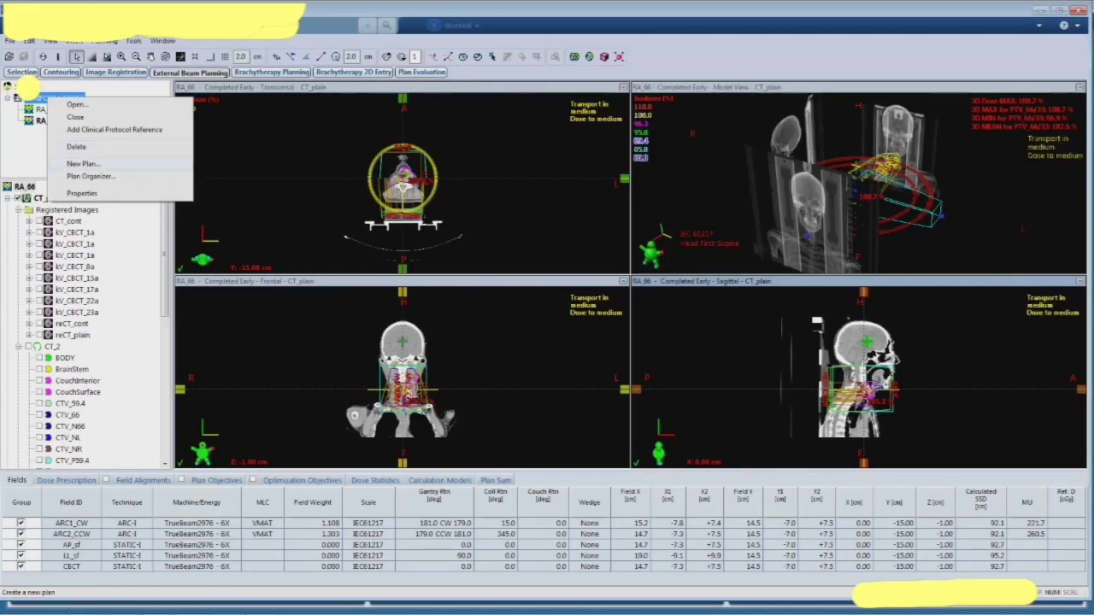
- Start a new plan under the PYRIFORM FOSSA course and create a new course named Test for it
{"action": "left_click", "coordinate": [84, 164]}
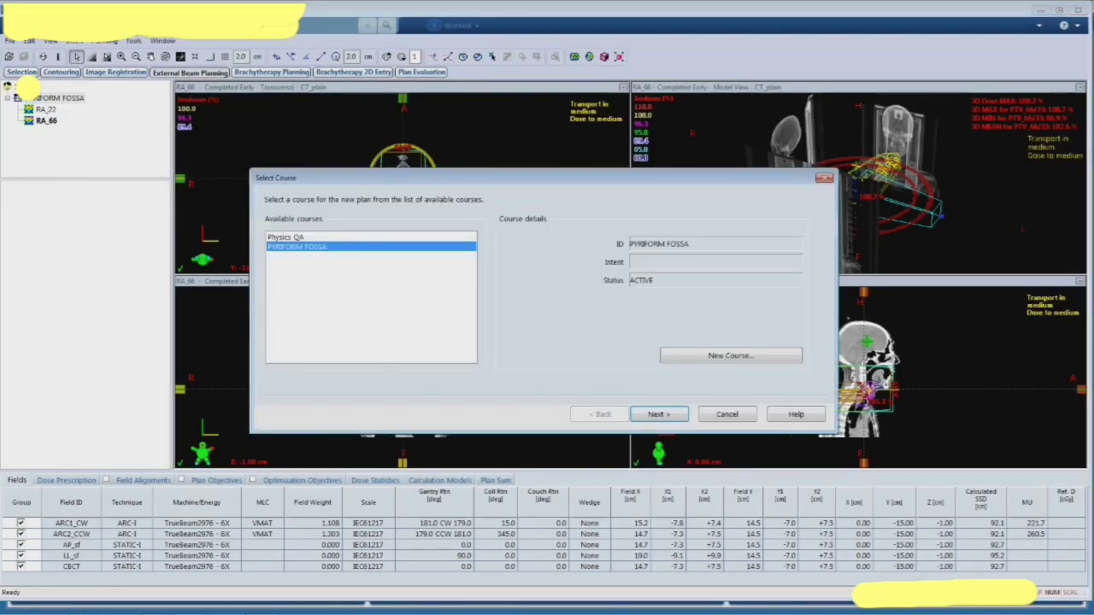
{"action": "left_click", "coordinate": [731, 355]}
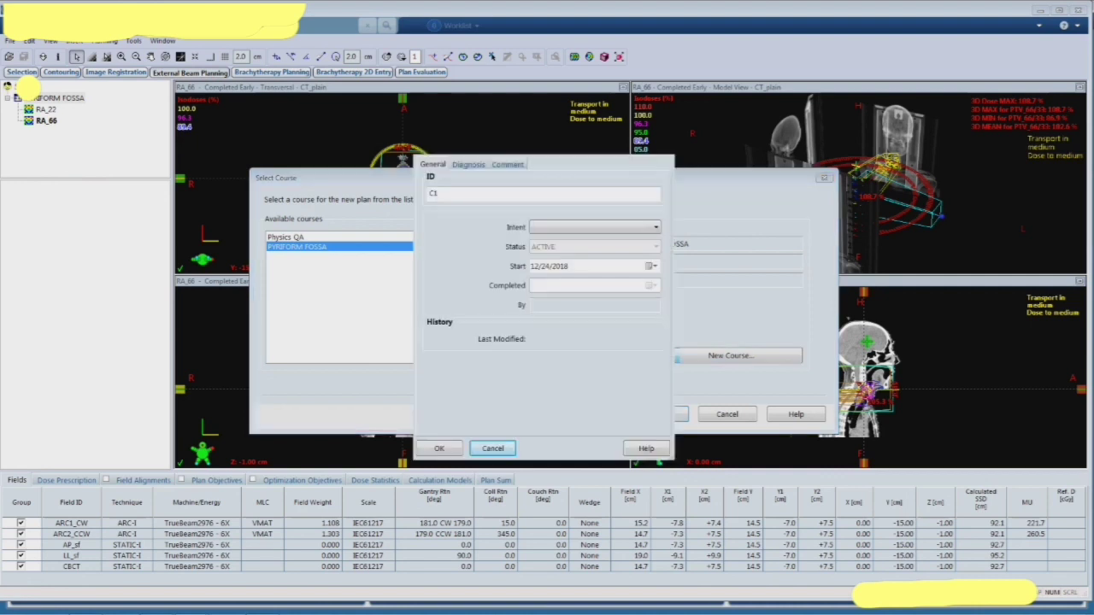
{"action": "double_click", "coordinate": [434, 194]}
{"action": "type", "text": "Test"}
{"action": "key", "text": "Return"}
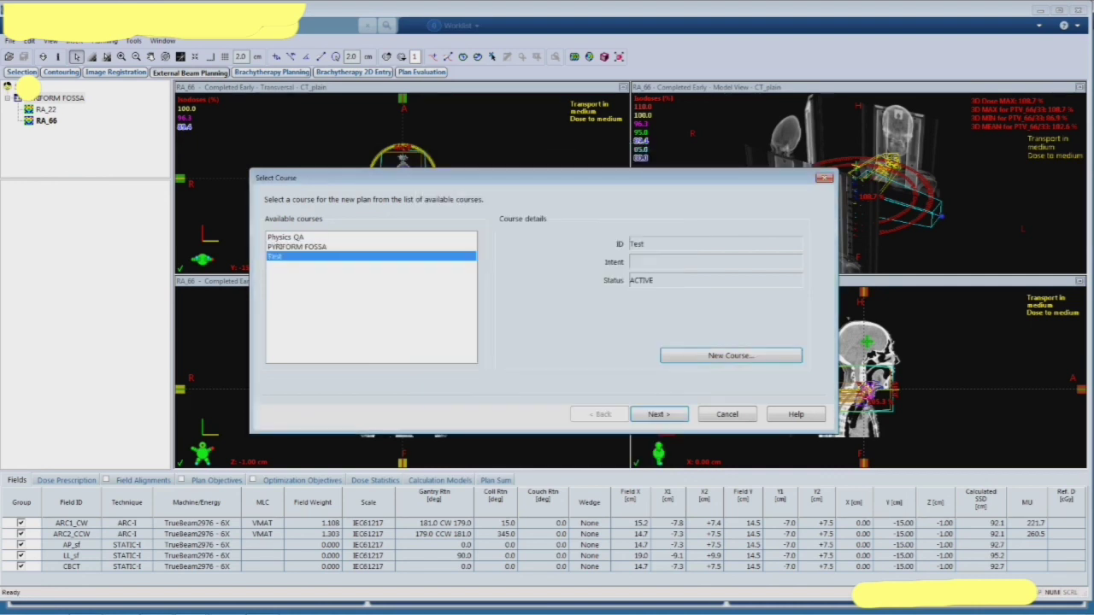
- Accept the Test course, the CT_2 structure set and PTV_66/33 as target volume and primary reference point for the new plan
{"action": "key", "text": "Return"}
{"action": "key", "text": "Return"}
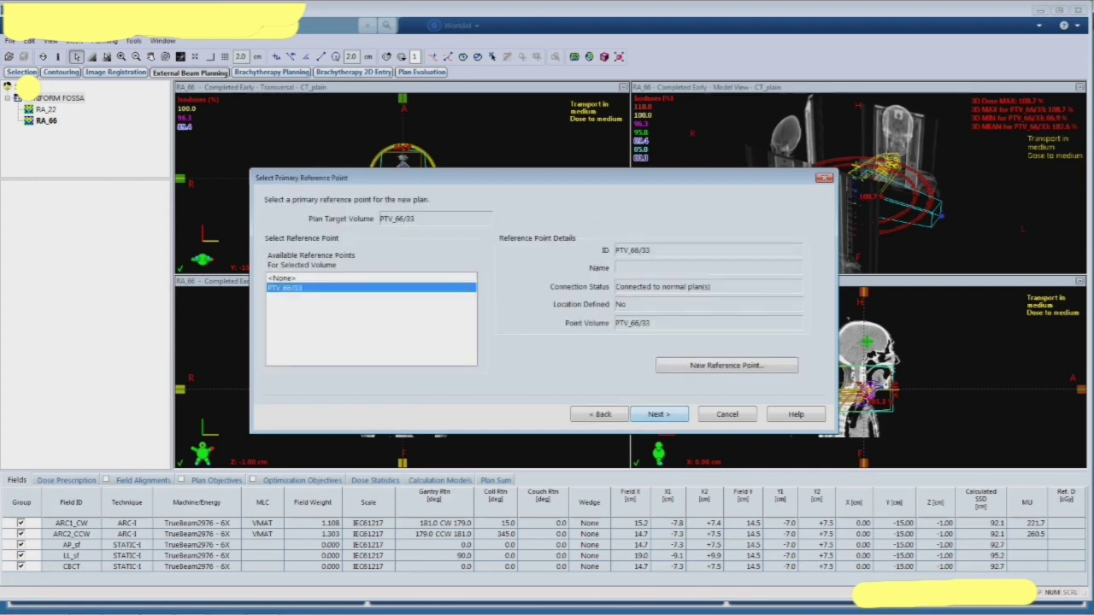
{"action": "key", "text": "Return"}
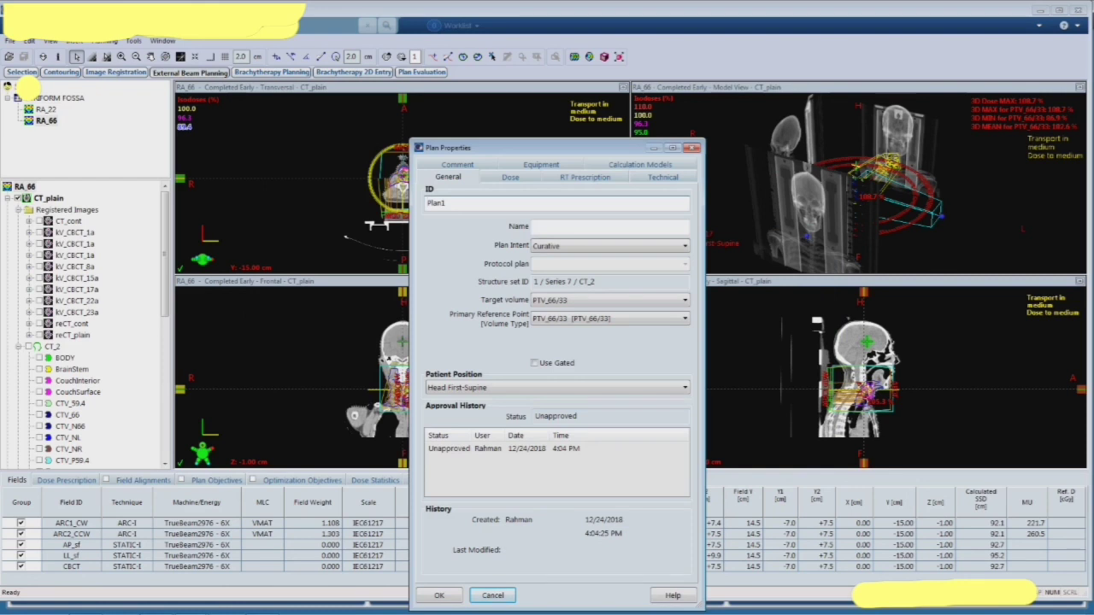
- Set the plan's fractionation to 33 fractions at a prescribed dose of 200 cGy per fraction and save the plan properties
{"action": "key", "text": "ctrl+Tab"}
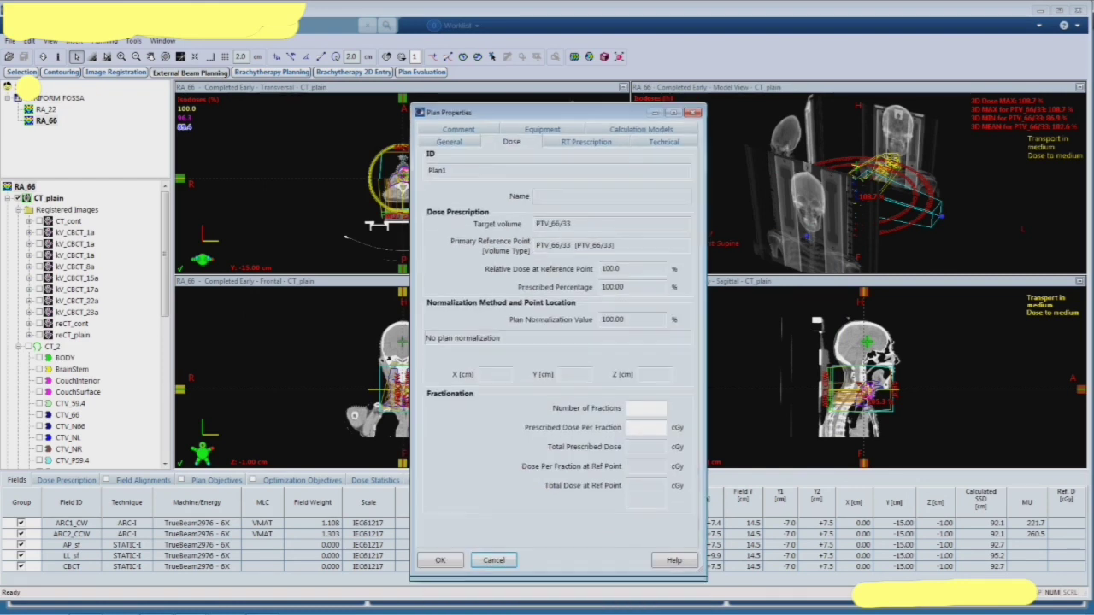
{"action": "left_click", "coordinate": [644, 383]}
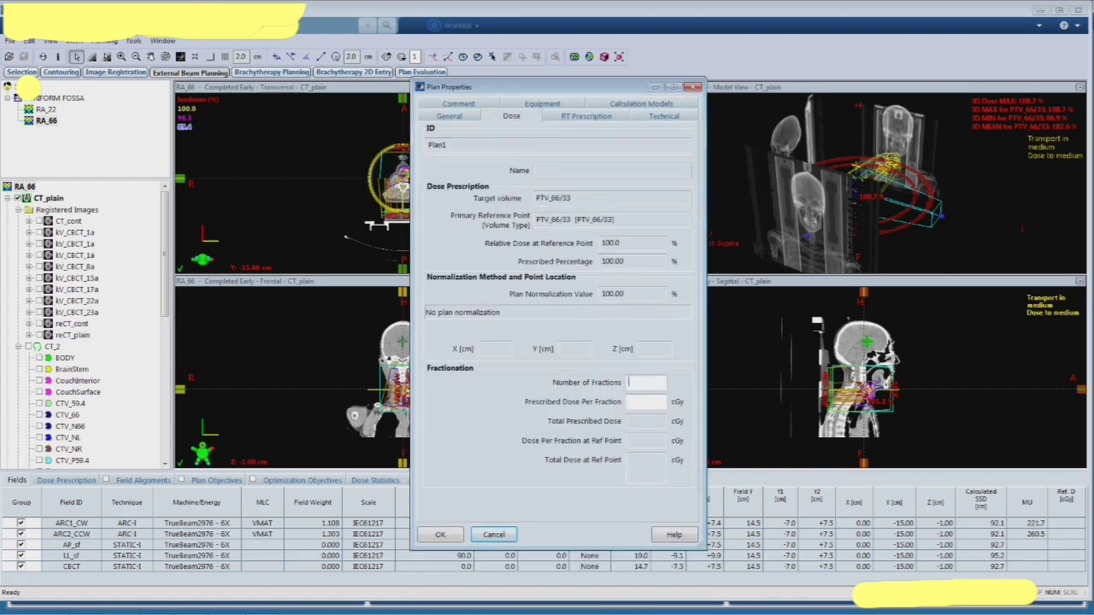
{"action": "type", "text": "33"}
{"action": "key", "text": "Tab"}
{"action": "type", "text": "200"}
{"action": "key", "text": "Tab"}
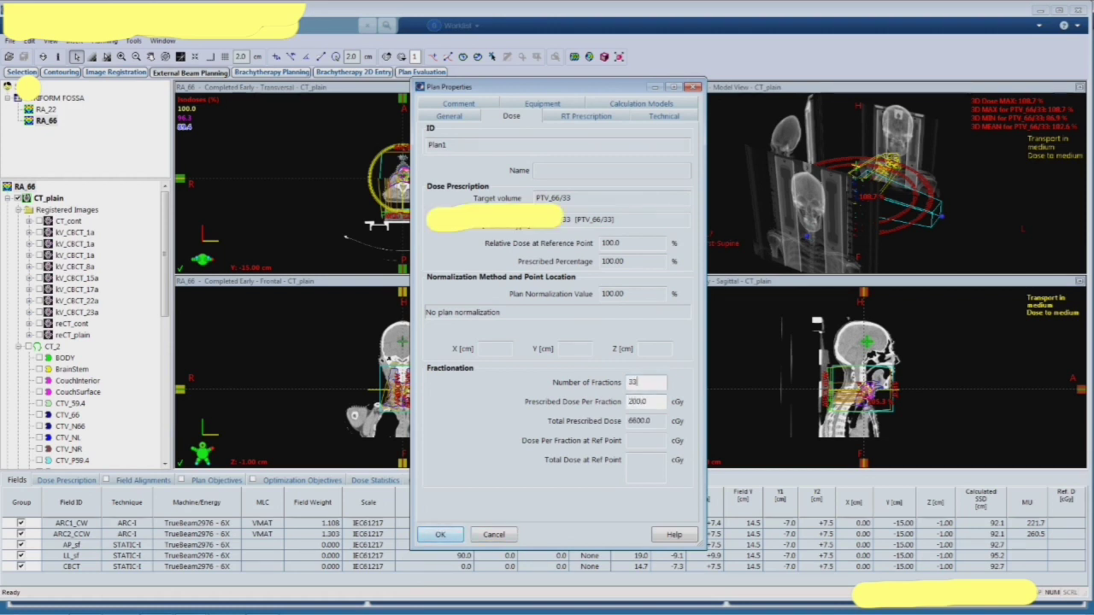
{"action": "key", "text": "Return"}
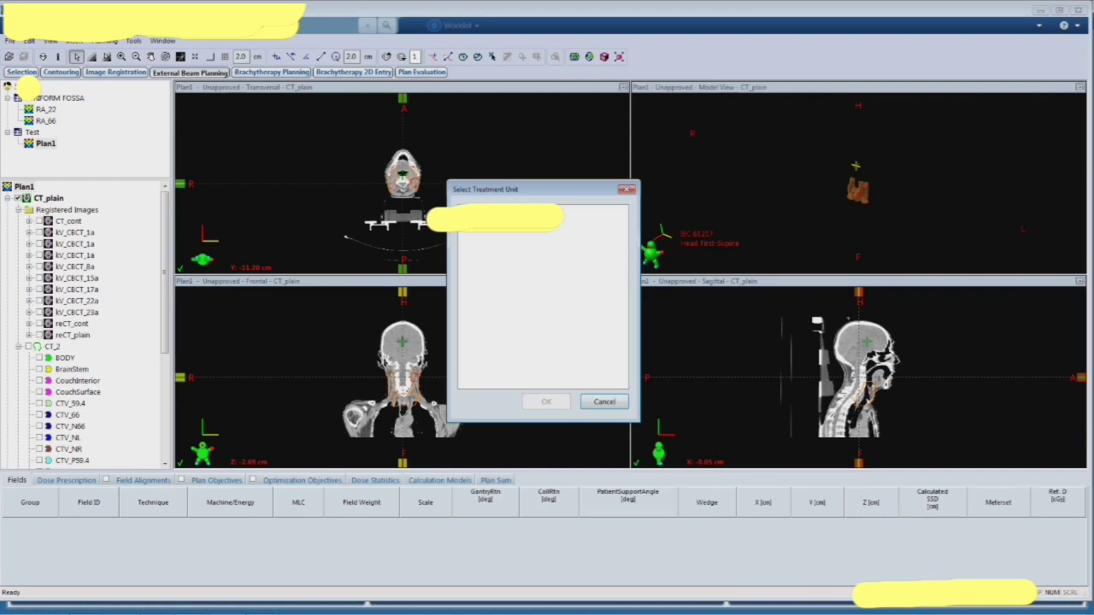
- Add a field on the TrueBeam2976 treatment unit and set its technique to STATIC
{"action": "double_click", "coordinate": [495, 212]}
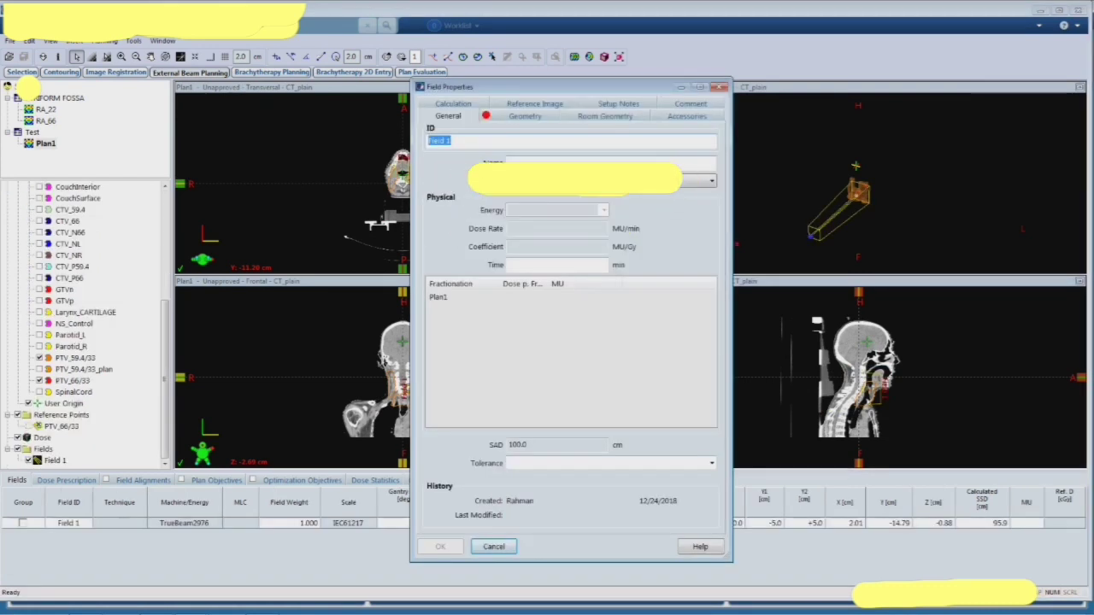
{"action": "key", "text": "ctrl+Tab"}
{"action": "key", "text": "alt+Down"}
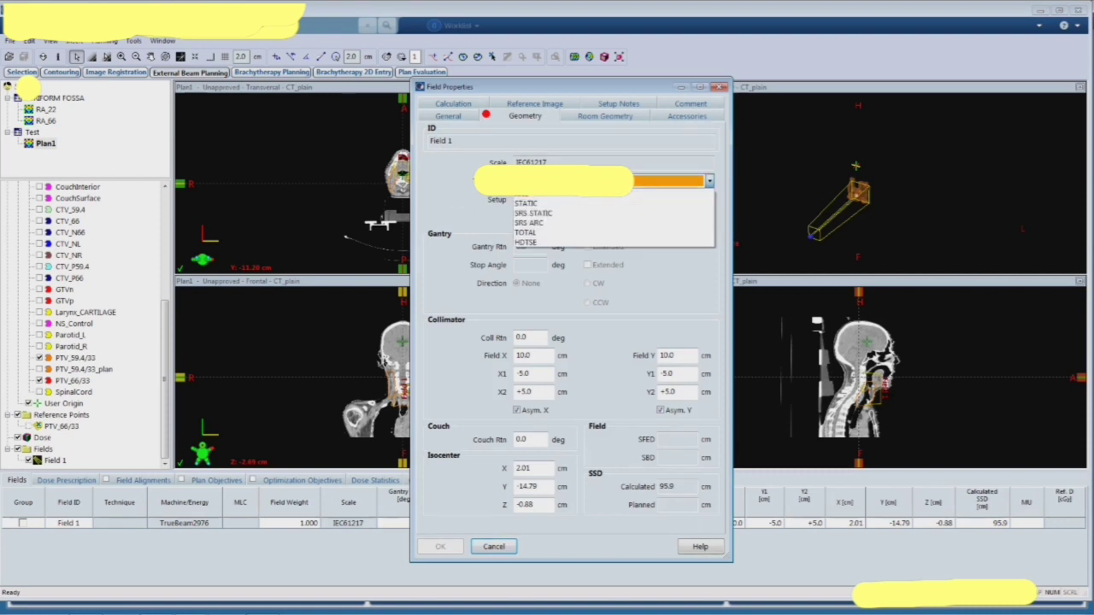
{"action": "key", "text": "Down"}
{"action": "key", "text": "Return"}
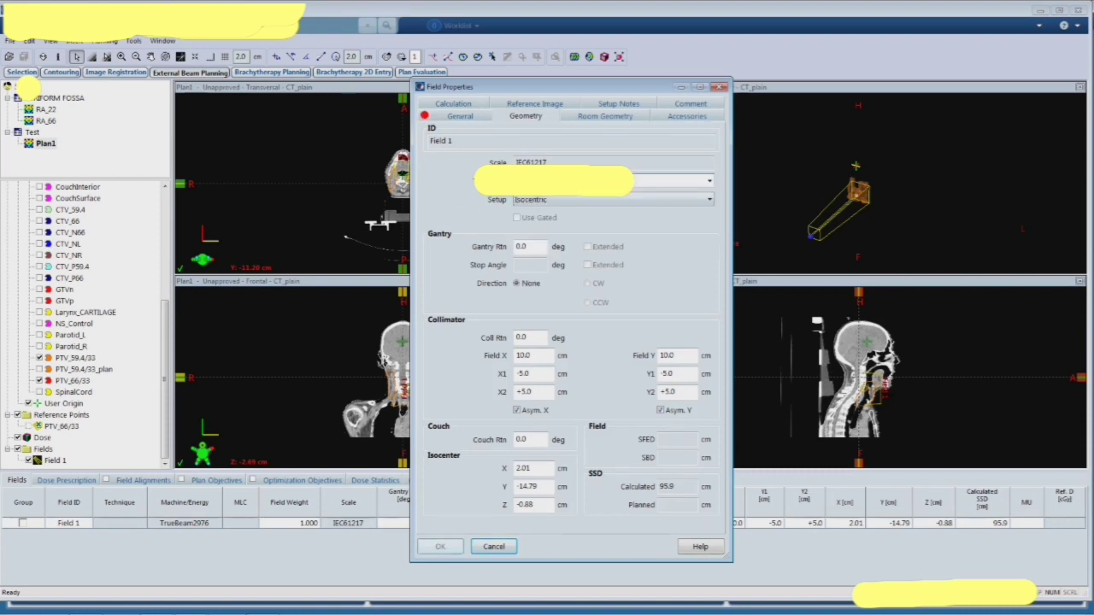
- Set Field 1's energy to 6X and its tolerance to IMRT/RapidArc, and save the field properties
{"action": "key", "text": "ctrl+shift+Tab"}
{"action": "key", "text": "alt+Down"}
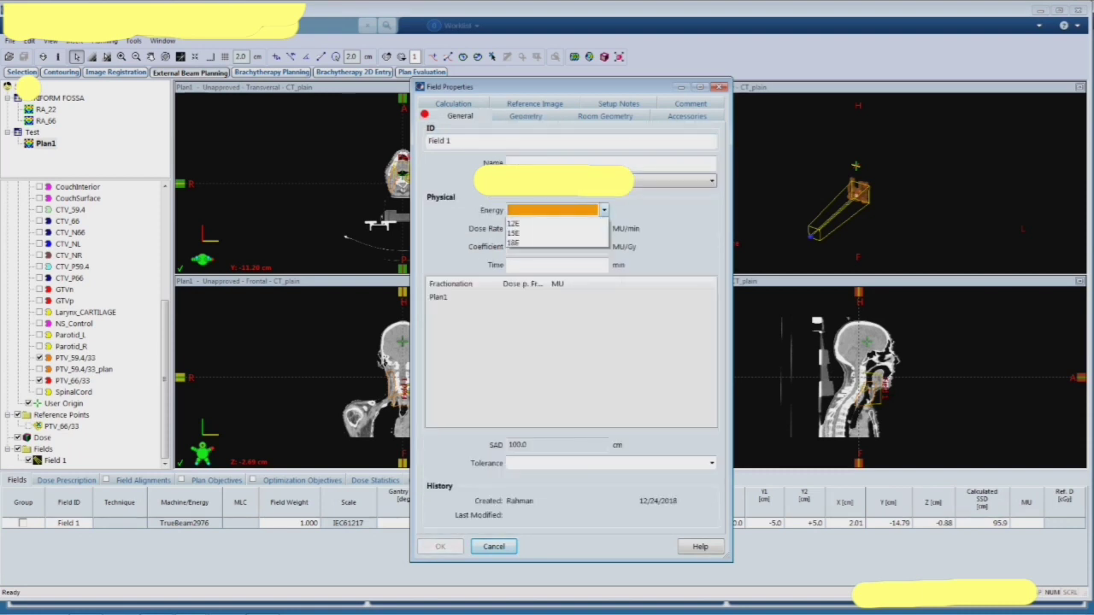
{"action": "key", "text": "Return"}
{"action": "left_click", "coordinate": [712, 463]}
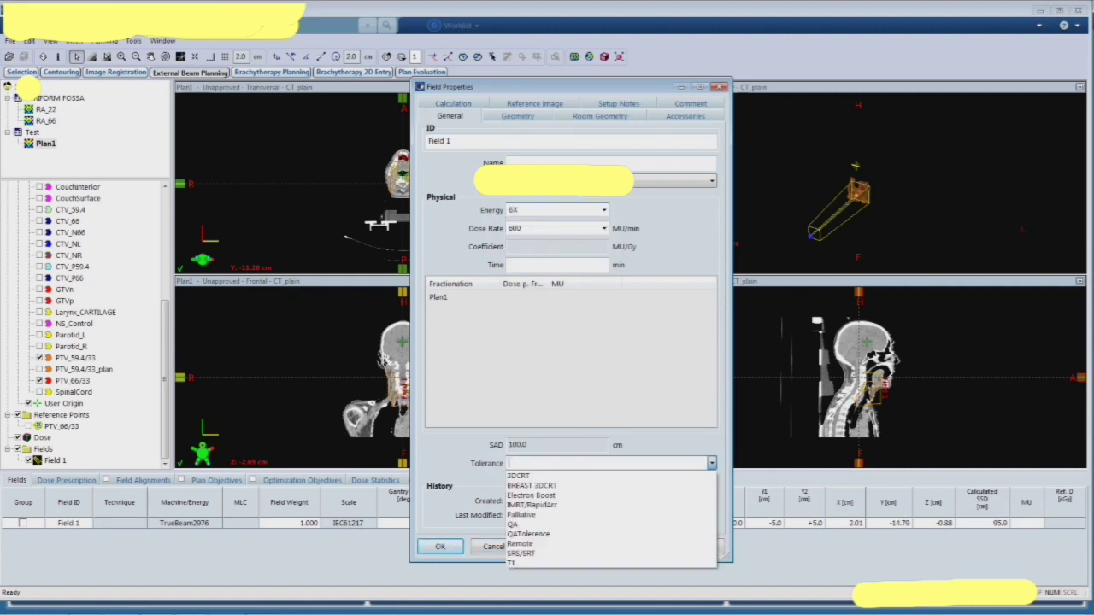
{"action": "left_click", "coordinate": [547, 505]}
{"action": "left_click", "coordinate": [440, 547]}
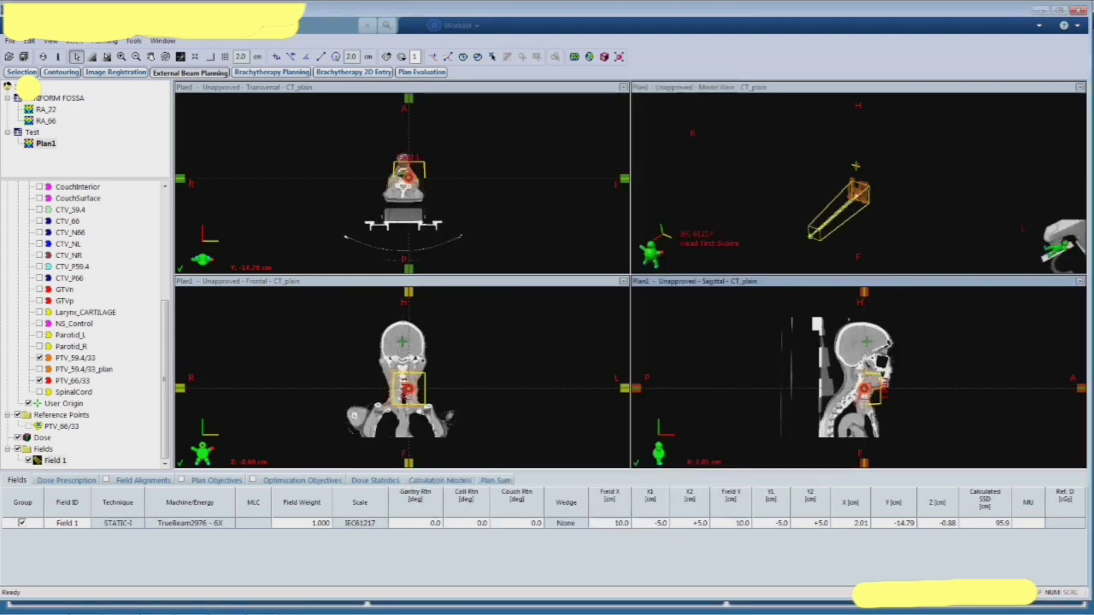
- Switch the 3D model view to the beam's eye view of Field 1 and enlarge the CT slice views
{"action": "right_click", "coordinate": [761, 173]}
{"action": "left_click", "coordinate": [830, 319]}
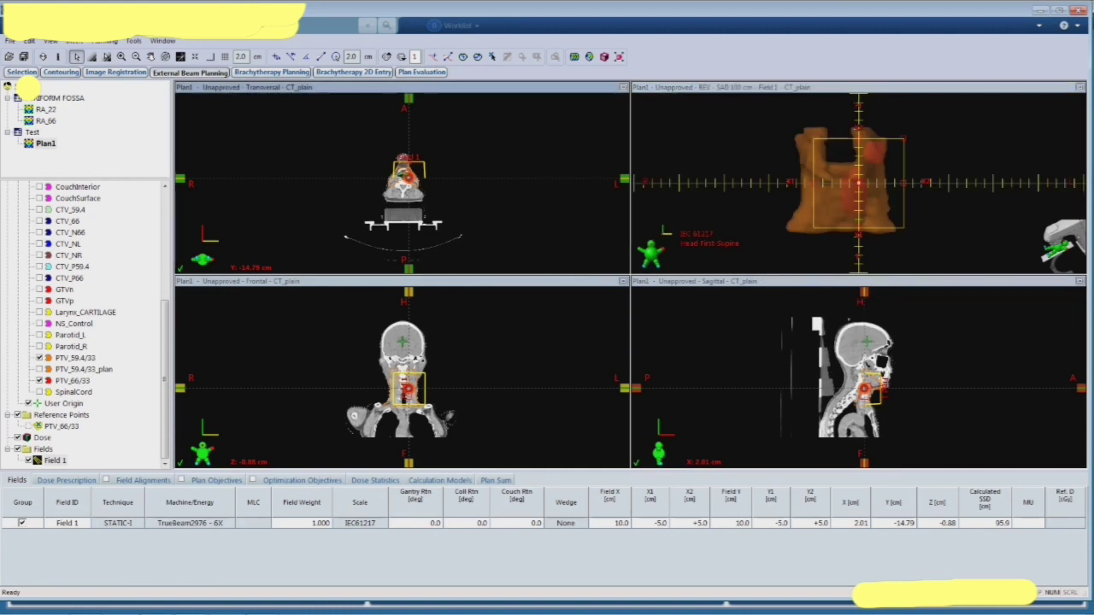
{"action": "left_click", "coordinate": [122, 57]}
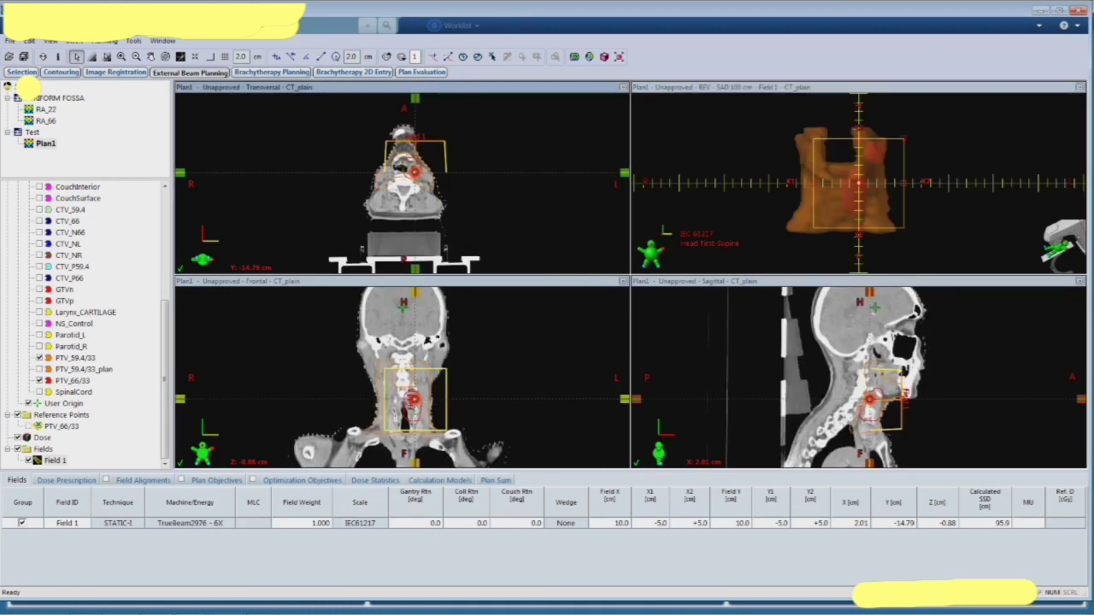
- Set Field 1's isocenter to X 0, Y -14.5 and Z -1 cm
{"action": "left_click", "coordinate": [865, 523]}
{"action": "left_click_drag", "start_coordinate": [868, 523], "coordinate": [853, 523]}
{"action": "left_click", "coordinate": [854, 523]}
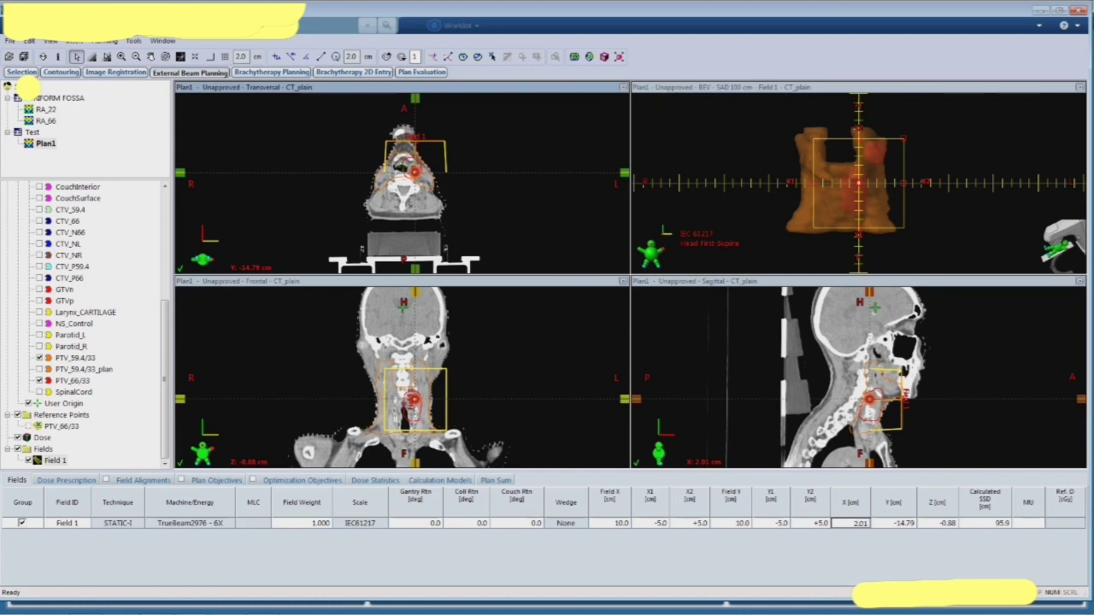
{"action": "key", "text": "F2"}
{"action": "type", "text": "0"}
{"action": "key", "text": "Return"}
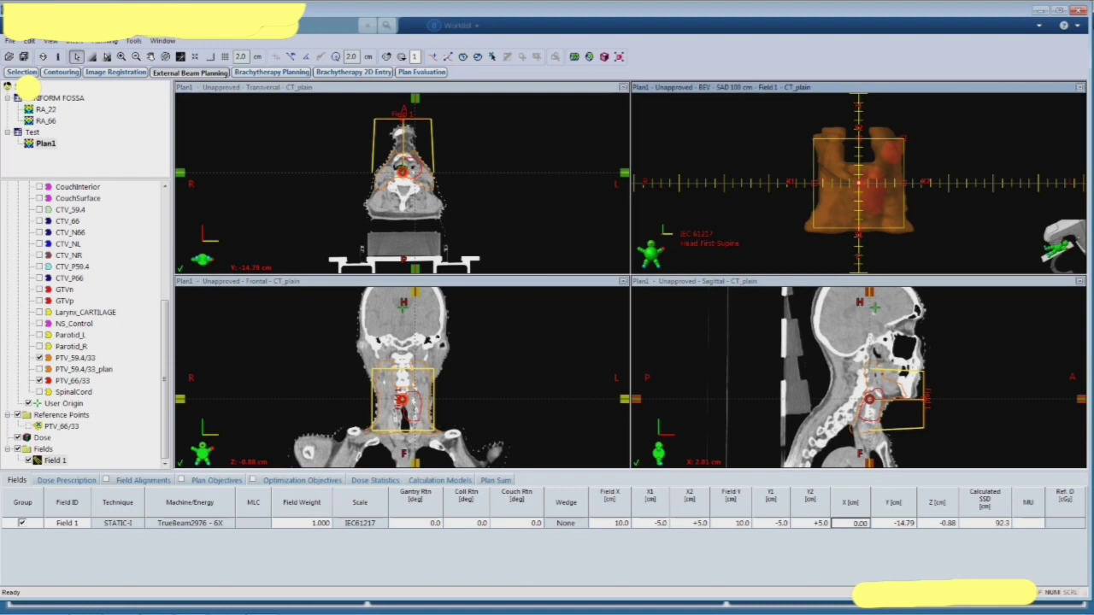
{"action": "key", "text": "Tab"}
{"action": "type", "text": "-14.5"}
{"action": "key", "text": "Return"}
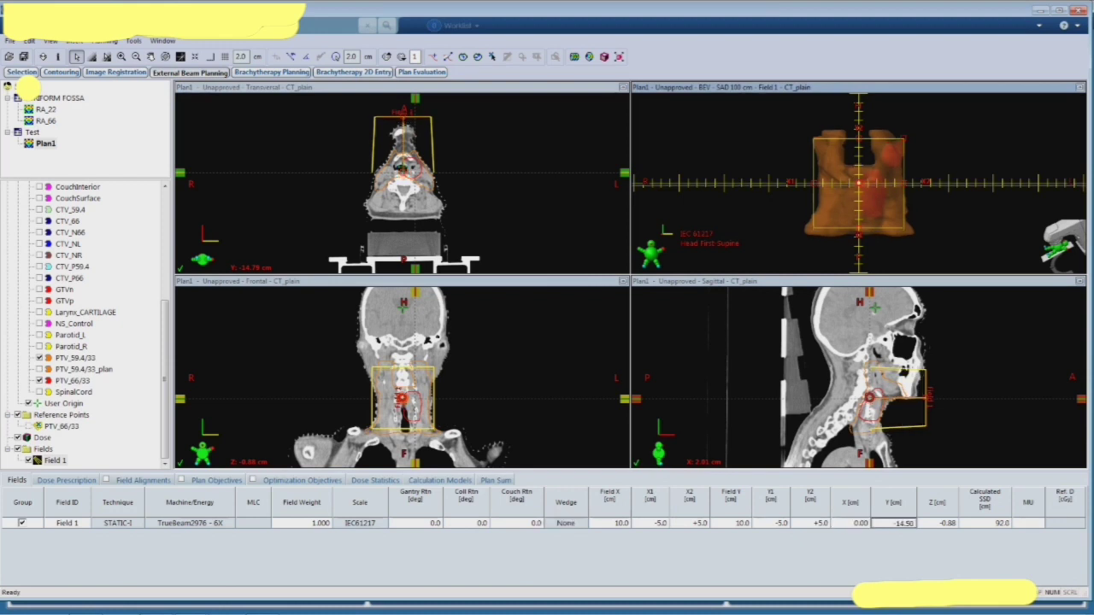
{"action": "key", "text": "Tab"}
{"action": "type", "text": "-"}
{"action": "type", "text": "-1"}
{"action": "key", "text": "Return"}
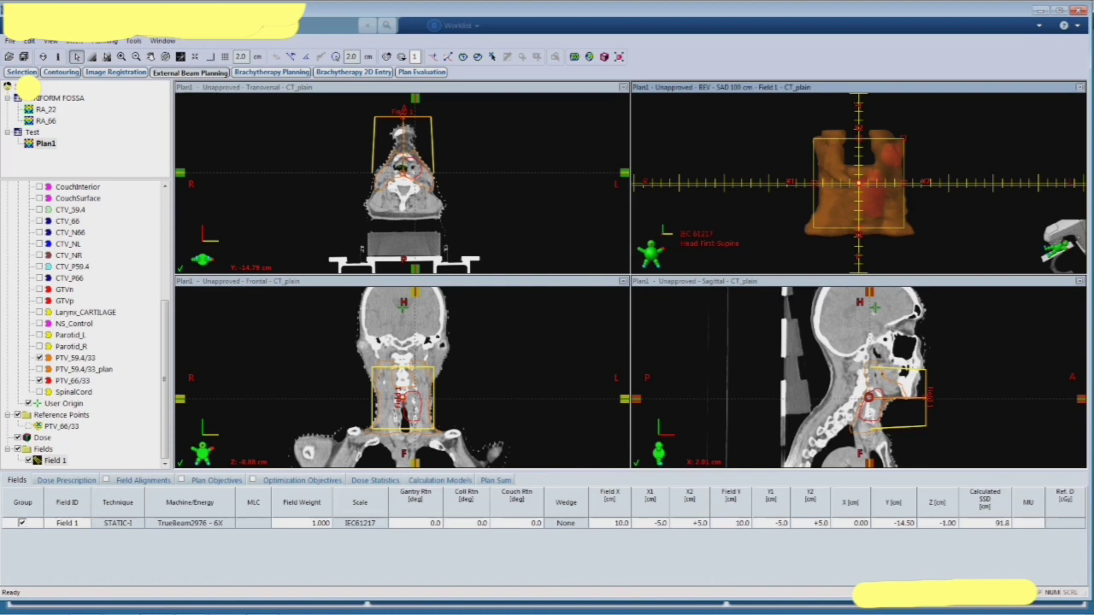
- Set Field 1's gantry rotation to 180 degrees
{"action": "left_click", "coordinate": [416, 523]}
{"action": "type", "text": "180"}
{"action": "key", "text": "Return"}
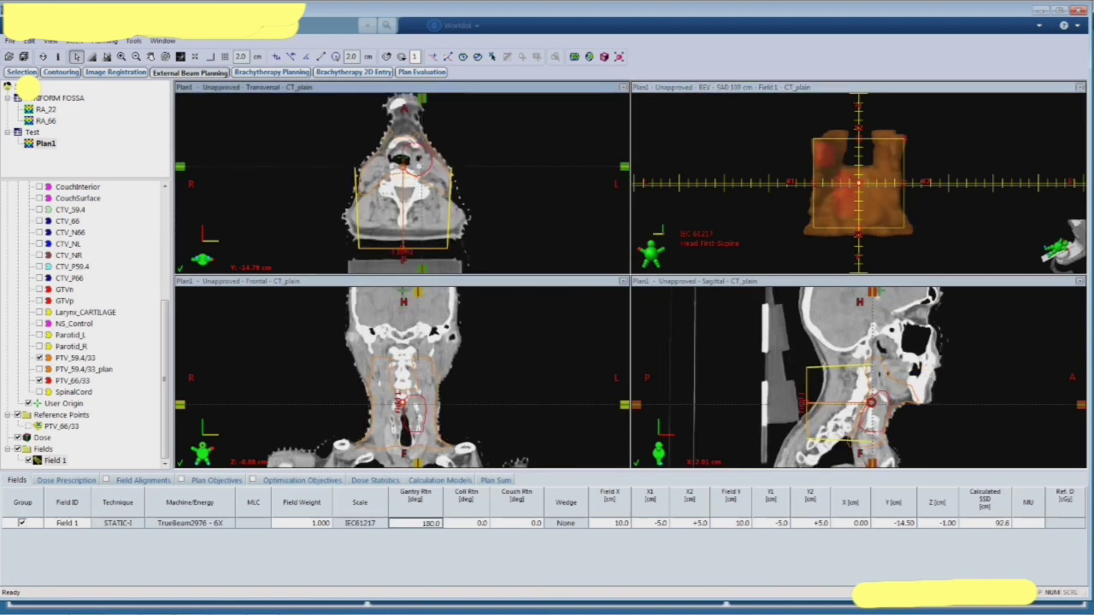
- Turn on the display of the BODY structure in the image views
{"action": "scroll", "coordinate": [86, 325], "scroll_direction": "up", "scroll_amount": 2}
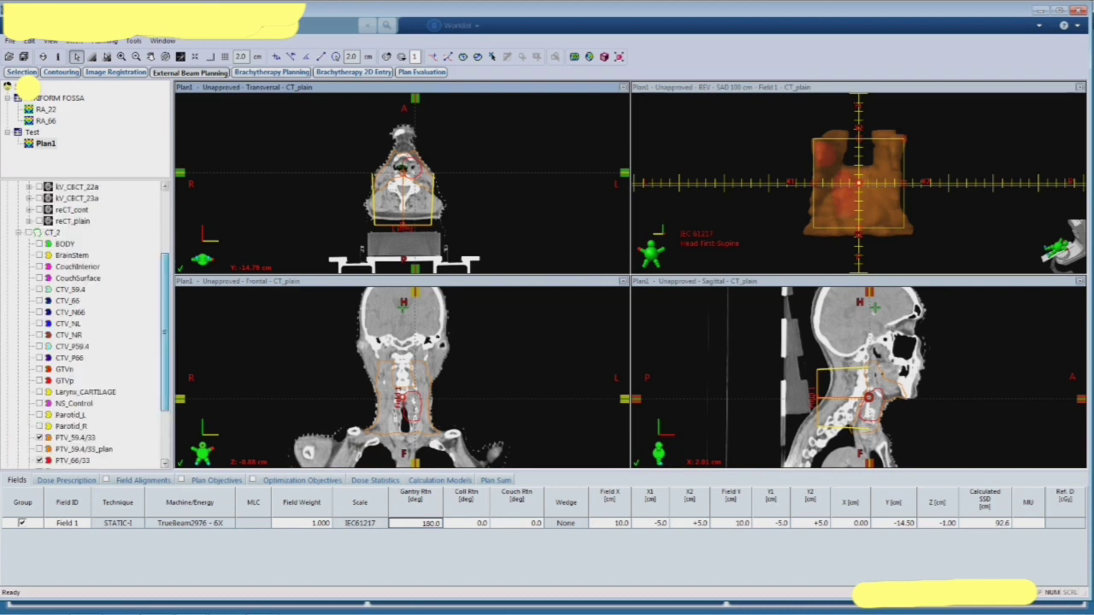
{"action": "left_click", "coordinate": [39, 244]}
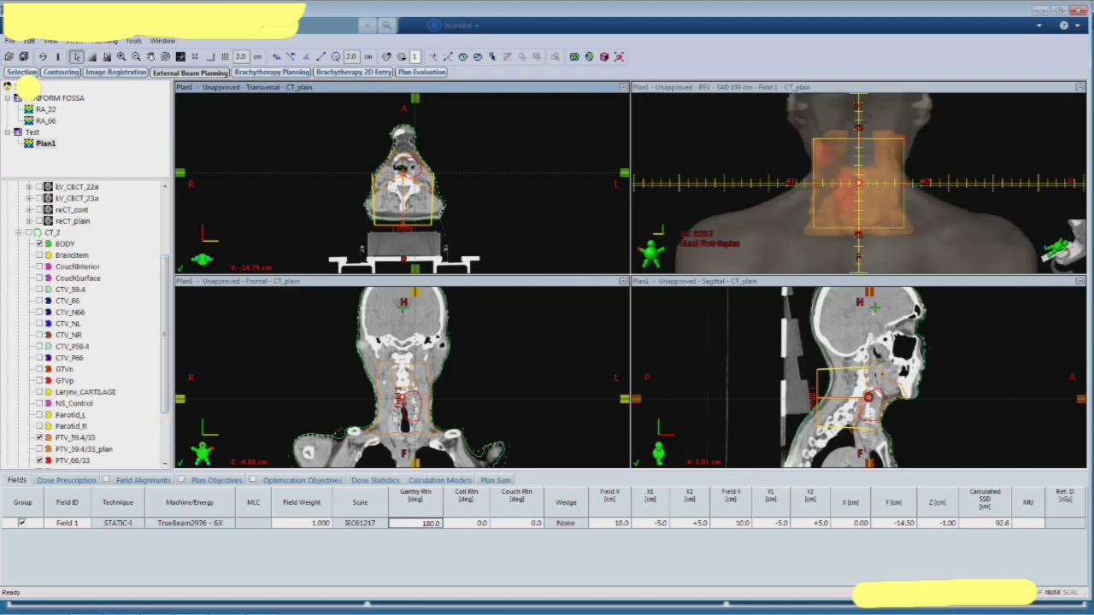
{"action": "scroll", "coordinate": [402, 184], "scroll_direction": "up", "scroll_amount": 1}
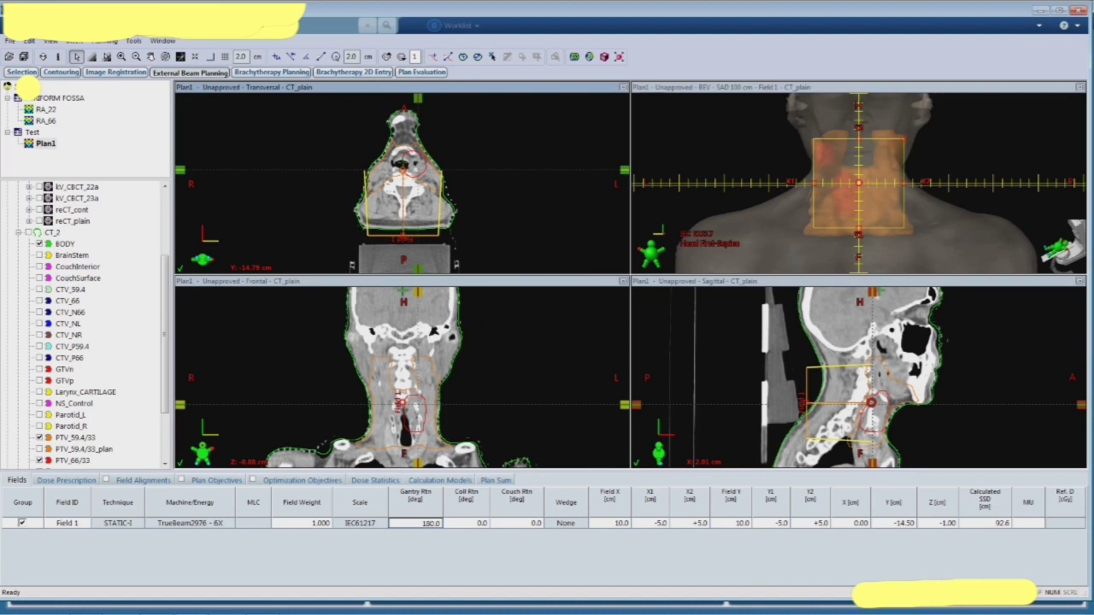
{"action": "scroll", "coordinate": [401, 183], "scroll_direction": "down", "scroll_amount": 1}
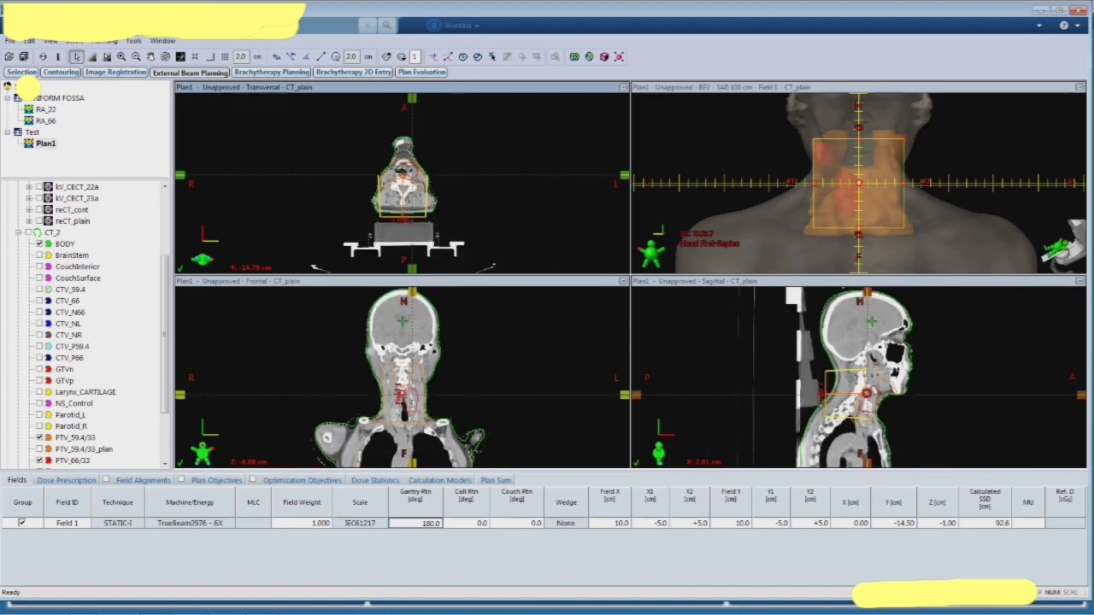
- Select AcurosXB_137MR1 as the Volume Dose calculation model and set its calculation grid size to 0.2 cm
{"action": "left_click", "coordinate": [375, 480]}
{"action": "left_click", "coordinate": [439, 480]}
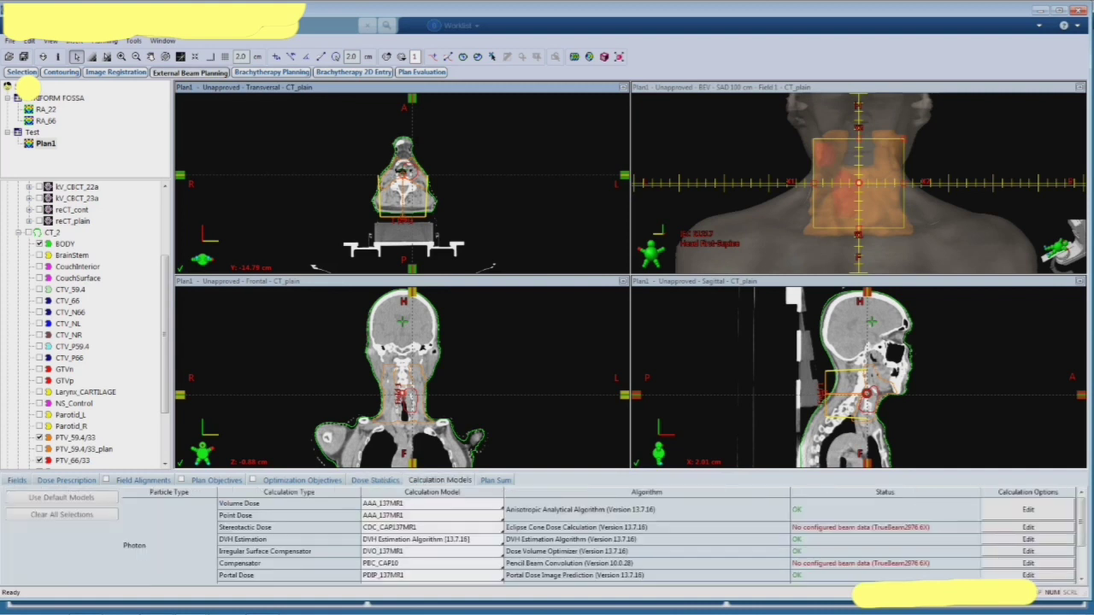
{"action": "left_click", "coordinate": [431, 504]}
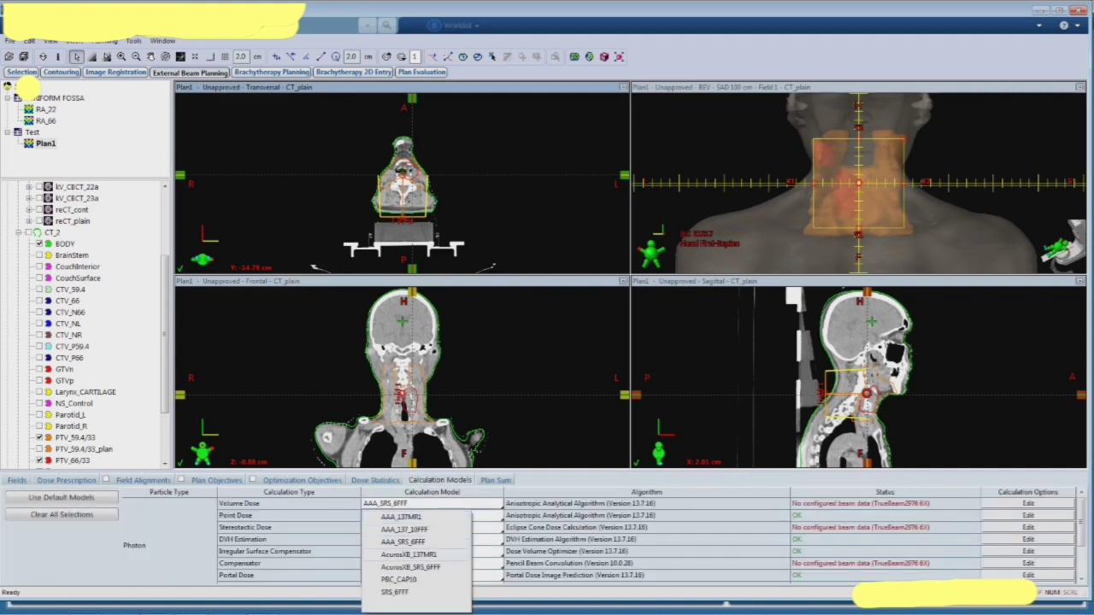
{"action": "left_click", "coordinate": [409, 553]}
{"action": "left_click", "coordinate": [1028, 504]}
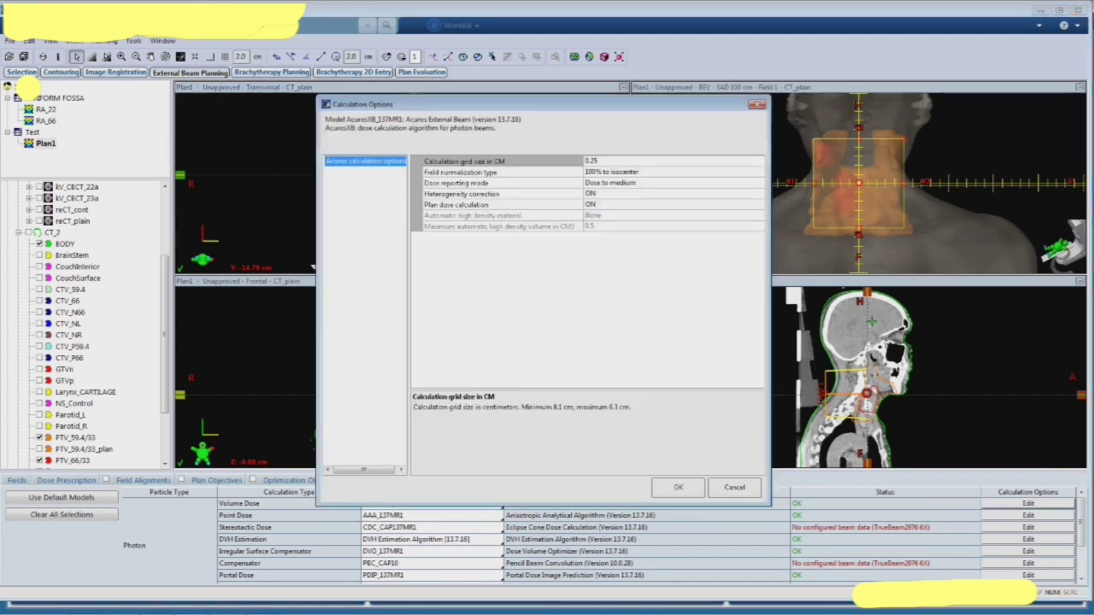
{"action": "left_click", "coordinate": [600, 160]}
{"action": "key", "text": "BackSpace"}
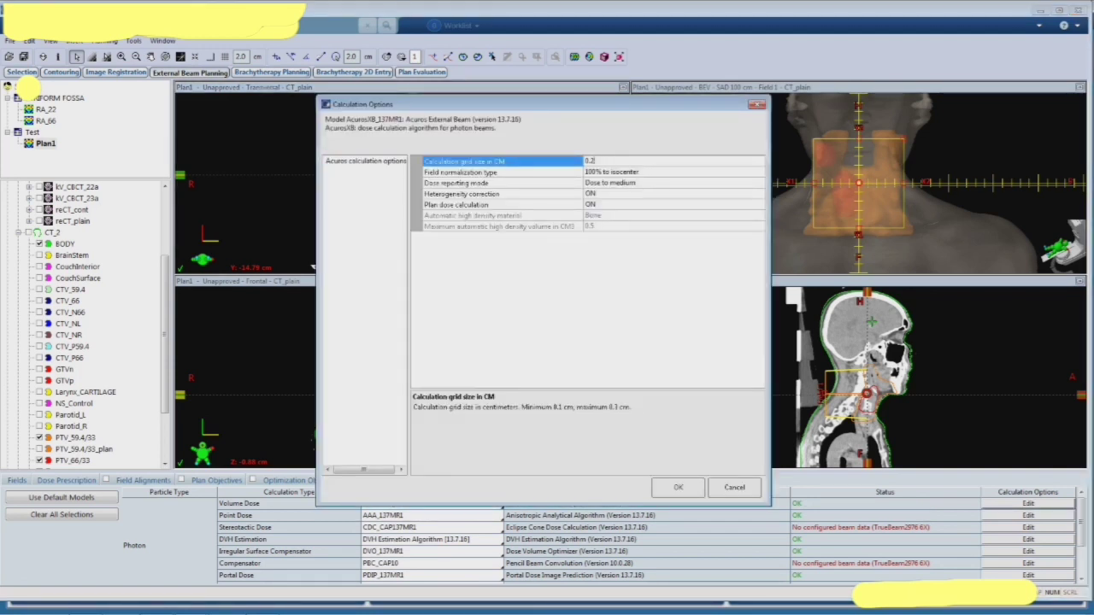
{"action": "key", "text": "Return"}
{"action": "left_click", "coordinate": [67, 481]}
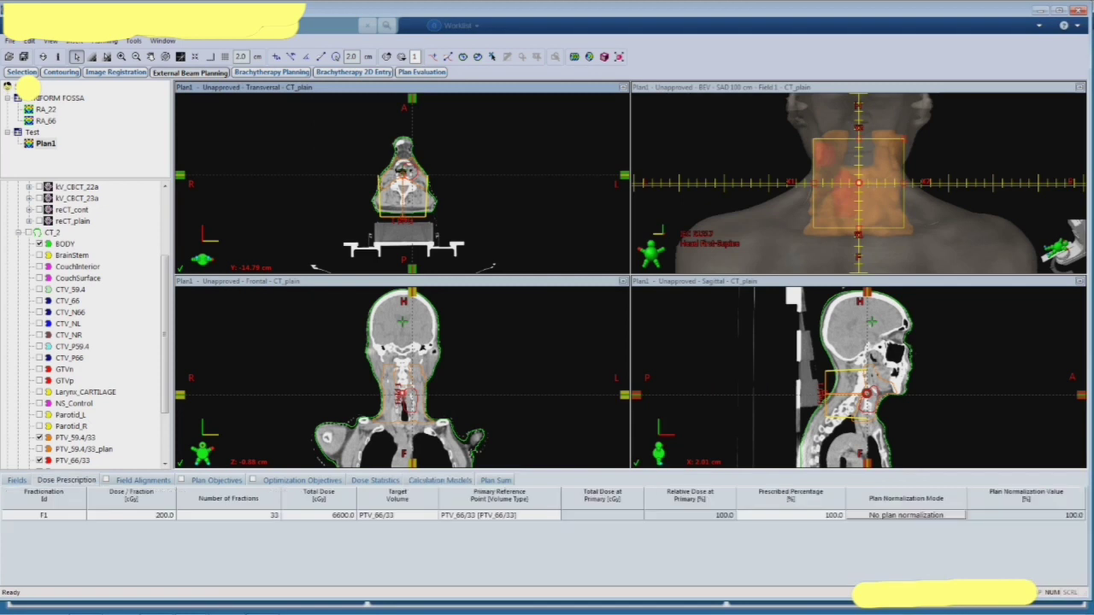
{"action": "left_click", "coordinate": [17, 480]}
{"action": "left_click", "coordinate": [67, 480]}
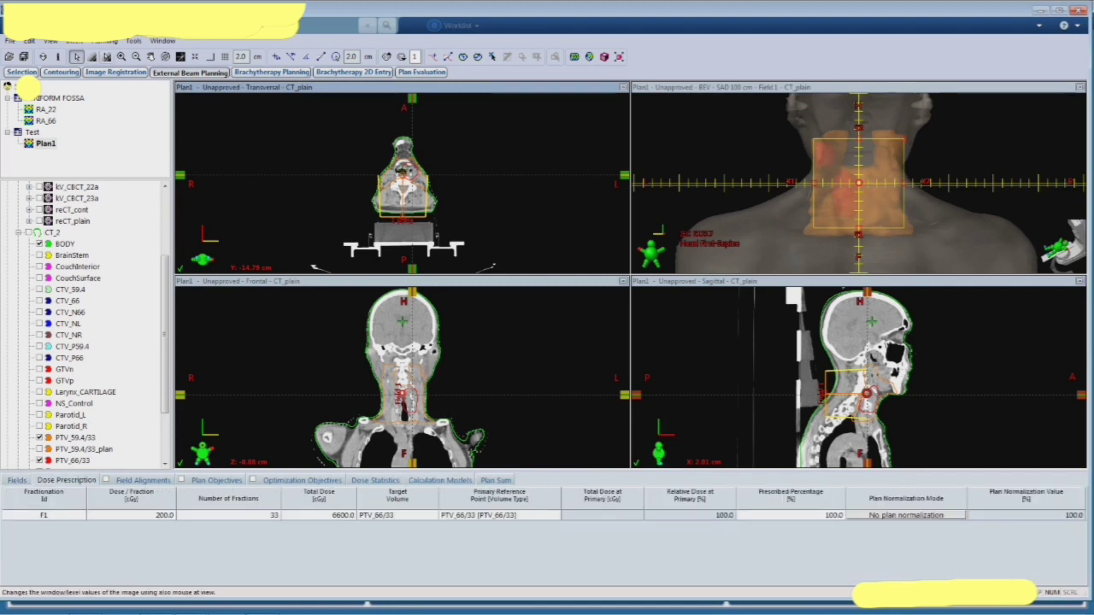
- In the Arc Geometry Tool, target PTV_59.4/33 together with PTV_66/33 and apply the 1 isocenter - 1 full rotation setup
{"action": "left_click", "coordinate": [104, 41]}
{"action": "key", "text": "Escape"}
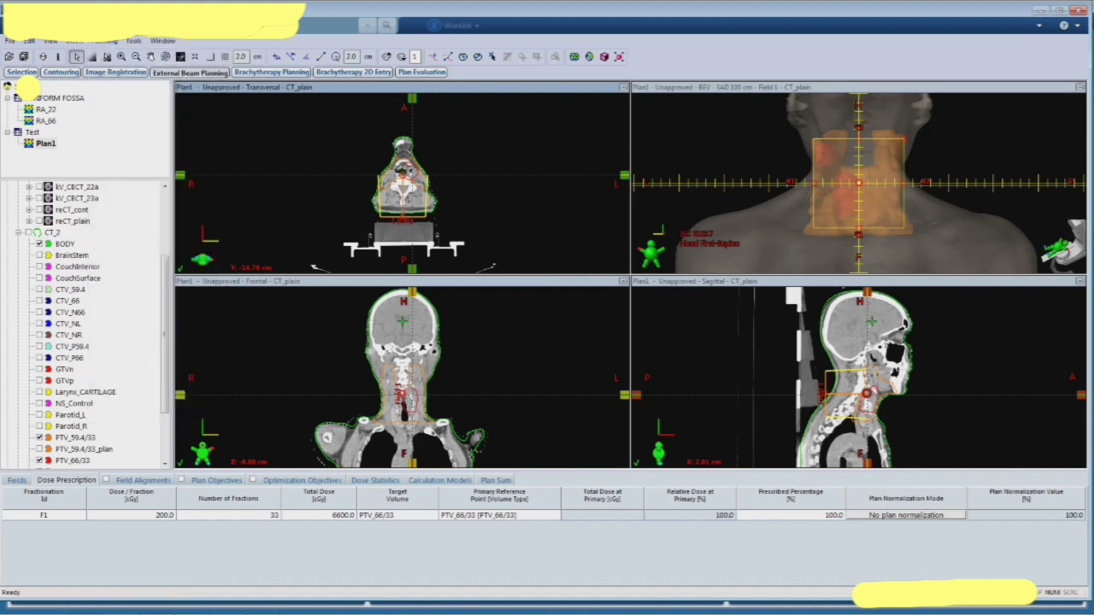
{"action": "left_click", "coordinate": [443, 193]}
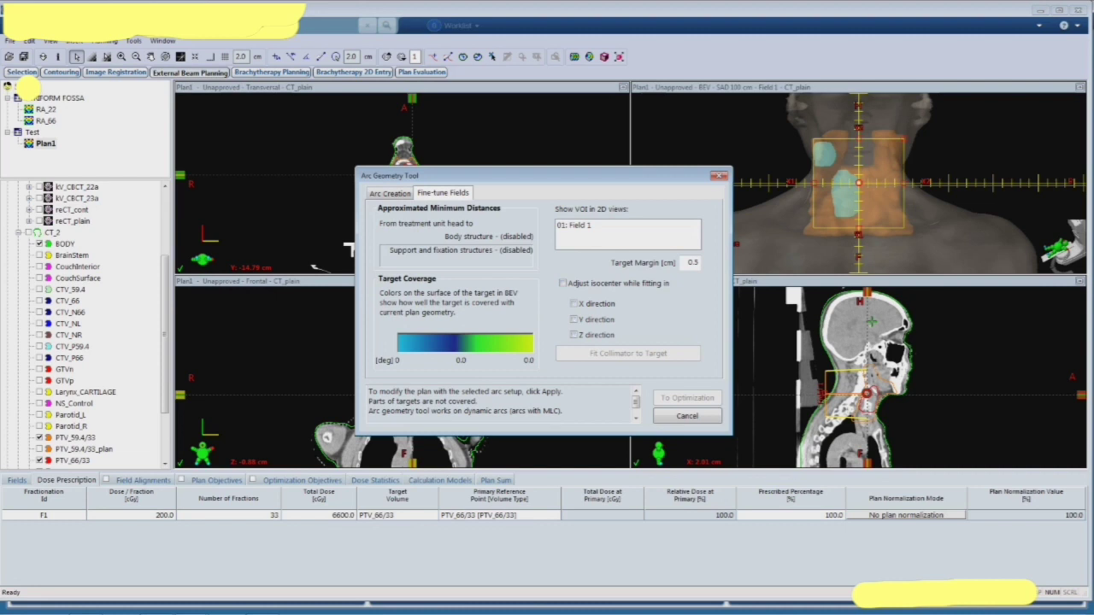
{"action": "key", "text": "ctrl+Tab"}
{"action": "left_click_drag", "start_coordinate": [501, 266], "coordinate": [501, 274]}
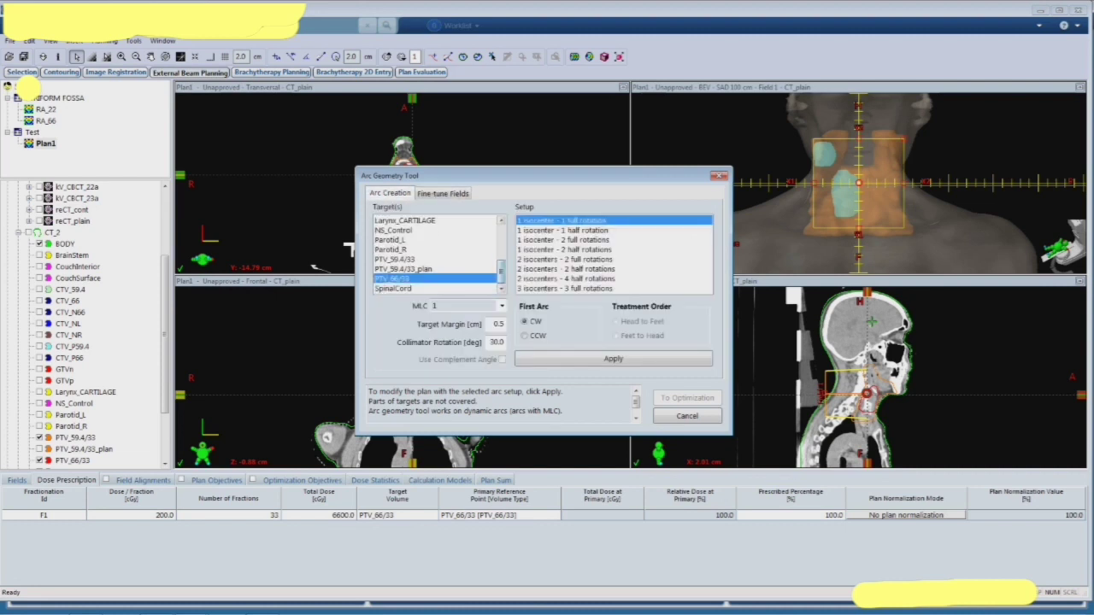
{"action": "left_click", "coordinate": [395, 259], "text": "ctrl"}
{"action": "key", "text": "Return"}
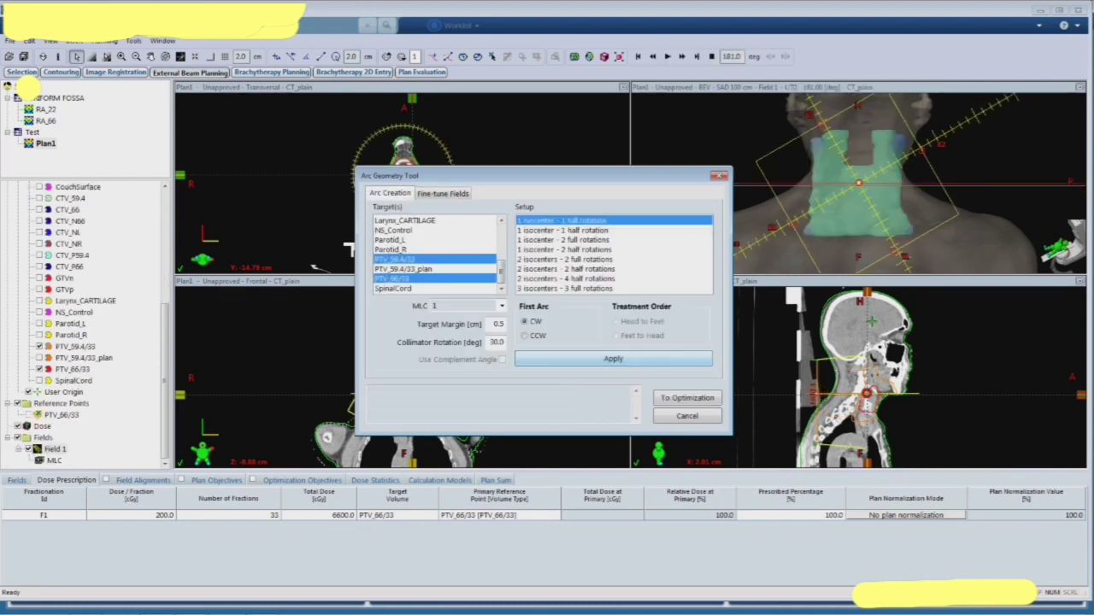
- Apply the 1 isocenter - 2 full rotations setup with 15-degree collimator rotation, play the arc motion, and accept the arcs
{"action": "left_click_drag", "start_coordinate": [490, 342], "coordinate": [506, 343]}
{"action": "left_click", "coordinate": [570, 241]}
{"action": "type", "text": "15"}
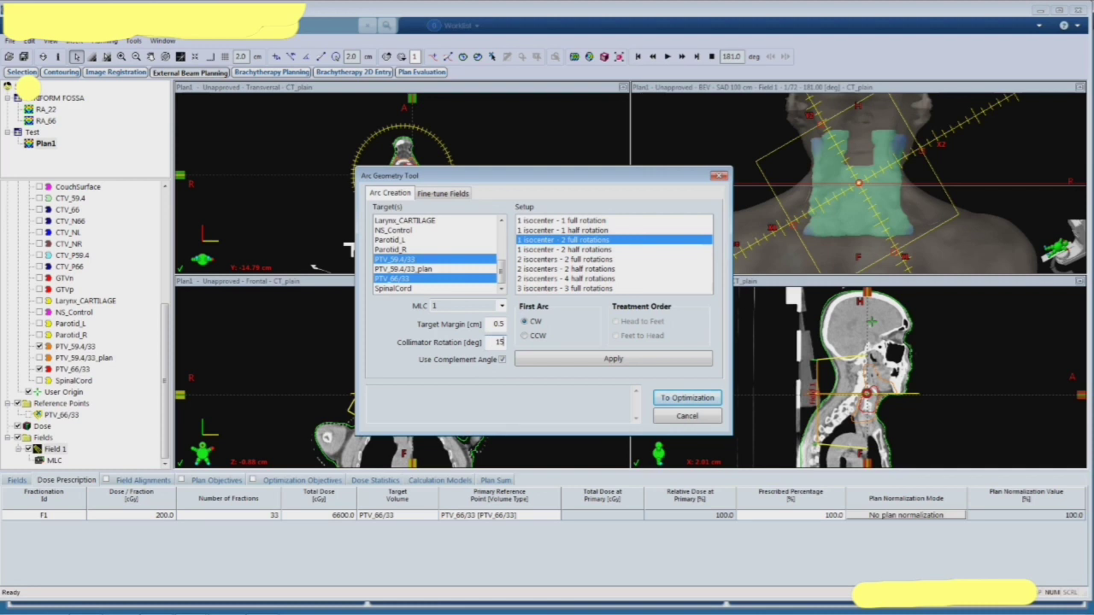
{"action": "key", "text": "Tab"}
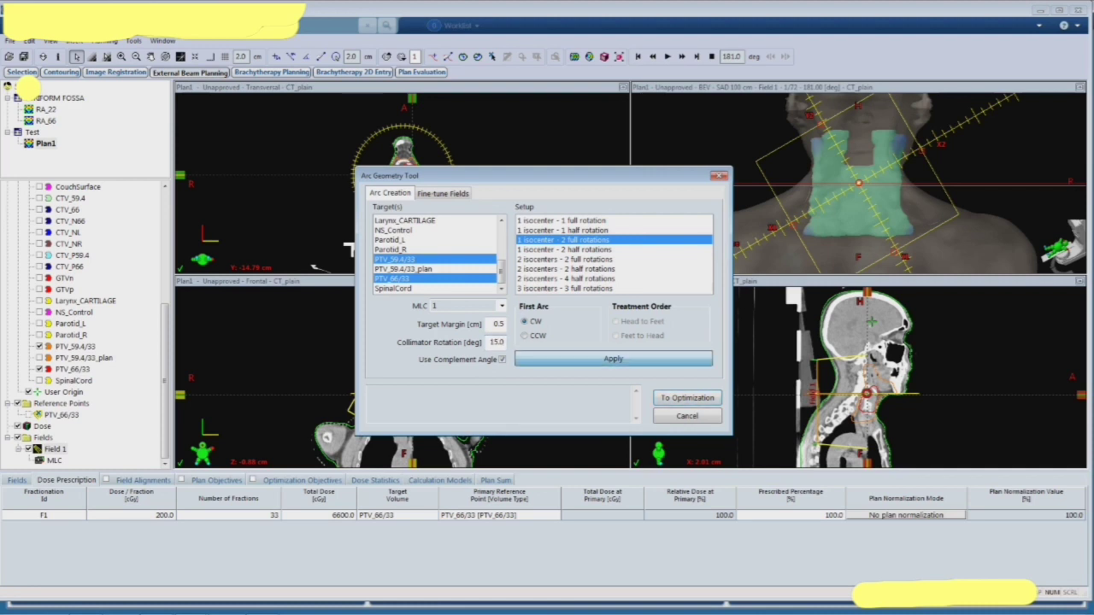
{"action": "key", "text": "Return"}
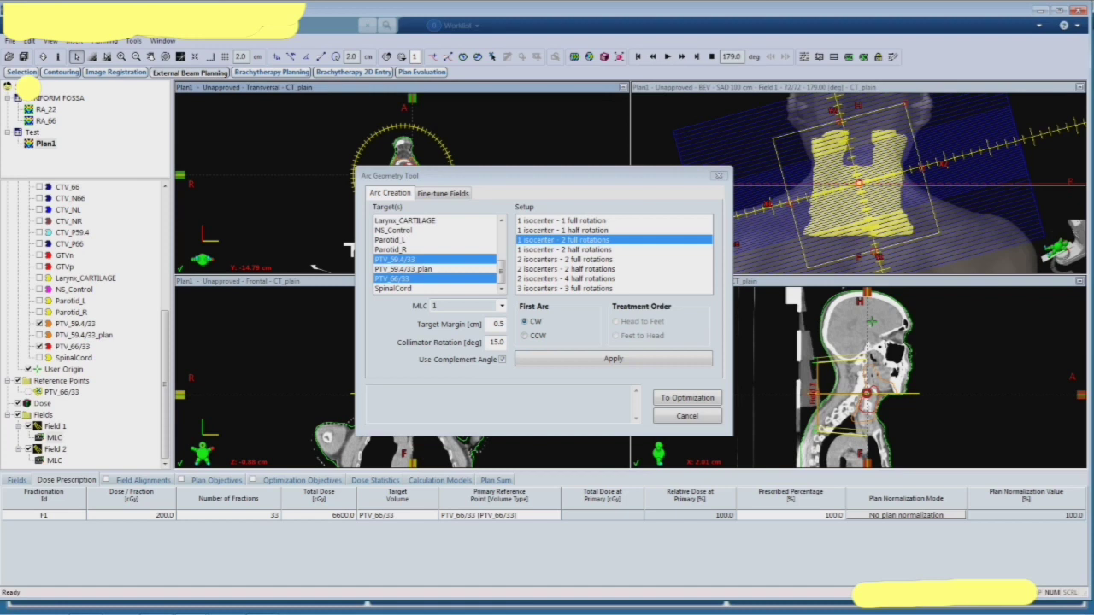
{"action": "left_click", "coordinate": [668, 56]}
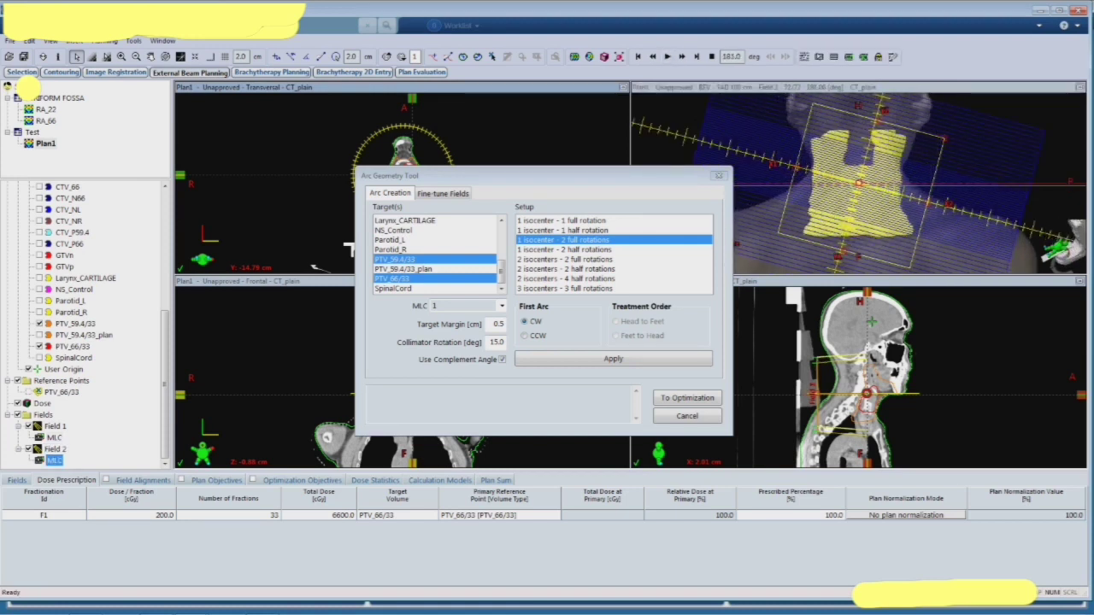
{"action": "left_click", "coordinate": [687, 398]}
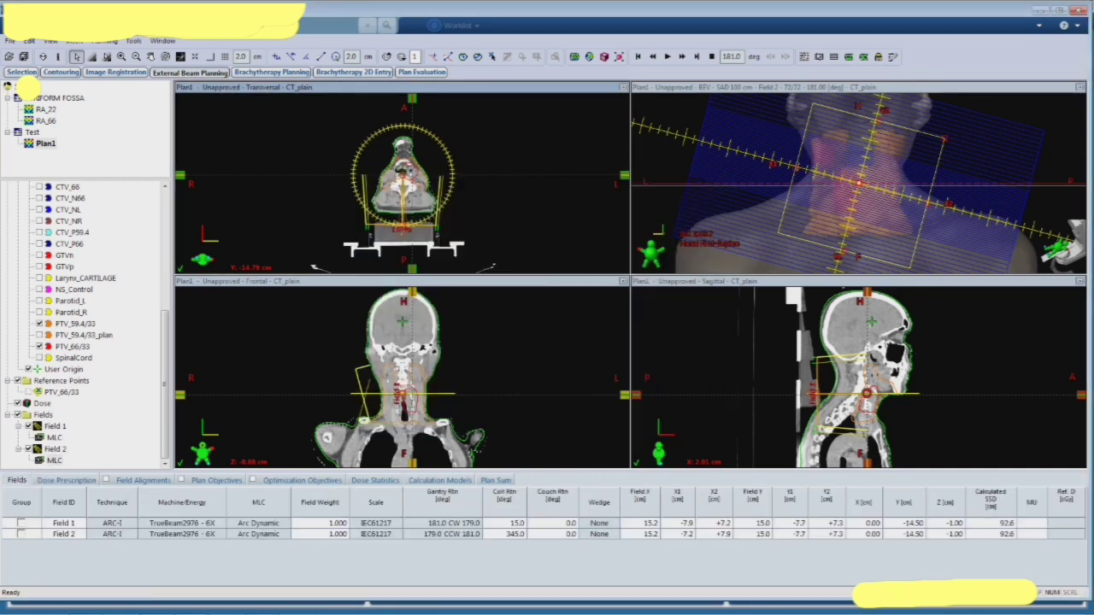
- Enlarge the transversal view, display NS_Control, examine its contour through the neck slices, and save the plan
{"action": "scroll", "coordinate": [403, 184], "scroll_direction": "up", "scroll_amount": 4}
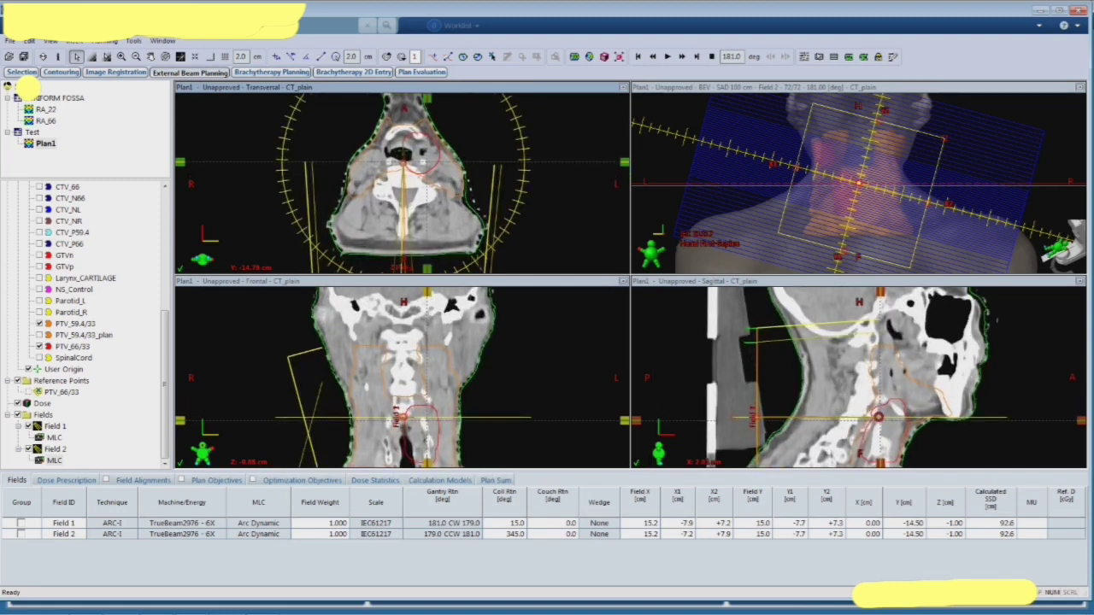
{"action": "left_click", "coordinate": [623, 87]}
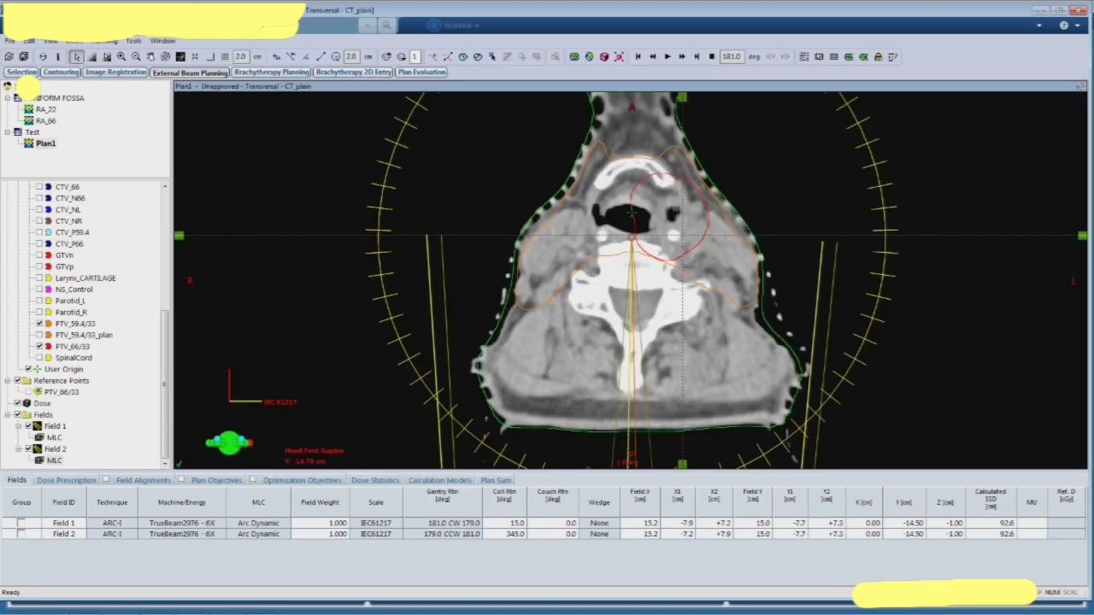
{"action": "left_click", "coordinate": [39, 290]}
{"action": "scroll", "coordinate": [631, 280], "scroll_direction": "up", "scroll_amount": 20}
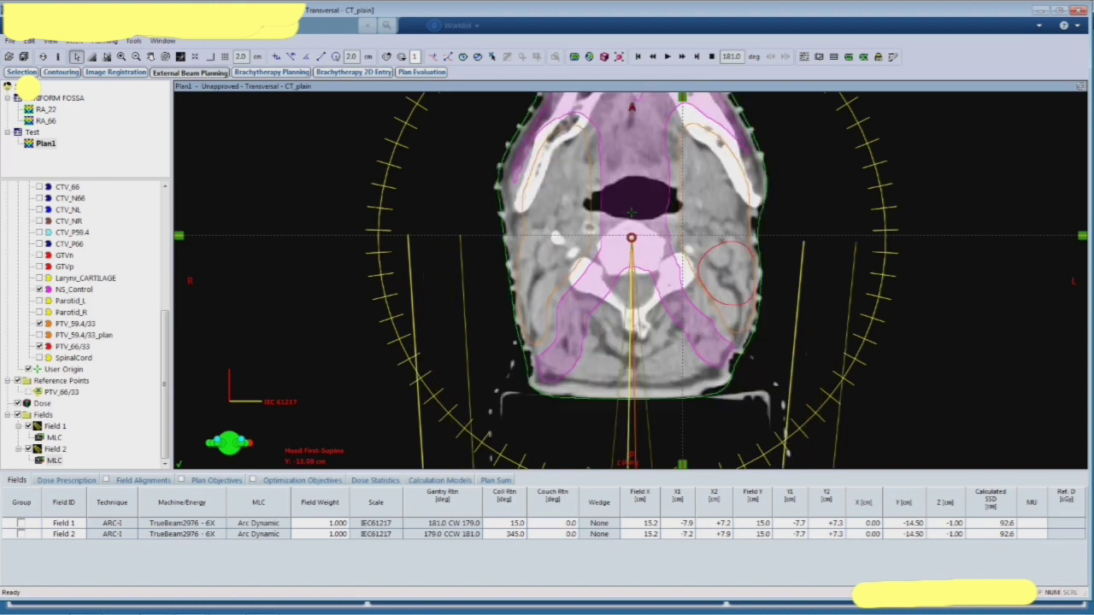
{"action": "scroll", "coordinate": [630, 280], "scroll_direction": "down", "scroll_amount": 20}
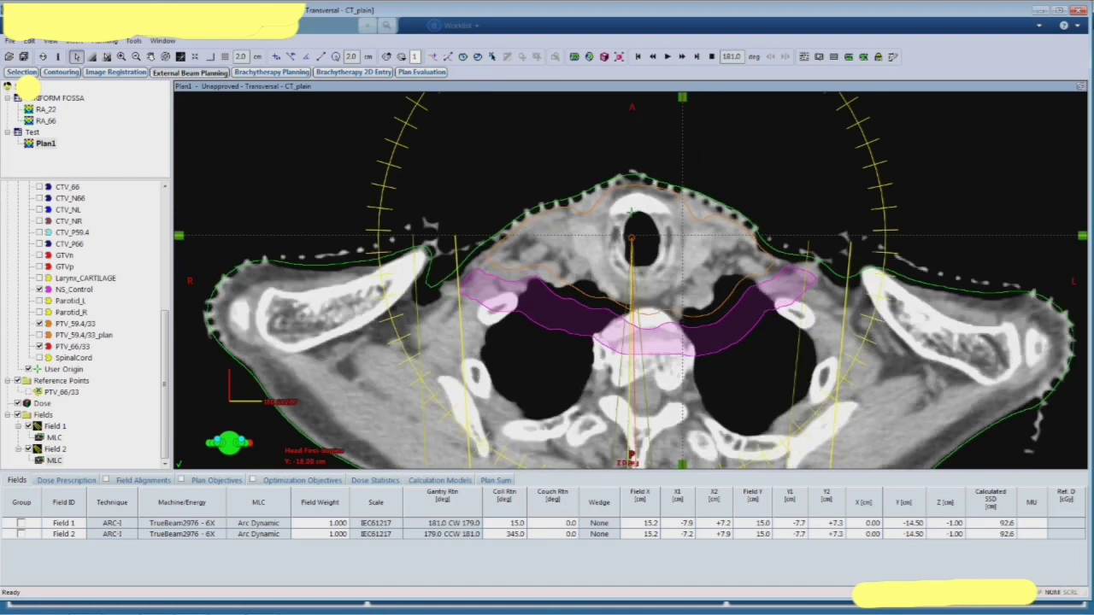
{"action": "scroll", "coordinate": [631, 280], "scroll_direction": "up", "scroll_amount": 10}
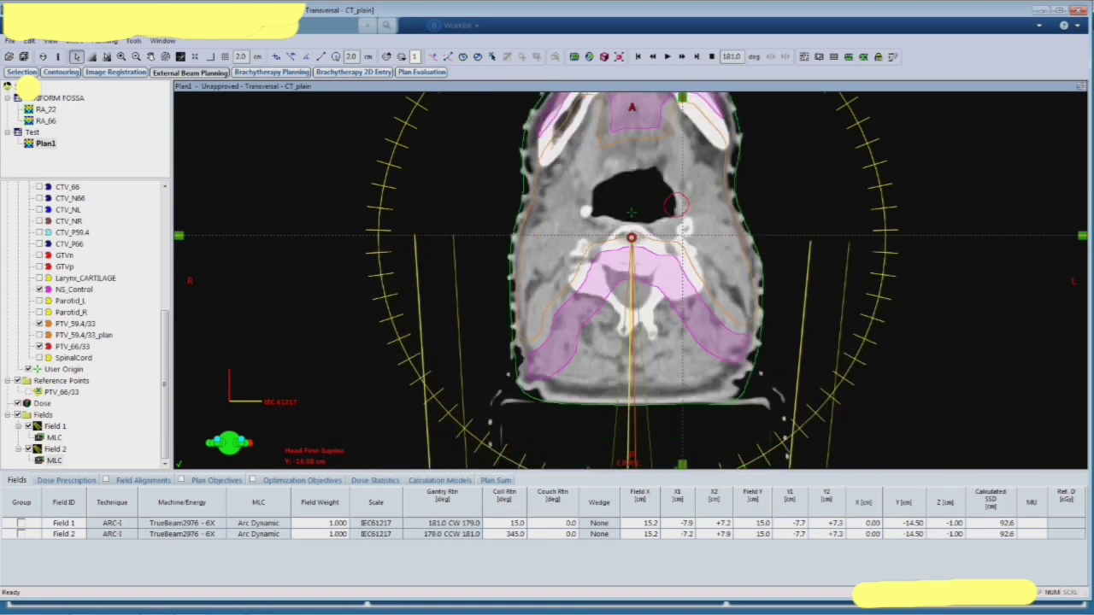
{"action": "scroll", "coordinate": [631, 280], "scroll_direction": "up", "scroll_amount": 3}
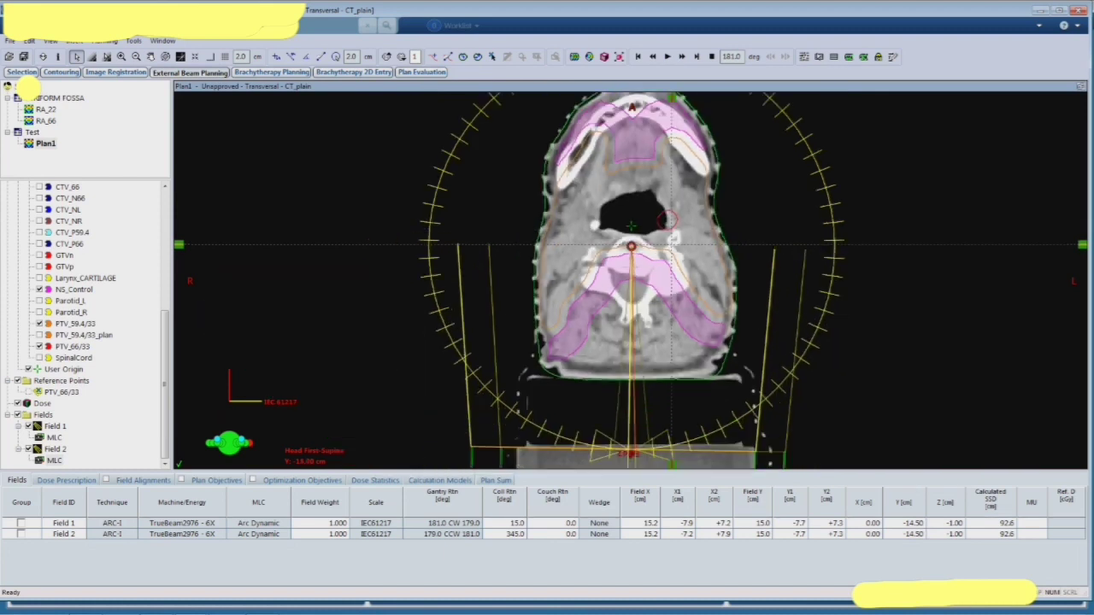
{"action": "scroll", "coordinate": [631, 280], "scroll_direction": "up", "scroll_amount": 1}
{"action": "key", "text": "ctrl+s"}
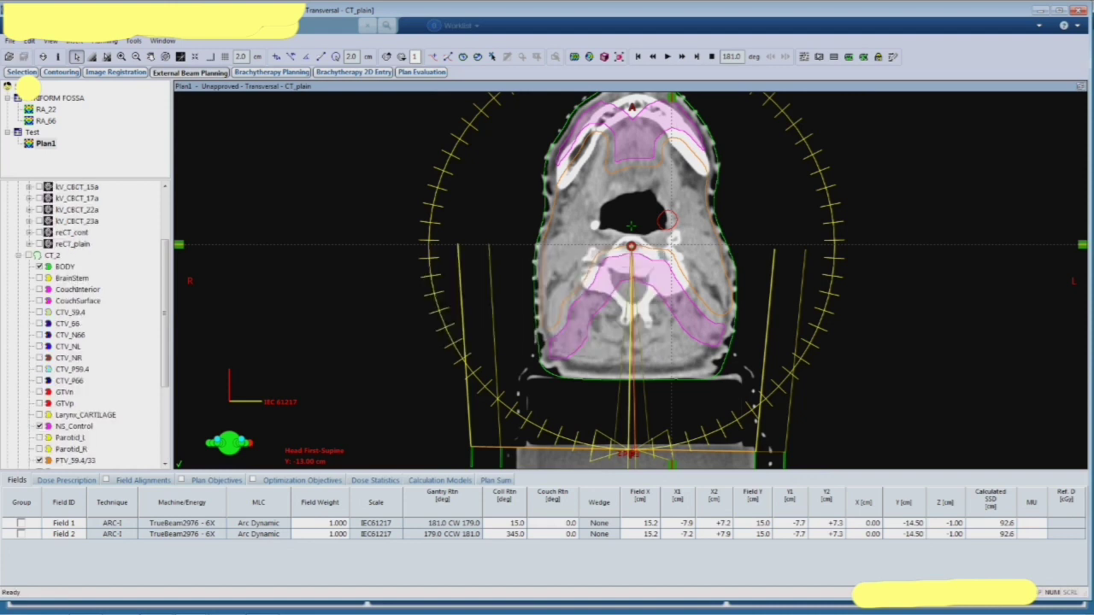
- In the Contouring workspace, add a new structure labelled Control Region to structure set CT_2
{"action": "left_click", "coordinate": [61, 73]}
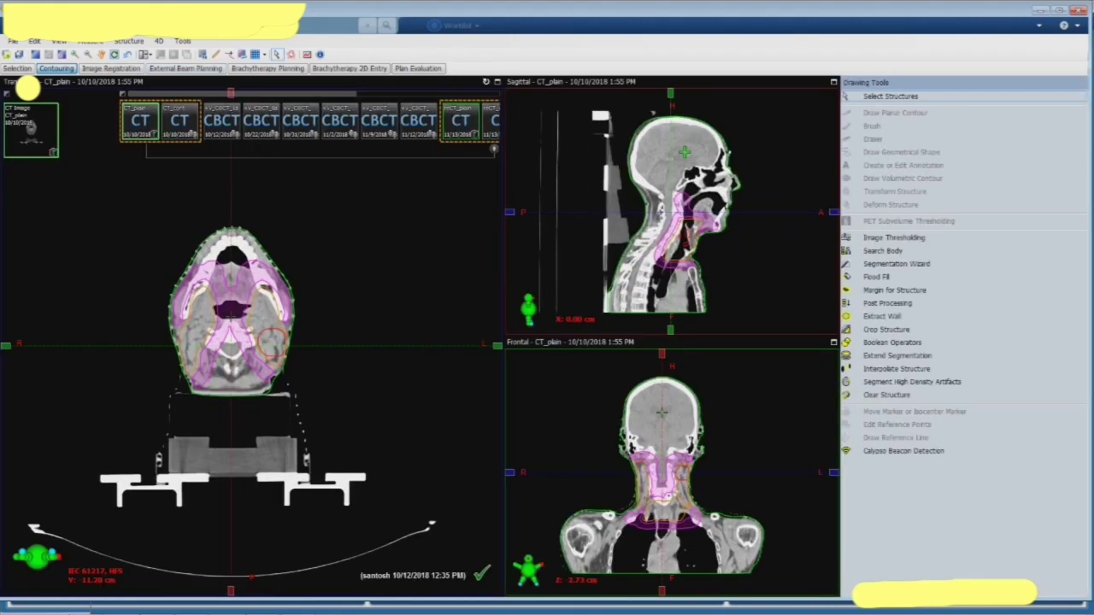
{"action": "scroll", "coordinate": [248, 342], "scroll_direction": "down", "scroll_amount": 20}
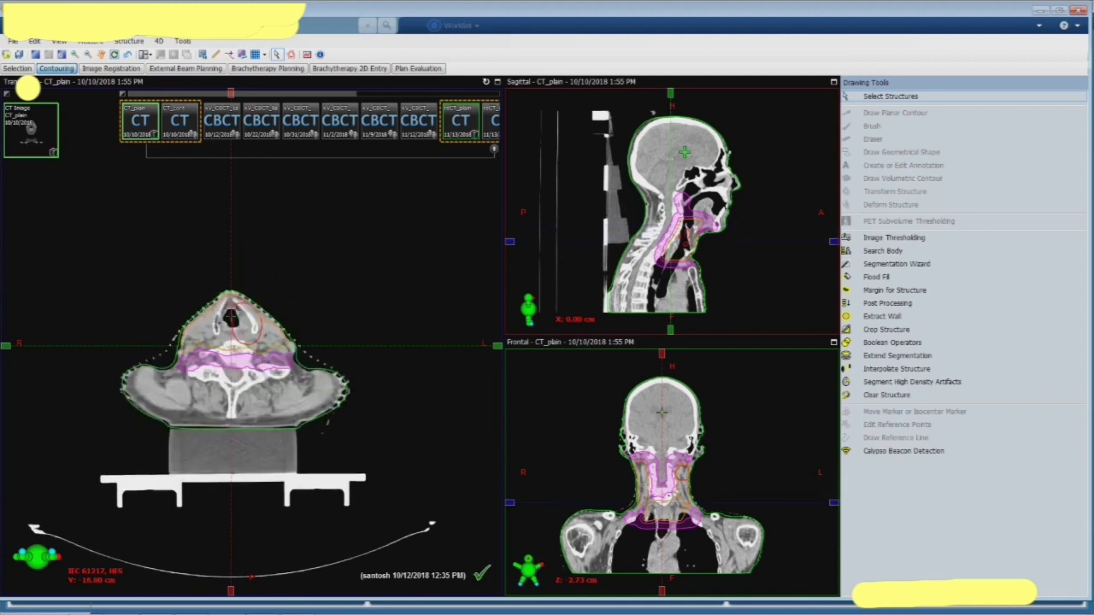
{"action": "scroll", "coordinate": [248, 341], "scroll_direction": "down", "scroll_amount": 2}
{"action": "mouse_move", "coordinate": [17, 138]}
{"action": "right_click", "coordinate": [26, 166]}
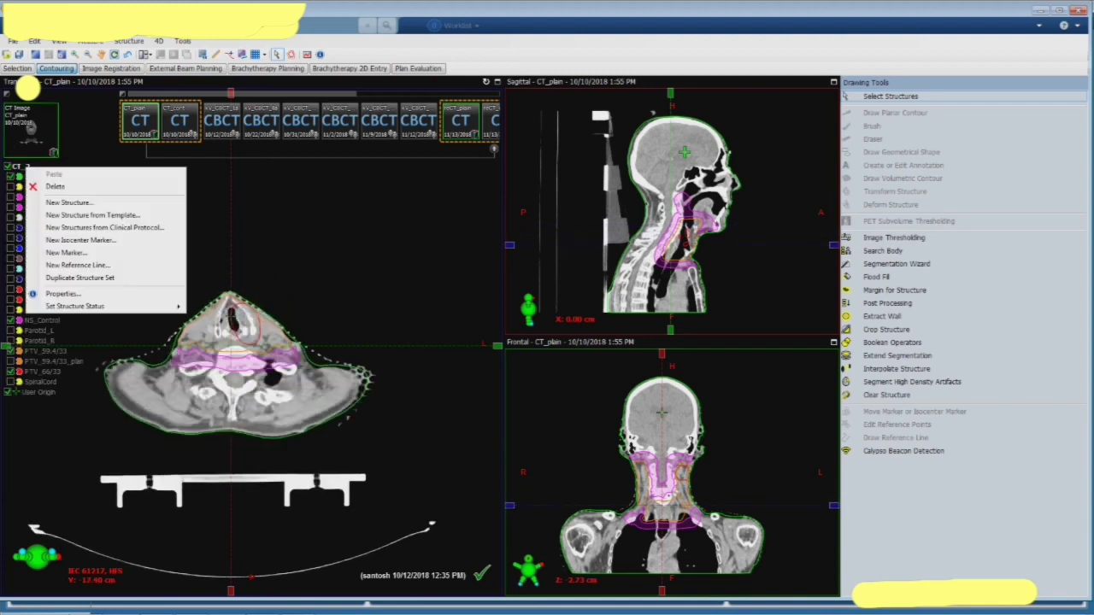
{"action": "left_click", "coordinate": [69, 203]}
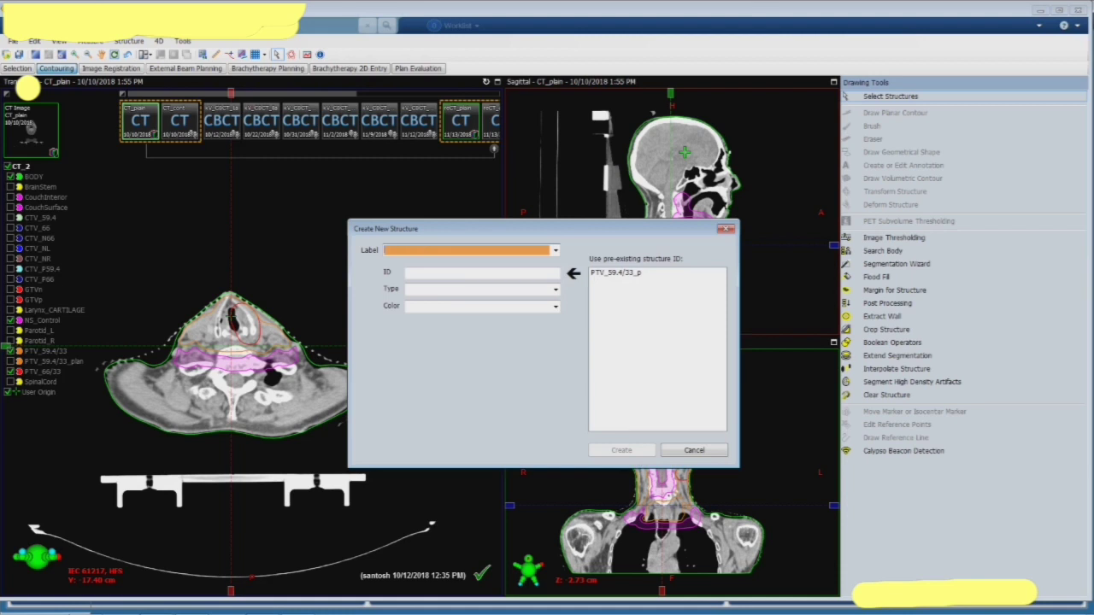
{"action": "type", "text": "cont"}
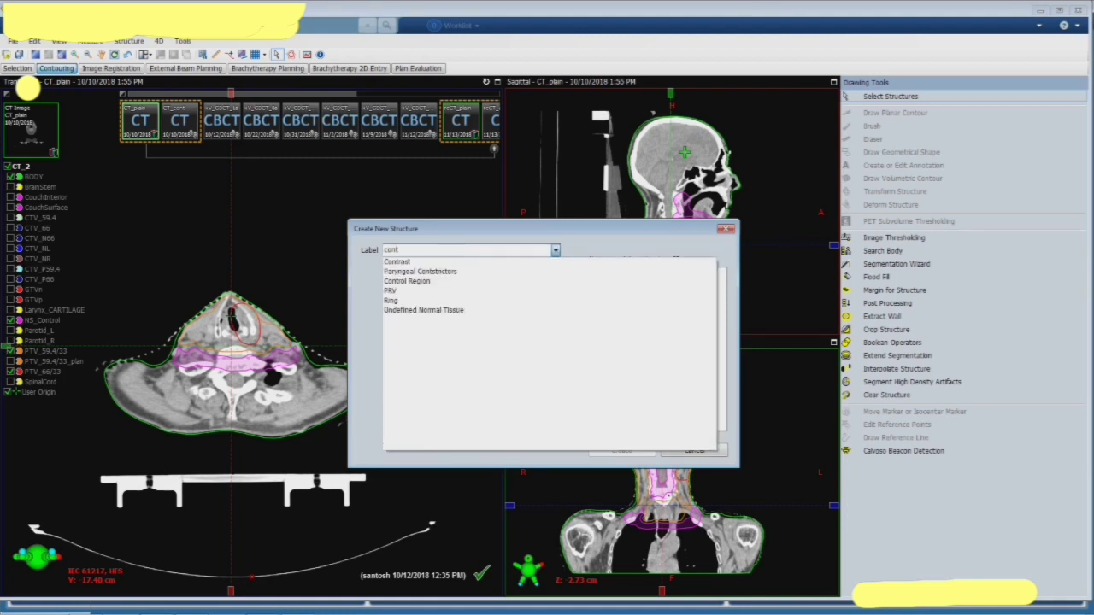
{"action": "key", "text": "Down"}
{"action": "key", "text": "Down"}
{"action": "key", "text": "Return"}
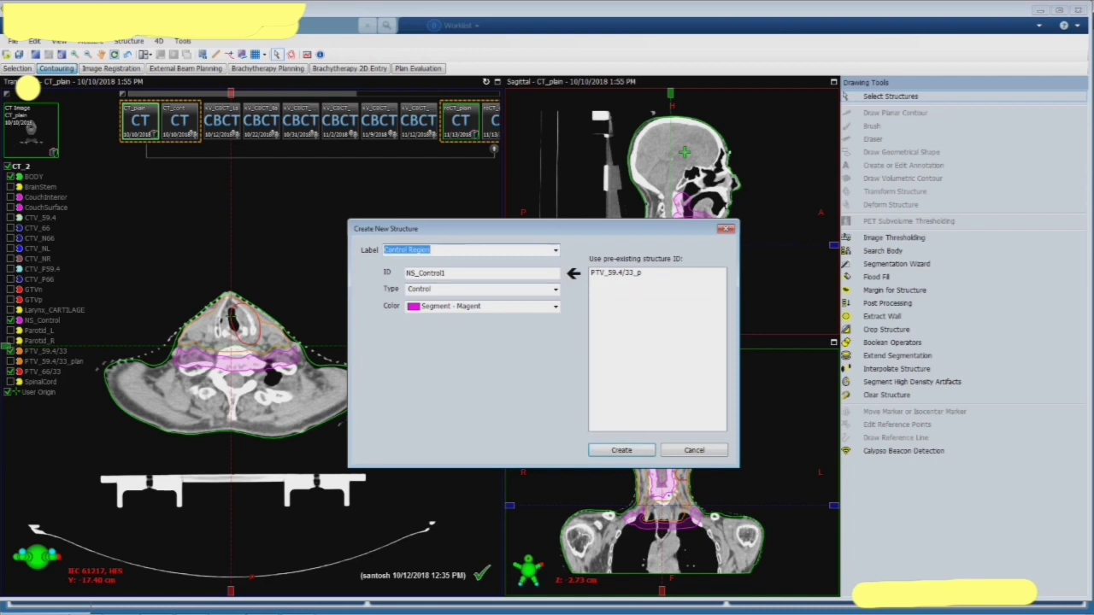
{"action": "key", "text": "Return"}
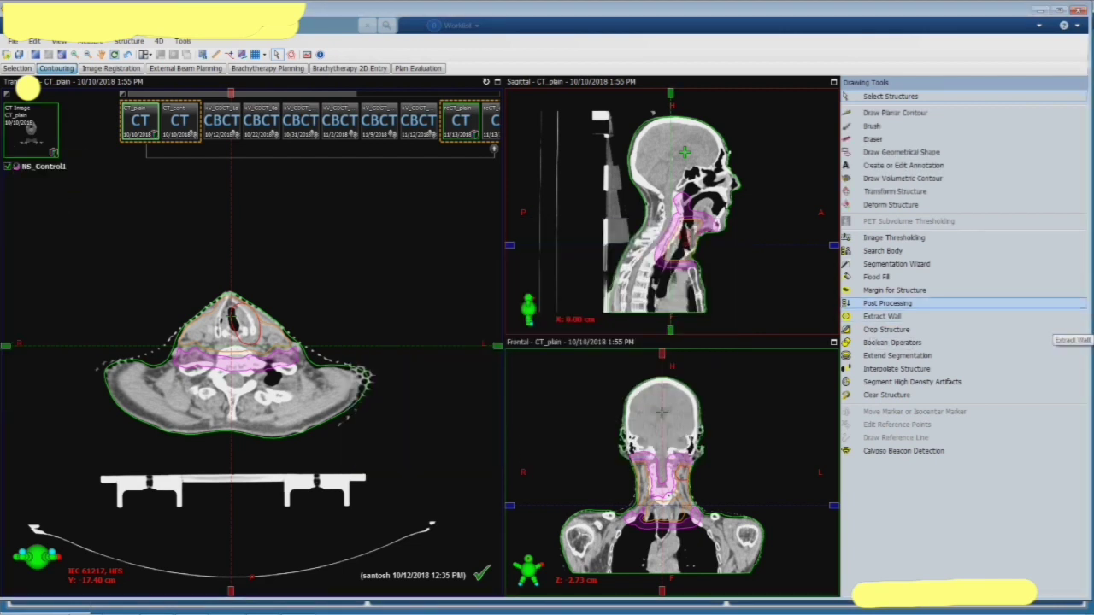
- Set up a structure margin created from SpinalCord with NS_Control1 as the target structure
{"action": "left_click", "coordinate": [894, 289]}
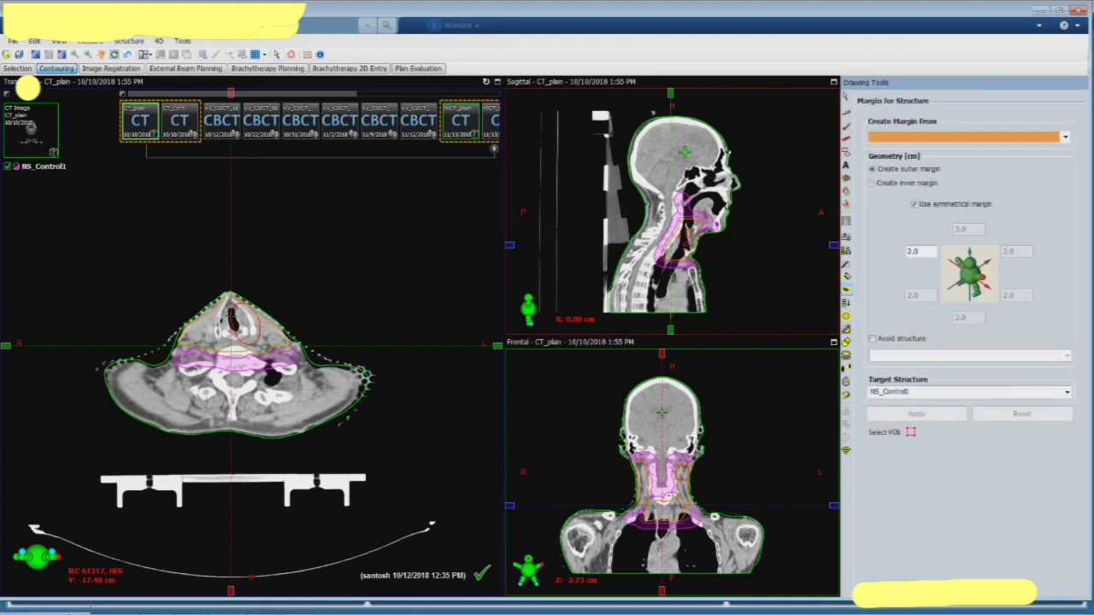
{"action": "left_click", "coordinate": [1065, 137]}
{"action": "left_click", "coordinate": [931, 352]}
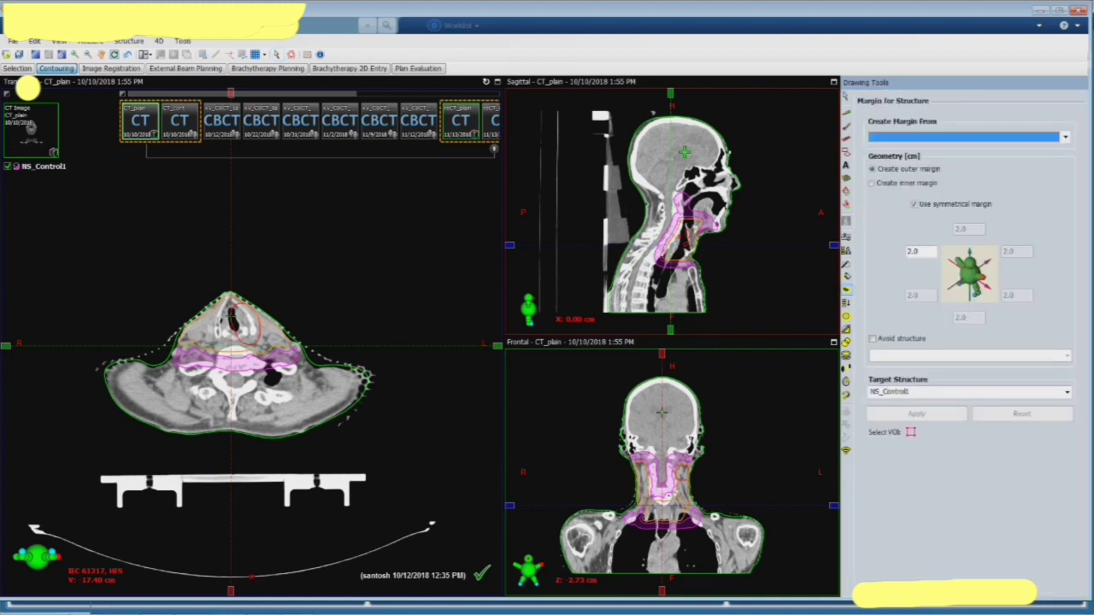
{"action": "left_click", "coordinate": [966, 136]}
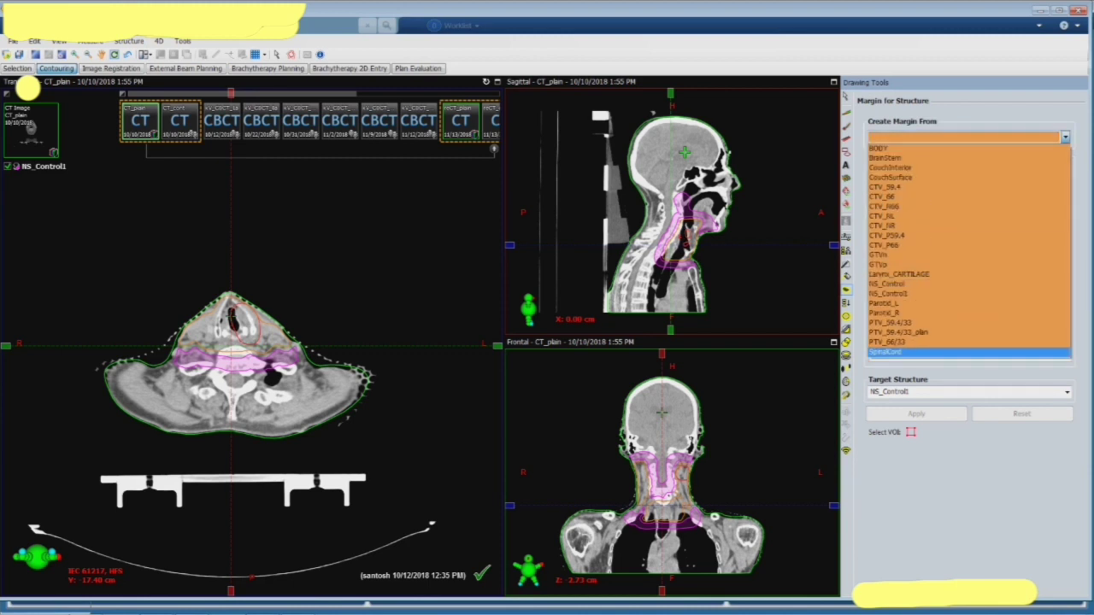
{"action": "left_click", "coordinate": [965, 351]}
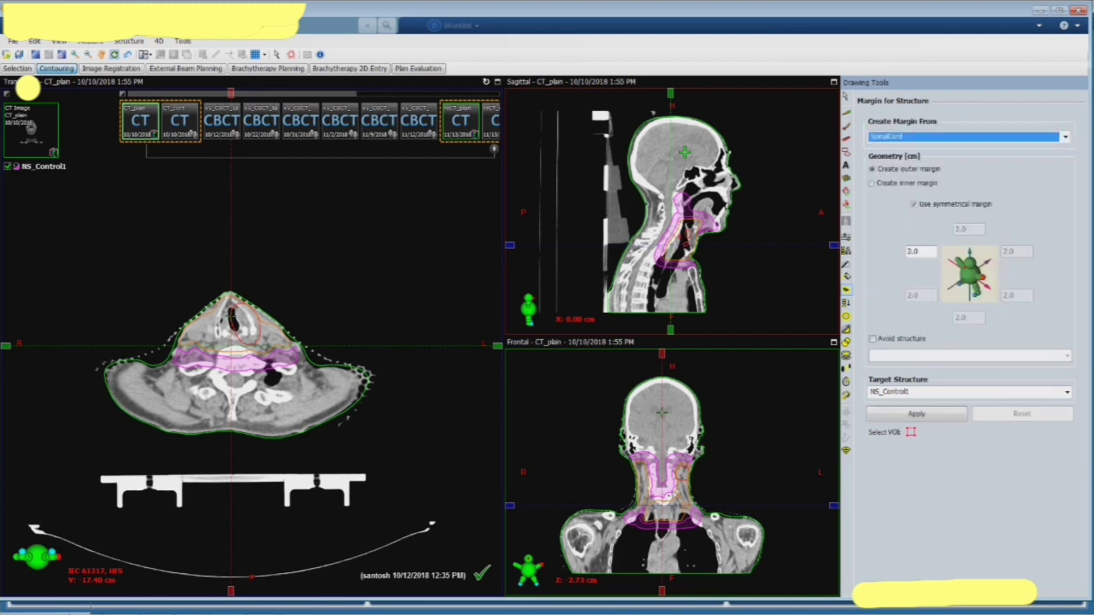
- Apply an asymmetrical outer margin of 3.5 cm posteriorly, 1.0 cm laterally on both sides and 0 cm in all other directions
{"action": "left_click", "coordinate": [914, 205]}
{"action": "left_click", "coordinate": [919, 296]}
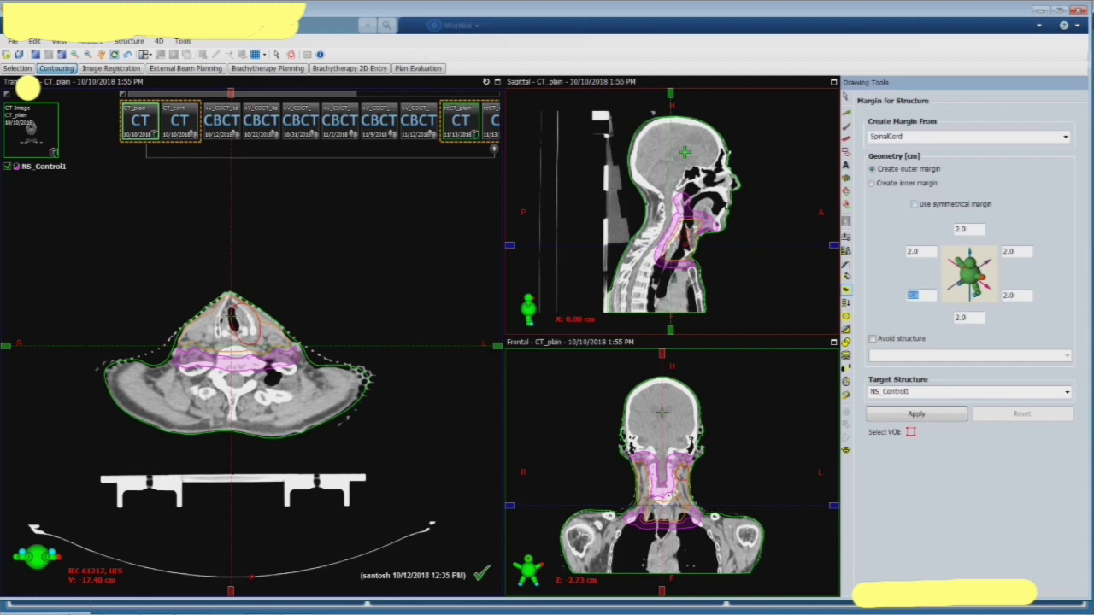
{"action": "type", "text": "0"}
{"action": "left_click", "coordinate": [1015, 251]}
{"action": "type", "text": "3.5"}
{"action": "left_click", "coordinate": [1011, 296]}
{"action": "key", "text": "Tab"}
{"action": "type", "text": "0"}
{"action": "key", "text": "Tab"}
{"action": "type", "text": "0"}
{"action": "left_click", "coordinate": [1011, 295]}
{"action": "type", "text": "1"}
{"action": "left_click_drag", "start_coordinate": [920, 252], "coordinate": [913, 252]}
{"action": "key", "text": "Tab"}
{"action": "left_click", "coordinate": [916, 414]}
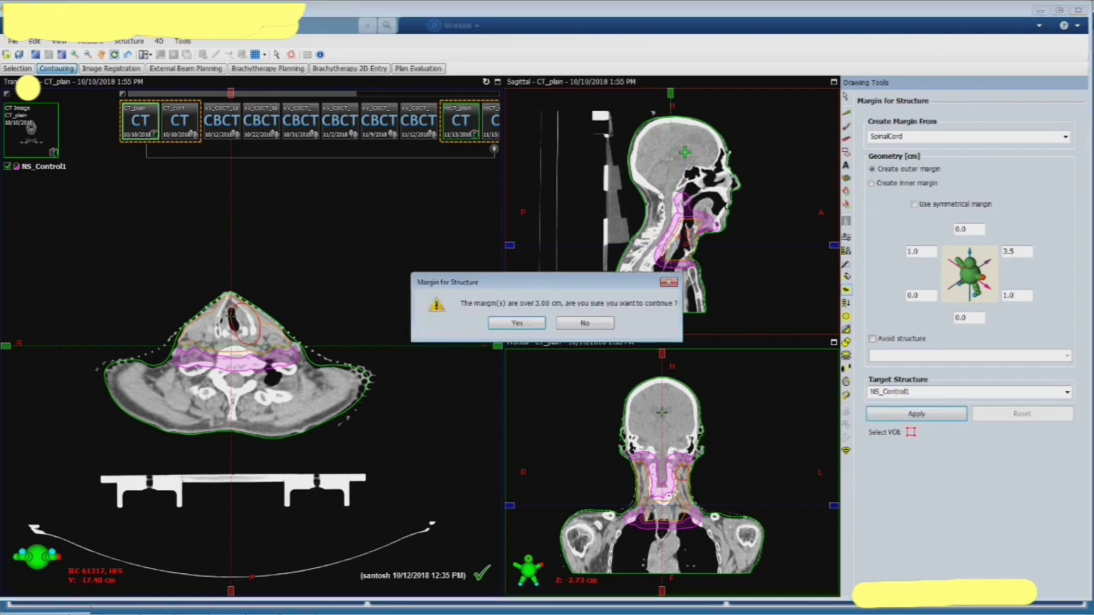
{"action": "key", "text": "Return"}
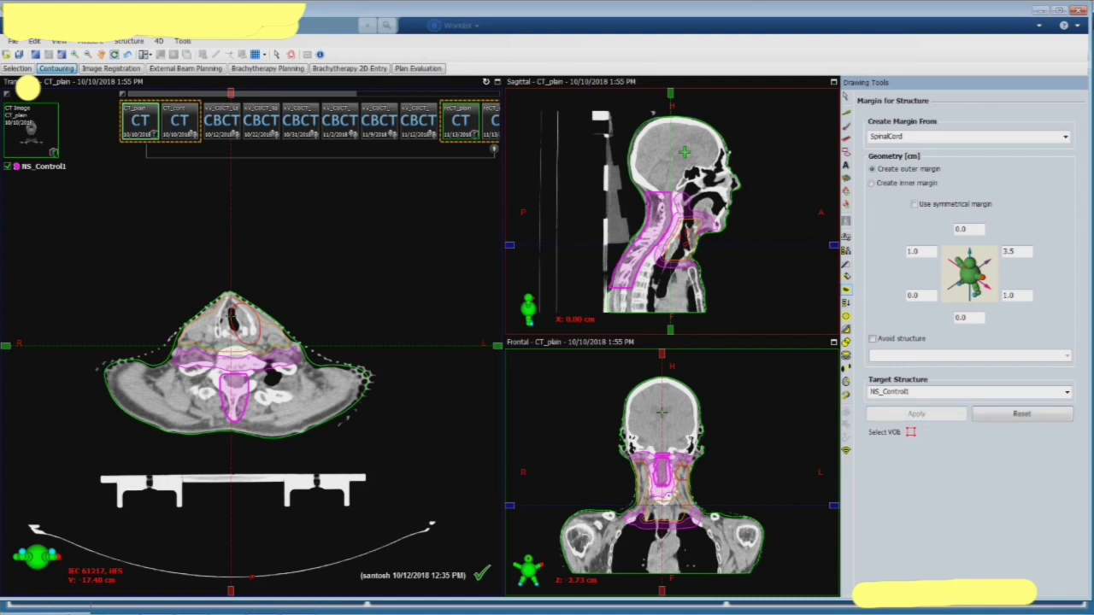
- Hide NS_Control and examine the NS_Control1 contour through the transversal slices
{"action": "scroll", "coordinate": [414, 347], "scroll_direction": "down", "scroll_amount": 2}
{"action": "scroll", "coordinate": [415, 347], "scroll_direction": "up", "scroll_amount": 4}
{"action": "scroll", "coordinate": [415, 347], "scroll_direction": "up", "scroll_amount": 6}
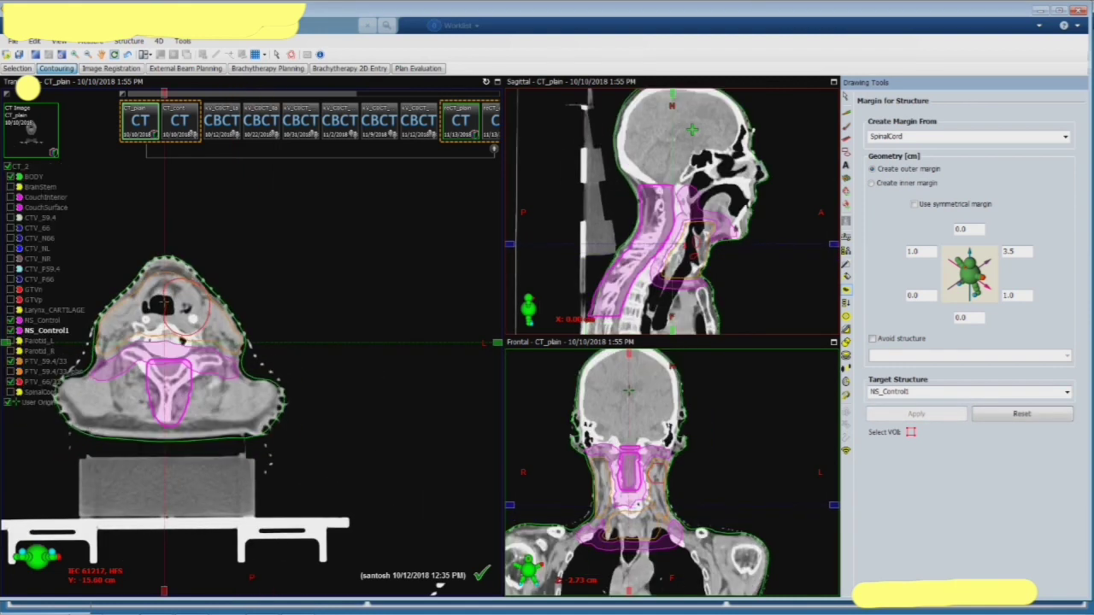
{"action": "left_click", "coordinate": [10, 321]}
{"action": "scroll", "coordinate": [250, 342], "scroll_direction": "up", "scroll_amount": 8}
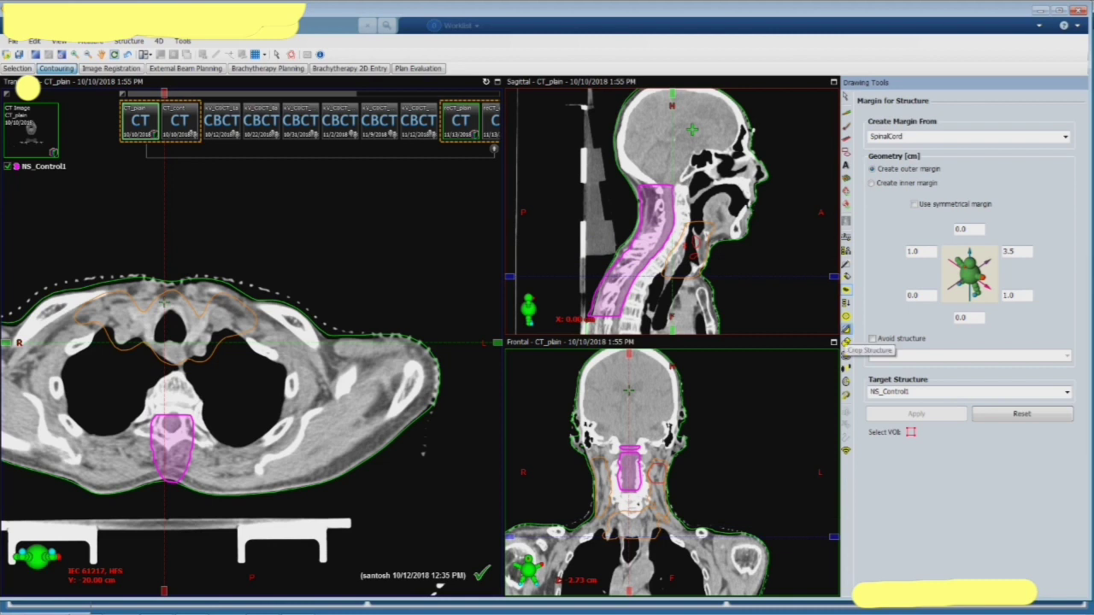
- Crop NS_Control1 to remove the part extending outside BODY with a 0.20 cm additional margin, keeping NS_Control1 as the target structure
{"action": "left_click", "coordinate": [845, 329]}
{"action": "left_click", "coordinate": [1067, 234]}
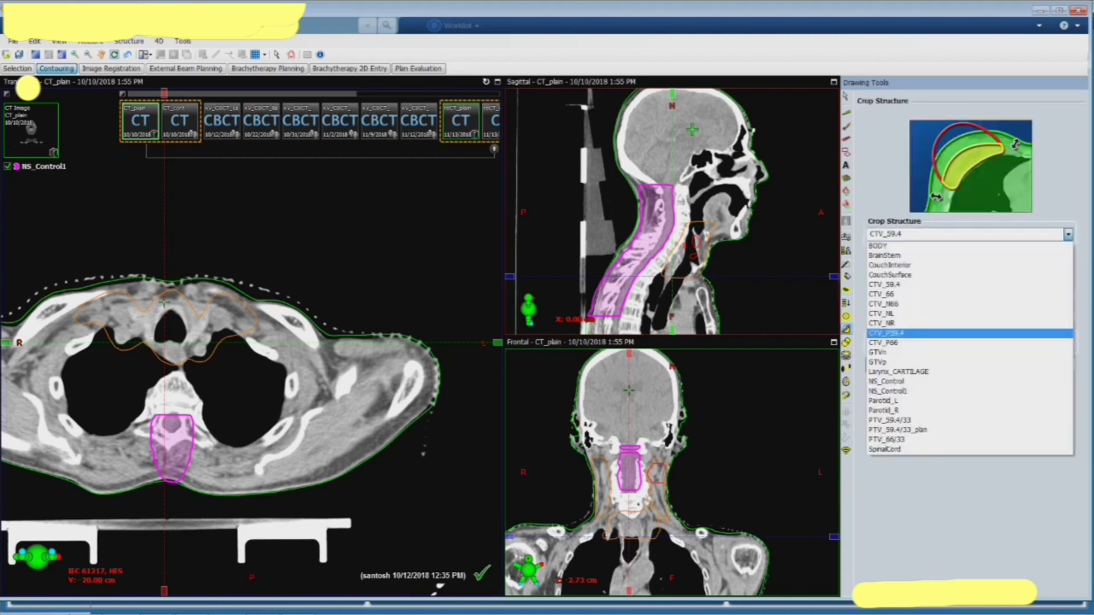
{"action": "left_click", "coordinate": [905, 391]}
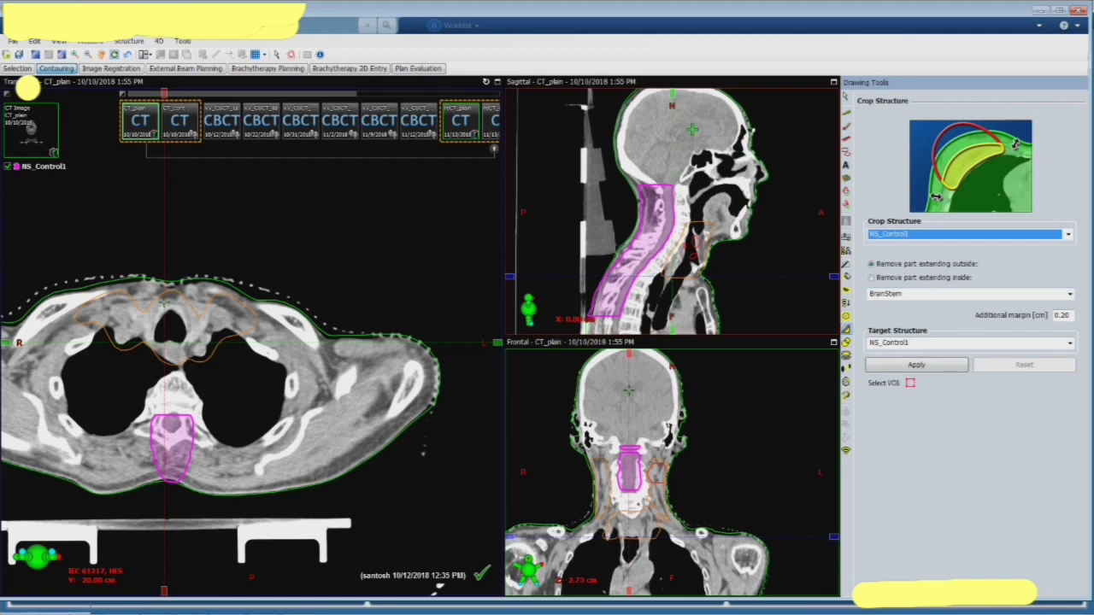
{"action": "left_click", "coordinate": [1069, 293]}
{"action": "left_click", "coordinate": [889, 305]}
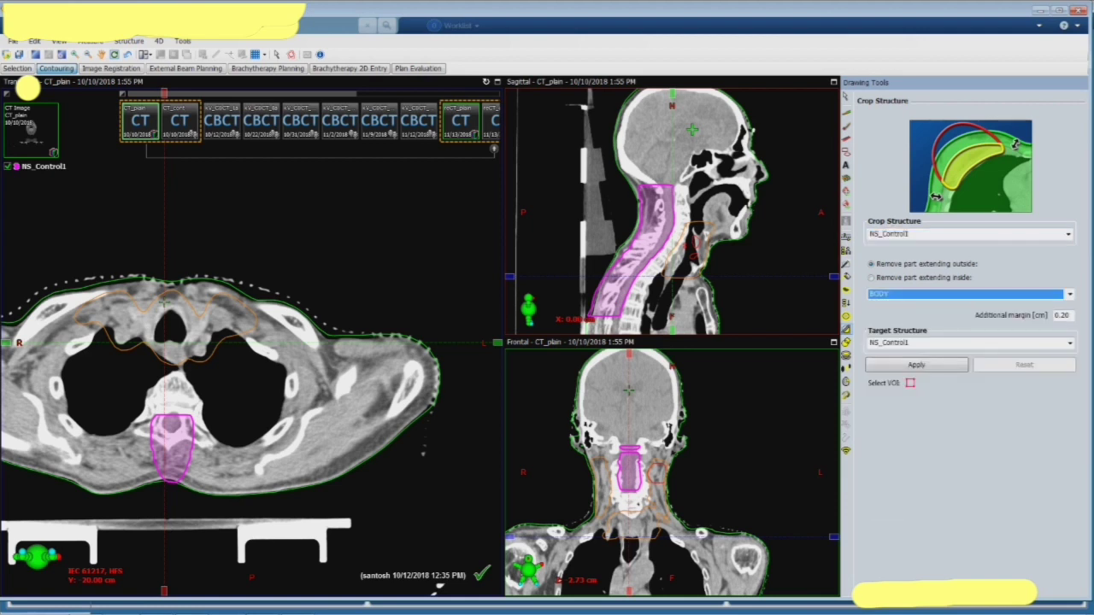
{"action": "left_click", "coordinate": [916, 365]}
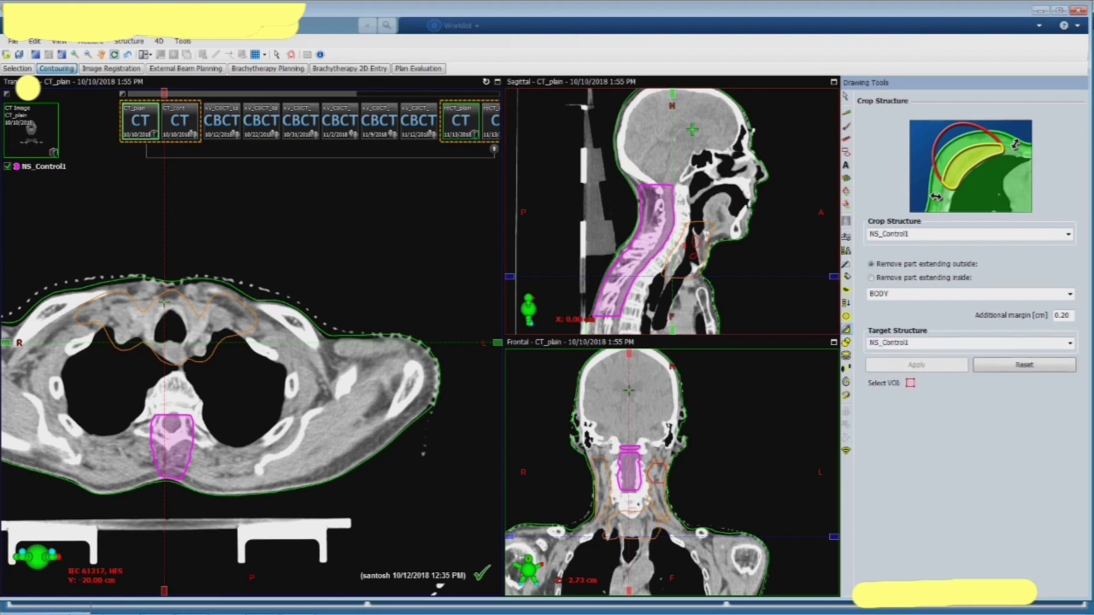
- Examine the cropped NS_Control1 contour through the transversal slices from the shoulders up to the skull base and back
{"action": "scroll", "coordinate": [673, 212], "scroll_direction": "up", "scroll_amount": 4}
{"action": "scroll", "coordinate": [672, 212], "scroll_direction": "down", "scroll_amount": 6}
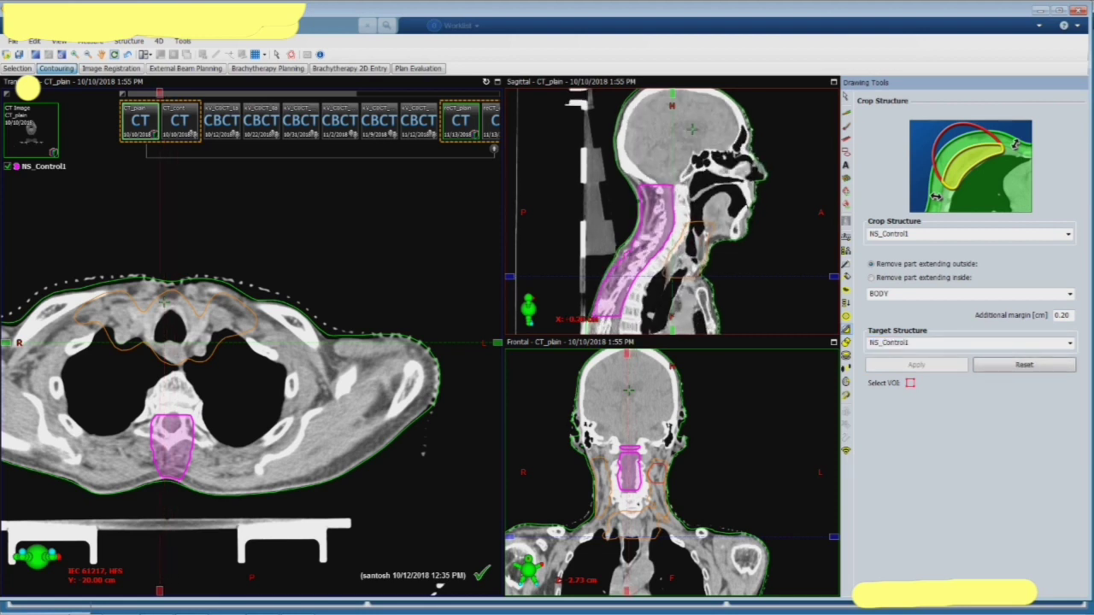
{"action": "scroll", "coordinate": [252, 359], "scroll_direction": "up", "scroll_amount": 8}
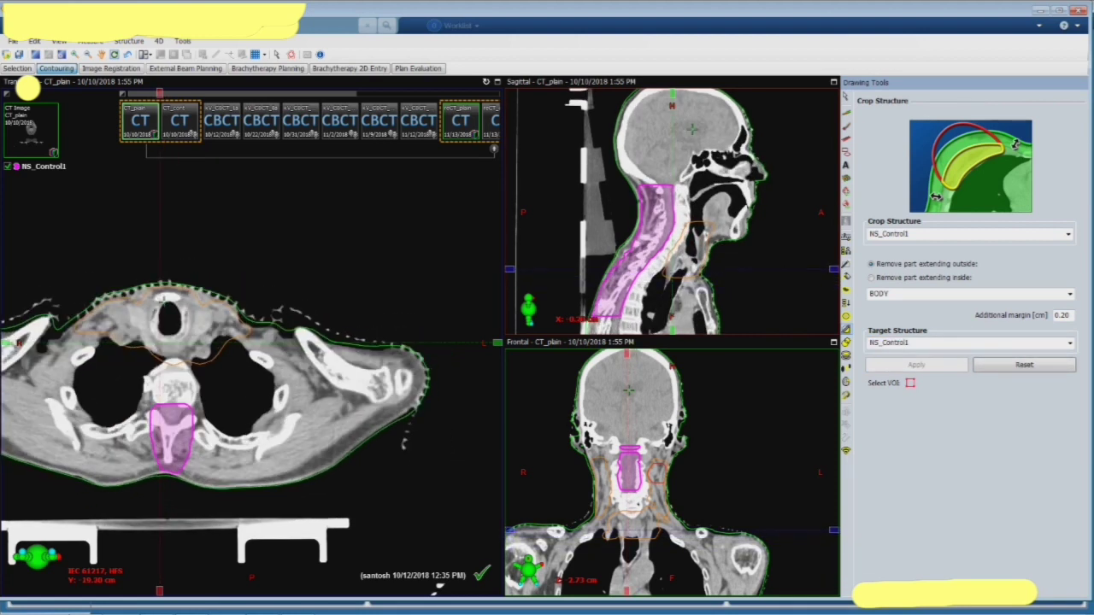
{"action": "key", "text": "Up"}
{"action": "key", "text": "Up"}
{"action": "key", "text": "Up"}
{"action": "key", "text": "Up"}
{"action": "key", "text": "Up"}
{"action": "key", "text": "Up"}
{"action": "key", "text": "Up"}
{"action": "key", "text": "Up"}
{"action": "key", "text": "Up"}
{"action": "key", "text": "Up"}
{"action": "key", "text": "Up"}
{"action": "key", "text": "Up"}
{"action": "key", "text": "Up"}
{"action": "key", "text": "Up"}
{"action": "key", "text": "Up"}
{"action": "key", "text": "Up"}
{"action": "key", "text": "Up"}
{"action": "key", "text": "Up"}
{"action": "key", "text": "Up"}
{"action": "key", "text": "Up"}
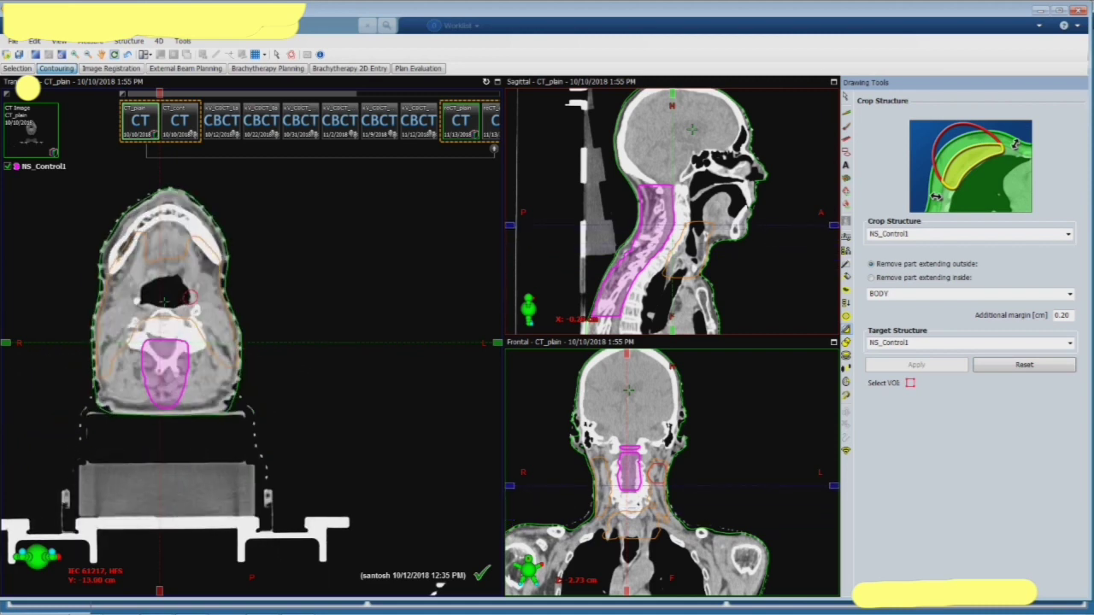
{"action": "key", "text": "Up"}
{"action": "key", "text": "Up"}
{"action": "key", "text": "Up"}
{"action": "key", "text": "Up"}
{"action": "key", "text": "Up"}
{"action": "key", "text": "Up"}
{"action": "key", "text": "Up"}
{"action": "key", "text": "Up"}
{"action": "key", "text": "Up"}
{"action": "key", "text": "Up"}
{"action": "key", "text": "Up"}
{"action": "key", "text": "Up"}
{"action": "key", "text": "Up"}
{"action": "key", "text": "Up"}
{"action": "key", "text": "Up"}
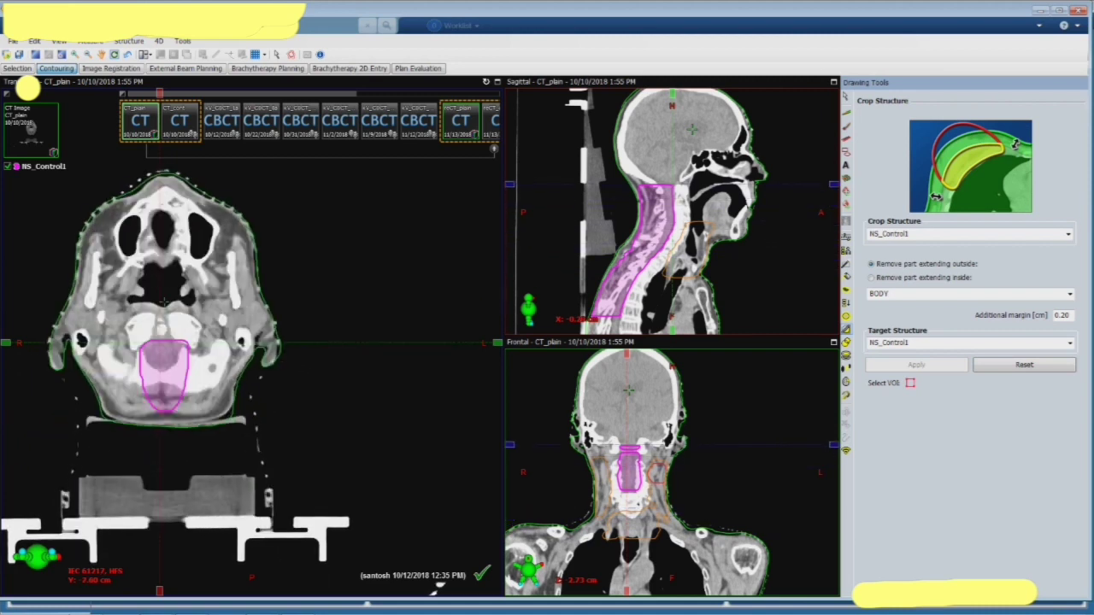
{"action": "key", "text": "Down"}
{"action": "key", "text": "Down"}
{"action": "key", "text": "Down"}
{"action": "key", "text": "Down"}
{"action": "key", "text": "Down"}
{"action": "key", "text": "Down"}
{"action": "key", "text": "Down"}
{"action": "key", "text": "Down"}
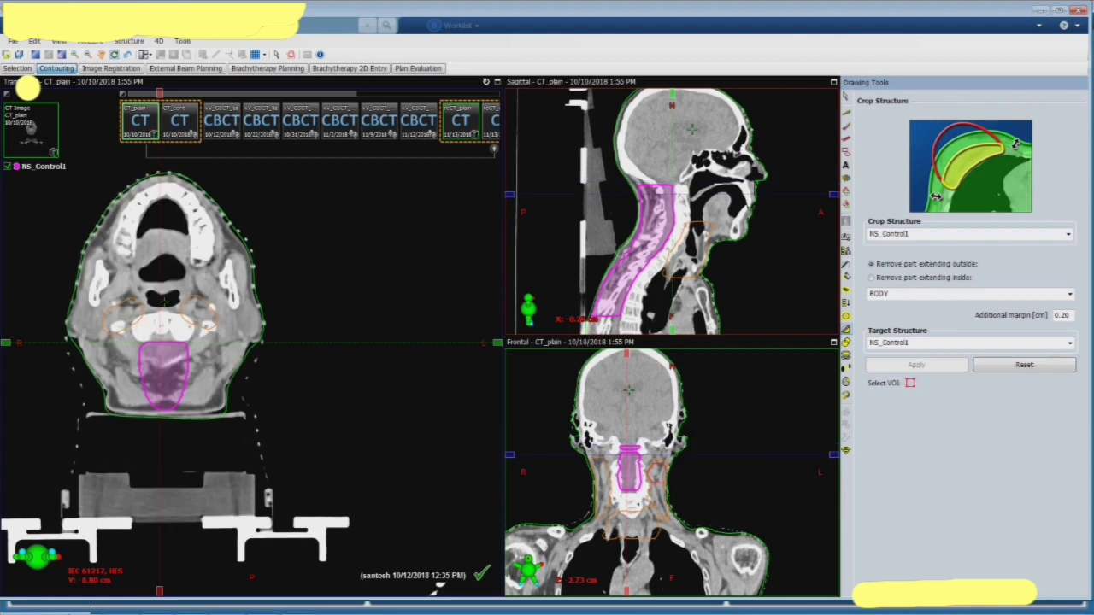
{"action": "key", "text": "Down"}
{"action": "key", "text": "Down"}
{"action": "key", "text": "Down"}
{"action": "key", "text": "Down"}
{"action": "key", "text": "Down"}
{"action": "key", "text": "Down"}
{"action": "key", "text": "Down"}
{"action": "key", "text": "Down"}
{"action": "key", "text": "Down"}
{"action": "key", "text": "Down"}
{"action": "key", "text": "Down"}
{"action": "key", "text": "Down"}
{"action": "key", "text": "Down"}
{"action": "key", "text": "Down"}
{"action": "key", "text": "Down"}
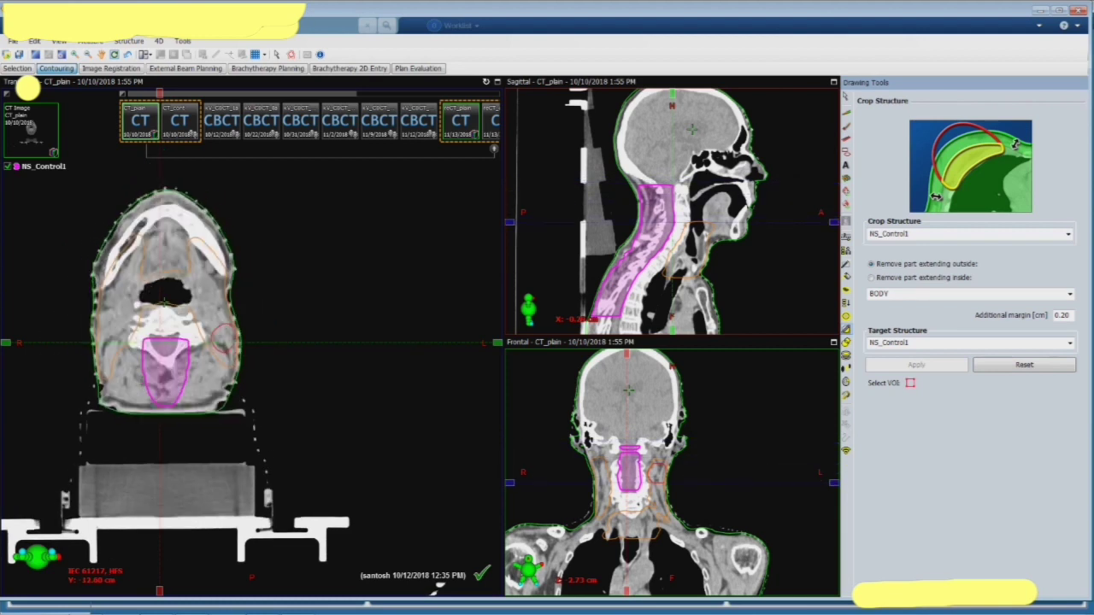
- Save the contouring changes and review the dose prescription of Plan1 in the External Beam Planning workspace
{"action": "left_click", "coordinate": [35, 54]}
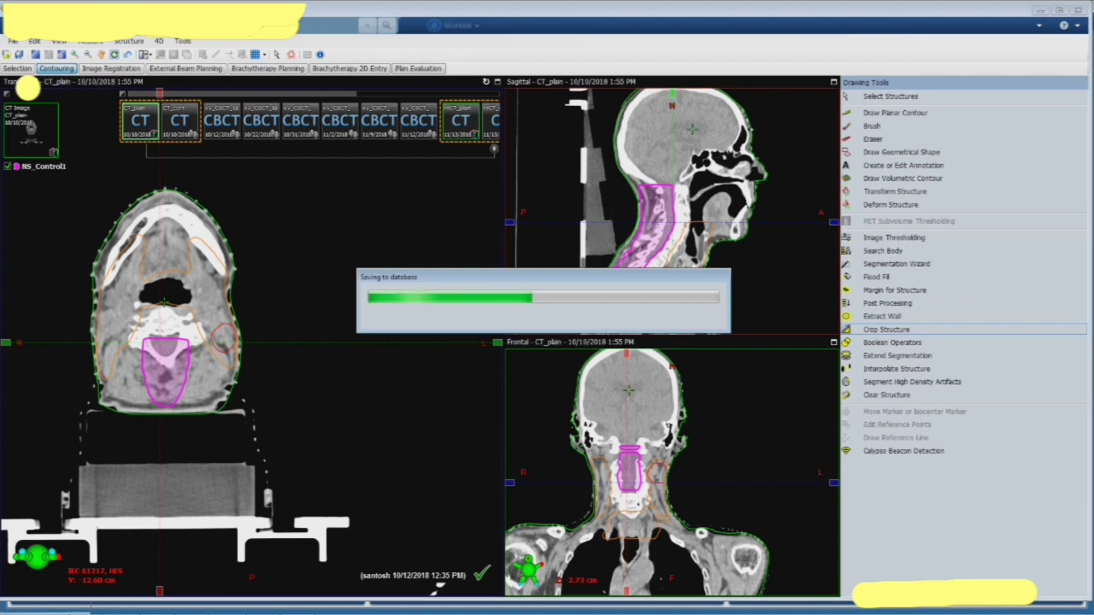
{"action": "left_click", "coordinate": [185, 69]}
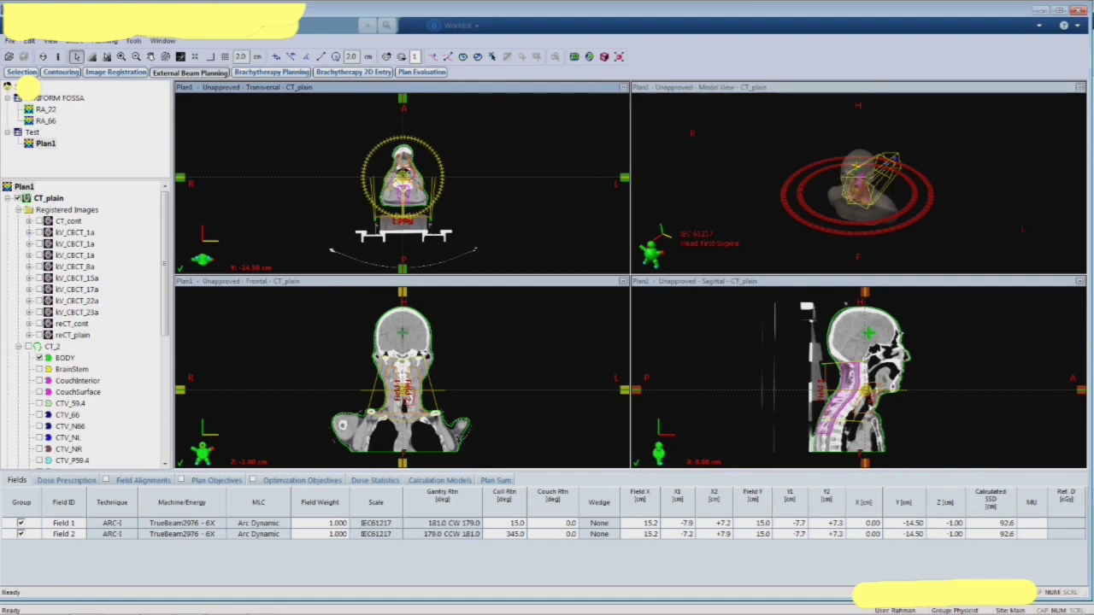
{"action": "left_click", "coordinate": [439, 481]}
{"action": "left_click", "coordinate": [65, 479]}
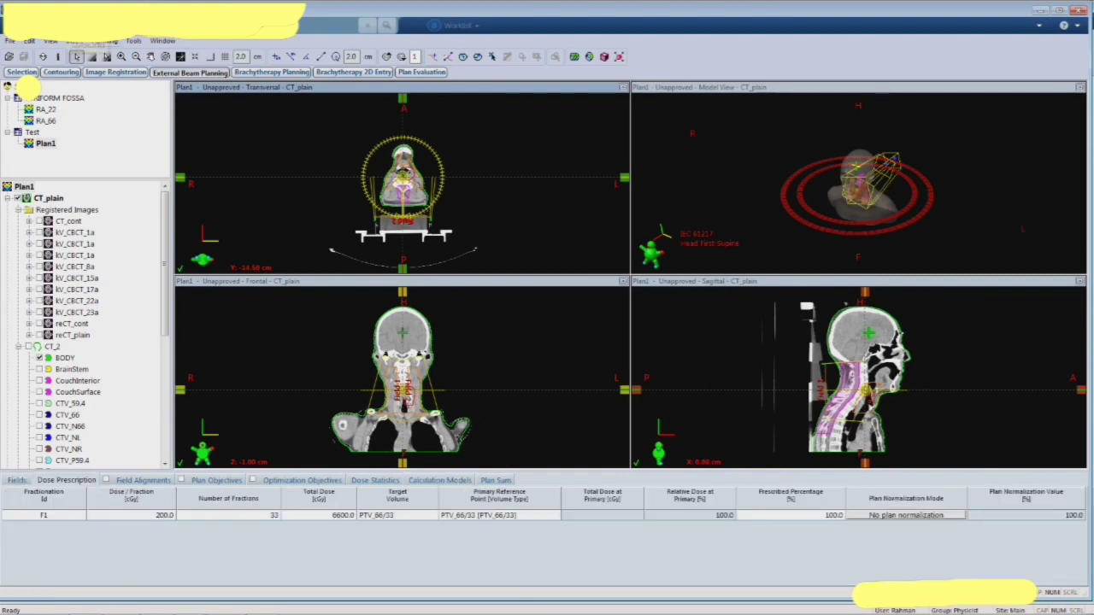
- Start the optimization of Plan1 and collapse the plan information to reveal the structure objectives
{"action": "left_click", "coordinate": [105, 41]}
{"action": "mouse_move", "coordinate": [125, 69]}
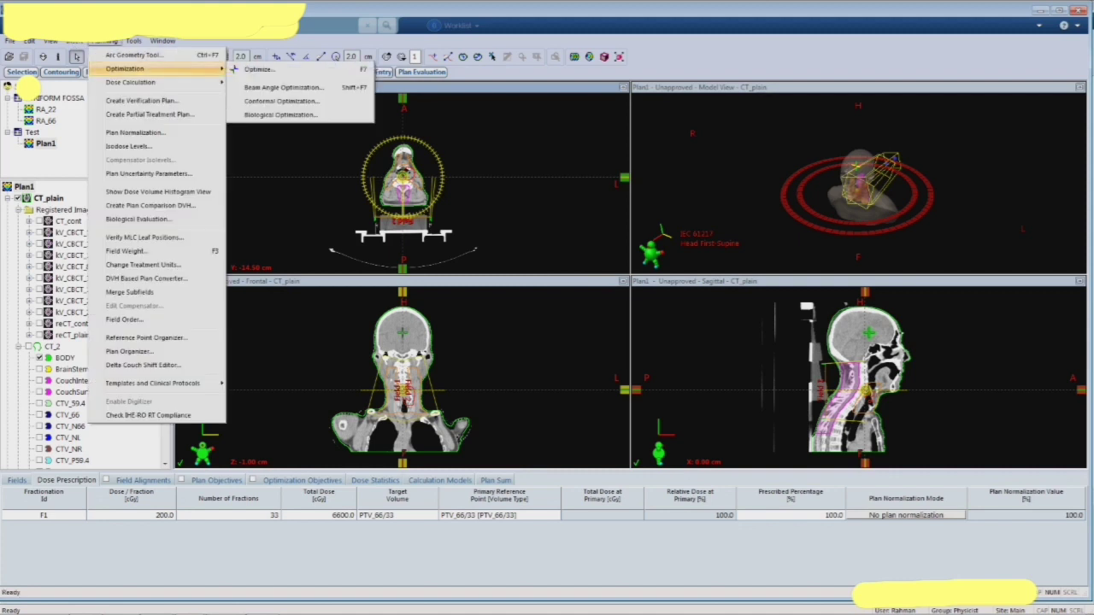
{"action": "left_click", "coordinate": [260, 69]}
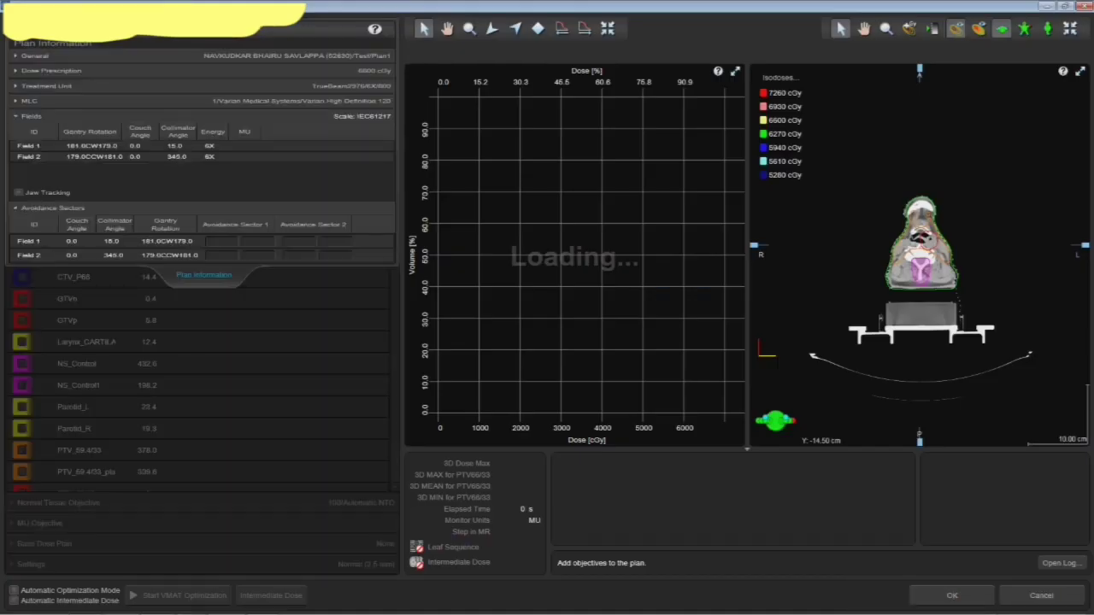
{"action": "left_click", "coordinate": [203, 300]}
- Add a lower and an upper dose objective to PTV_66/33
{"action": "scroll", "coordinate": [203, 300], "scroll_direction": "down", "scroll_amount": 1}
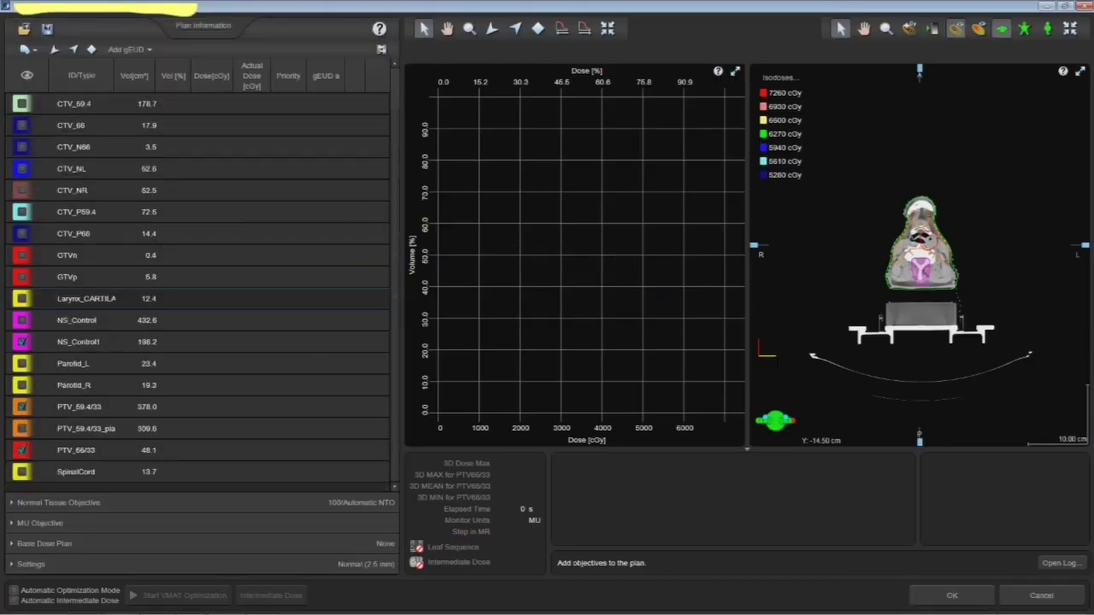
{"action": "left_click", "coordinate": [103, 450]}
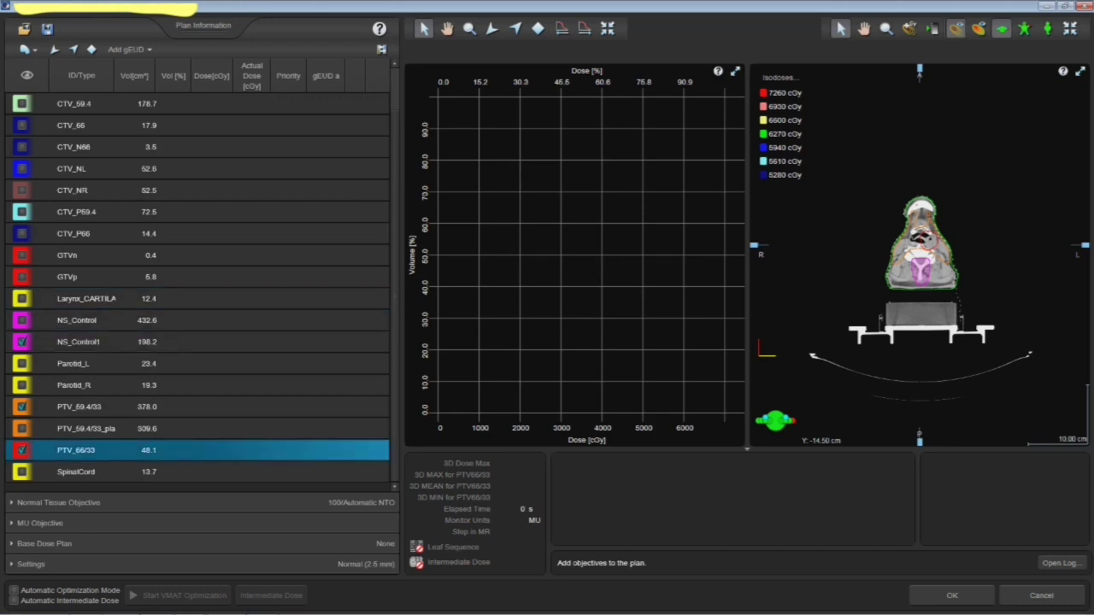
{"action": "left_click", "coordinate": [72, 48]}
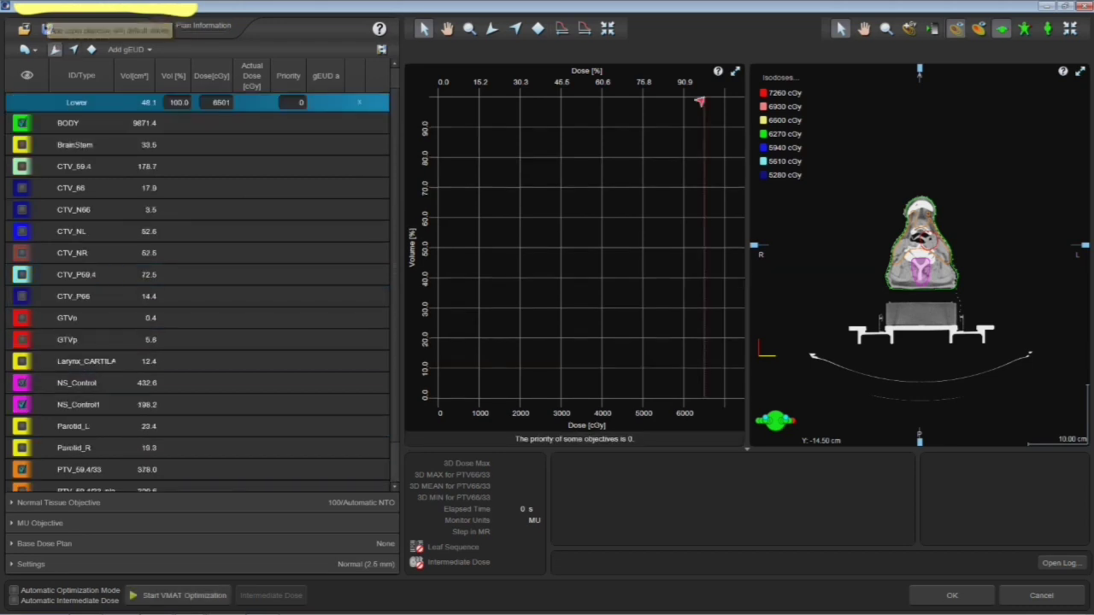
{"action": "left_click", "coordinate": [53, 48]}
- Set the lower objective of PTV_66/33 to 6600 cGy with priority 95
{"action": "left_click", "coordinate": [221, 122]}
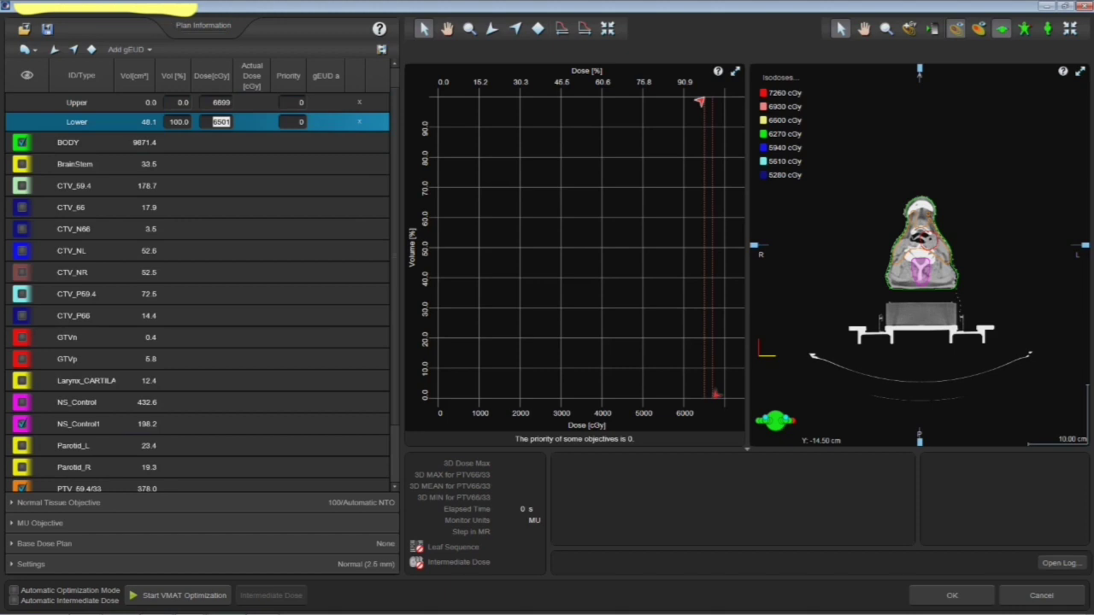
{"action": "type", "text": "6600"}
{"action": "key", "text": "Tab"}
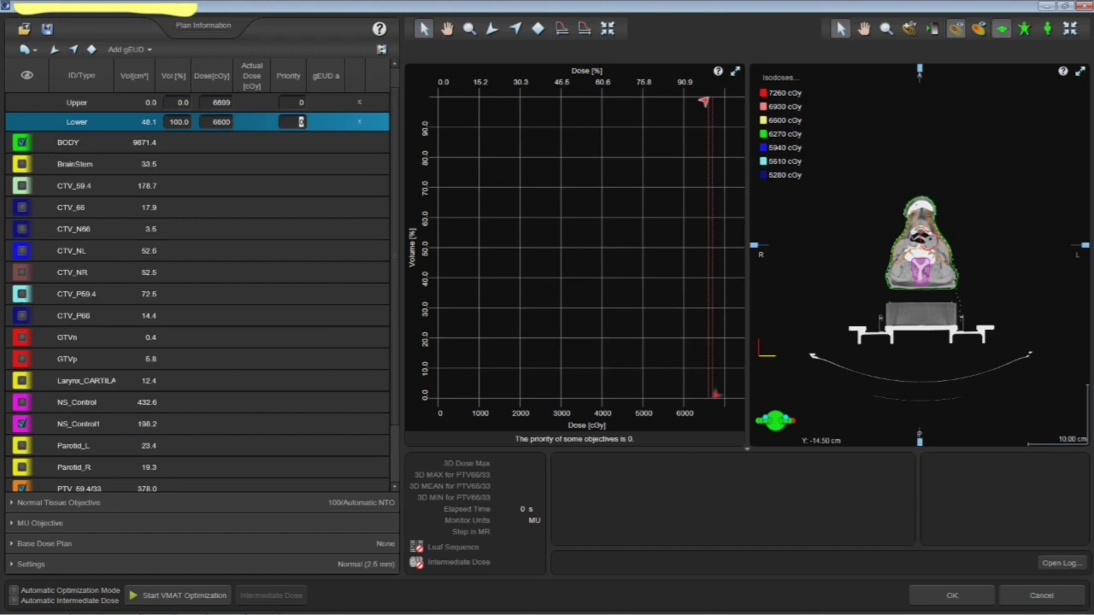
{"action": "type", "text": "95"}
- Set the priority of the PTV_66/33 upper objective to 100 and enable Automatic Intermediate Dose
{"action": "left_click", "coordinate": [293, 103]}
{"action": "type", "text": "100"}
{"action": "key", "text": "Return"}
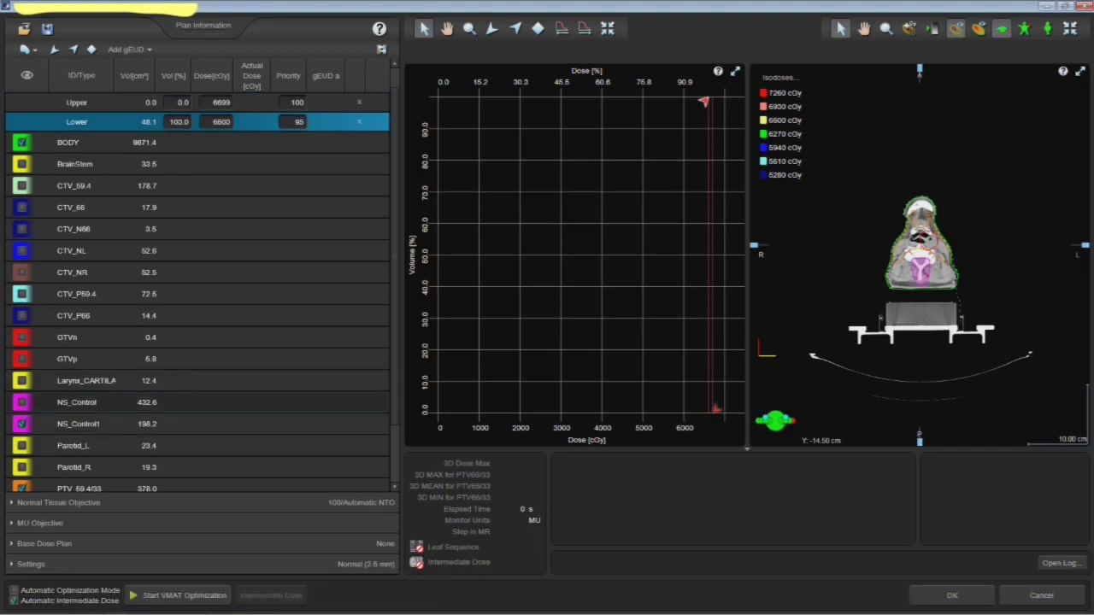
- Work out the upper dose limit for PTV_66/33 in the Calculator and set its upper objective to 7060 cGy
{"action": "scroll", "coordinate": [202, 280], "scroll_direction": "up", "scroll_amount": 1}
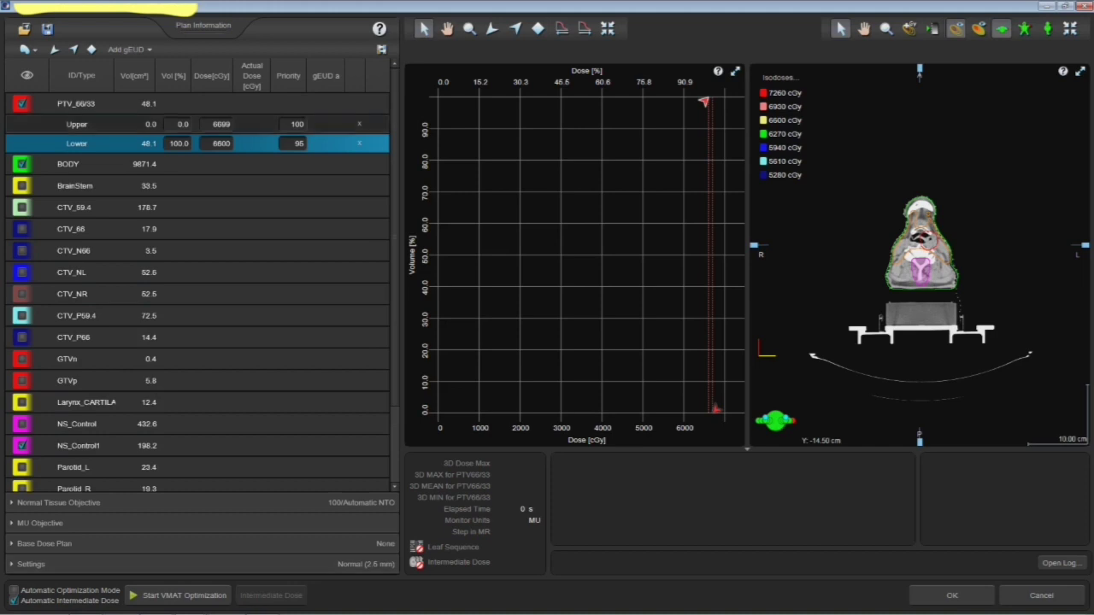
{"action": "left_click", "coordinate": [221, 125]}
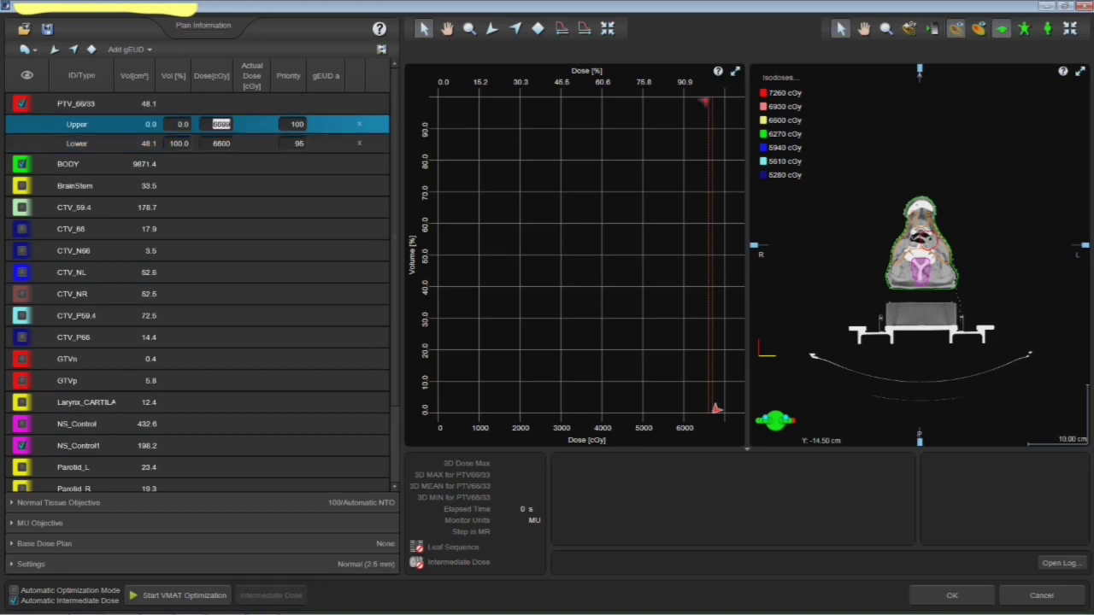
{"action": "mouse_move", "coordinate": [262, 611]}
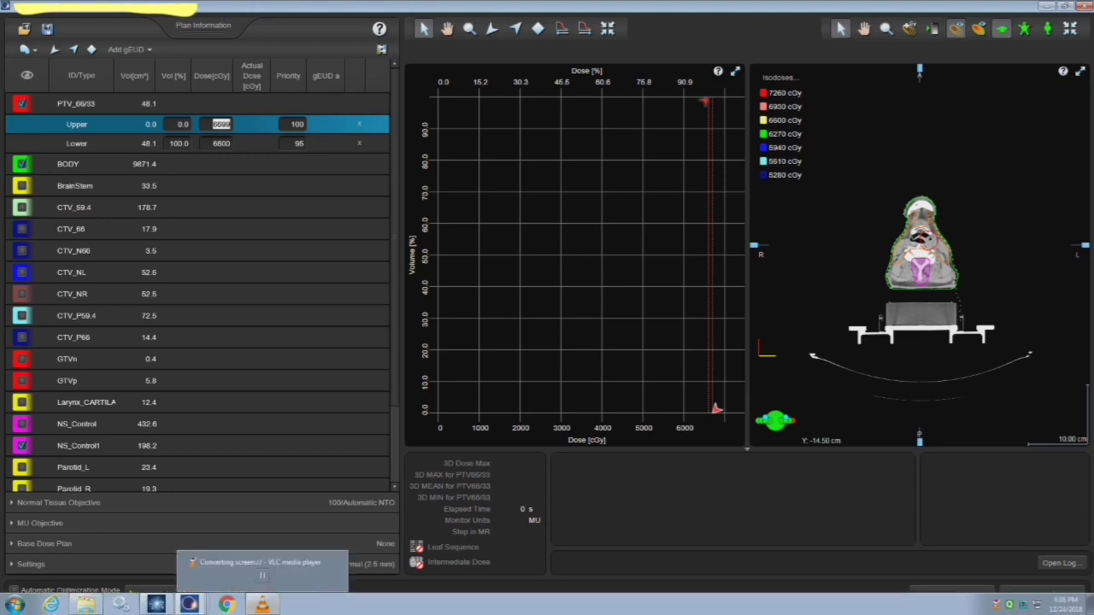
{"action": "left_click", "coordinate": [15, 604]}
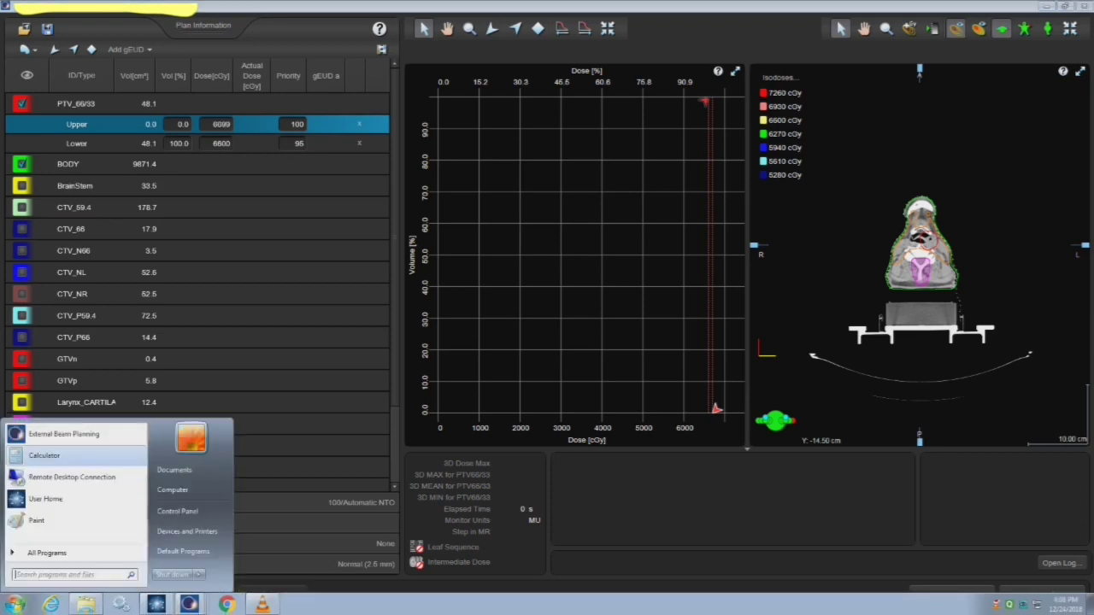
{"action": "left_click", "coordinate": [38, 455]}
{"action": "type", "text": "70.62"}
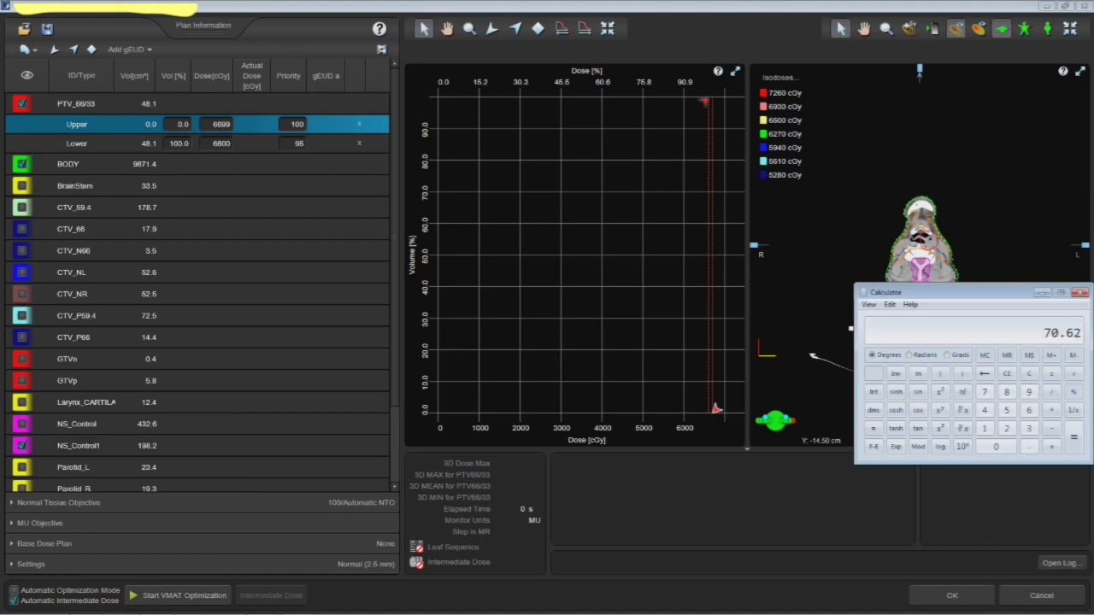
{"action": "key", "text": "alt+F4"}
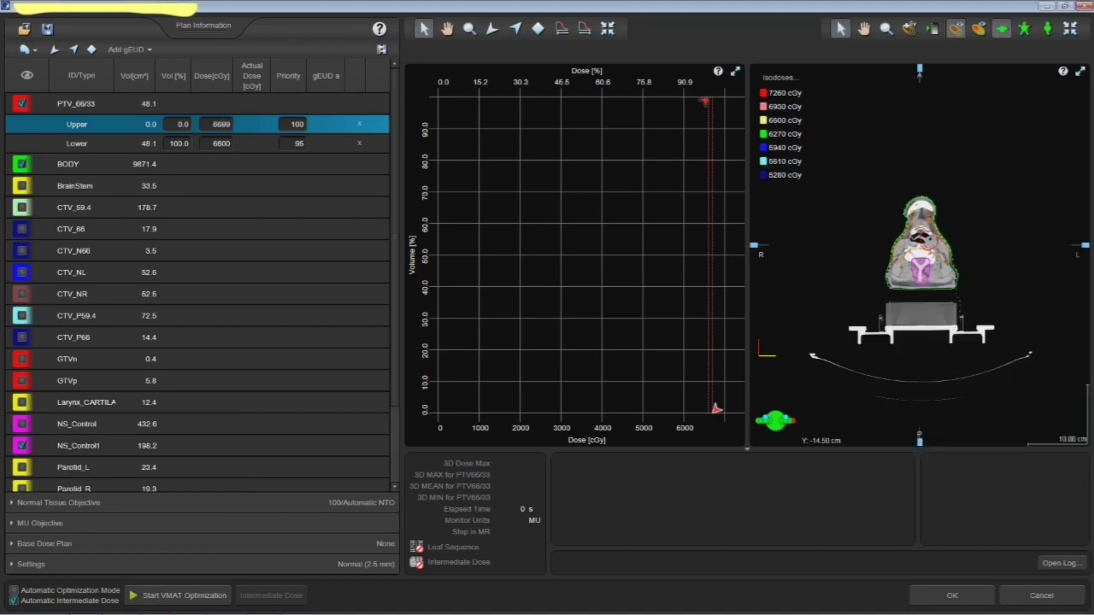
{"action": "type", "text": "7060"}
{"action": "key", "text": "Tab"}
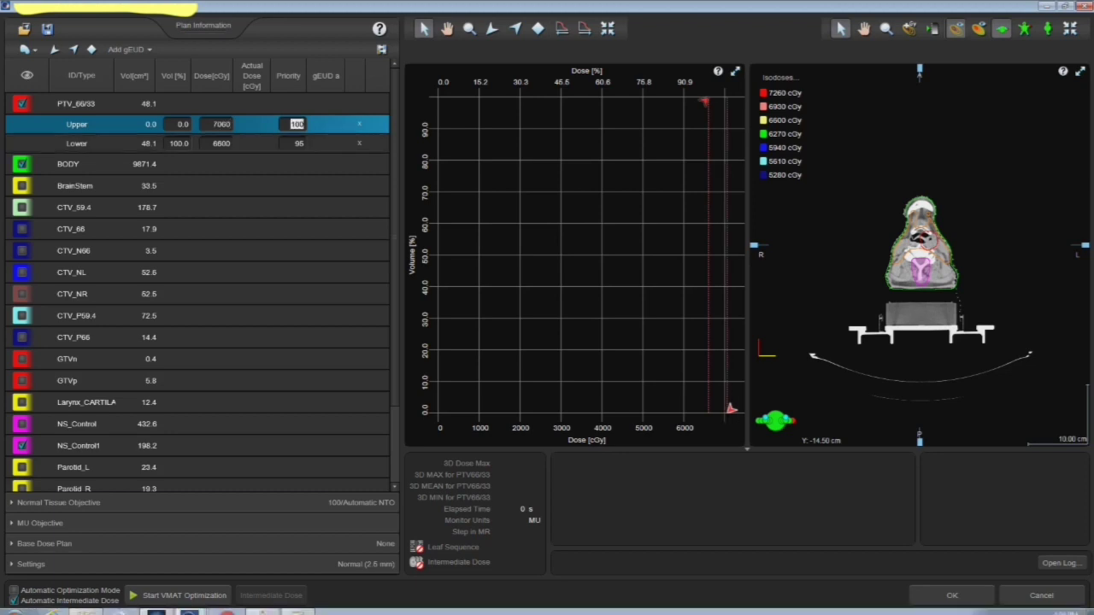
- Calculate 5940 × 1.07 in the Calculator for the upper dose limit of the 59.4 Gy target, then return to the optimizer
{"action": "mouse_move", "coordinate": [189, 604]}
{"action": "key", "text": "alt+Tab"}
{"action": "type", "text": "5940*1.07"}
{"action": "key", "text": "Return"}
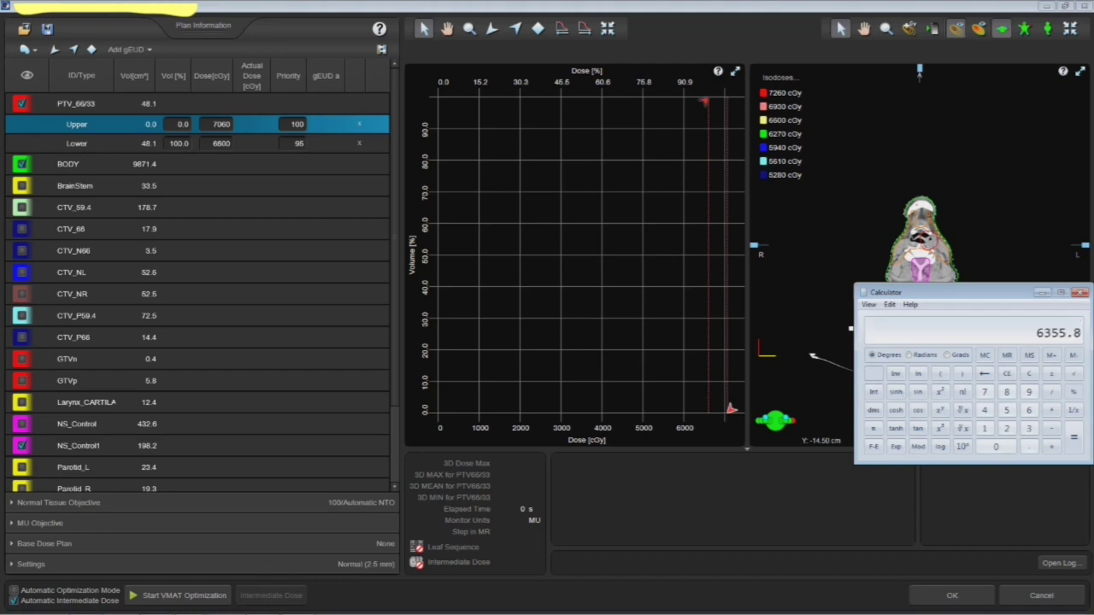
{"action": "left_click", "coordinate": [1041, 292]}
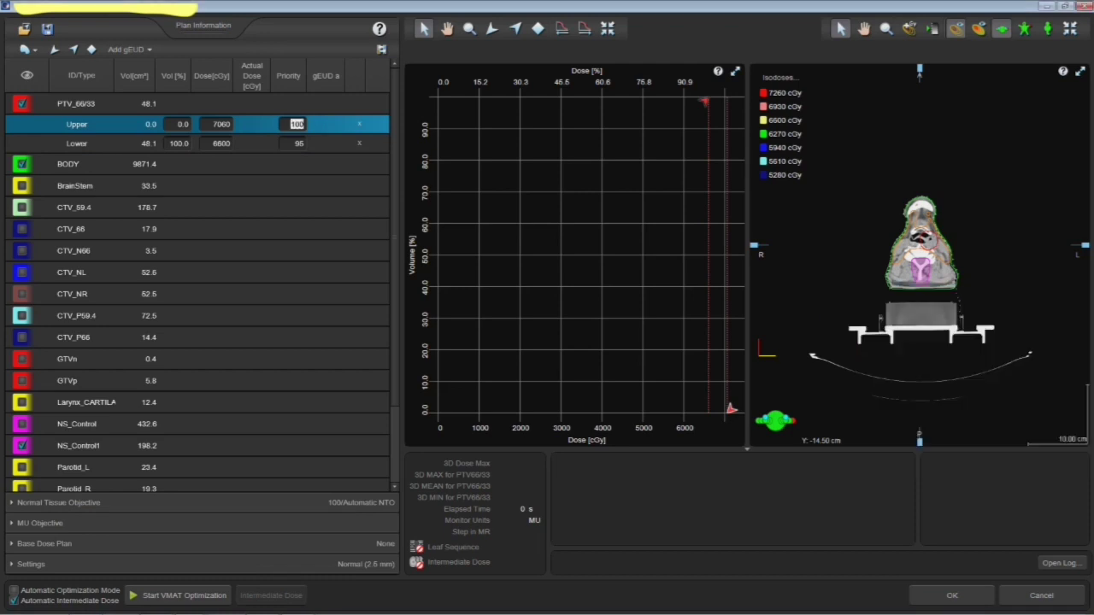
- Add a lower and an upper dose objective to PTV_59.4/33_plan
{"action": "scroll", "coordinate": [205, 251], "scroll_direction": "down", "scroll_amount": 3}
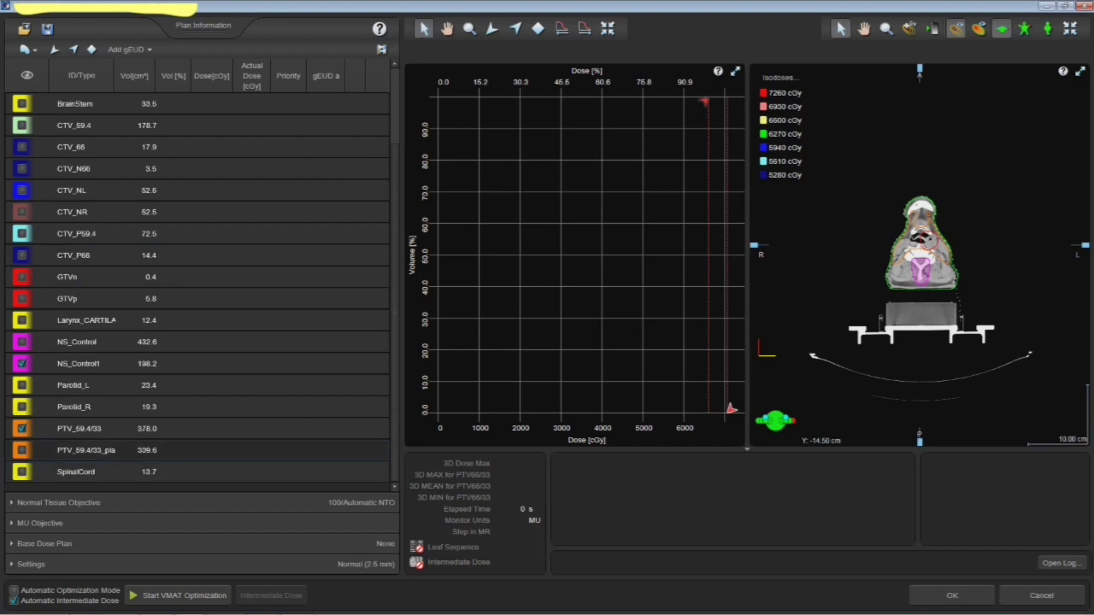
{"action": "left_click", "coordinate": [86, 450]}
{"action": "left_click", "coordinate": [73, 50]}
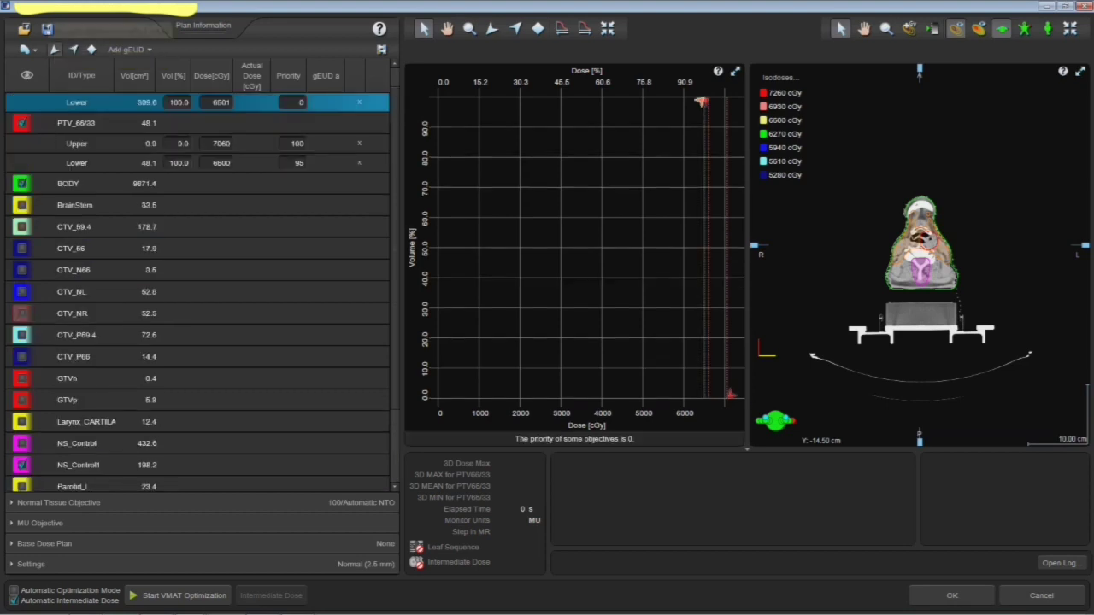
{"action": "left_click", "coordinate": [54, 50]}
- Set the PTV_59.4/33_plan lower objective to 5940 cGy and its upper objective to 6400 cGy
{"action": "left_click", "coordinate": [220, 144]}
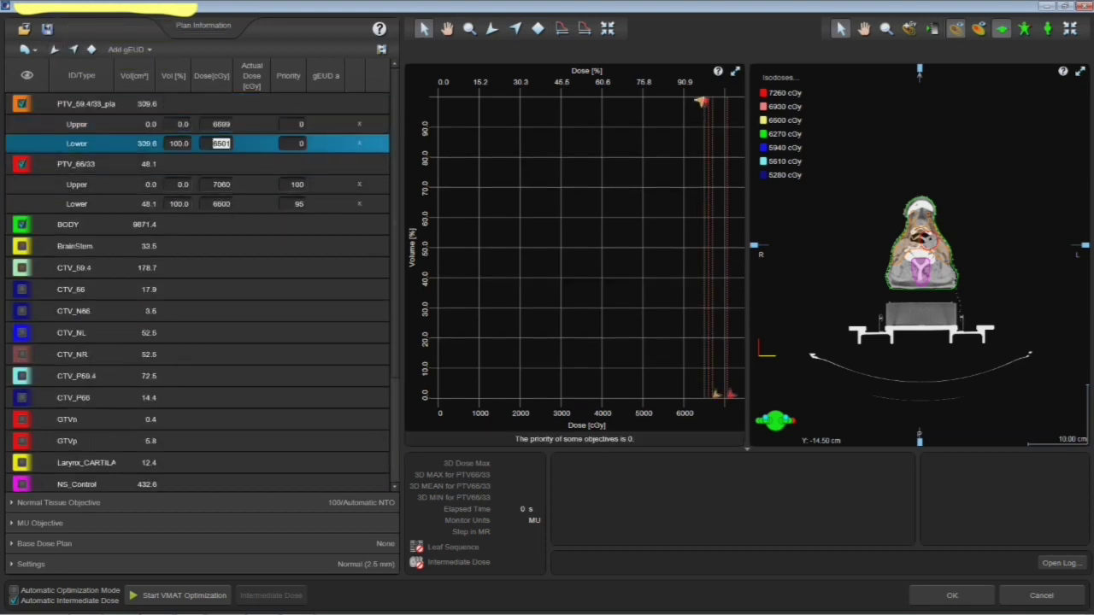
{"action": "type", "text": "5940"}
{"action": "left_click", "coordinate": [220, 125]}
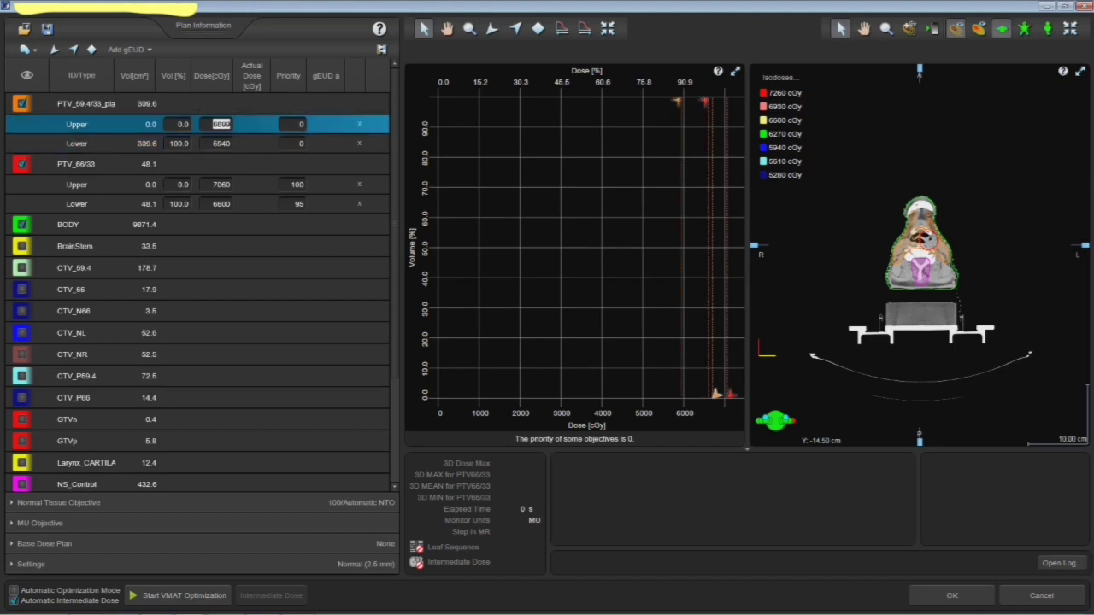
{"action": "type", "text": "6400"}
- Set the PTV_59.4/33_plan priorities to 95 for the lower objective and 100 for the upper objective
{"action": "left_click", "coordinate": [294, 144]}
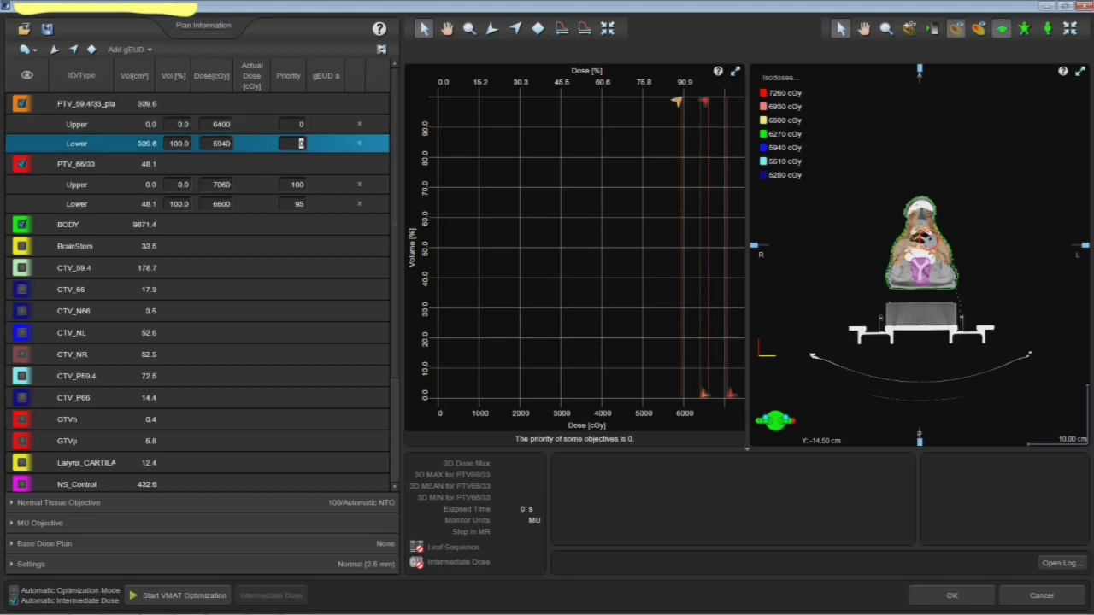
{"action": "type", "text": "95"}
{"action": "left_click", "coordinate": [294, 125]}
{"action": "type", "text": "100"}
{"action": "key", "text": "Return"}
- Turn off Automatic NTO in the Normal Tissue Objective, with priority 70 and a 0.5 cm distance from the target border
{"action": "scroll", "coordinate": [197, 257], "scroll_direction": "down", "scroll_amount": 3}
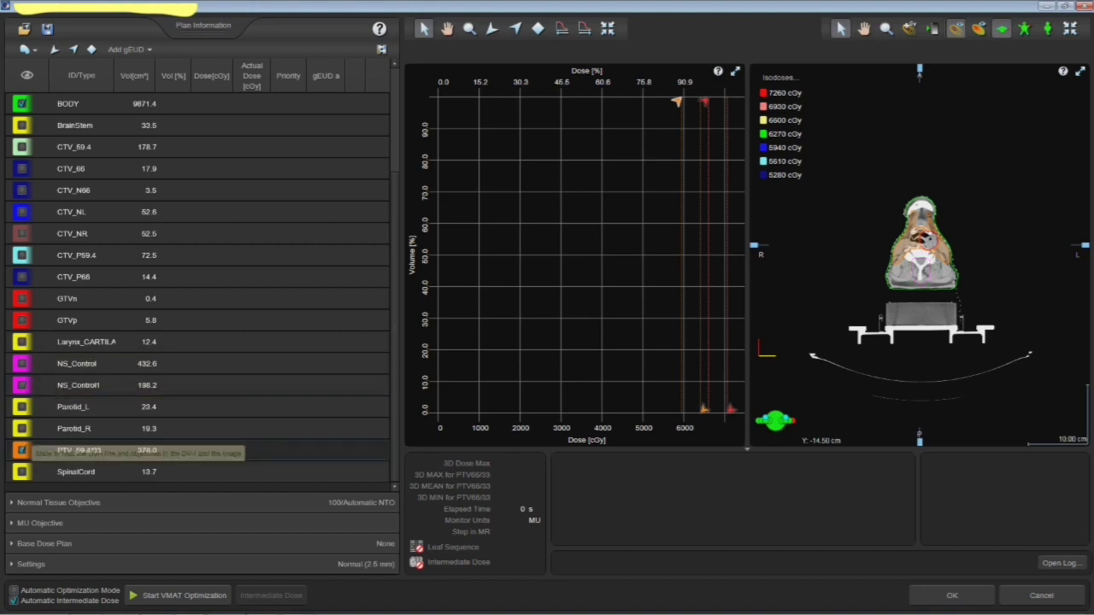
{"action": "left_click", "coordinate": [68, 299]}
{"action": "left_click", "coordinate": [58, 503]}
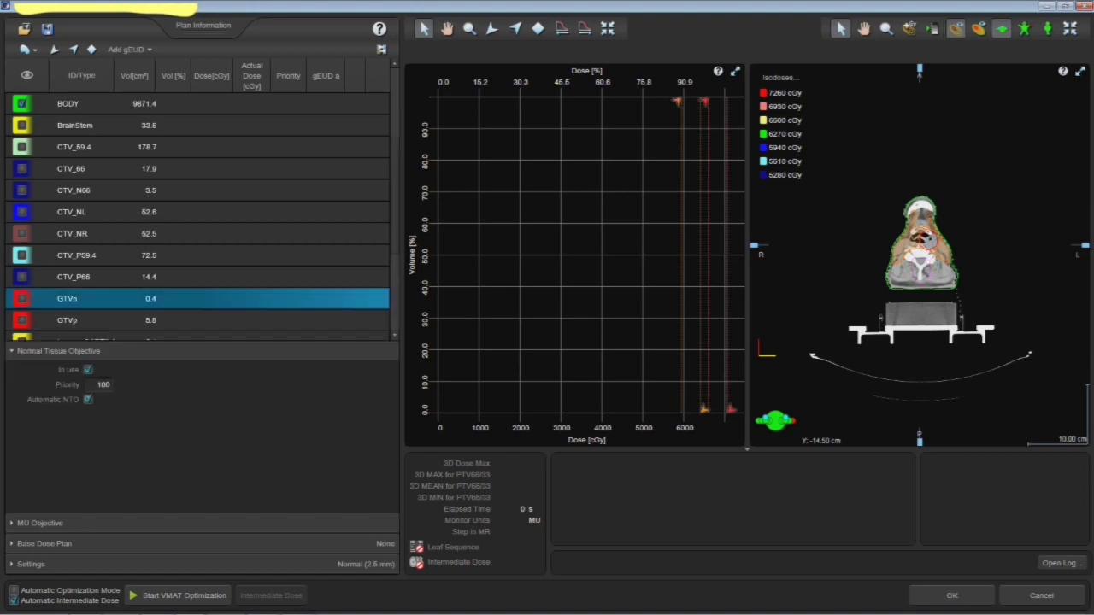
{"action": "left_click", "coordinate": [88, 399]}
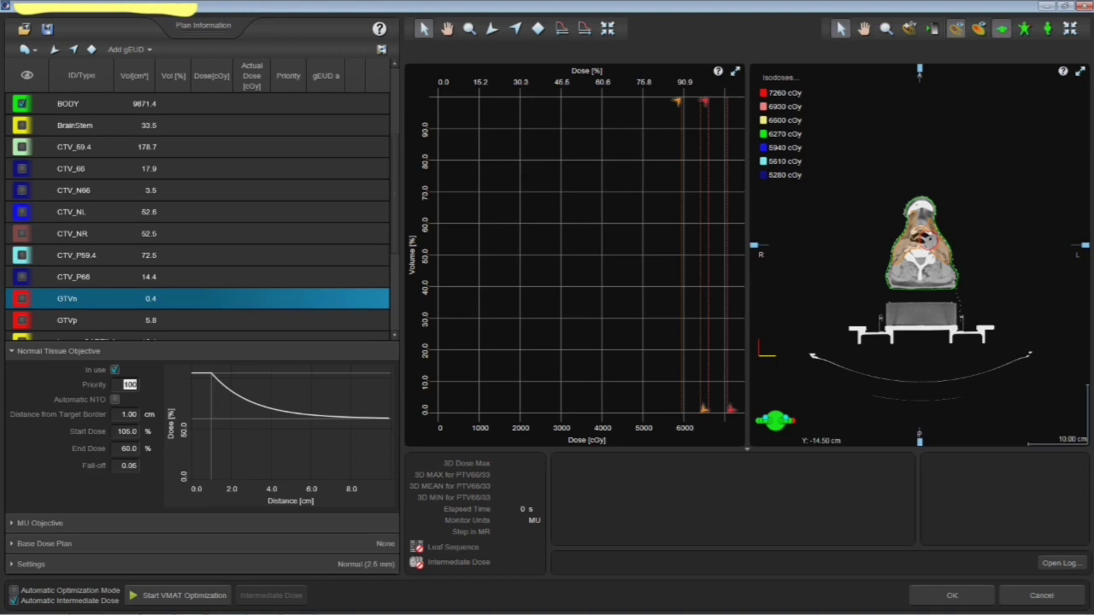
{"action": "type", "text": "70"}
{"action": "type", "text": "0.5"}
{"action": "key", "text": "Tab"}
- Set the Normal Tissue Objective's start dose to 100%, end dose to 50% and fall-off to 0.3
{"action": "type", "text": "100"}
{"action": "key", "text": "Tab"}
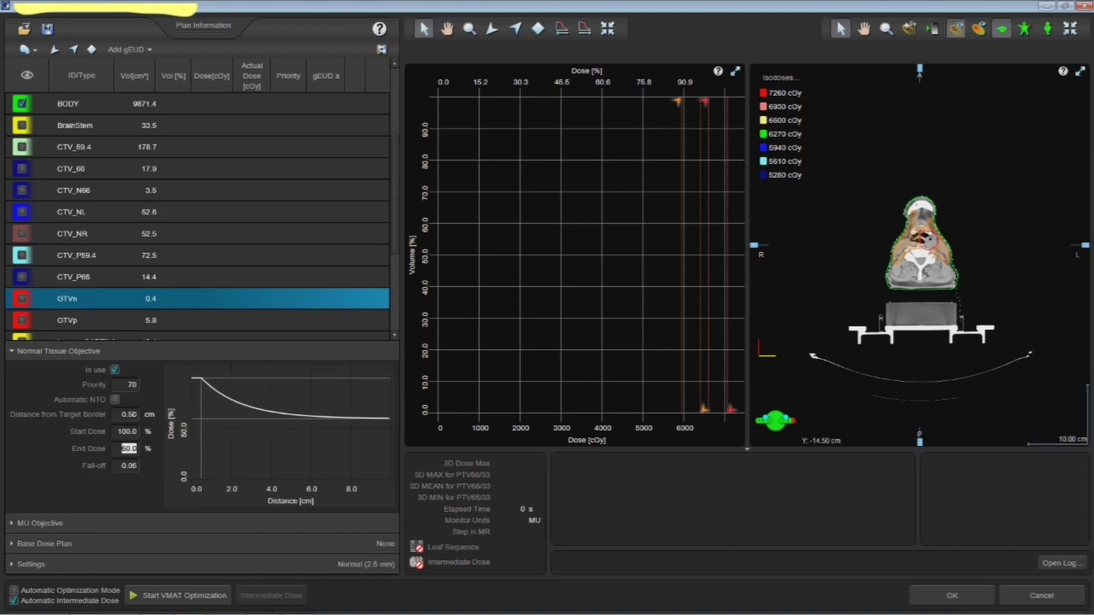
{"action": "type", "text": "50"}
{"action": "key", "text": "Tab"}
{"action": "type", "text": "0.3"}
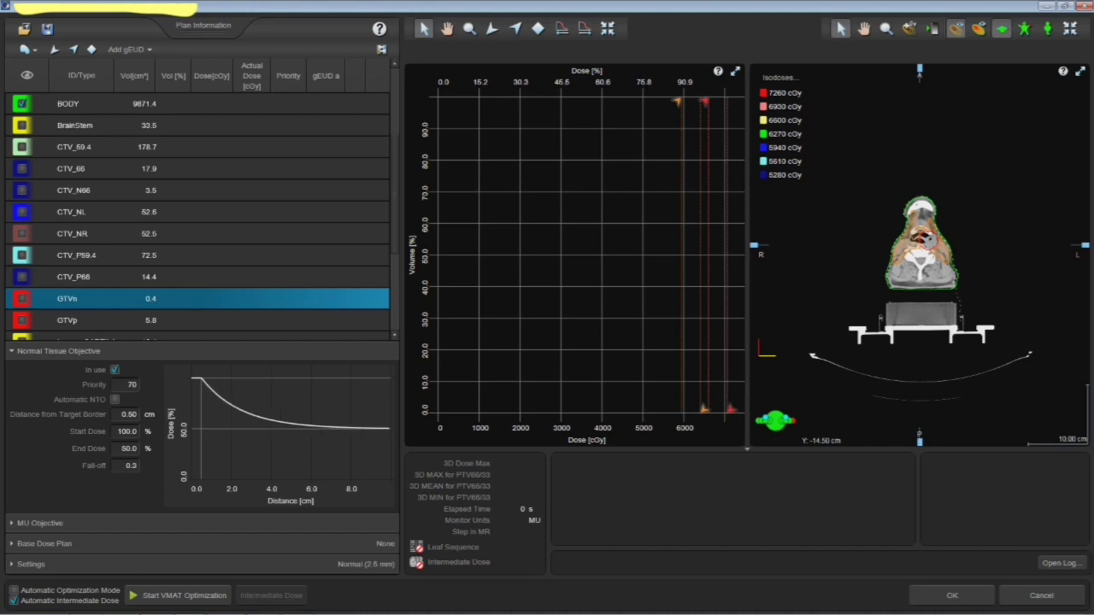
{"action": "left_click", "coordinate": [128, 449]}
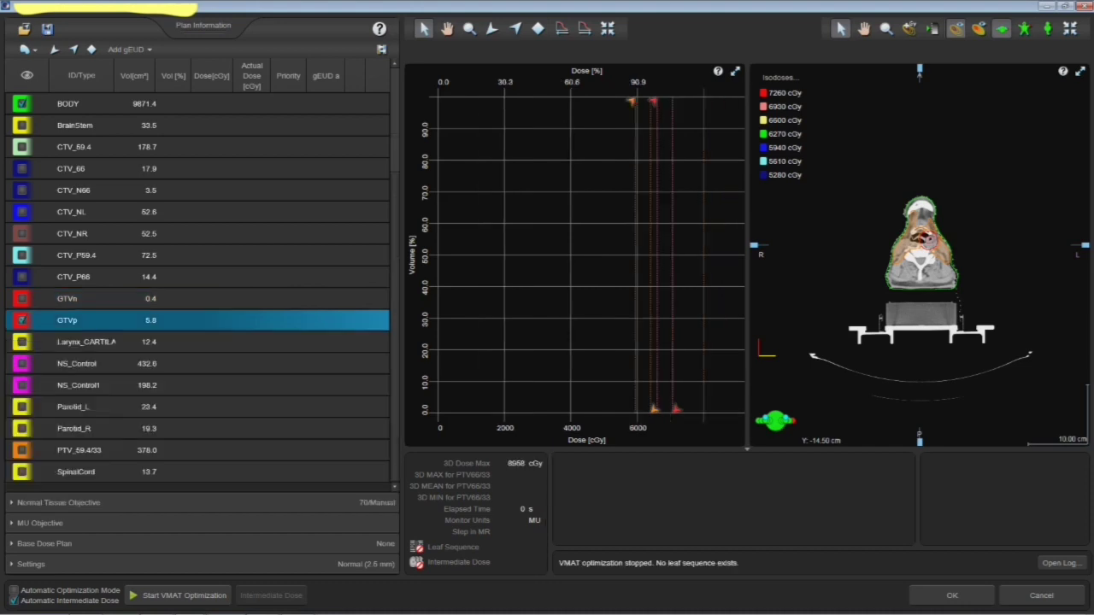
- Add a lower objective of 6600 cGy with priority 100 to GTVp
{"action": "scroll", "coordinate": [920, 255], "scroll_direction": "up", "scroll_amount": 5}
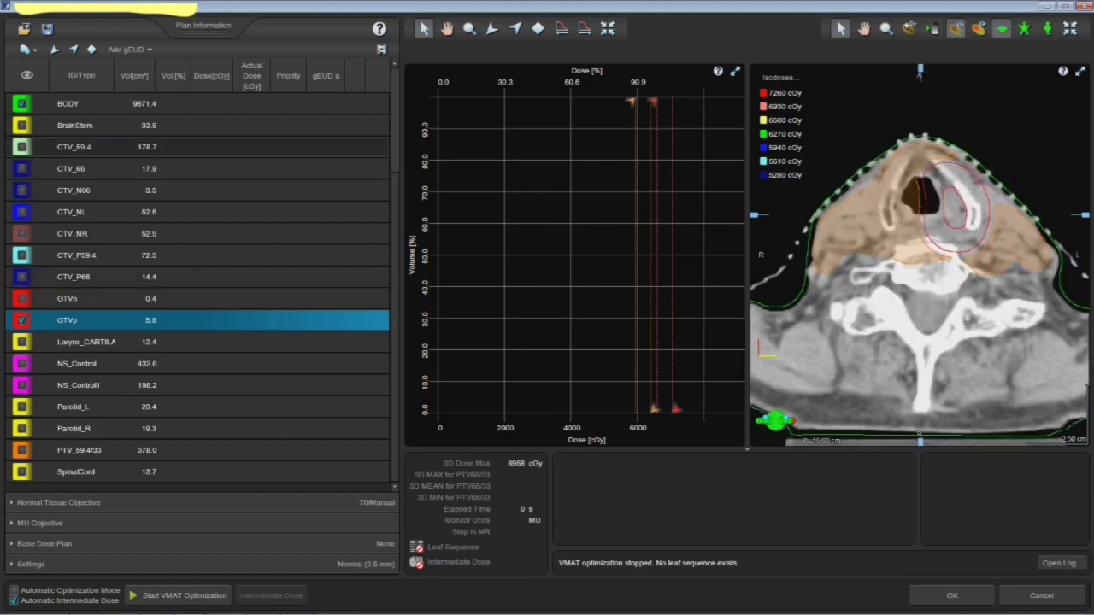
{"action": "left_click", "coordinate": [74, 49]}
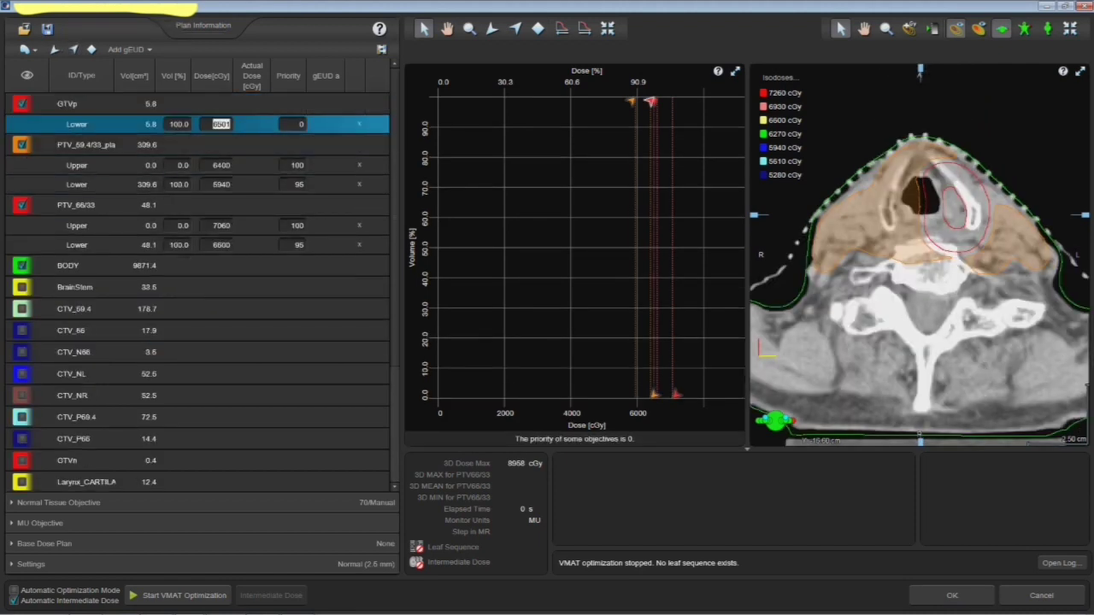
{"action": "type", "text": "6600"}
{"action": "key", "text": "Tab"}
{"action": "type", "text": "100"}
{"action": "left_click", "coordinate": [296, 166]}
{"action": "left_click", "coordinate": [297, 184]}
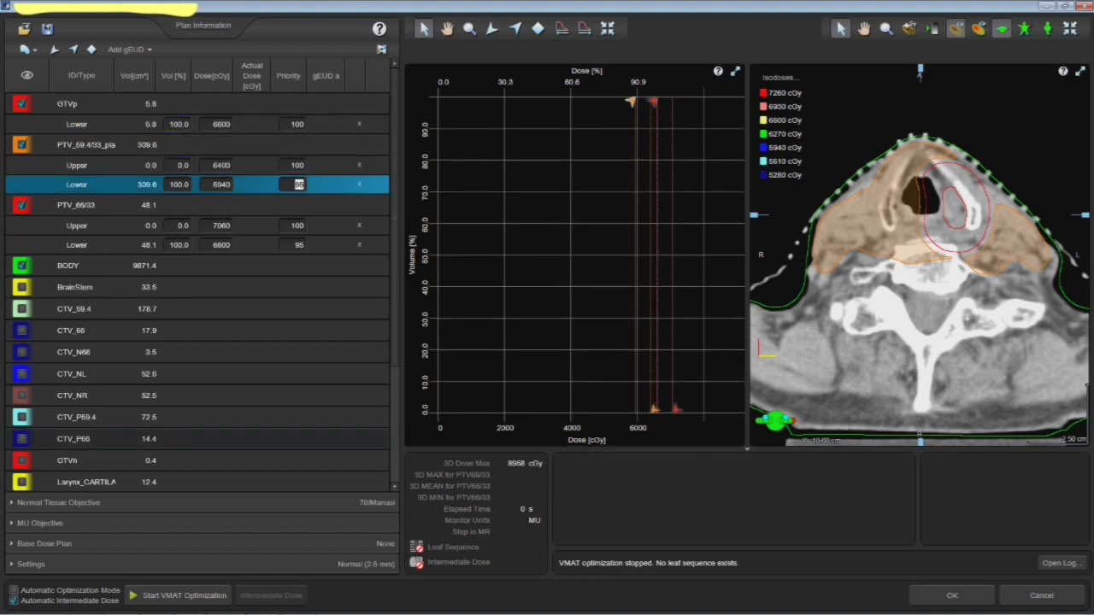
- Show the GTVn contour and examine its location and extent across the neck slices
{"action": "left_click", "coordinate": [23, 460]}
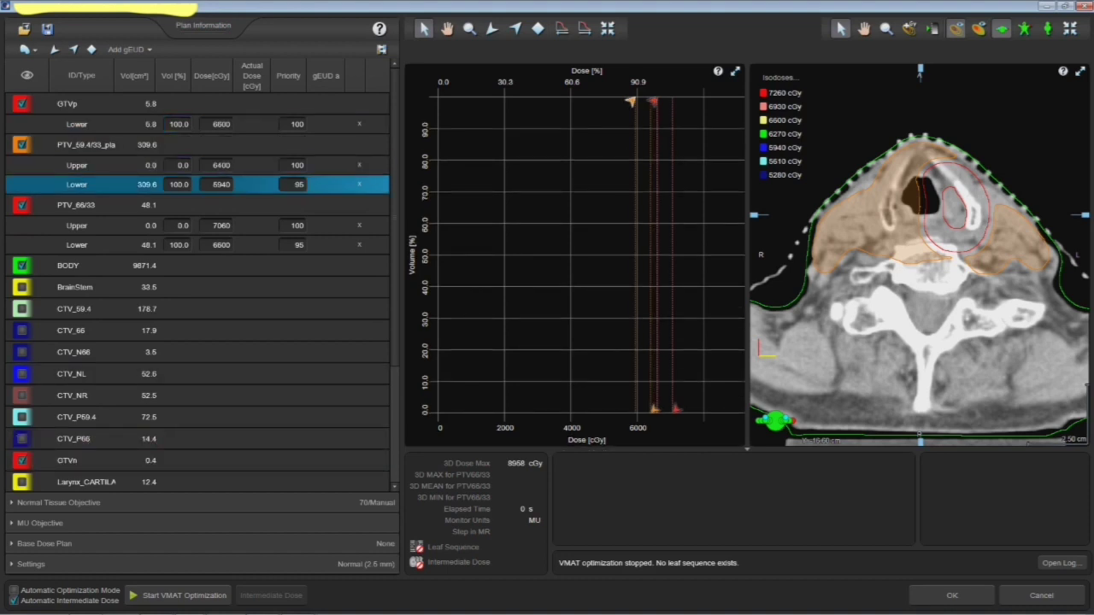
{"action": "scroll", "coordinate": [919, 255], "scroll_direction": "up", "scroll_amount": 20}
{"action": "scroll", "coordinate": [919, 255], "scroll_direction": "down", "scroll_amount": 4}
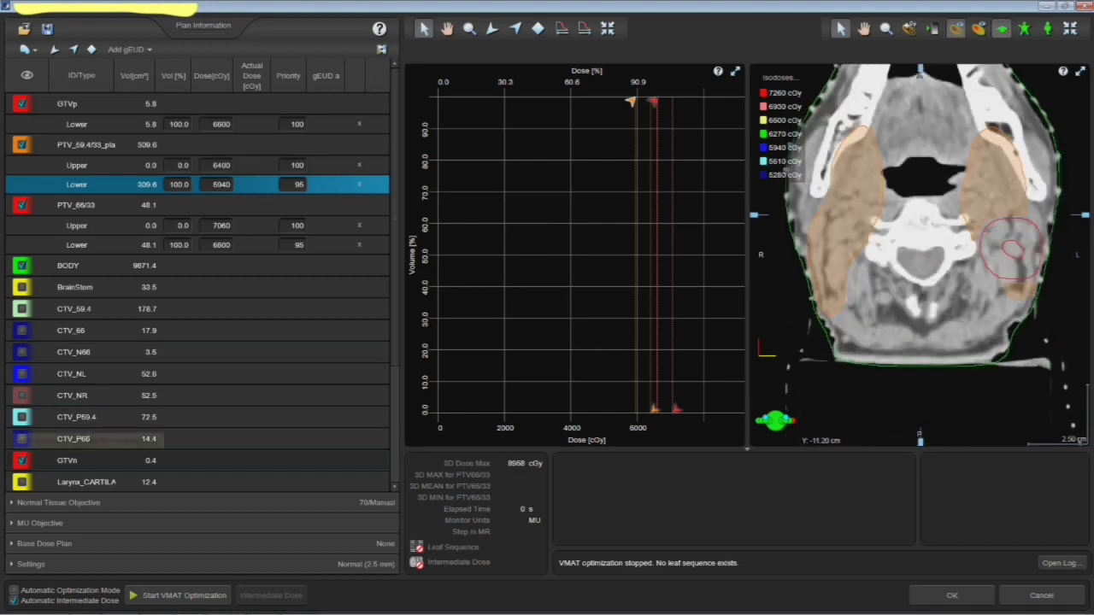
{"action": "left_click", "coordinate": [21, 460]}
{"action": "left_click", "coordinate": [21, 460]}
{"action": "scroll", "coordinate": [920, 254], "scroll_direction": "up", "scroll_amount": 3}
{"action": "scroll", "coordinate": [919, 255], "scroll_direction": "down", "scroll_amount": 4}
{"action": "scroll", "coordinate": [920, 255], "scroll_direction": "down", "scroll_amount": 2}
- Add a lower objective of 6600 cGy with priority 100 to GTVn
{"action": "left_click", "coordinate": [69, 460]}
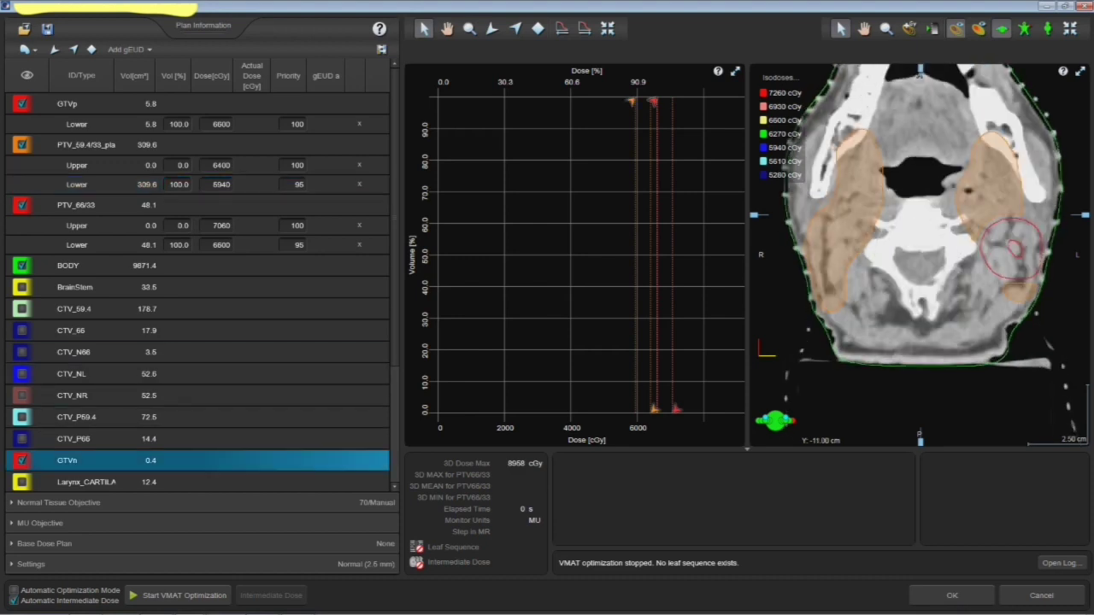
{"action": "left_click", "coordinate": [73, 49]}
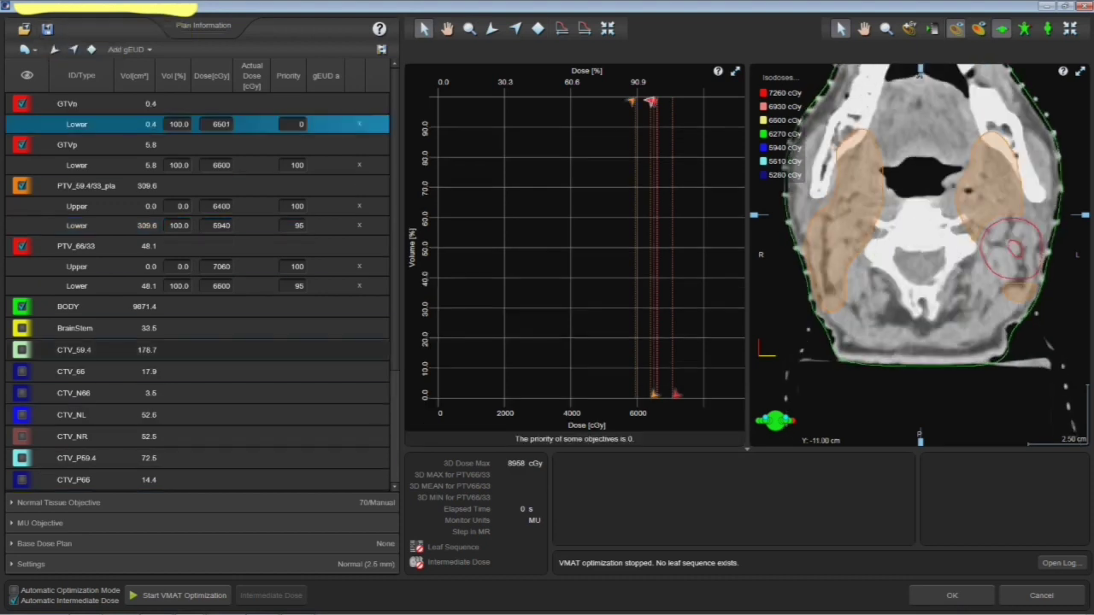
{"action": "double_click", "coordinate": [220, 124]}
{"action": "type", "text": "6600"}
{"action": "key", "text": "Tab"}
{"action": "type", "text": "100"}
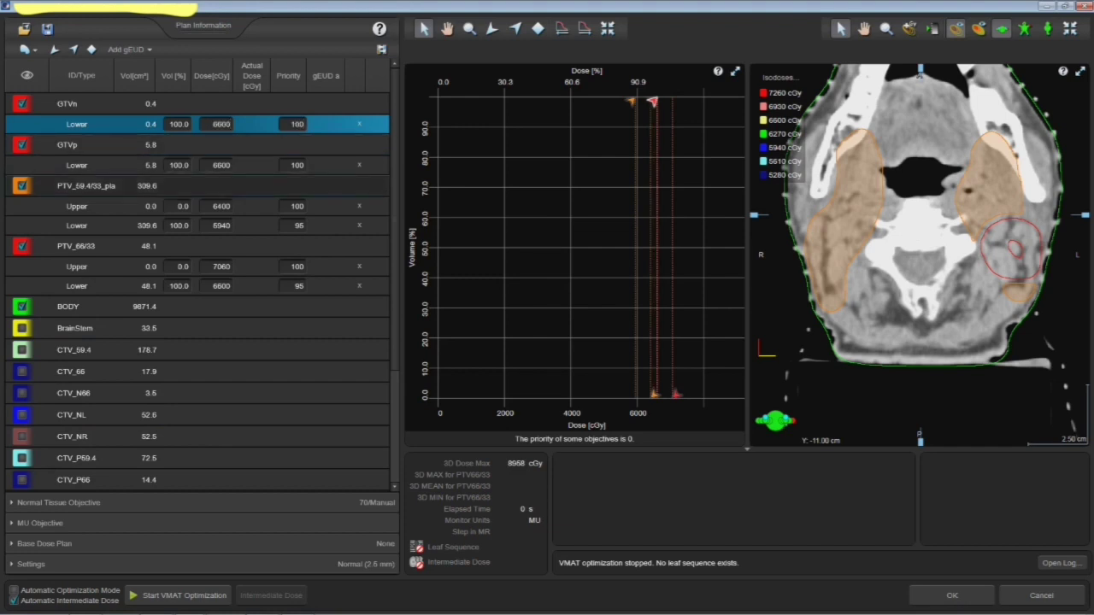
{"action": "key", "text": "Return"}
- Start the VMAT optimization and put it on hold in MR Level 1
{"action": "scroll", "coordinate": [196, 291], "scroll_direction": "down", "scroll_amount": 3}
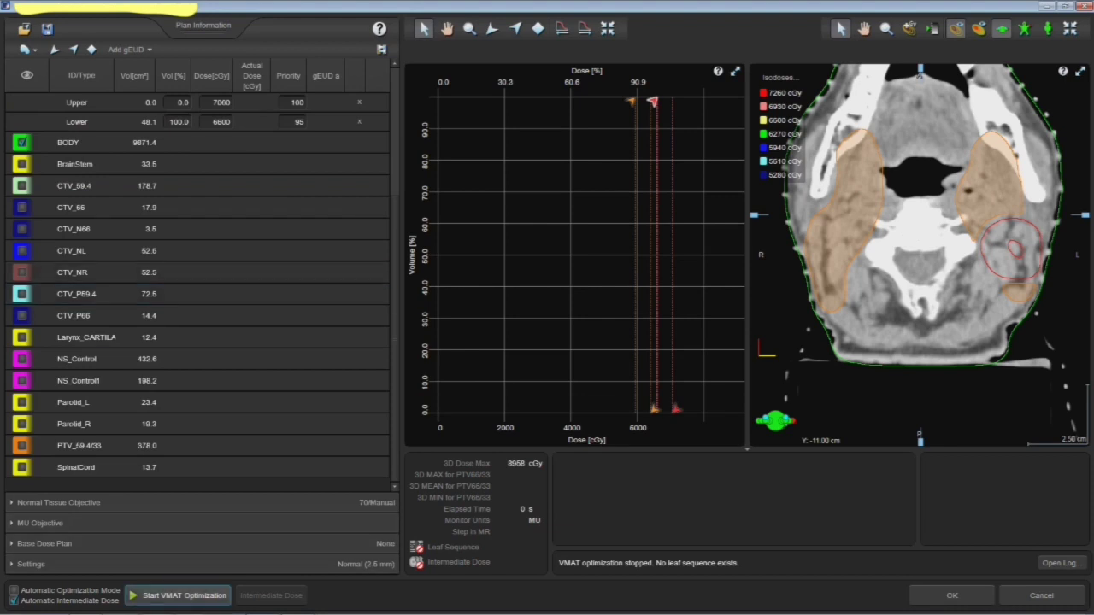
{"action": "scroll", "coordinate": [197, 291], "scroll_direction": "up", "scroll_amount": 3}
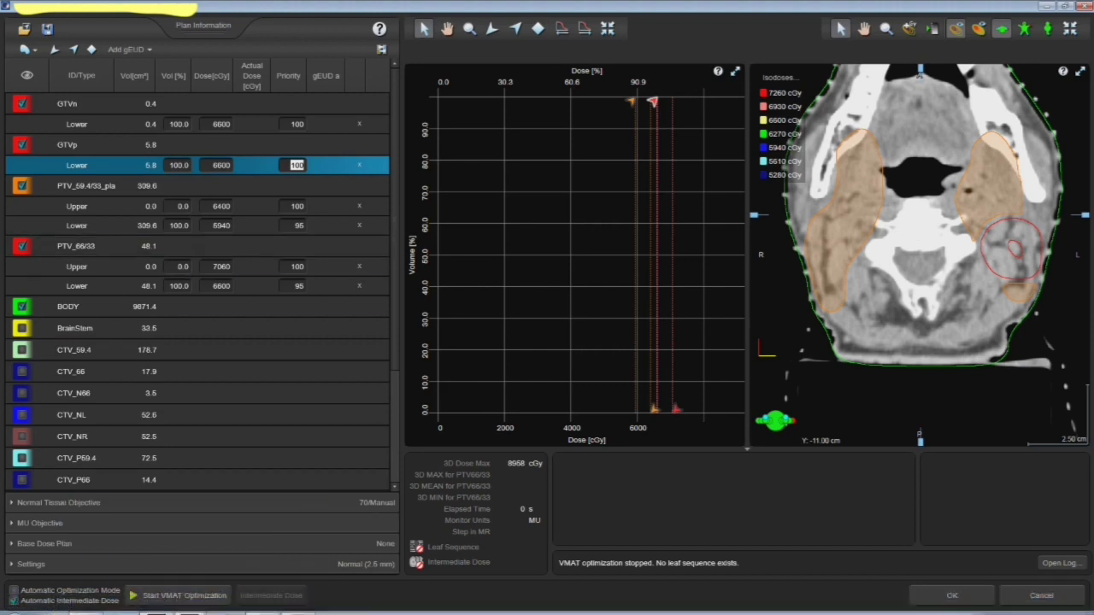
{"action": "left_click", "coordinate": [178, 595]}
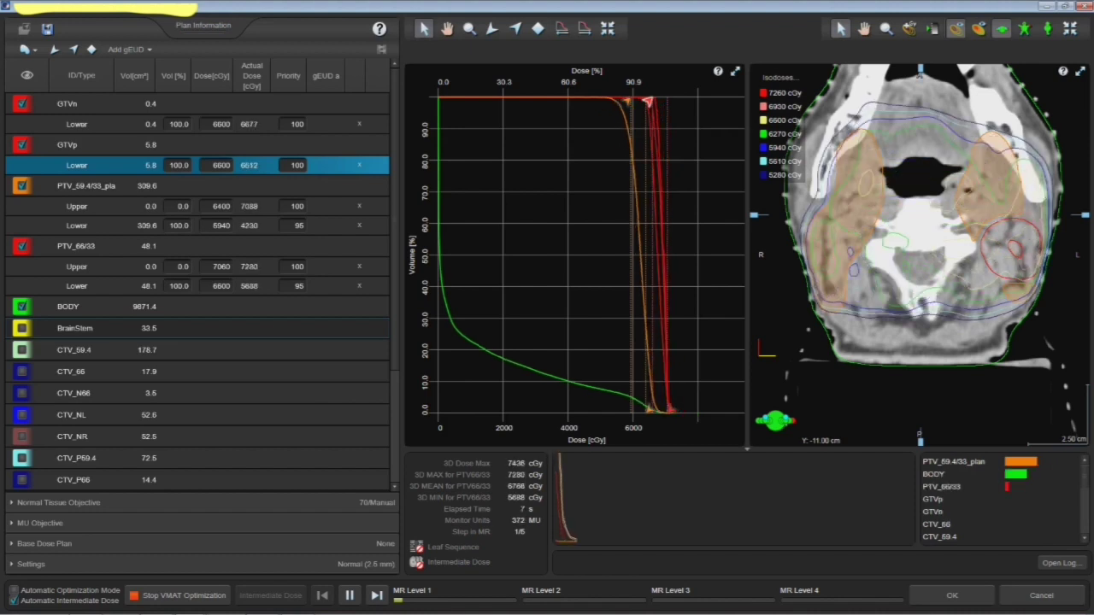
{"action": "left_click", "coordinate": [348, 595]}
- Hide GTVp, GTVn and PTV_59.4/33_plan in the DVH and image, keeping PTV_66/33 displayed
{"action": "left_click", "coordinate": [22, 144]}
{"action": "left_click", "coordinate": [23, 103]}
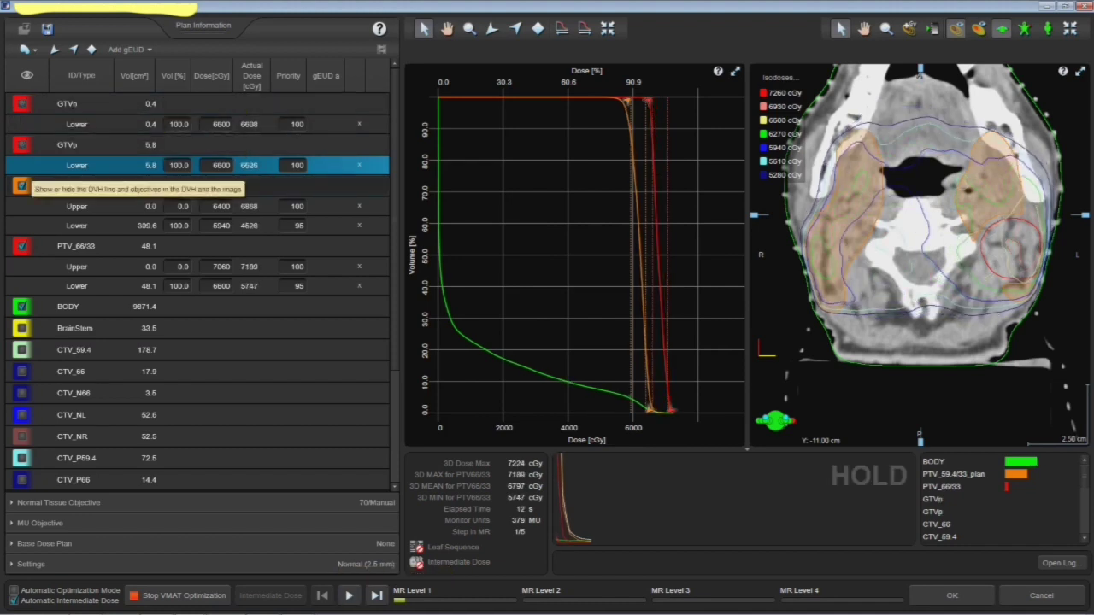
{"action": "left_click", "coordinate": [21, 186]}
{"action": "scroll", "coordinate": [846, 258], "scroll_direction": "down", "scroll_amount": 8}
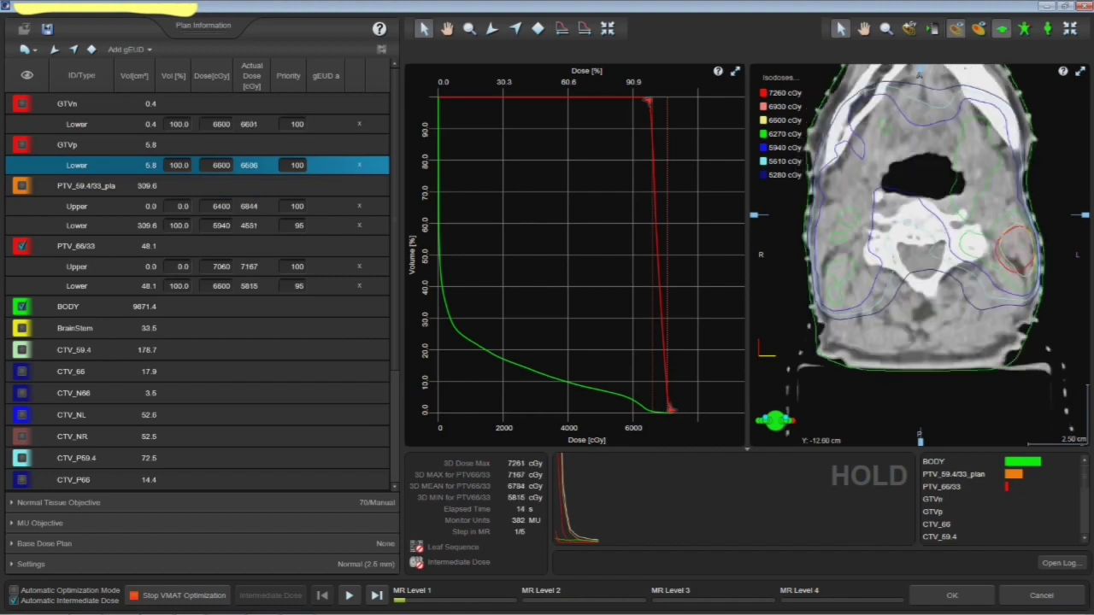
- Hide every isodose line in the 2D view except 6600 cGy
{"action": "left_click", "coordinate": [781, 78]}
{"action": "left_click", "coordinate": [426, 332]}
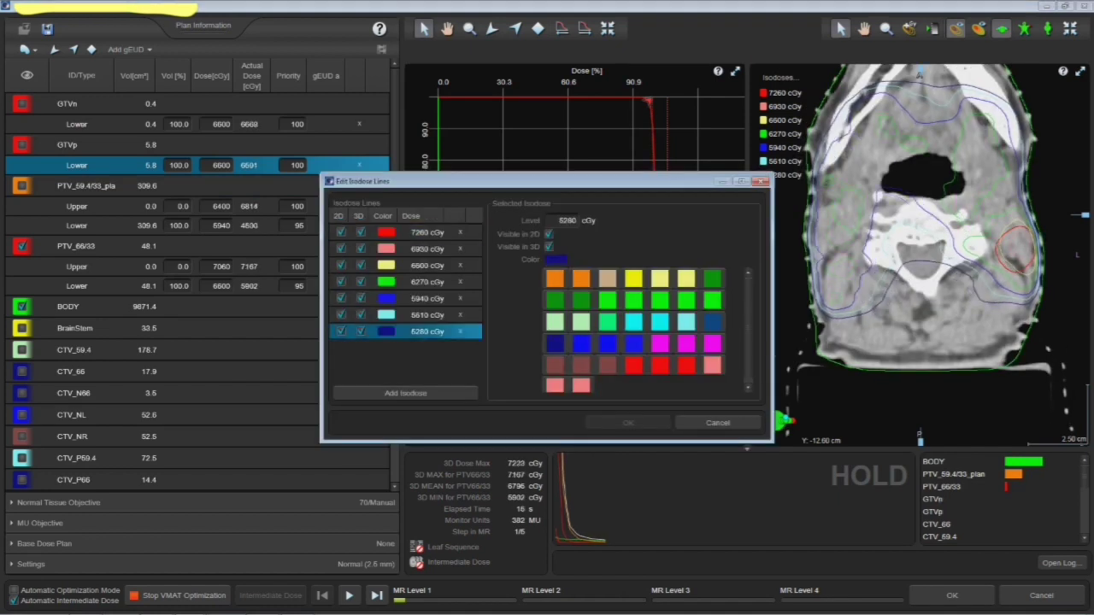
{"action": "left_click", "coordinate": [341, 315]}
{"action": "left_click", "coordinate": [341, 331]}
{"action": "left_click", "coordinate": [341, 299]}
{"action": "left_click", "coordinate": [341, 281]}
{"action": "left_click", "coordinate": [341, 248]}
{"action": "left_click", "coordinate": [341, 232]}
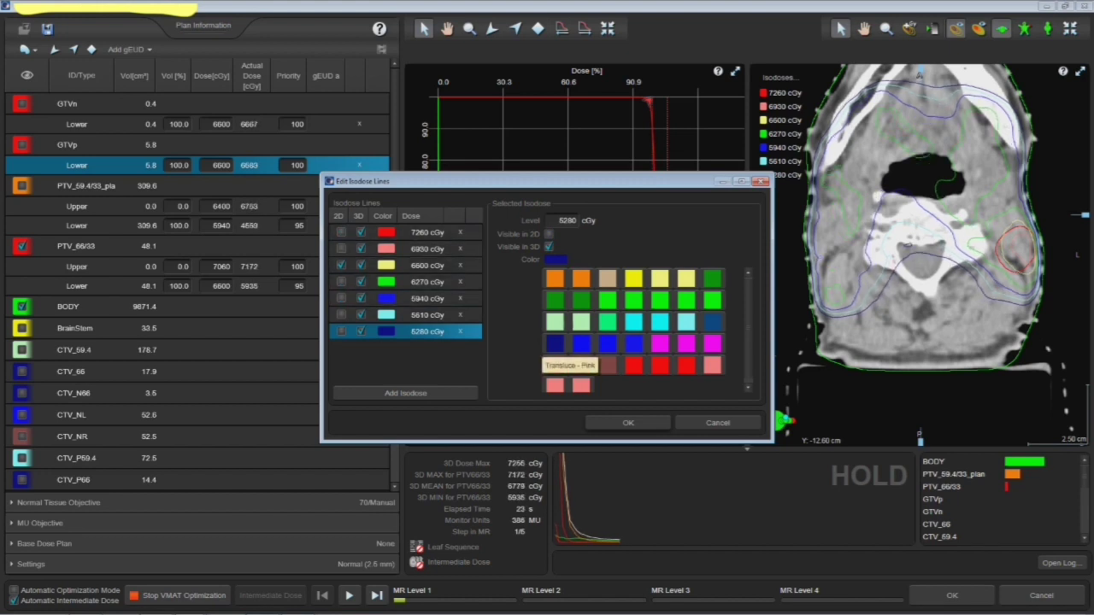
{"action": "left_click", "coordinate": [628, 422]}
- Examine the 6600 cGy isodose's coverage of PTV_66/33 slice by slice through the neck
{"action": "scroll", "coordinate": [919, 255], "scroll_direction": "down", "scroll_amount": 20}
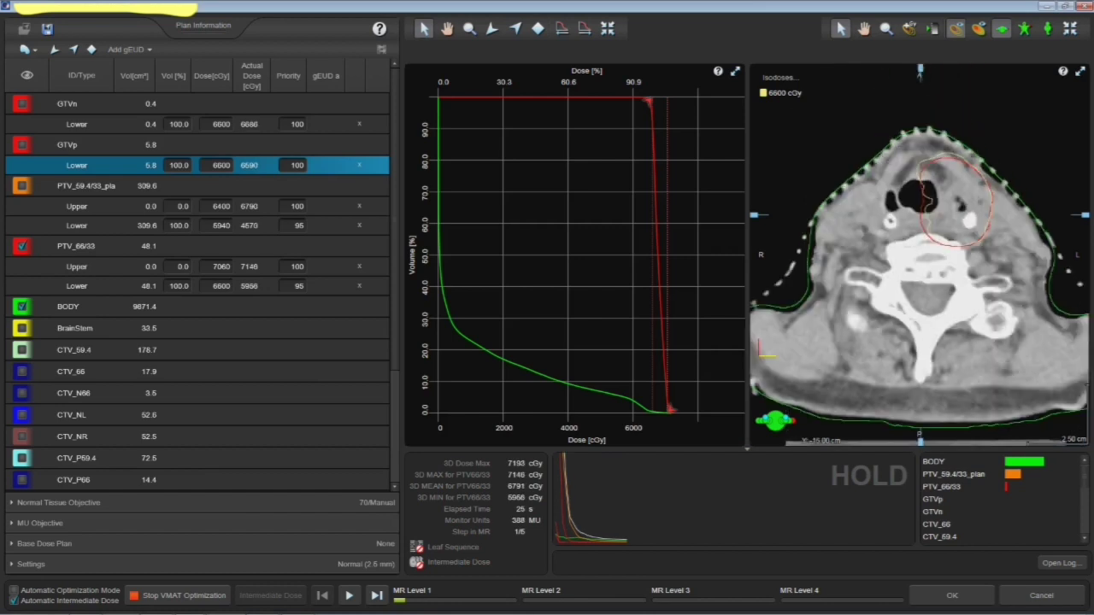
{"action": "scroll", "coordinate": [920, 257], "scroll_direction": "down", "scroll_amount": 2}
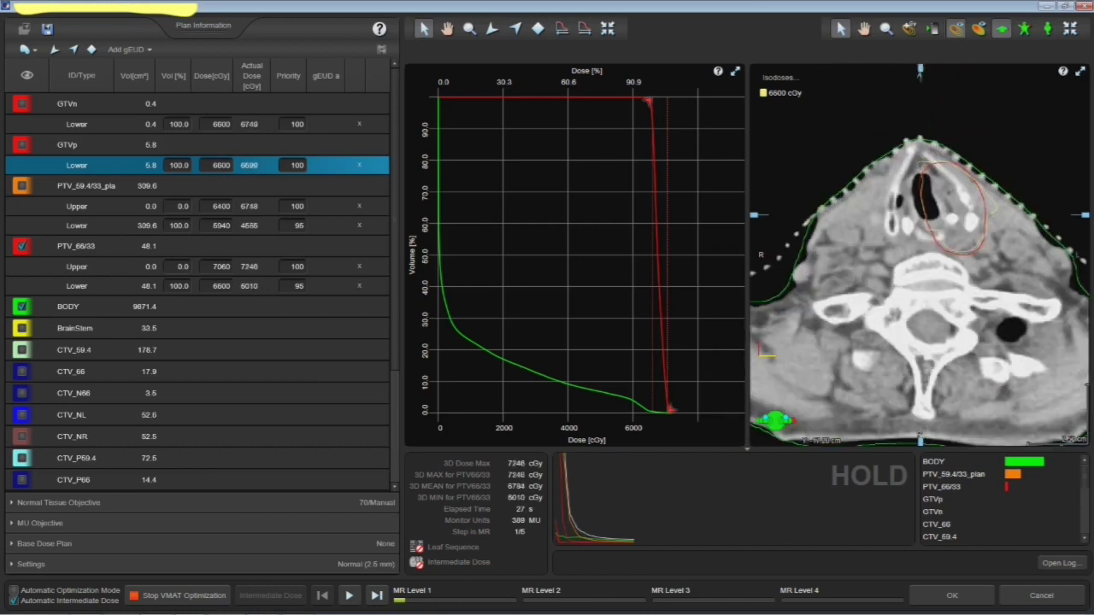
{"action": "scroll", "coordinate": [920, 256], "scroll_direction": "down", "scroll_amount": 4}
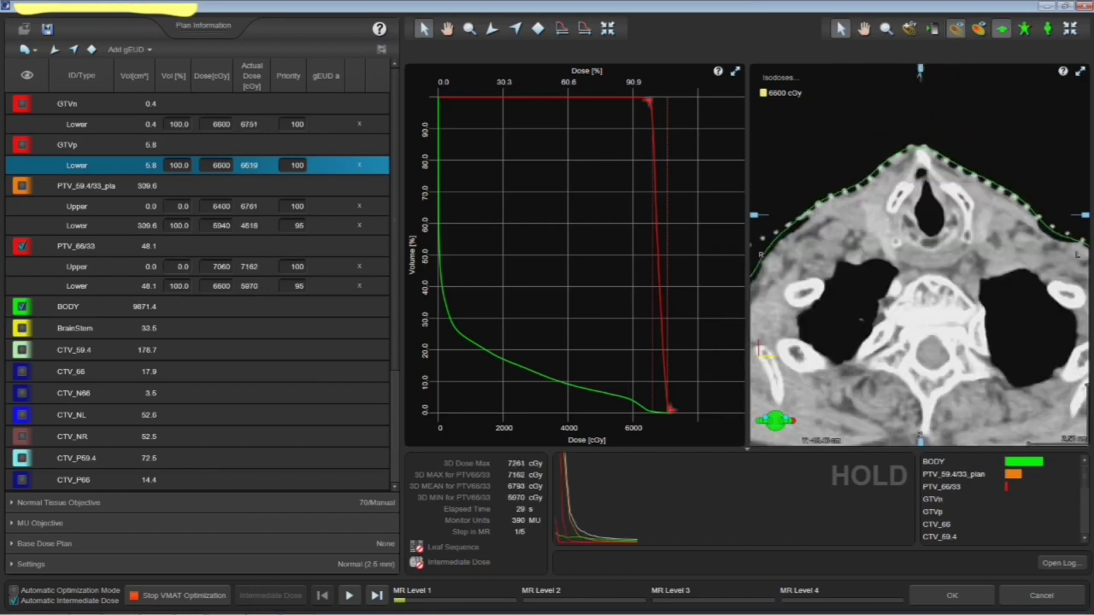
{"action": "scroll", "coordinate": [919, 257], "scroll_direction": "up", "scroll_amount": 10}
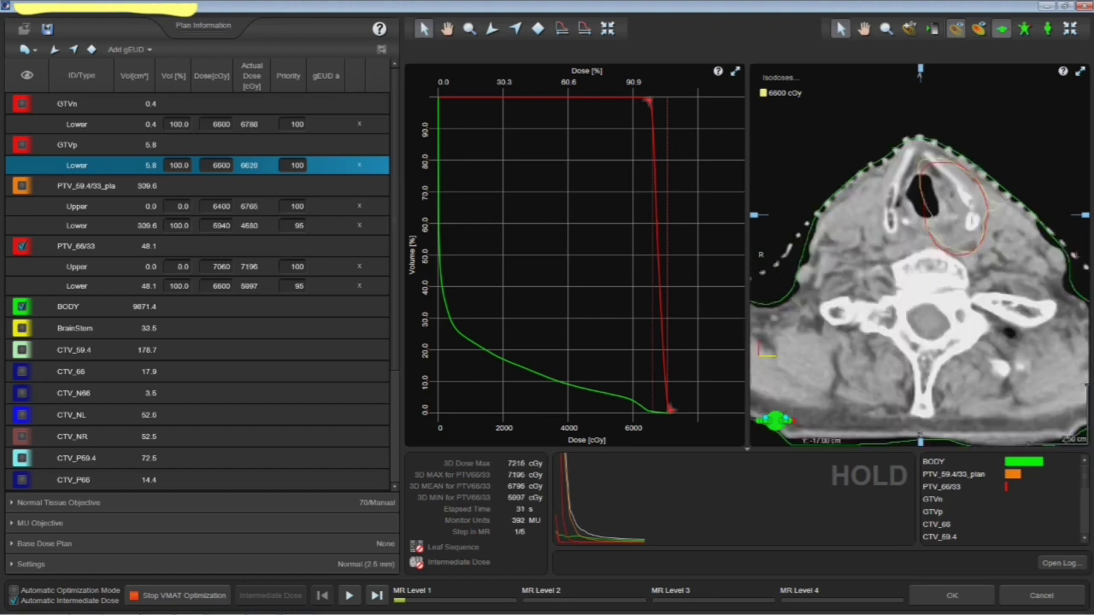
{"action": "scroll", "coordinate": [920, 257], "scroll_direction": "up", "scroll_amount": 8}
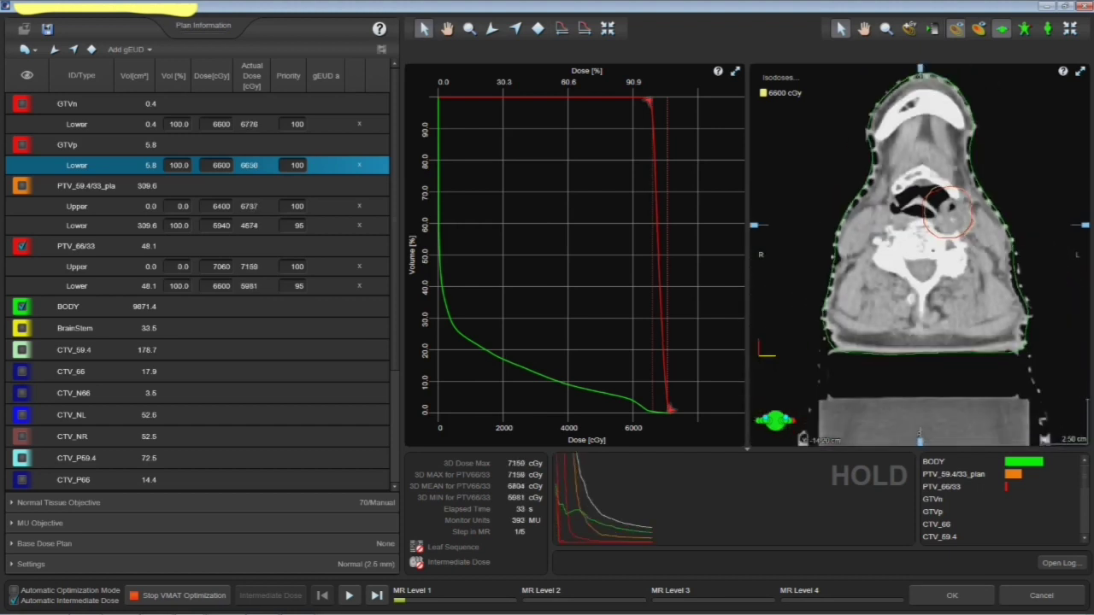
{"action": "scroll", "coordinate": [920, 256], "scroll_direction": "down", "scroll_amount": 8}
{"action": "scroll", "coordinate": [919, 257], "scroll_direction": "down", "scroll_amount": 2}
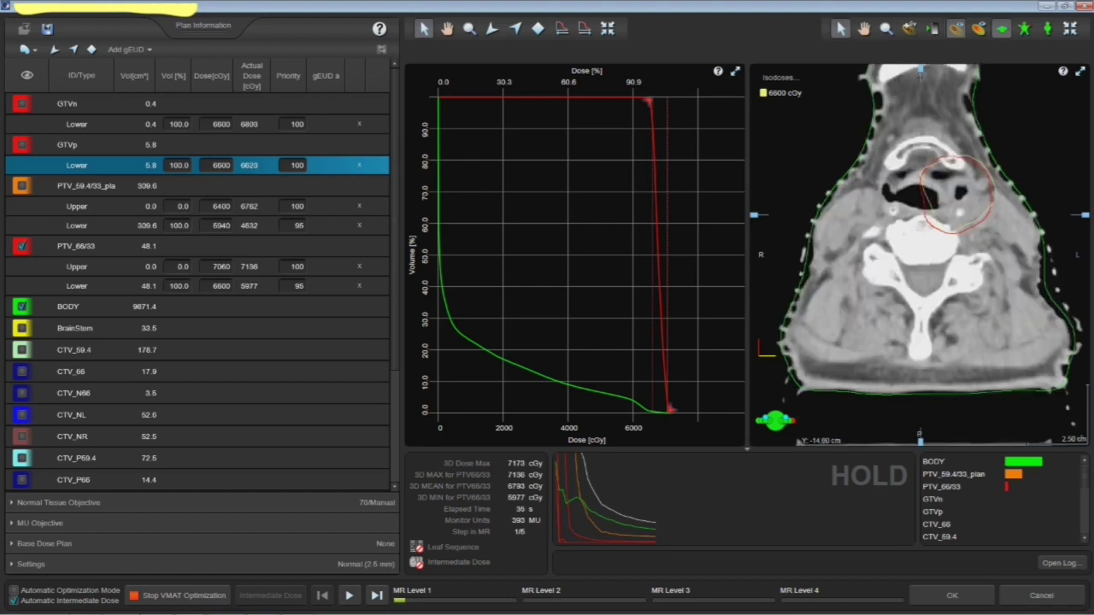
{"action": "scroll", "coordinate": [919, 256], "scroll_direction": "down", "scroll_amount": 2}
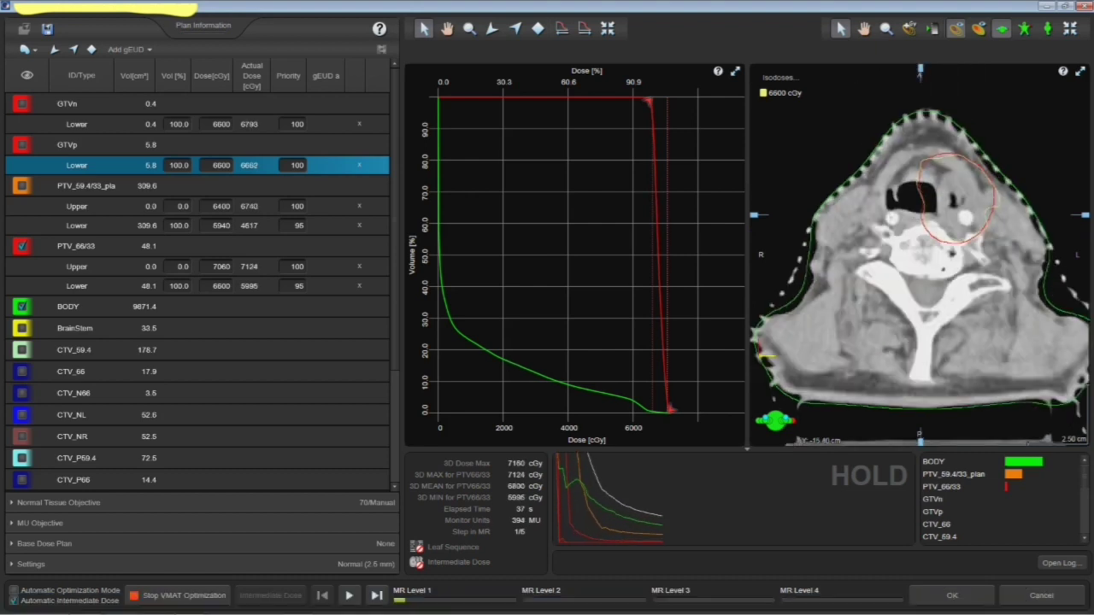
{"action": "scroll", "coordinate": [919, 257], "scroll_direction": "down", "scroll_amount": 3}
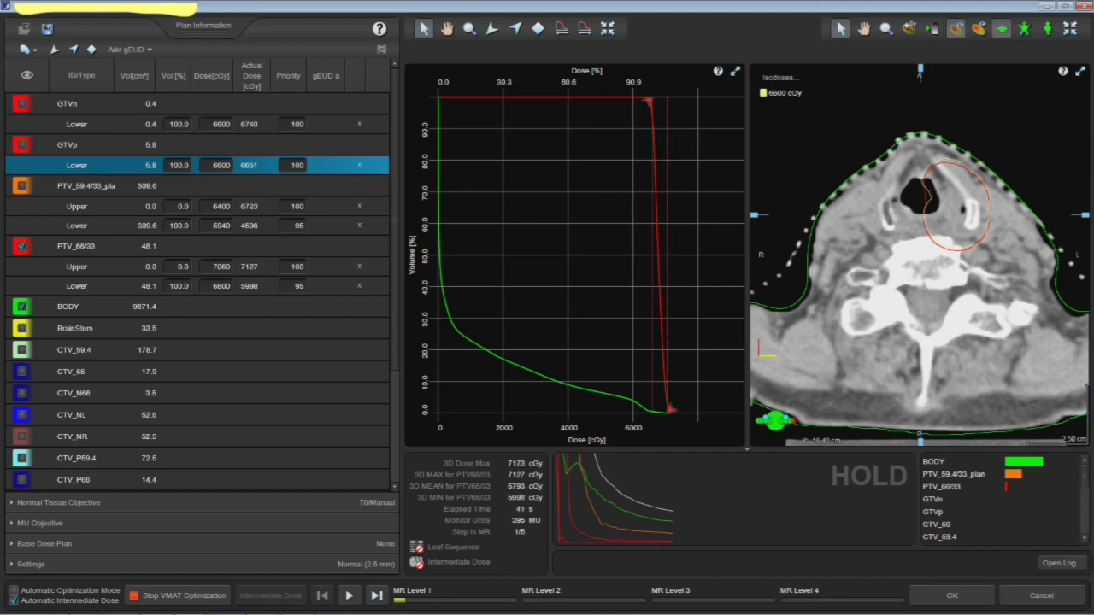
- Set the yellow isodose line's level to 6500 cGy and check it against PTV_66/33 on neighbouring slices
{"action": "double_click", "coordinate": [221, 166]}
{"action": "left_click", "coordinate": [221, 286]}
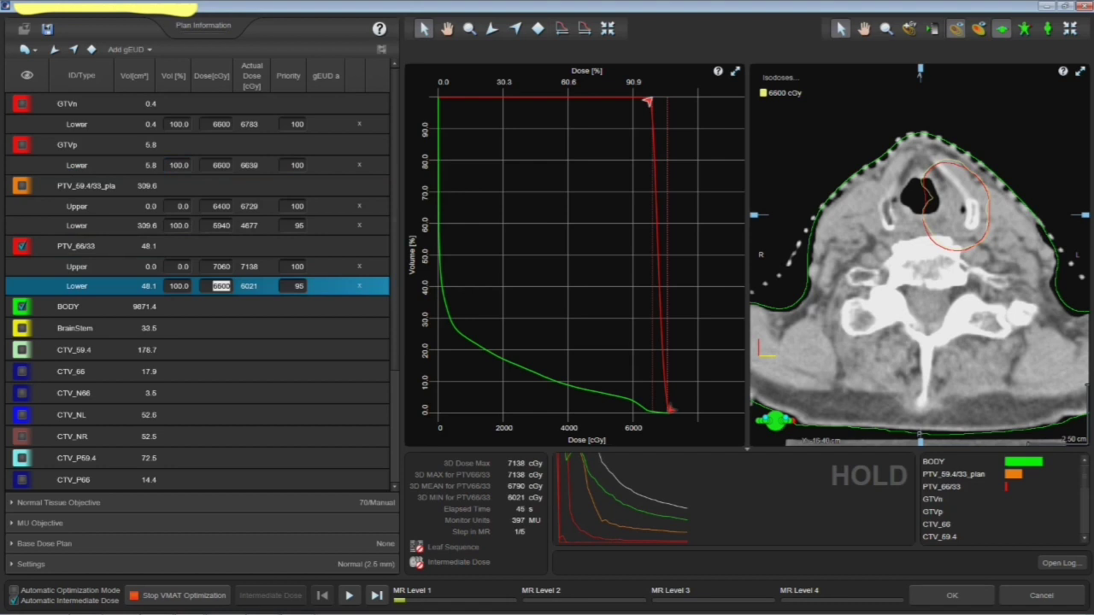
{"action": "left_click", "coordinate": [780, 77]}
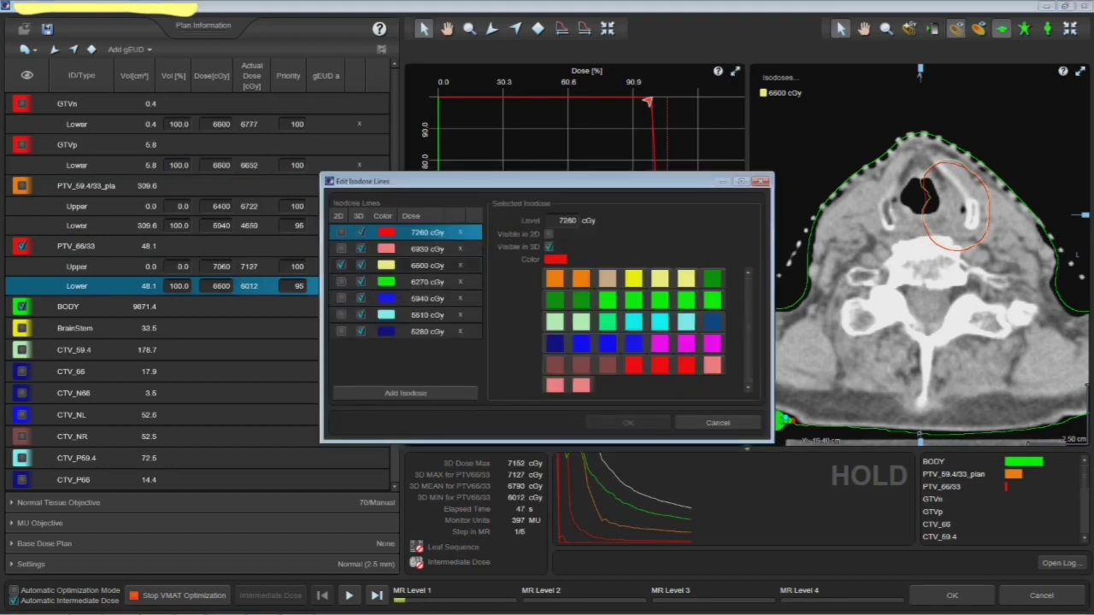
{"action": "left_click", "coordinate": [427, 265]}
{"action": "double_click", "coordinate": [567, 220]}
{"action": "type", "text": "6500"}
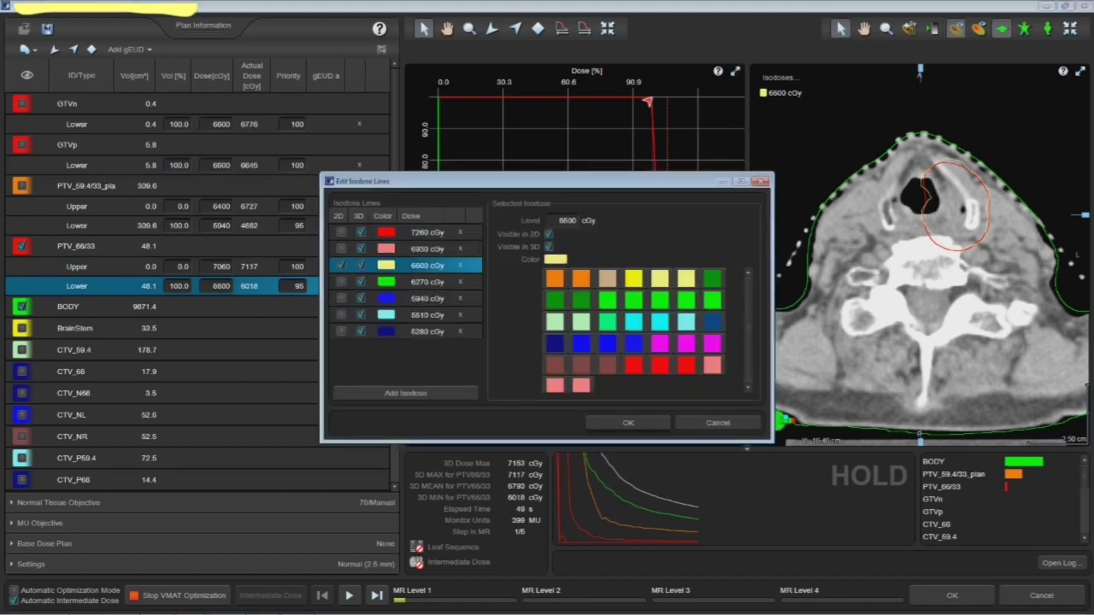
{"action": "left_click", "coordinate": [628, 423]}
{"action": "scroll", "coordinate": [920, 255], "scroll_direction": "up", "scroll_amount": 4}
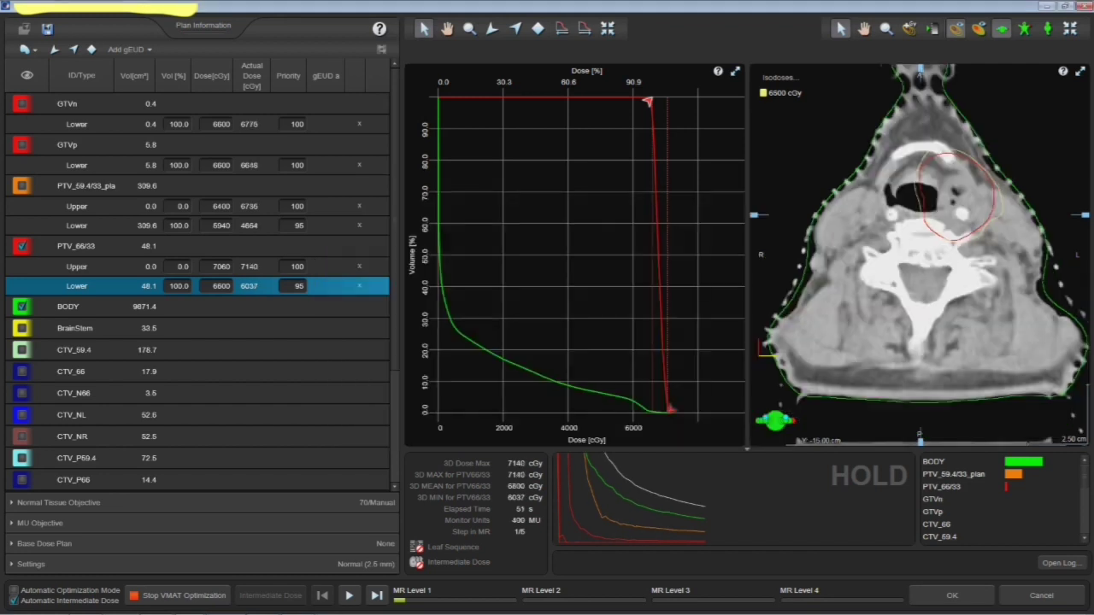
- Show NS_Control in the DVH and image to inspect it, and hide it again
{"action": "scroll", "coordinate": [197, 291], "scroll_direction": "down", "scroll_amount": 1}
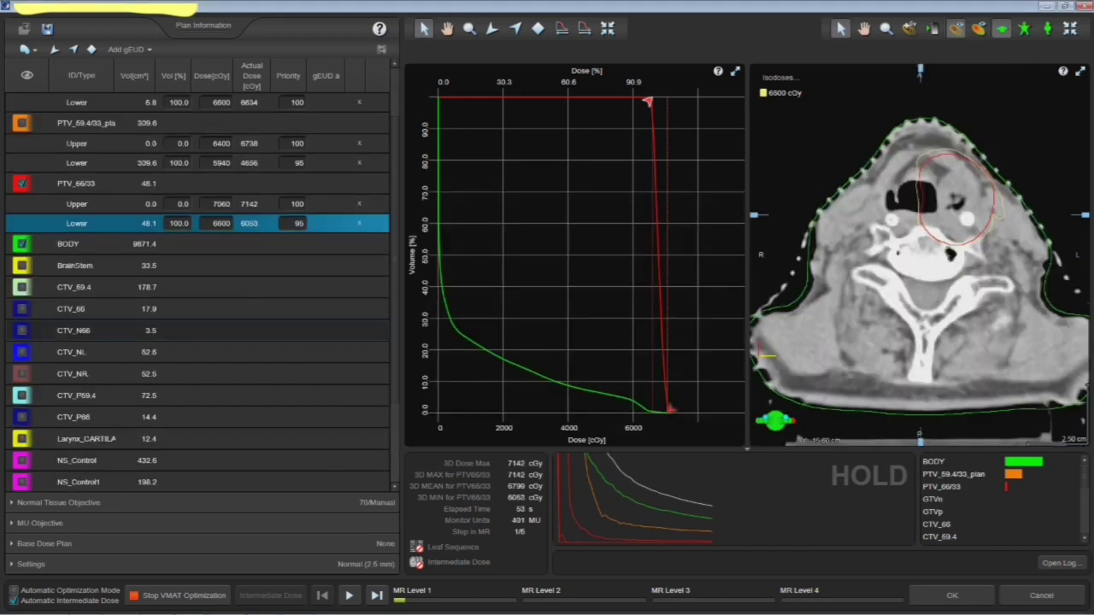
{"action": "left_click", "coordinate": [21, 460]}
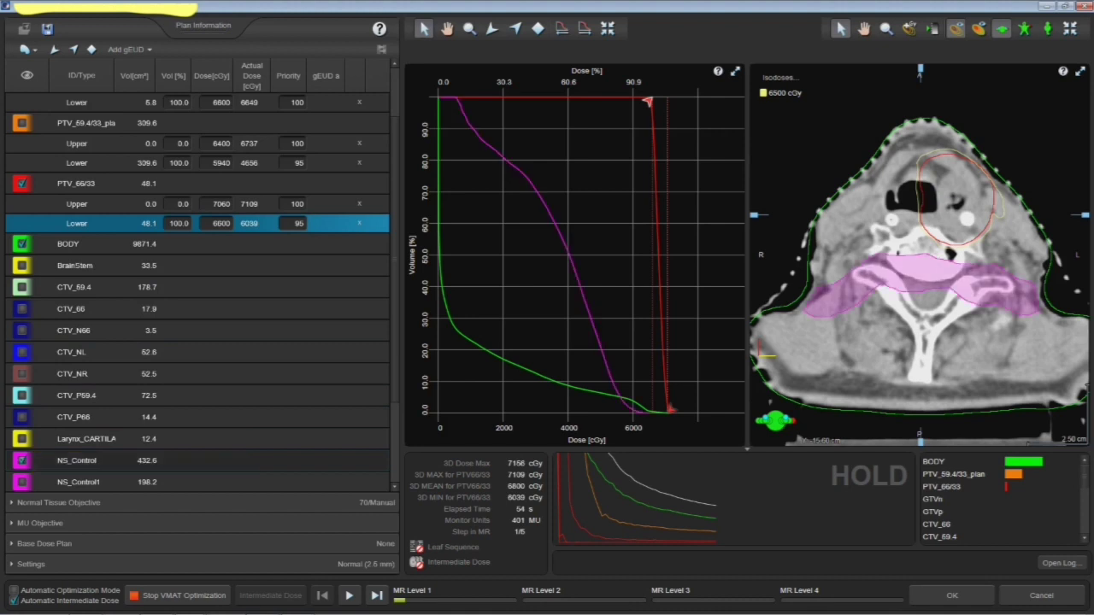
{"action": "left_click", "coordinate": [21, 460]}
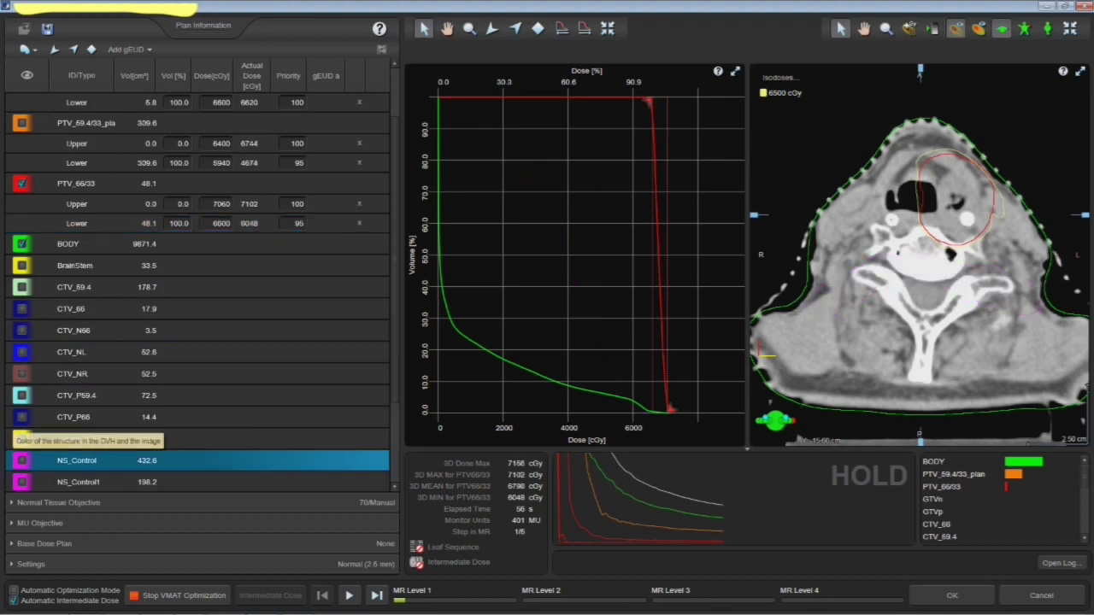
{"action": "left_click", "coordinate": [137, 438]}
{"action": "scroll", "coordinate": [214, 376], "scroll_direction": "up", "scroll_amount": 1}
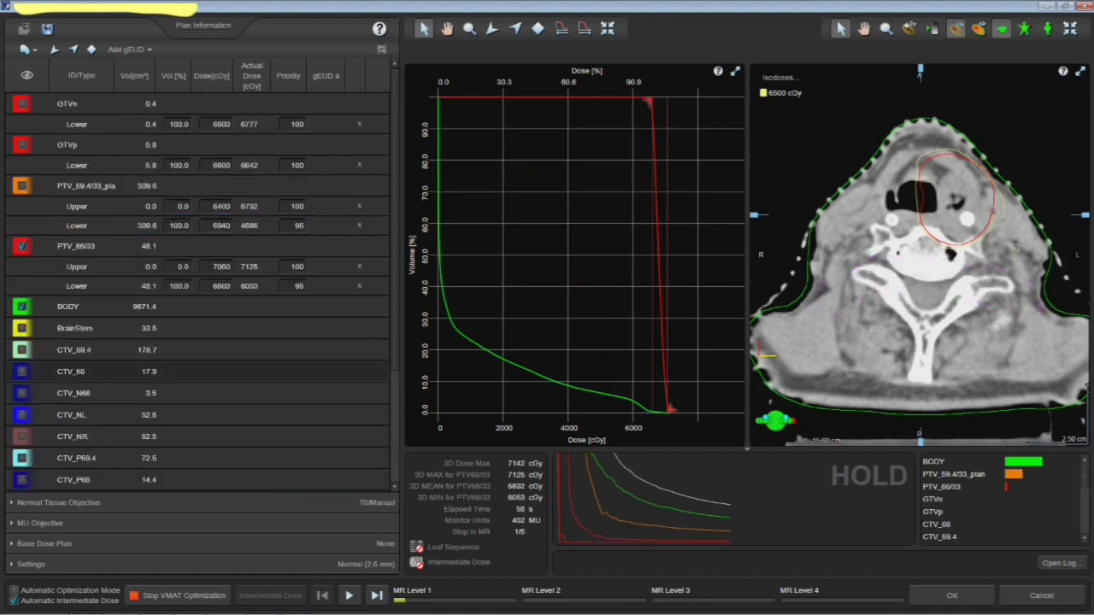
- Display PTV_59.4/33_plan and add an upper objective on its DVH curve at 8.4% volume and 6222 cGy with priority 70
{"action": "scroll", "coordinate": [214, 375], "scroll_direction": "down", "scroll_amount": 3}
{"action": "scroll", "coordinate": [197, 291], "scroll_direction": "up", "scroll_amount": 3}
{"action": "left_click", "coordinate": [21, 186]}
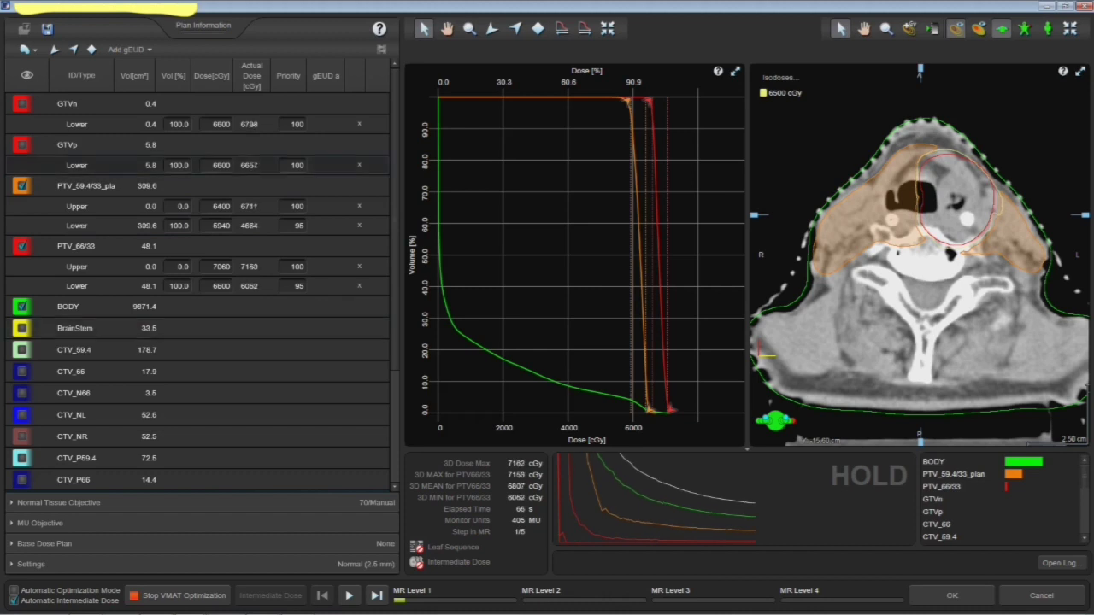
{"action": "left_click", "coordinate": [85, 186]}
{"action": "left_click", "coordinate": [492, 28]}
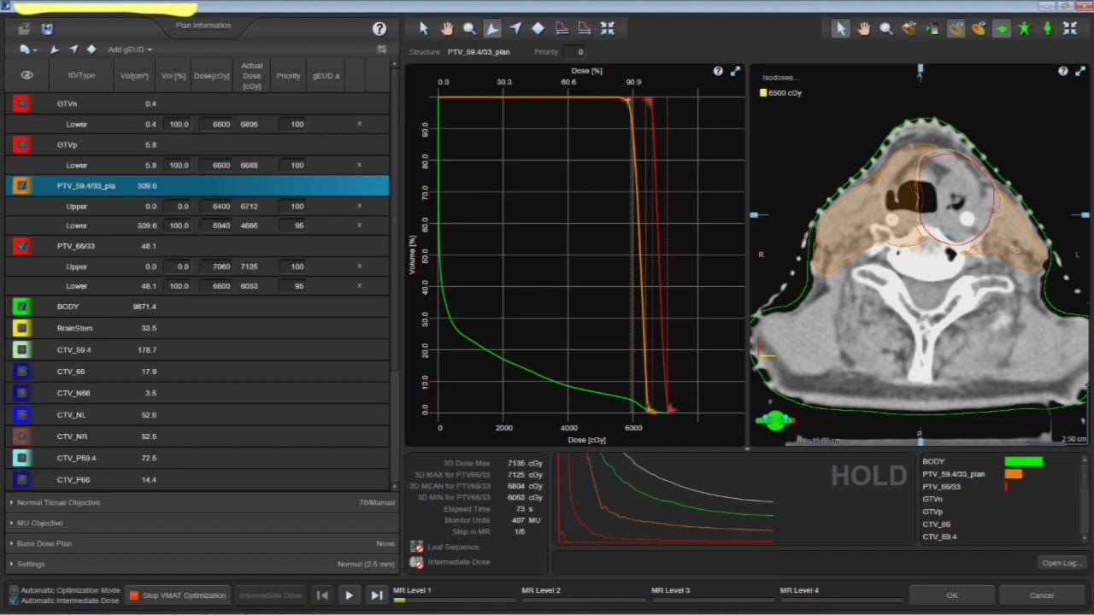
{"action": "left_click", "coordinate": [642, 383]}
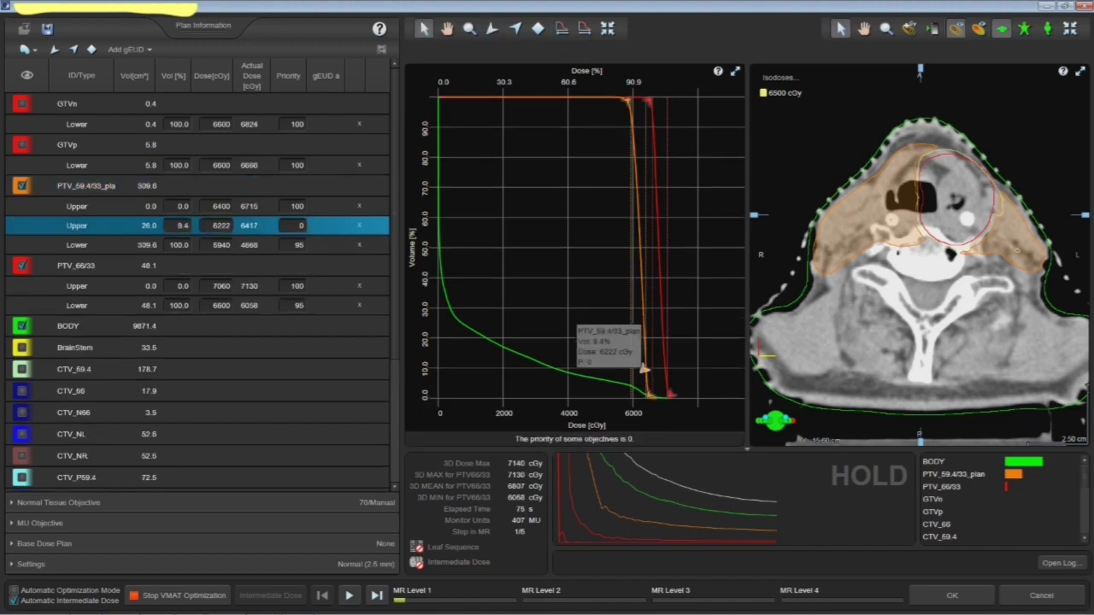
{"action": "left_click", "coordinate": [296, 225]}
{"action": "type", "text": "70"}
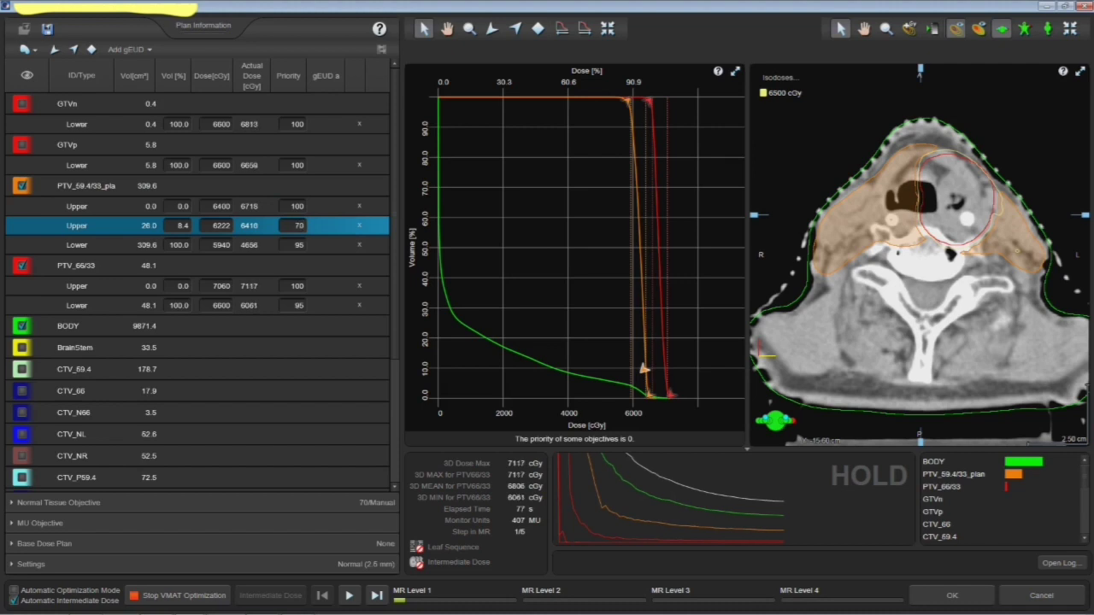
{"action": "key", "text": "Return"}
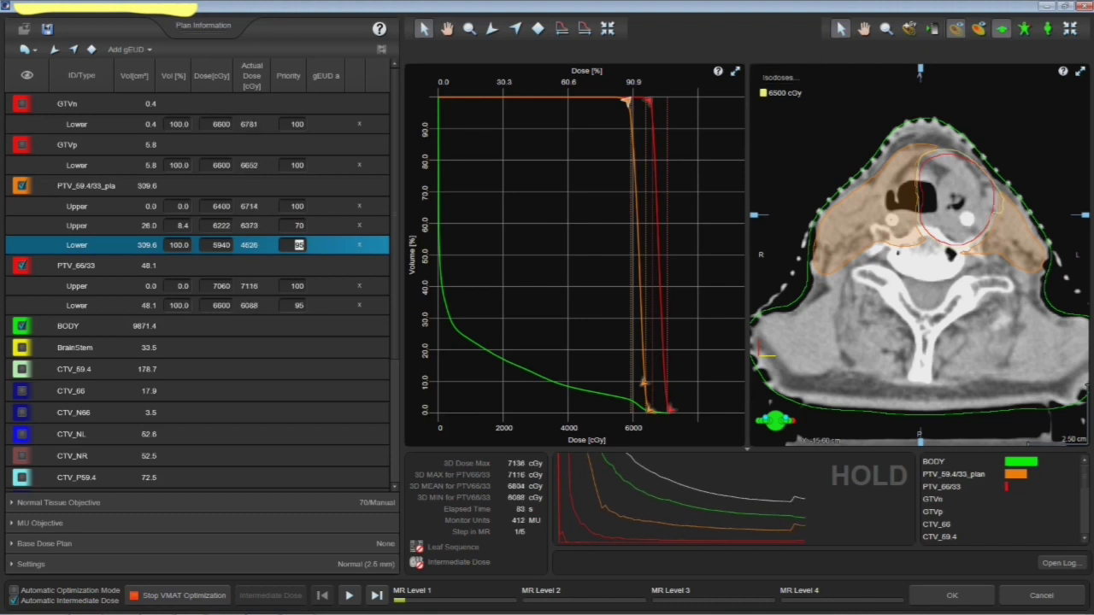
- Set the yellow isodose line's level to 6600 cGy and check it against PTV_66/33 on higher slices
{"action": "left_click", "coordinate": [779, 78]}
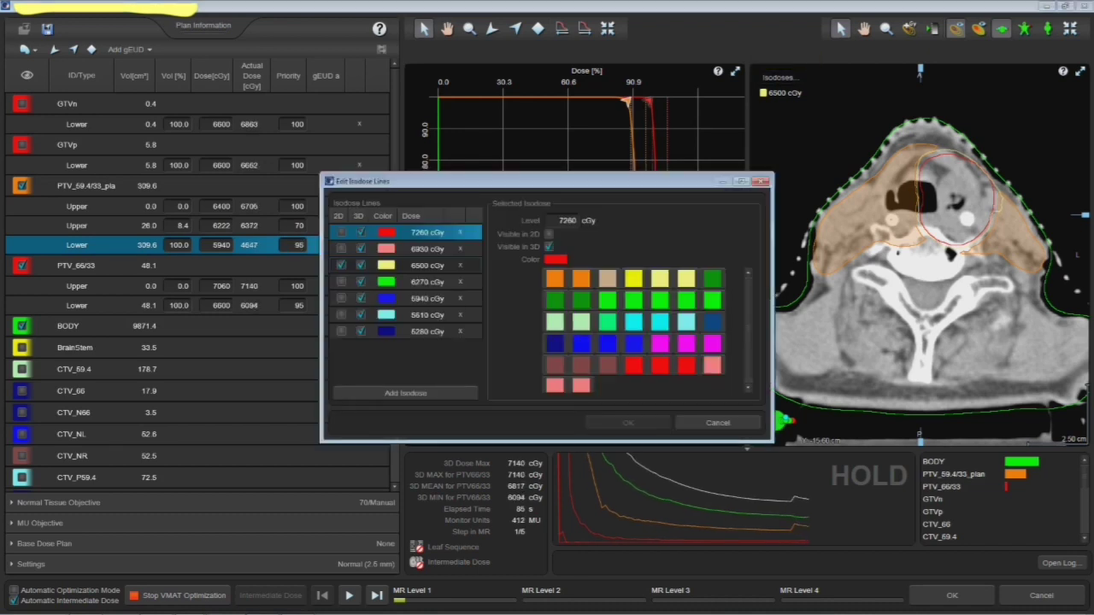
{"action": "left_click", "coordinate": [427, 264]}
{"action": "double_click", "coordinate": [567, 220]}
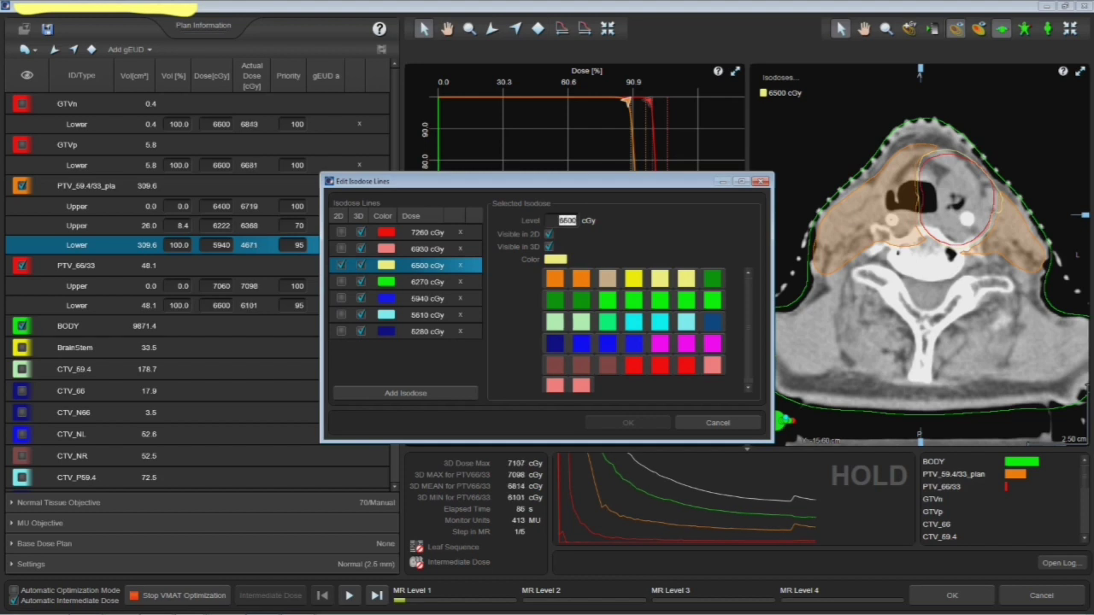
{"action": "type", "text": "6600"}
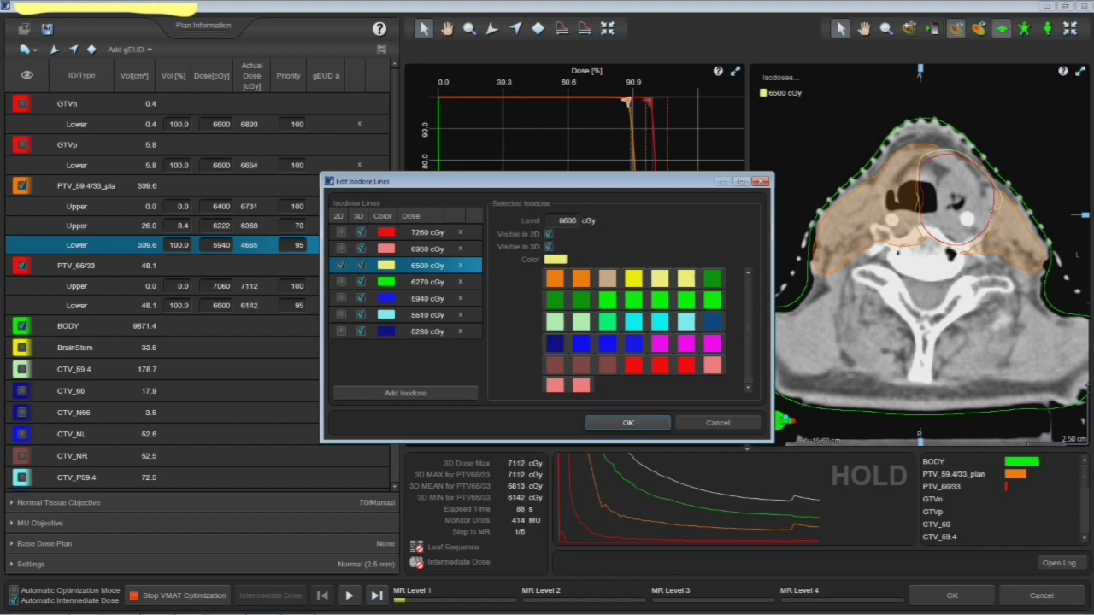
{"action": "key", "text": "Return"}
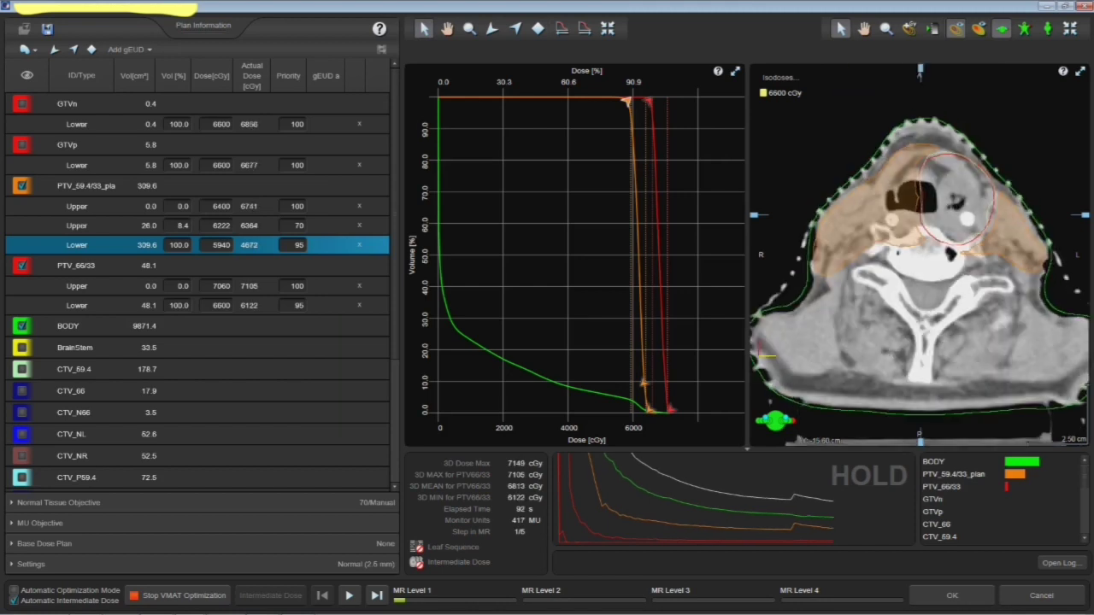
{"action": "scroll", "coordinate": [919, 256], "scroll_direction": "up", "scroll_amount": 5}
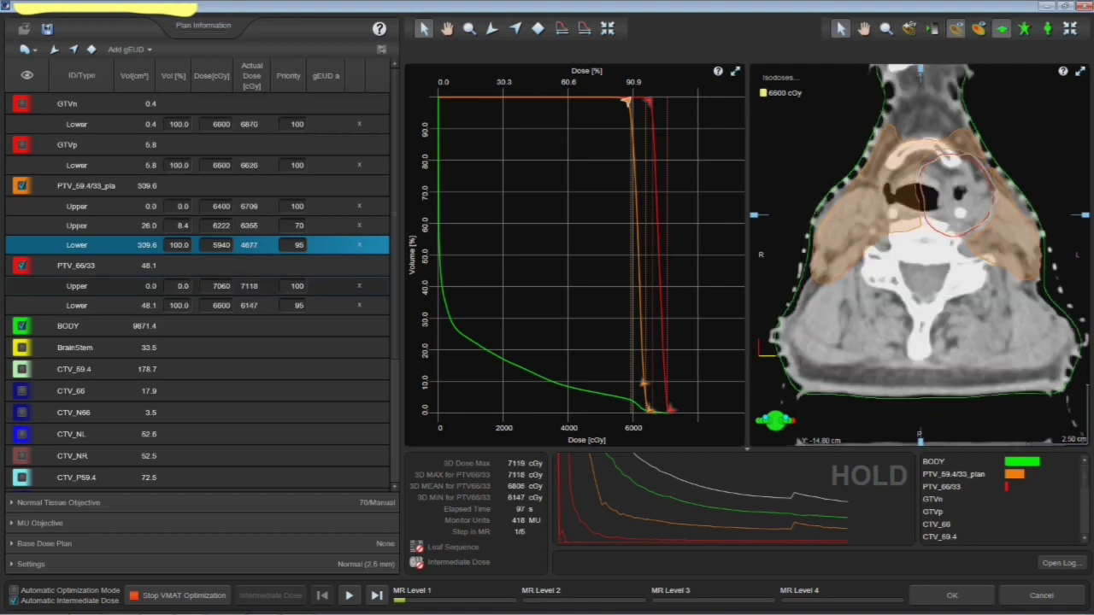
- Hide PTV_66/33 in the DVH and image and make the 5940 cGy isodose visible in the 2D view
{"action": "left_click", "coordinate": [21, 265]}
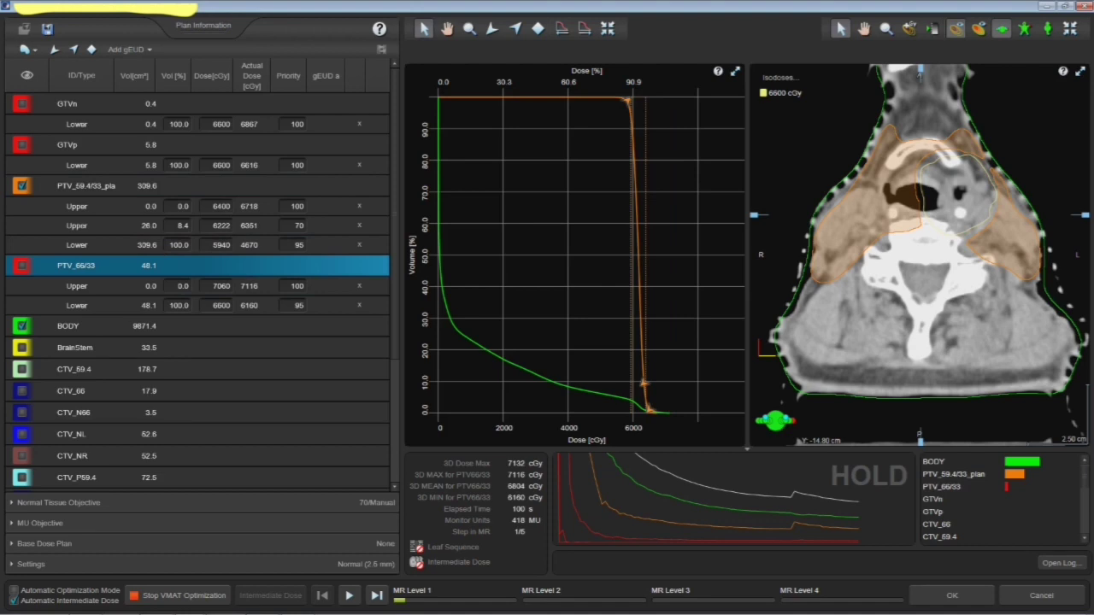
{"action": "left_click", "coordinate": [779, 78]}
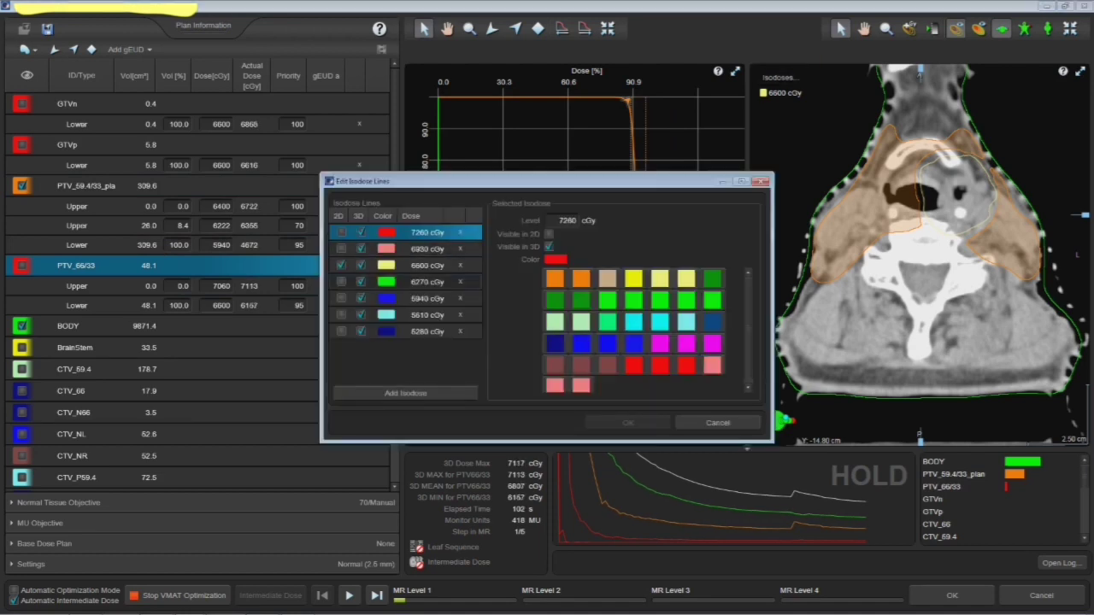
{"action": "left_click", "coordinate": [341, 298]}
{"action": "left_click", "coordinate": [628, 423]}
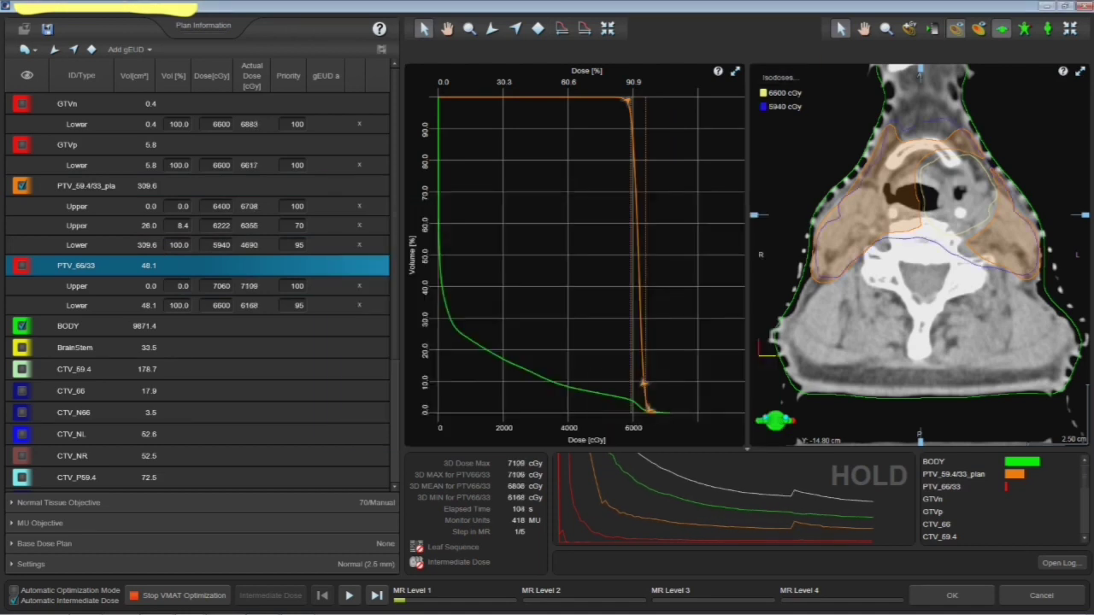
- Adjust the CT image contrast on an upper neck slice to window 703 and level 153
{"action": "scroll", "coordinate": [920, 254], "scroll_direction": "up", "scroll_amount": 6}
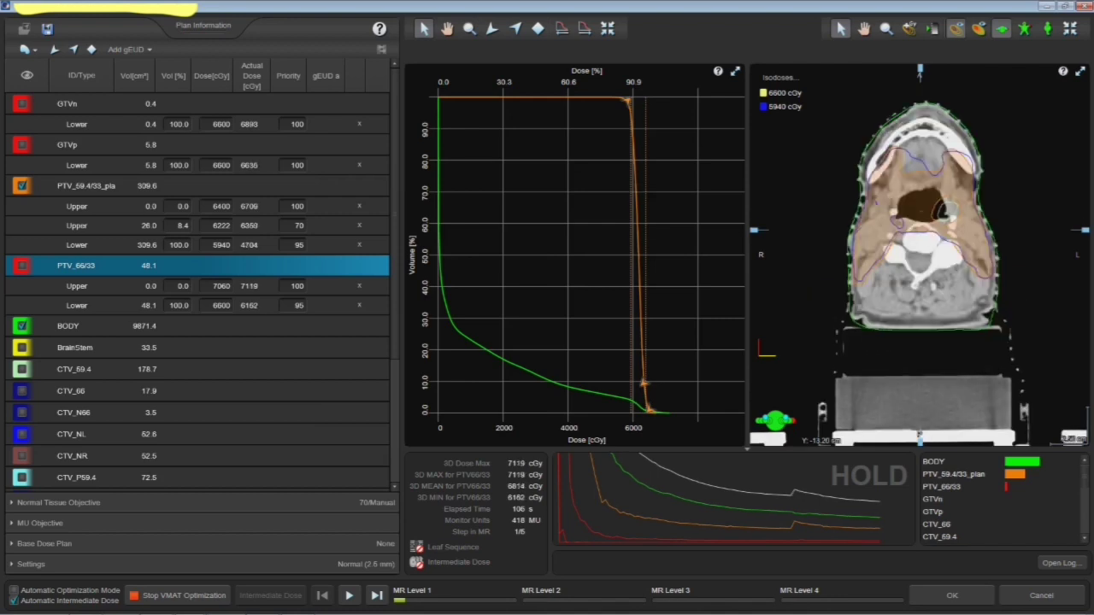
{"action": "scroll", "coordinate": [920, 214], "scroll_direction": "up", "scroll_amount": 2}
{"action": "scroll", "coordinate": [920, 214], "scroll_direction": "up", "scroll_amount": 4}
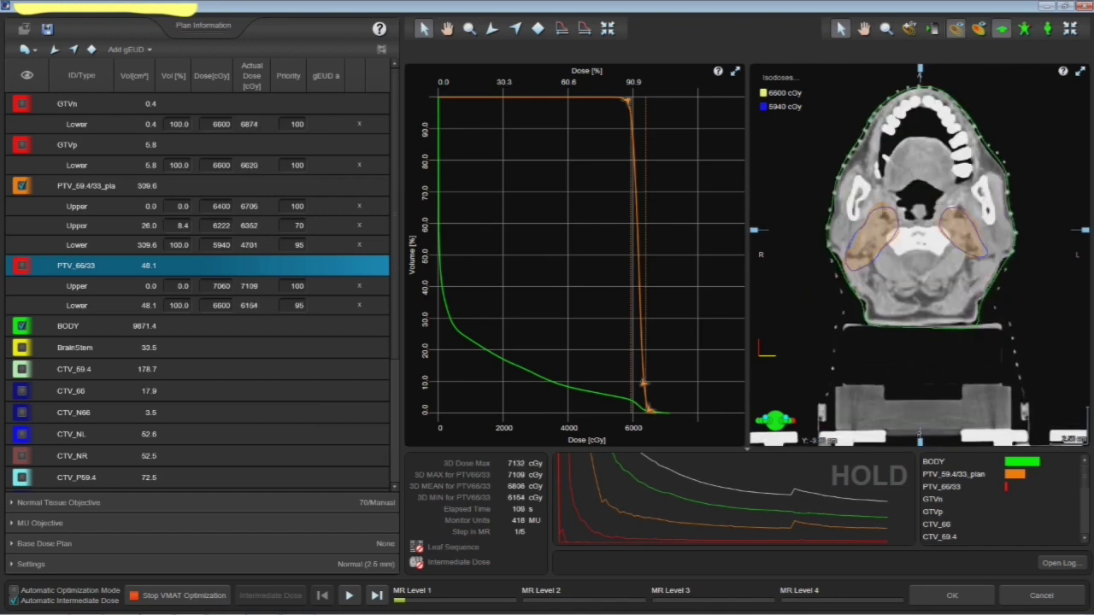
{"action": "scroll", "coordinate": [921, 214], "scroll_direction": "down", "scroll_amount": 4}
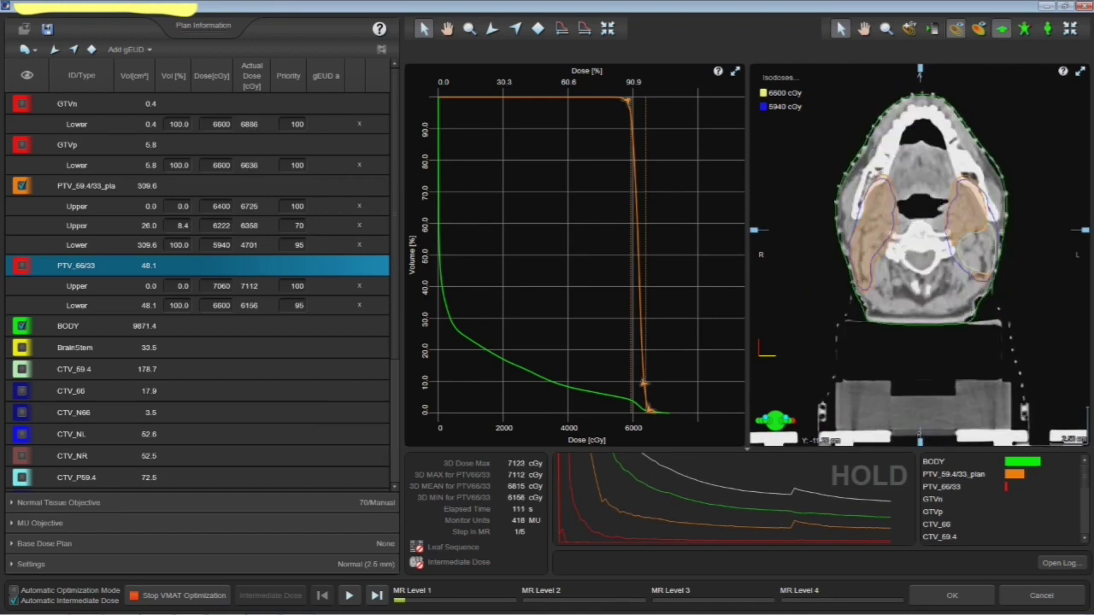
{"action": "left_click", "coordinate": [931, 28]}
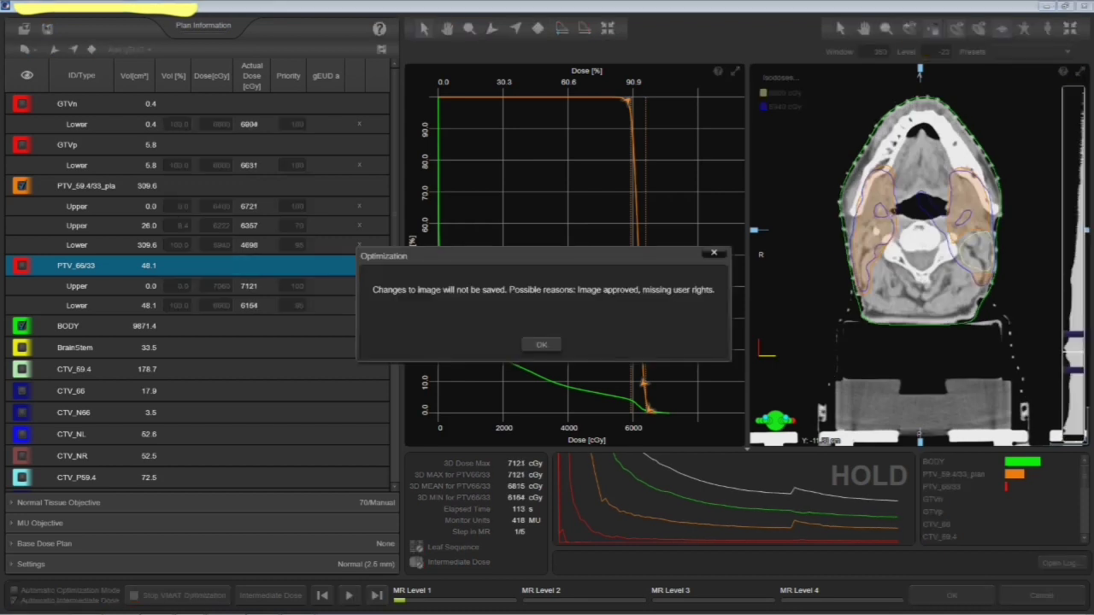
{"action": "left_click", "coordinate": [540, 345]}
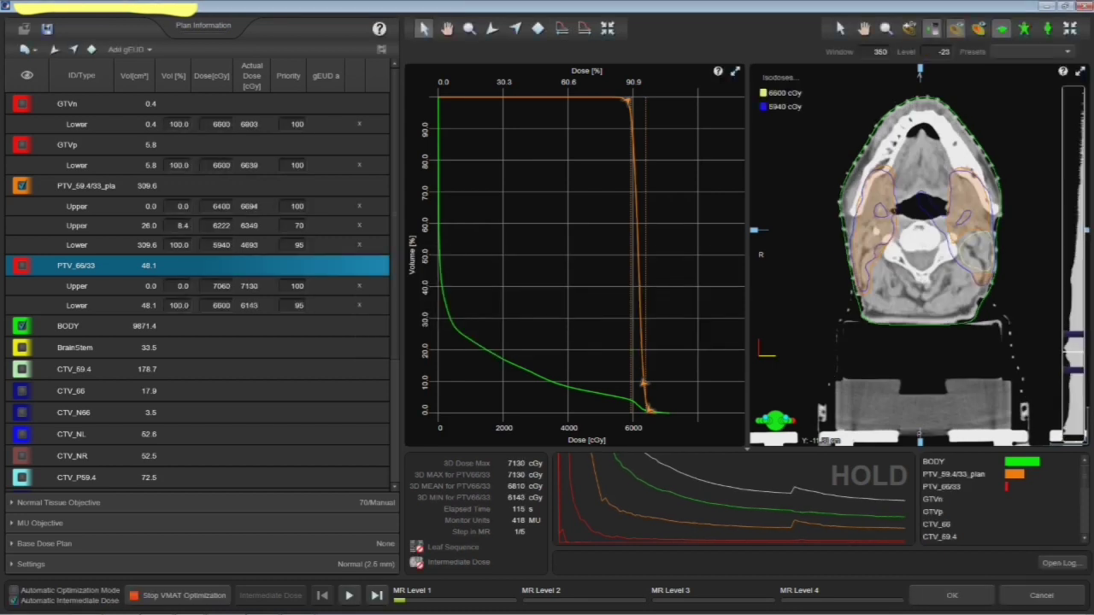
{"action": "left_click_drag", "start_coordinate": [1073, 334], "coordinate": [1074, 304]}
- Examine the 5940 cGy isodose's coverage of PTV_59.4/33_plan slice by slice through the neck
{"action": "scroll", "coordinate": [920, 230], "scroll_direction": "down", "scroll_amount": 4}
{"action": "scroll", "coordinate": [920, 213], "scroll_direction": "down", "scroll_amount": 4}
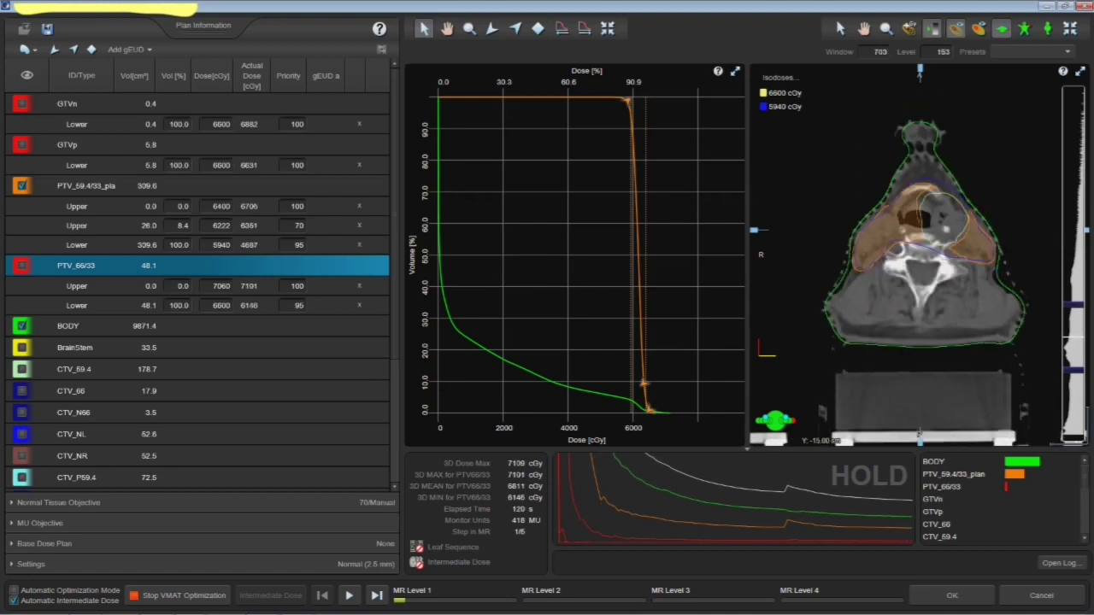
{"action": "scroll", "coordinate": [920, 214], "scroll_direction": "down", "scroll_amount": 3}
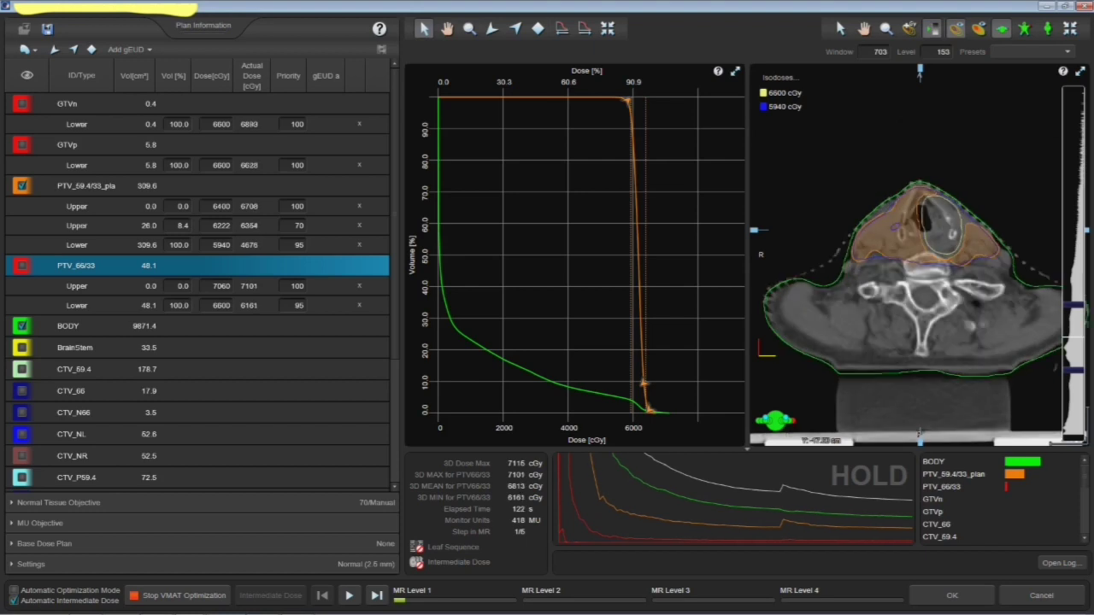
{"action": "scroll", "coordinate": [920, 213], "scroll_direction": "up", "scroll_amount": 4}
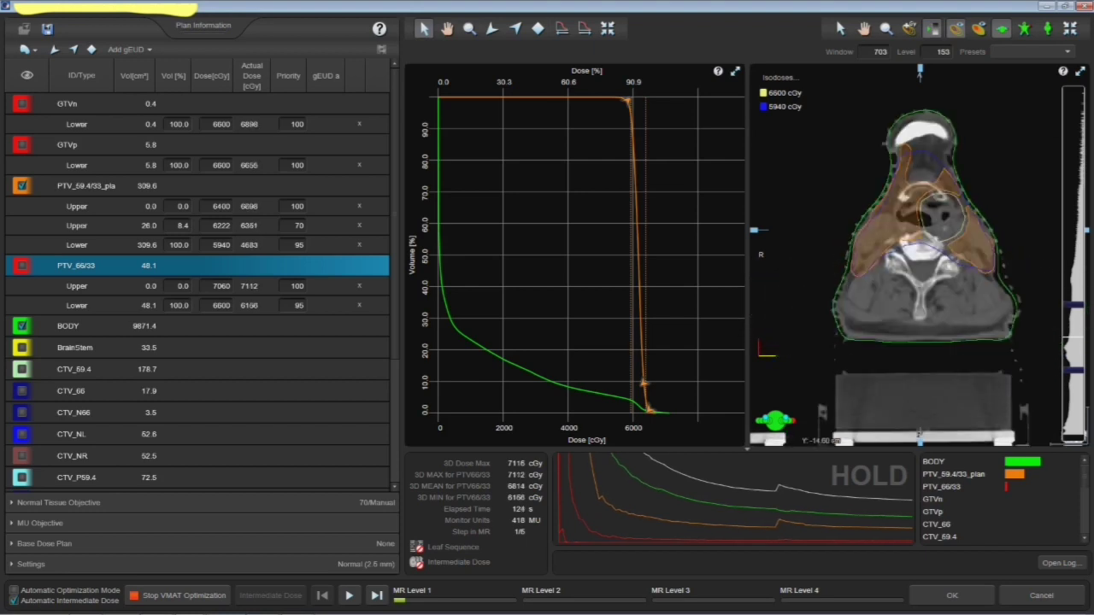
{"action": "scroll", "coordinate": [920, 213], "scroll_direction": "up", "scroll_amount": 1}
- Show SpinalCord in the DVH and image
{"action": "scroll", "coordinate": [197, 385], "scroll_direction": "down", "scroll_amount": 3}
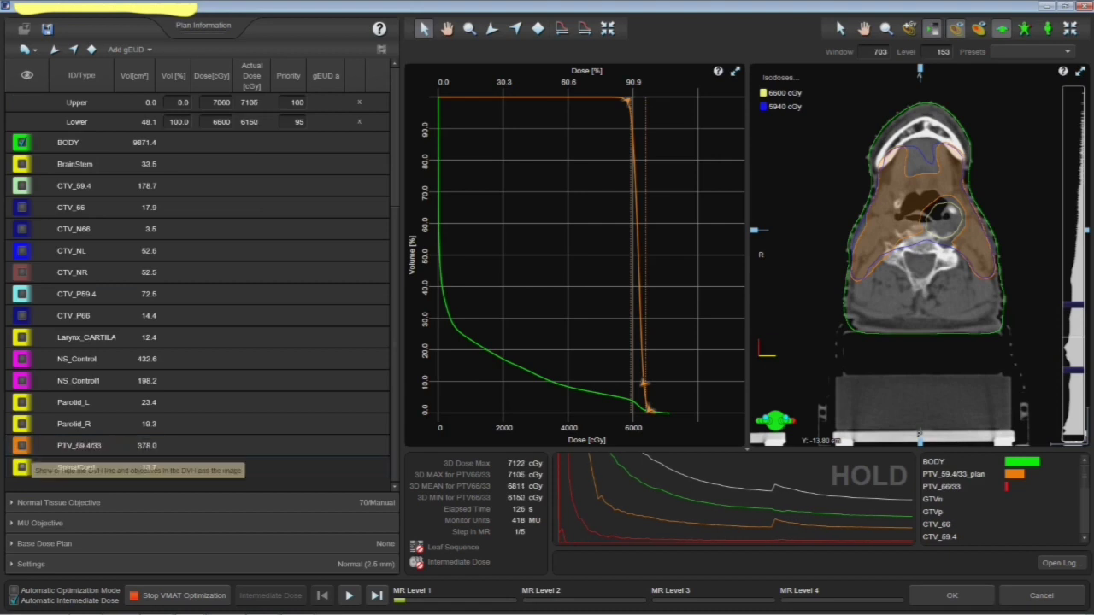
{"action": "left_click", "coordinate": [22, 467]}
{"action": "scroll", "coordinate": [21, 466], "scroll_direction": "up", "scroll_amount": 2}
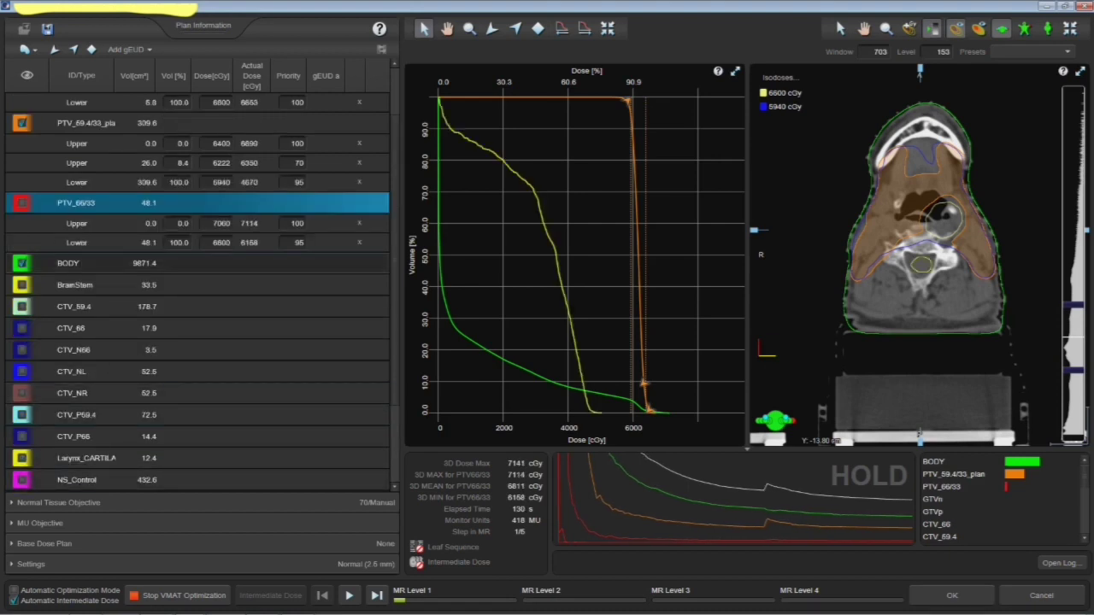
- Add an upper objective to SpinalCord at 0.0% volume and 3922 cGy with priority 75
{"action": "scroll", "coordinate": [196, 306], "scroll_direction": "down", "scroll_amount": 2}
{"action": "left_click", "coordinate": [86, 467]}
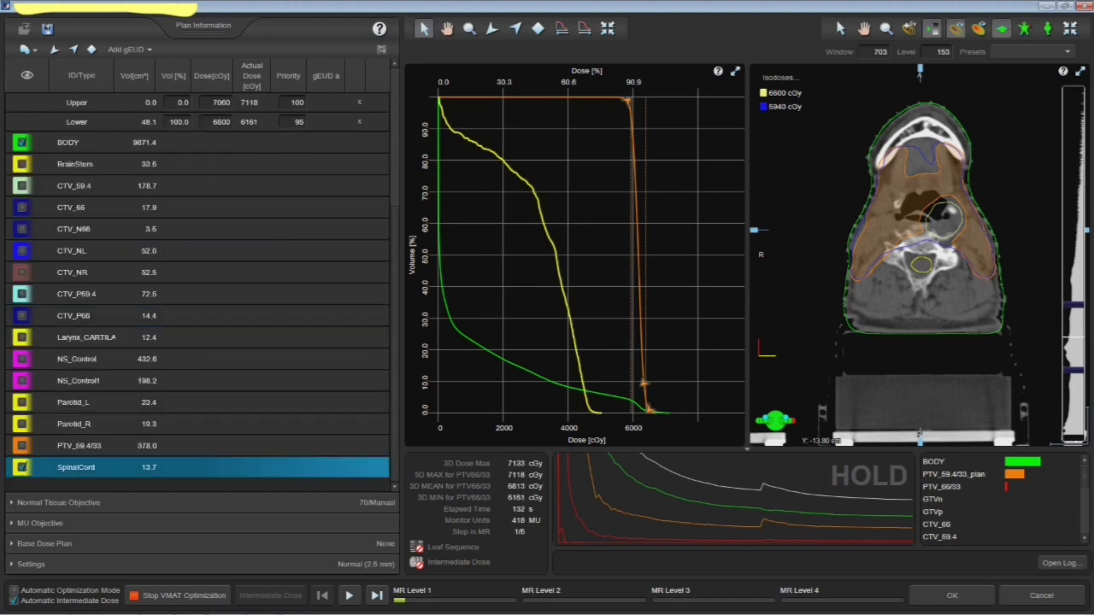
{"action": "left_click", "coordinate": [493, 29]}
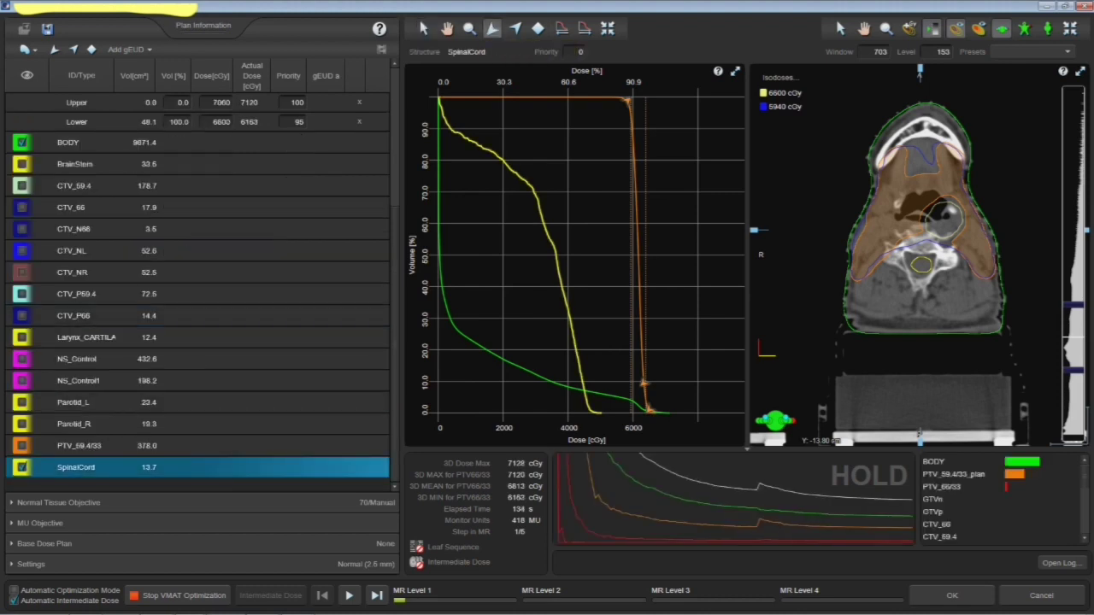
{"action": "left_click", "coordinate": [566, 410]}
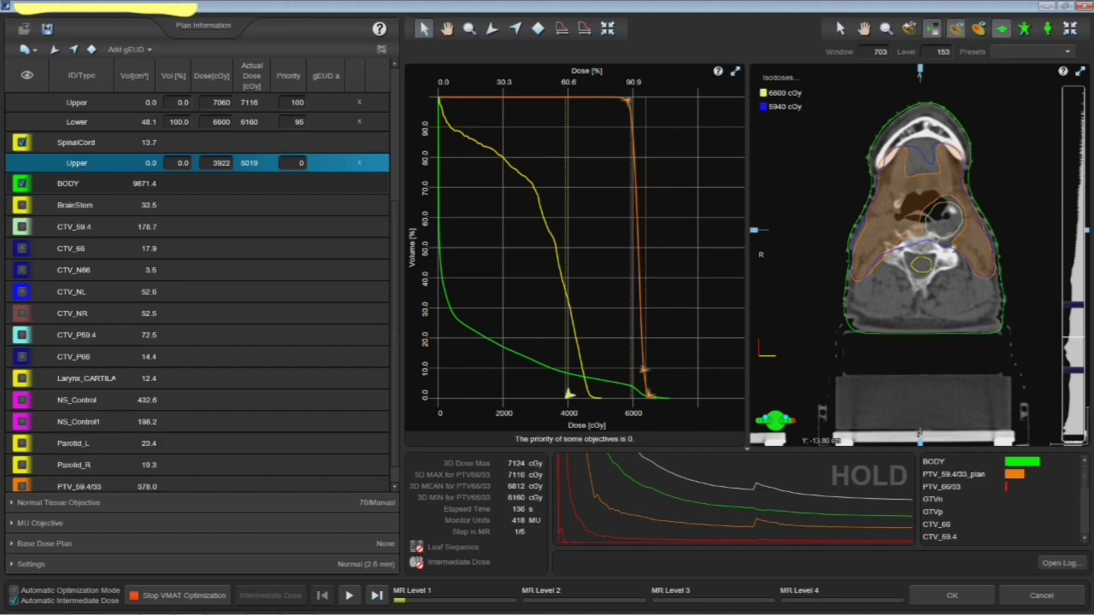
{"action": "left_click", "coordinate": [295, 163]}
{"action": "type", "text": "57"}
{"action": "key", "text": "Return"}
{"action": "left_click", "coordinate": [295, 163]}
{"action": "type", "text": "75"}
- Examine the isodose coverage of the targets around the spinal cord slice by slice through the upper neck
{"action": "left_click", "coordinate": [296, 103]}
{"action": "left_click", "coordinate": [297, 122]}
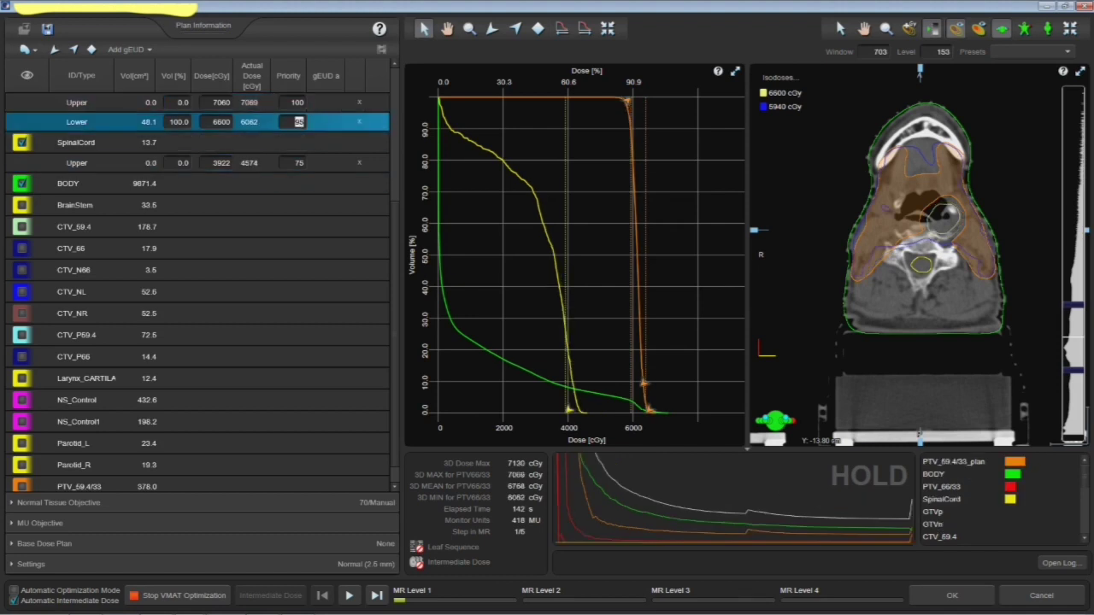
{"action": "scroll", "coordinate": [921, 230], "scroll_direction": "up", "scroll_amount": 3}
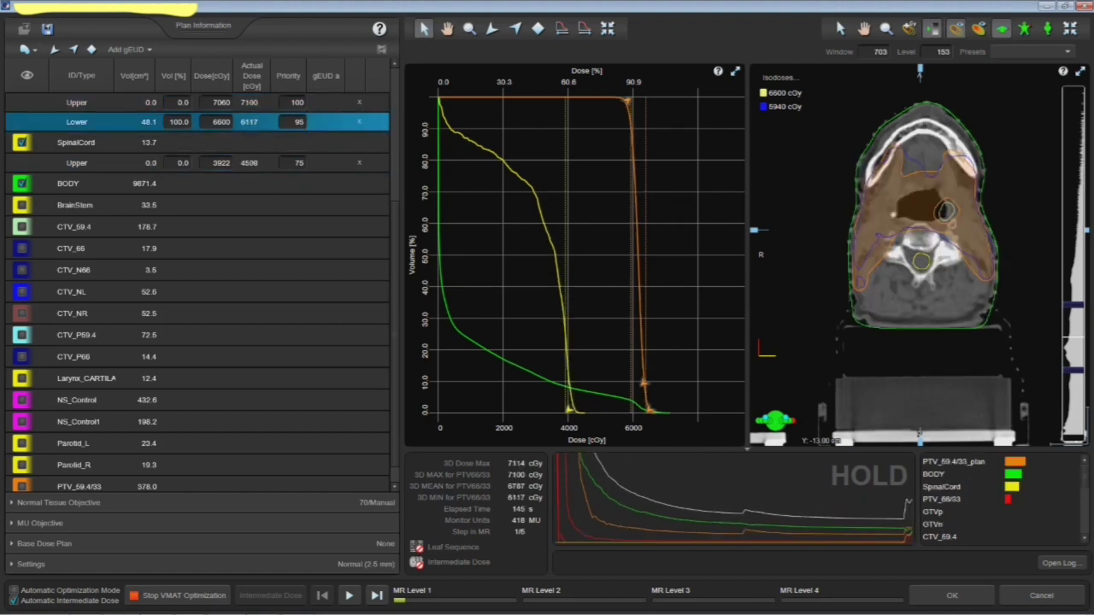
{"action": "scroll", "coordinate": [921, 231], "scroll_direction": "up", "scroll_amount": 5}
{"action": "scroll", "coordinate": [921, 231], "scroll_direction": "up", "scroll_amount": 4}
{"action": "scroll", "coordinate": [921, 231], "scroll_direction": "down", "scroll_amount": 3}
{"action": "scroll", "coordinate": [921, 214], "scroll_direction": "down", "scroll_amount": 5}
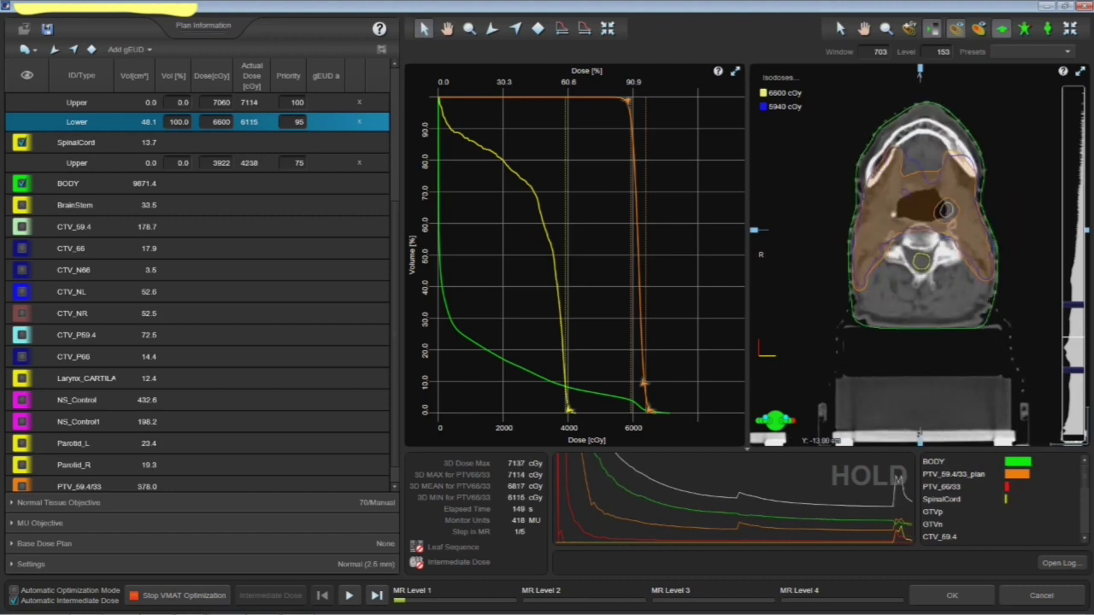
{"action": "scroll", "coordinate": [196, 393], "scroll_direction": "down", "scroll_amount": 1}
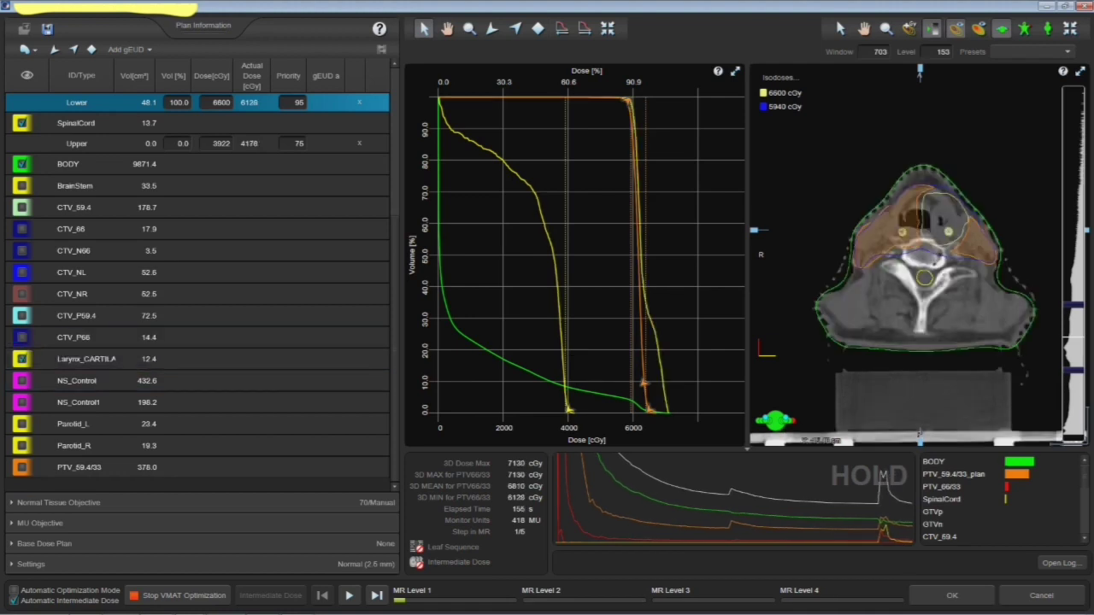
- Examine the larynx cartilage contour against the target volumes and isodose lines slice by slice through the lower neck
{"action": "scroll", "coordinate": [923, 256], "scroll_direction": "up", "scroll_amount": 10}
{"action": "scroll", "coordinate": [923, 257], "scroll_direction": "down", "scroll_amount": 10}
{"action": "scroll", "coordinate": [926, 256], "scroll_direction": "down", "scroll_amount": 4}
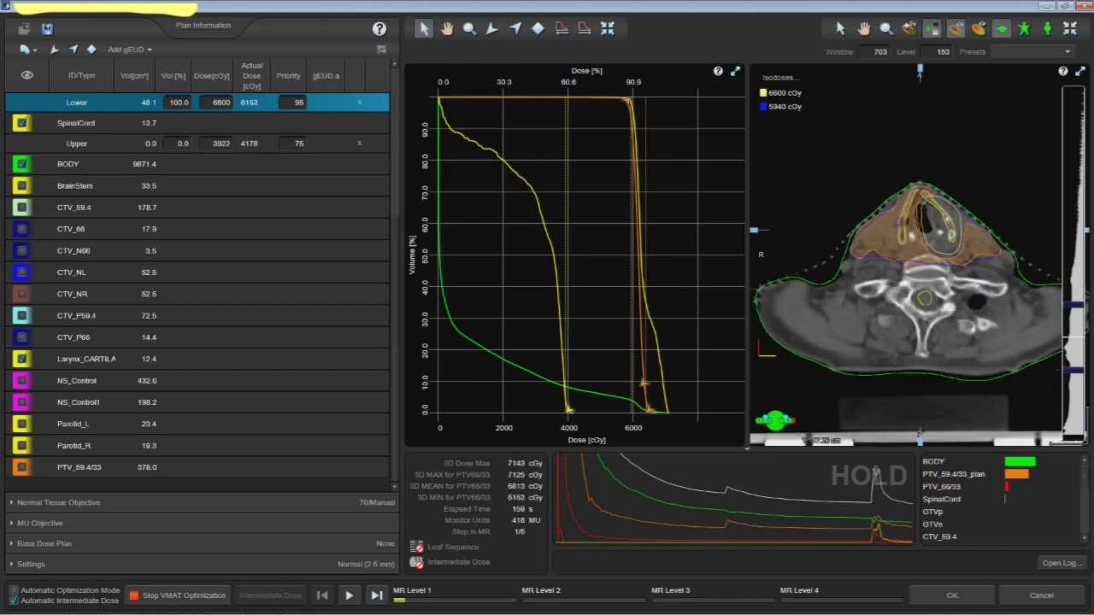
{"action": "scroll", "coordinate": [916, 256], "scroll_direction": "down", "scroll_amount": 2}
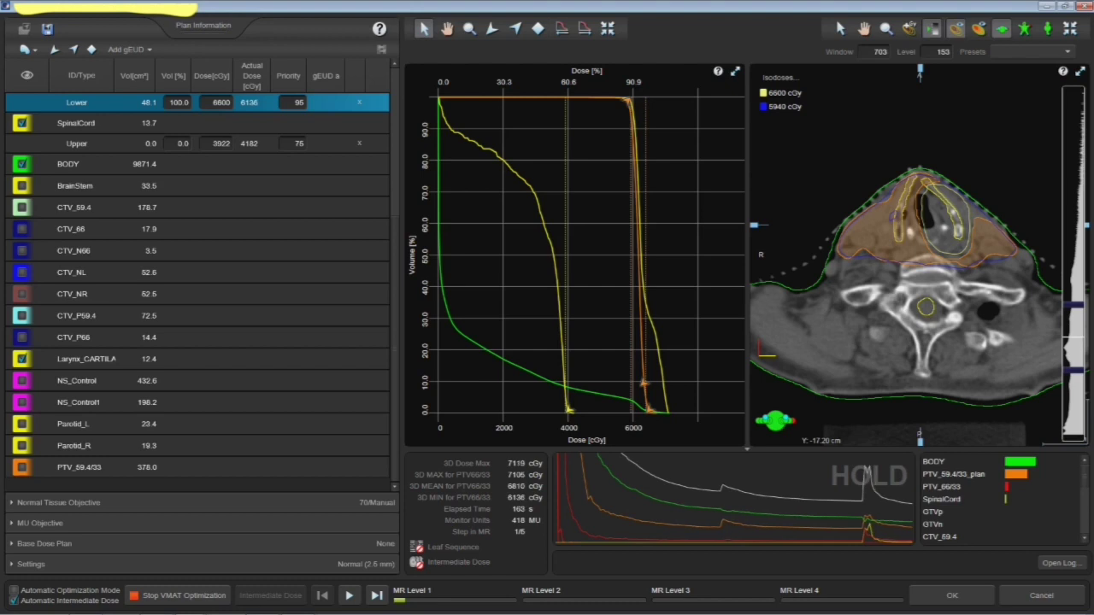
{"action": "scroll", "coordinate": [916, 256], "scroll_direction": "up", "scroll_amount": 2}
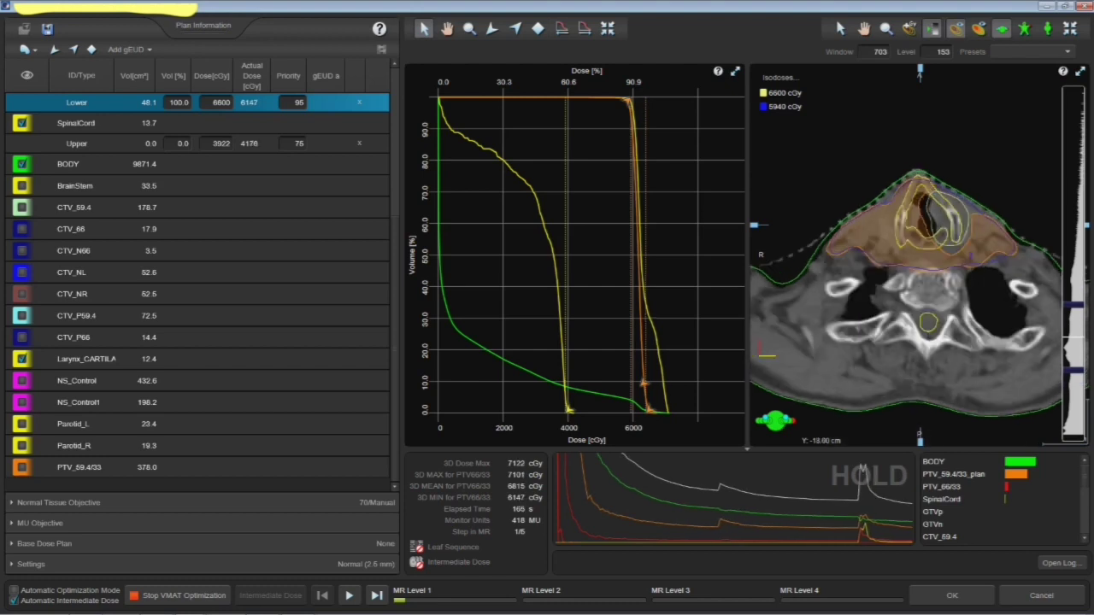
{"action": "scroll", "coordinate": [916, 256], "scroll_direction": "down", "scroll_amount": 2}
{"action": "scroll", "coordinate": [916, 257], "scroll_direction": "up", "scroll_amount": 3}
{"action": "scroll", "coordinate": [905, 282], "scroll_direction": "down", "scroll_amount": 4}
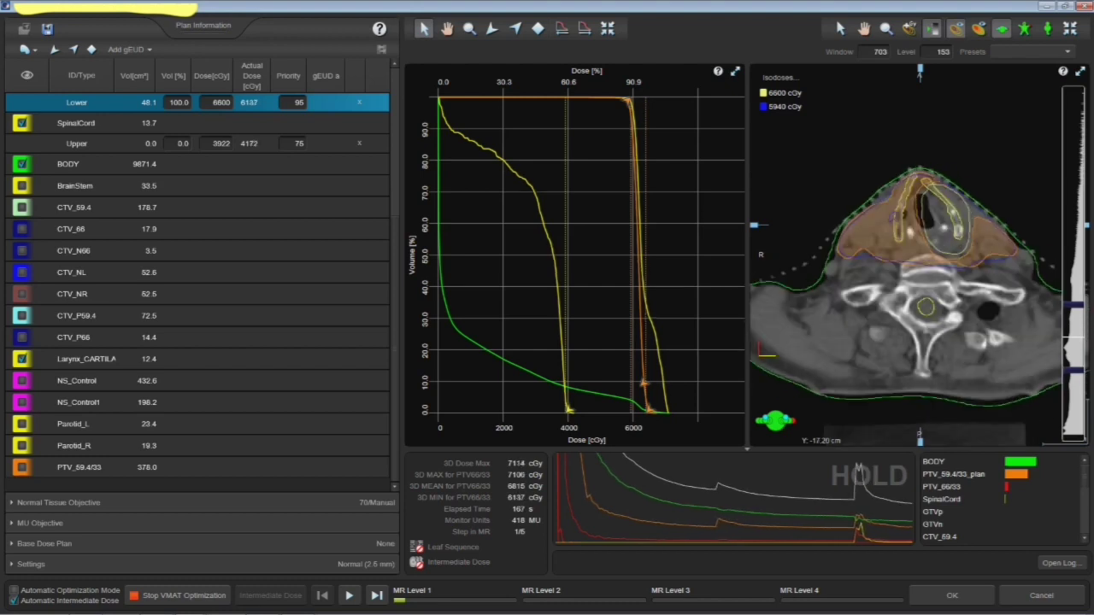
{"action": "scroll", "coordinate": [906, 282], "scroll_direction": "up", "scroll_amount": 2}
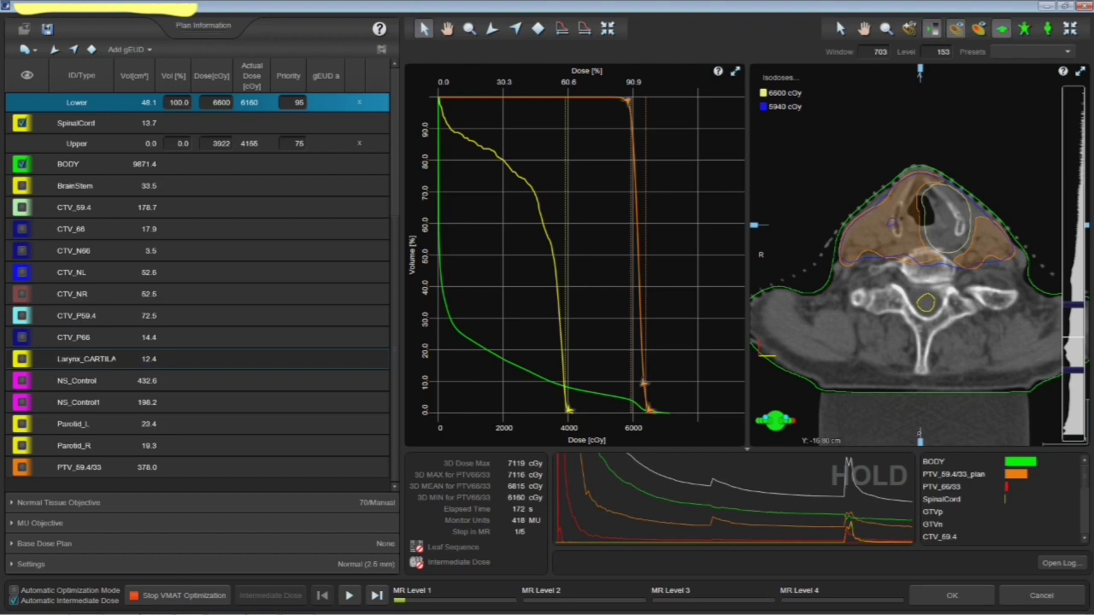
- Show Parotid_R and Parotid_L in the DVH and the image at the level of the parotids
{"action": "scroll", "coordinate": [920, 255], "scroll_direction": "up", "scroll_amount": 14}
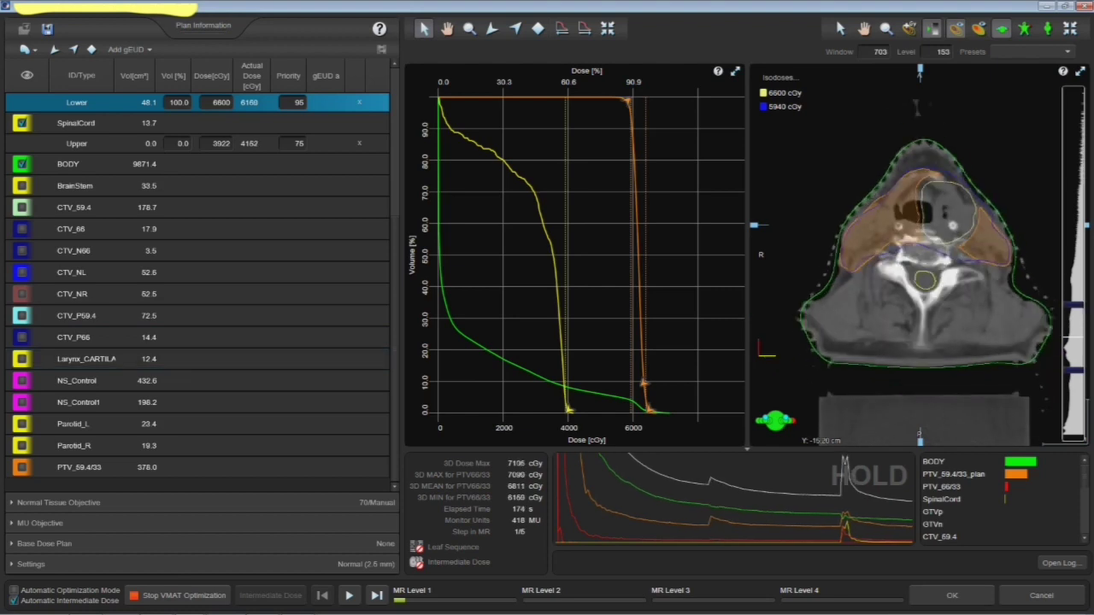
{"action": "scroll", "coordinate": [918, 205], "scroll_direction": "up", "scroll_amount": 8}
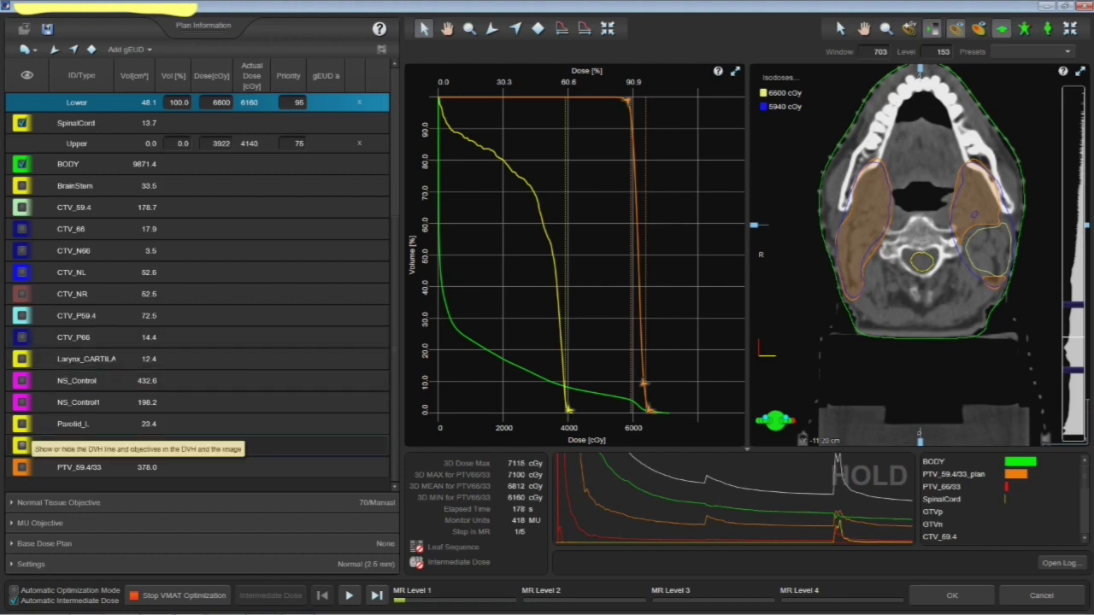
{"action": "left_click", "coordinate": [21, 443]}
{"action": "left_click", "coordinate": [21, 423]}
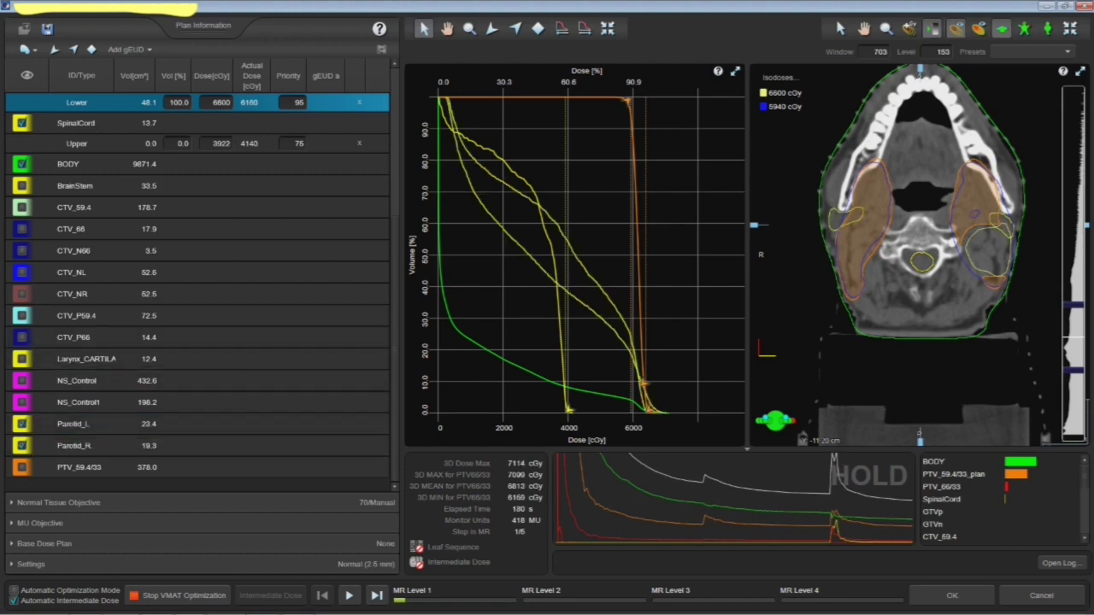
{"action": "scroll", "coordinate": [919, 205], "scroll_direction": "up", "scroll_amount": 5}
{"action": "scroll", "coordinate": [919, 74], "scroll_direction": "up", "scroll_amount": 2}
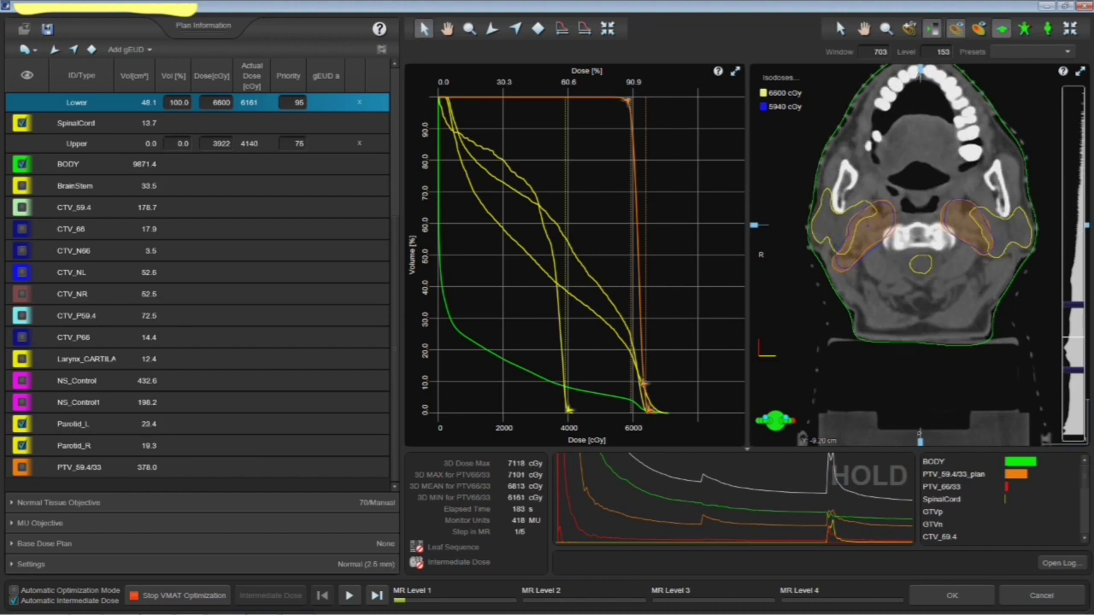
- Resume the optimization and hide SpinalCord and Parotid_R from the DVH and image
{"action": "left_click", "coordinate": [349, 595]}
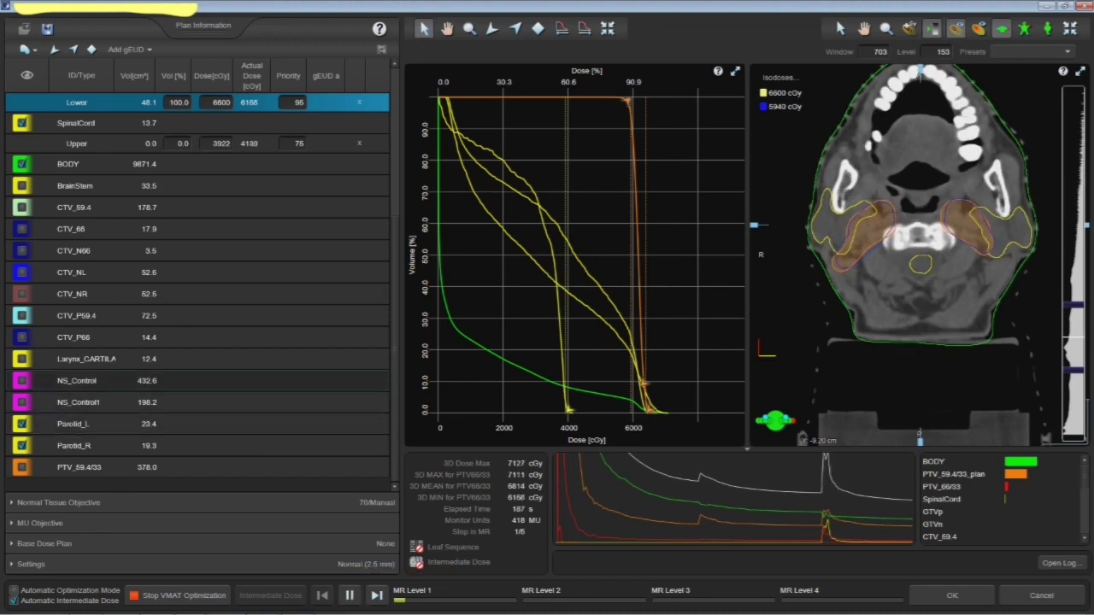
{"action": "scroll", "coordinate": [213, 359], "scroll_direction": "up", "scroll_amount": 3}
{"action": "left_click", "coordinate": [23, 244]}
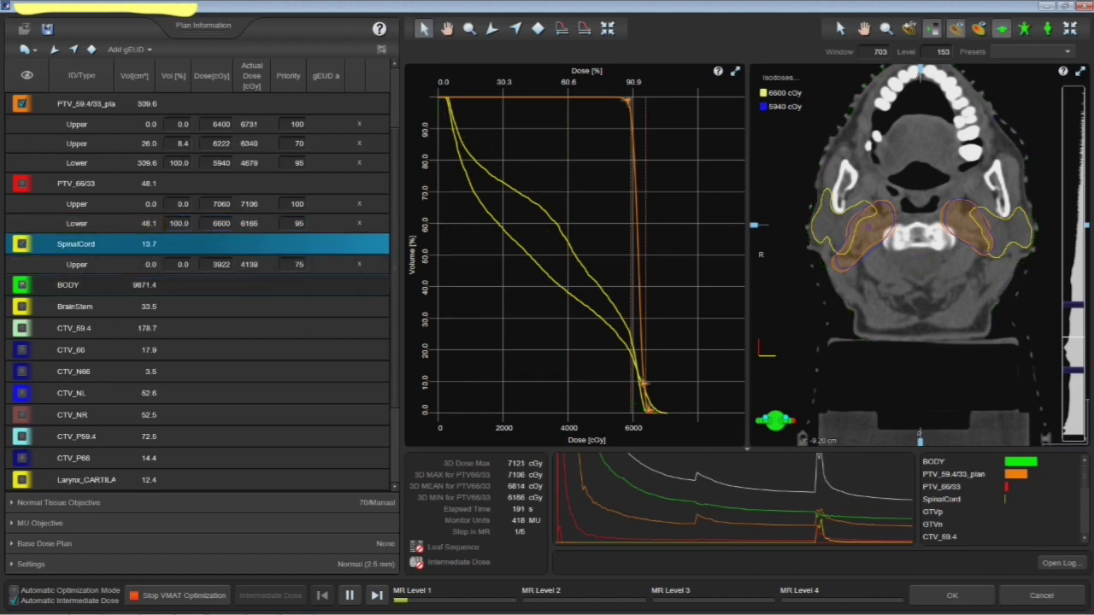
{"action": "scroll", "coordinate": [102, 265], "scroll_direction": "down", "scroll_amount": 3}
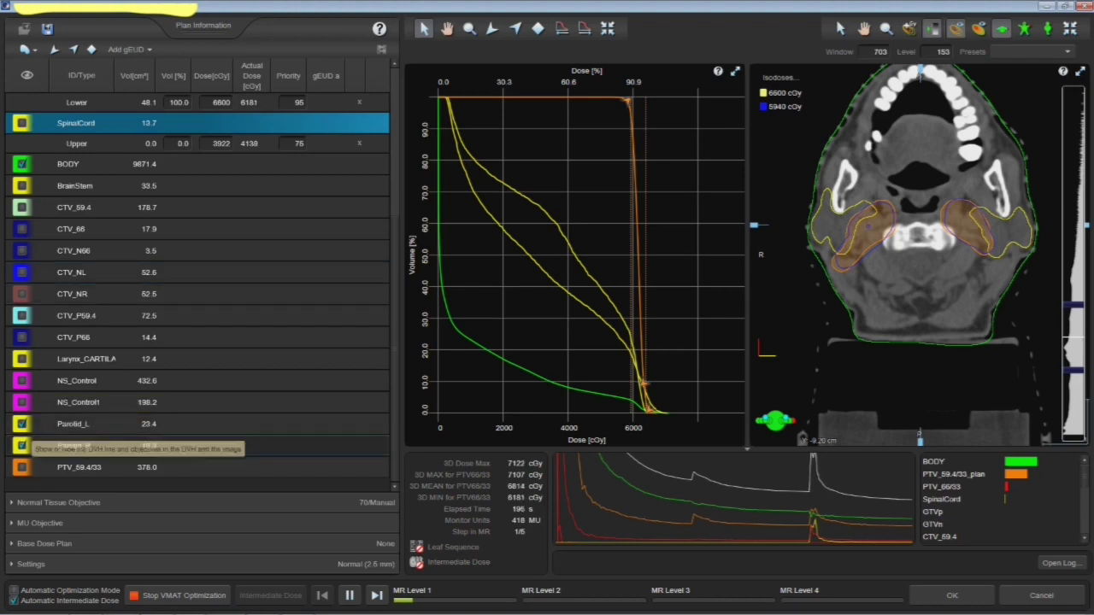
{"action": "left_click", "coordinate": [21, 445]}
- Add a mean objective of 2800 cGy with priority 55 to Parotid_L
{"action": "left_click", "coordinate": [72, 424]}
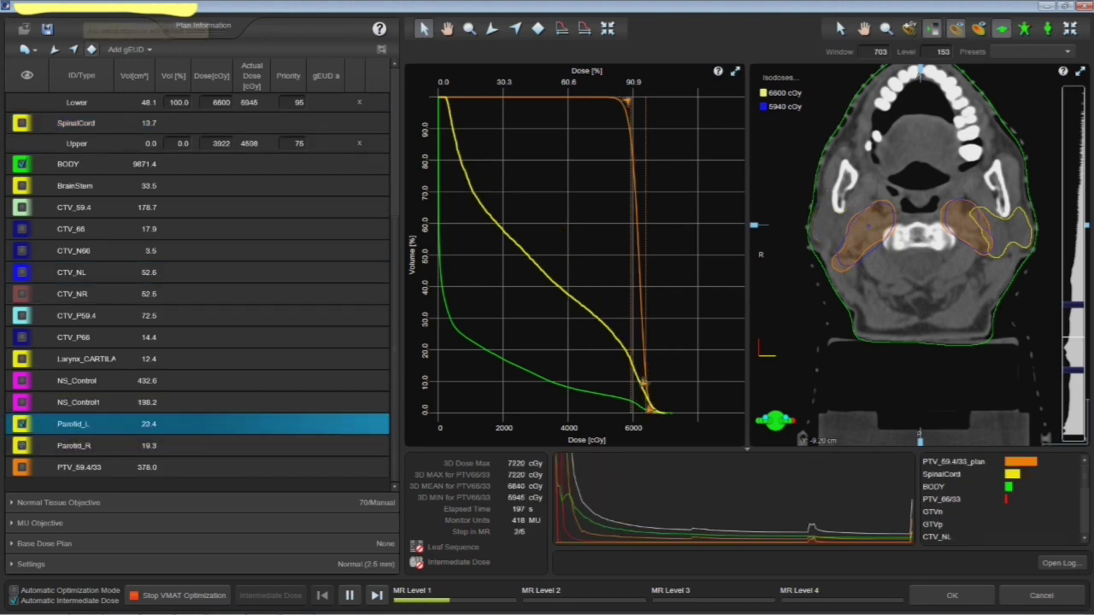
{"action": "left_click", "coordinate": [92, 48]}
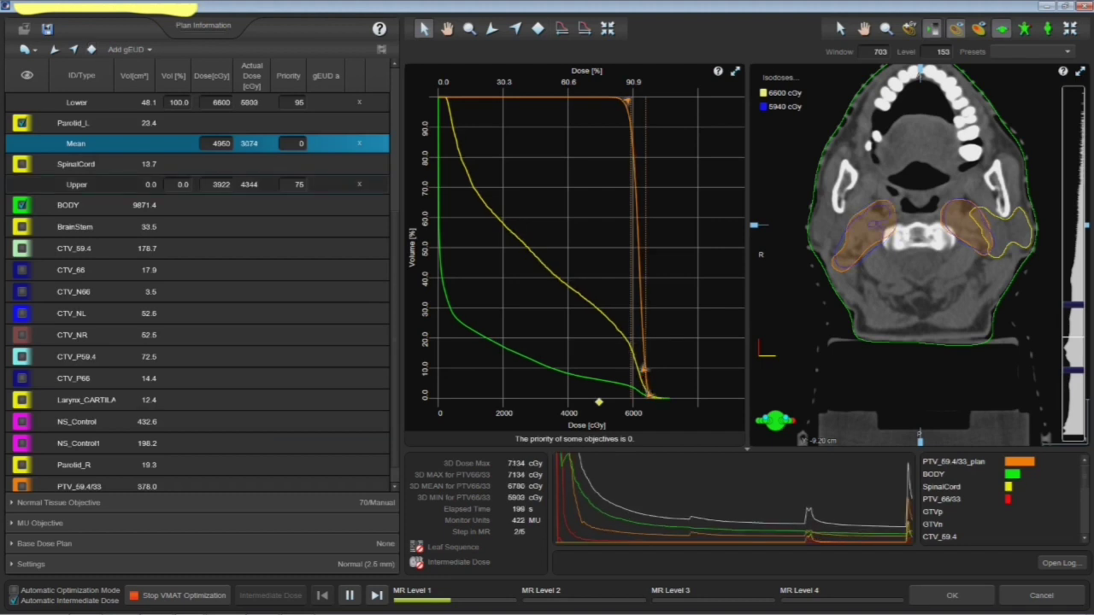
{"action": "double_click", "coordinate": [221, 143]}
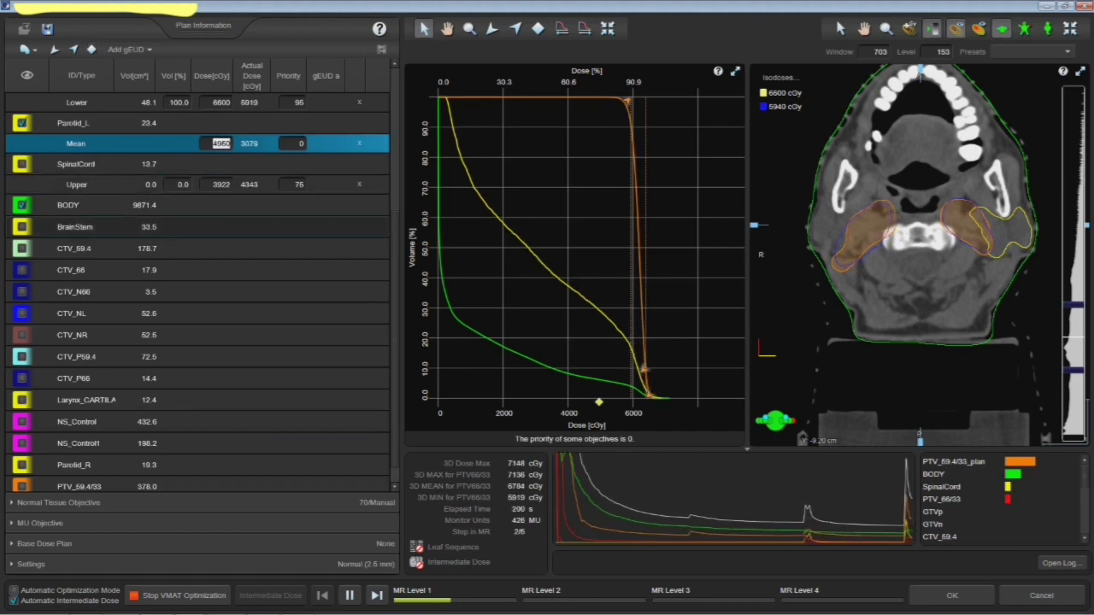
{"action": "type", "text": "2800"}
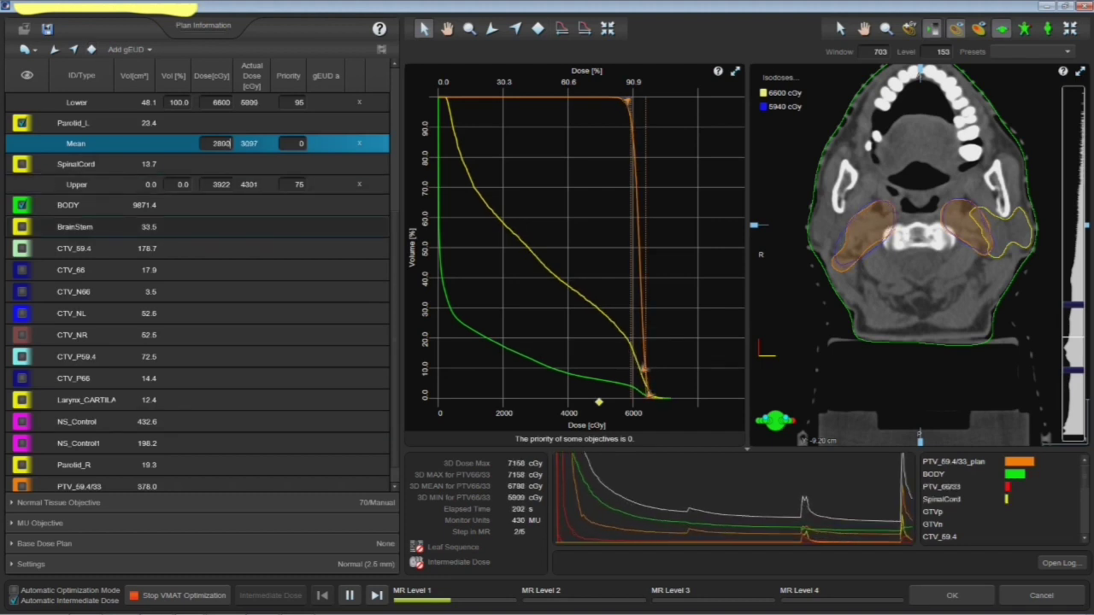
{"action": "key", "text": "Tab"}
{"action": "type", "text": "55"}
{"action": "left_click", "coordinate": [299, 184]}
- Set the level of the blue isodose line to 5840 cGy
{"action": "scroll", "coordinate": [920, 255], "scroll_direction": "down", "scroll_amount": 8}
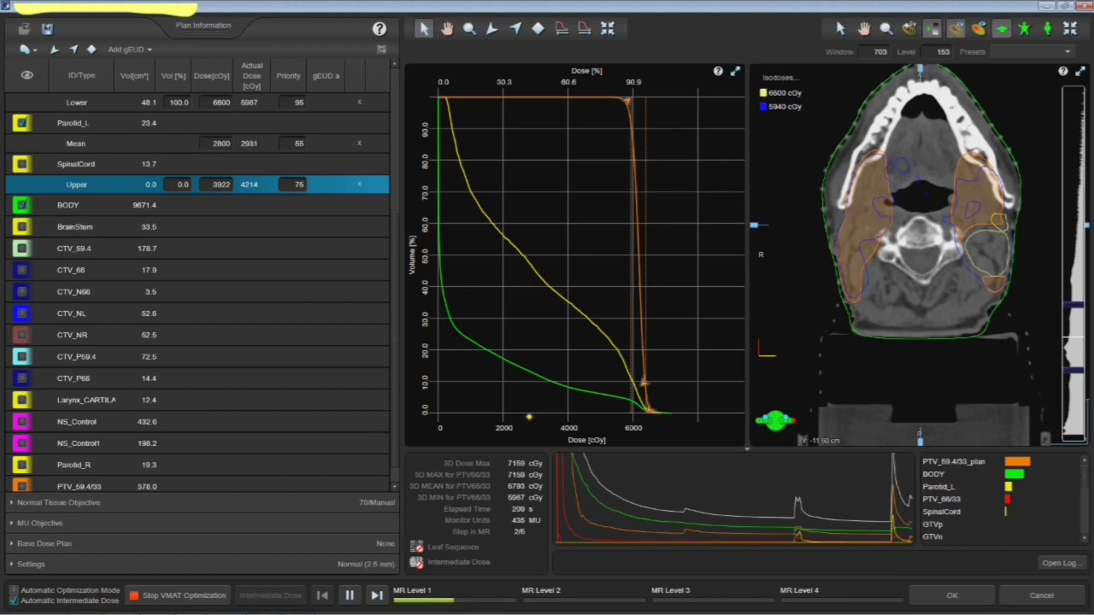
{"action": "scroll", "coordinate": [921, 205], "scroll_direction": "down", "scroll_amount": 10}
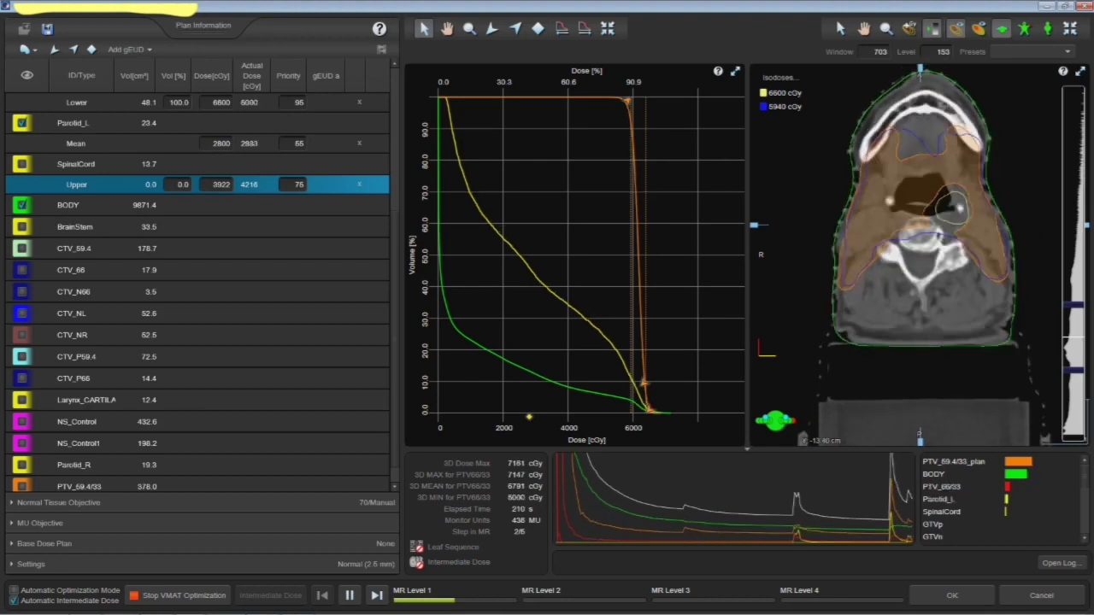
{"action": "scroll", "coordinate": [921, 256], "scroll_direction": "down", "scroll_amount": 14}
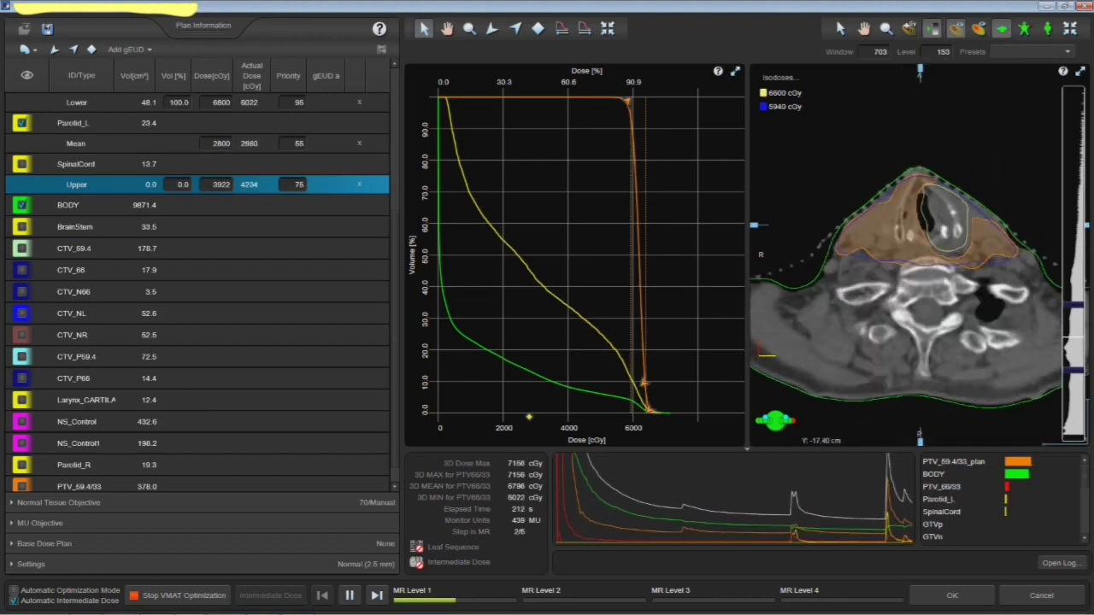
{"action": "scroll", "coordinate": [921, 256], "scroll_direction": "down", "scroll_amount": 2}
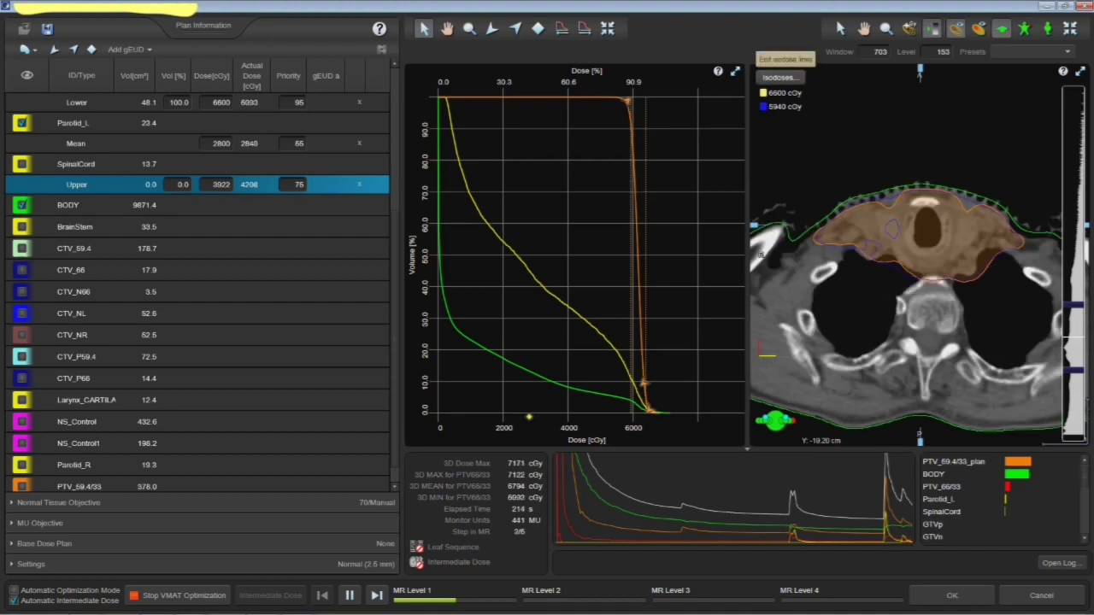
{"action": "left_click", "coordinate": [781, 78]}
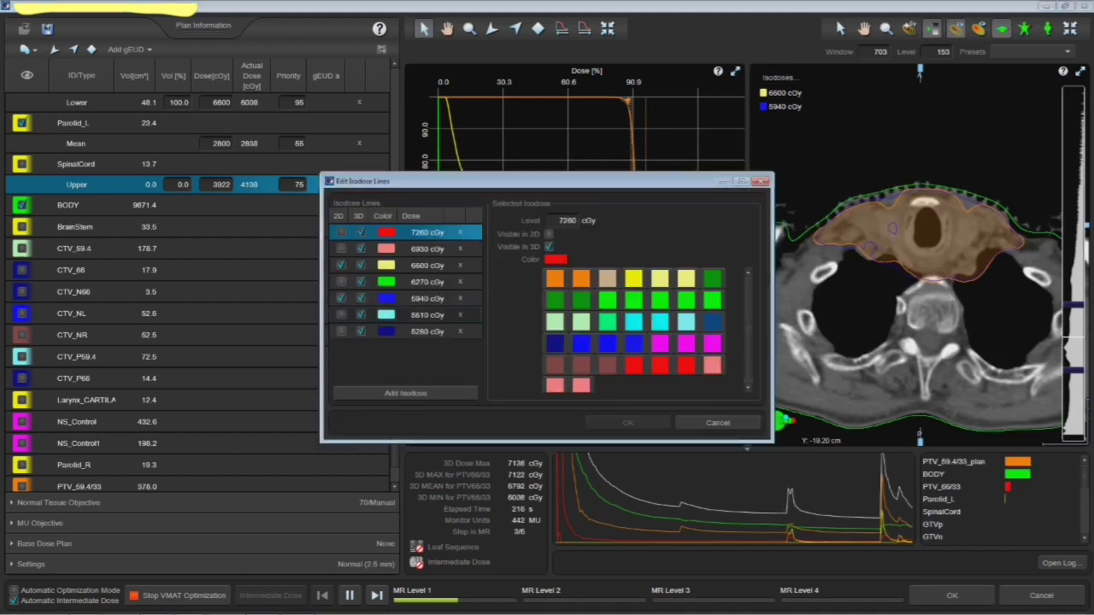
{"action": "left_click", "coordinate": [427, 298]}
{"action": "double_click", "coordinate": [568, 221]}
{"action": "type", "text": "5840"}
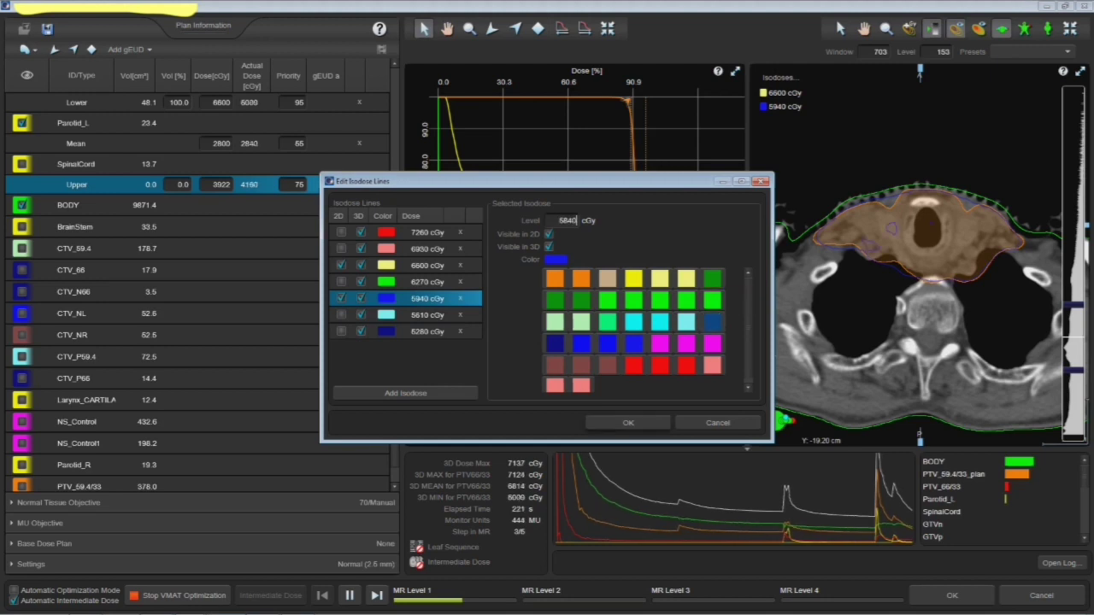
{"action": "left_click", "coordinate": [717, 423]}
- Check the 5840 cGy isodose coverage up to the parotid level and put the optimization on hold
{"action": "scroll", "coordinate": [919, 256], "scroll_direction": "up", "scroll_amount": 20}
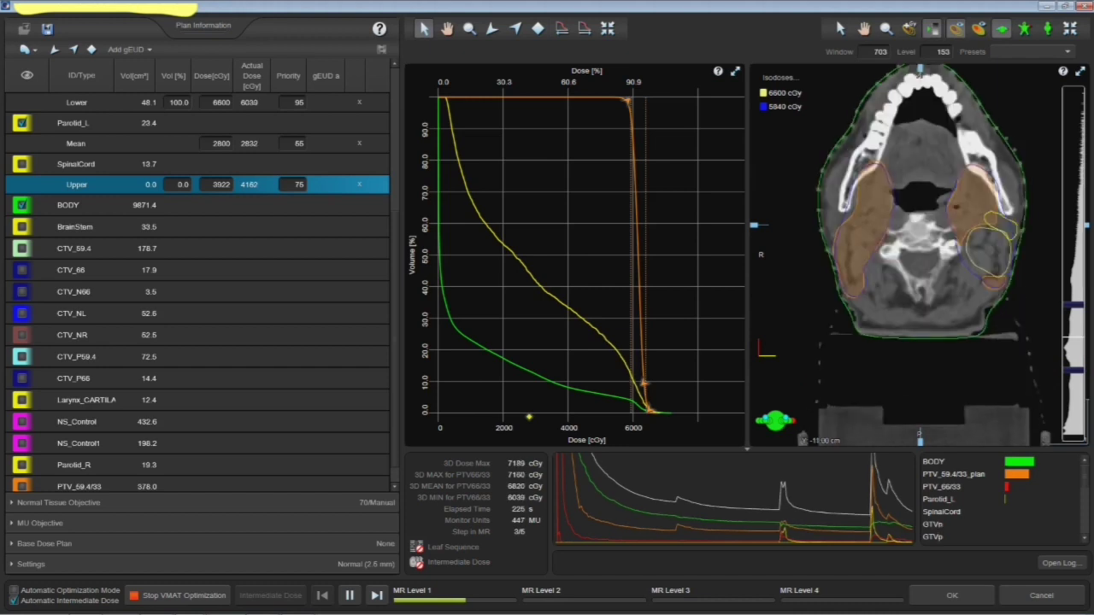
{"action": "scroll", "coordinate": [918, 206], "scroll_direction": "up", "scroll_amount": 3}
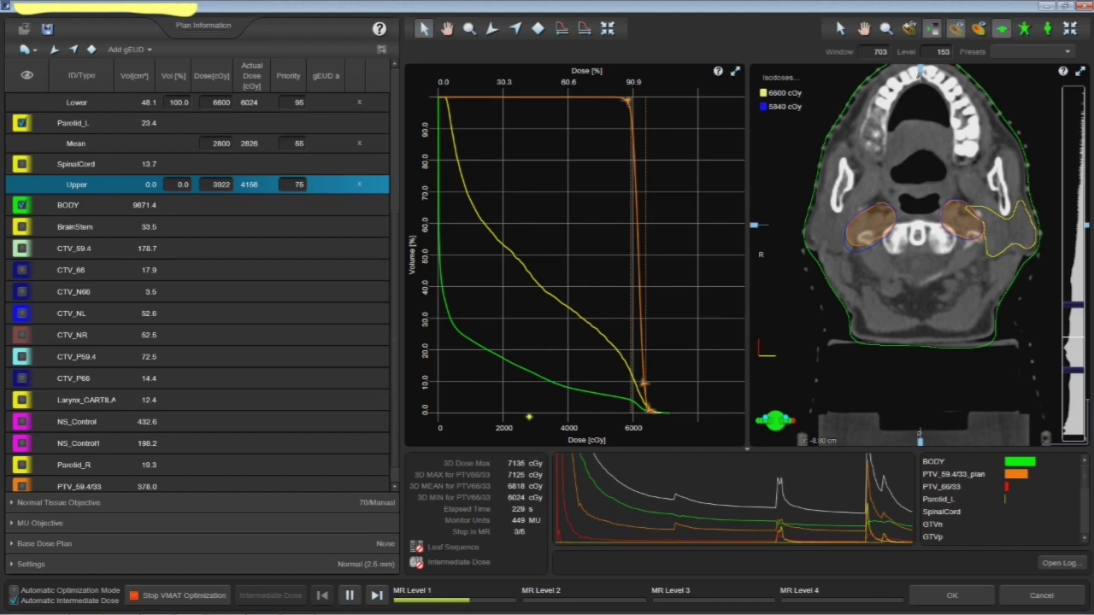
{"action": "left_click", "coordinate": [221, 185]}
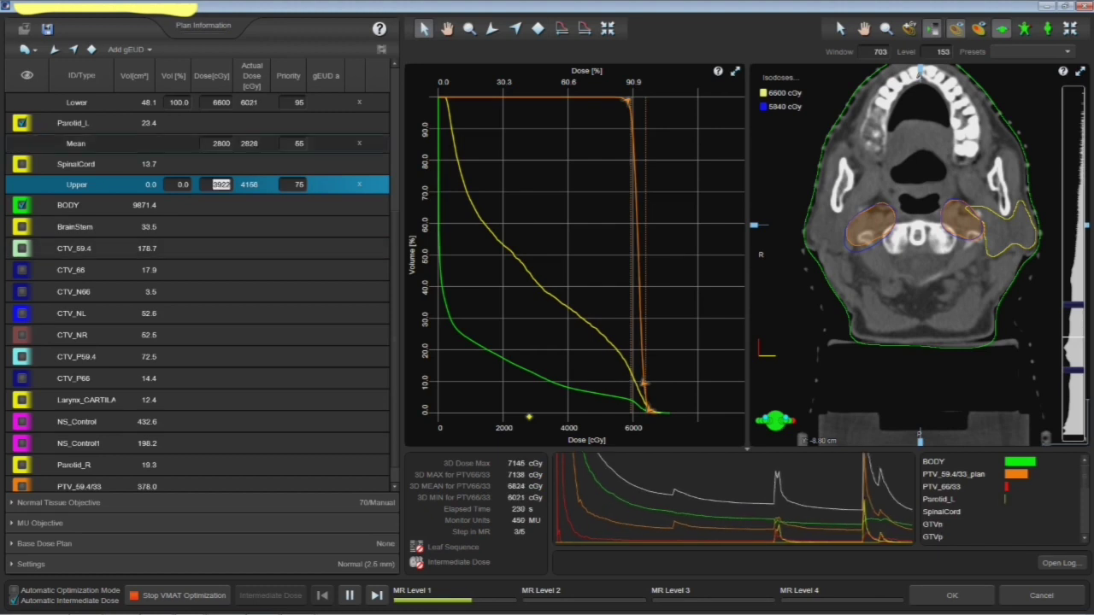
{"action": "left_click", "coordinate": [221, 144]}
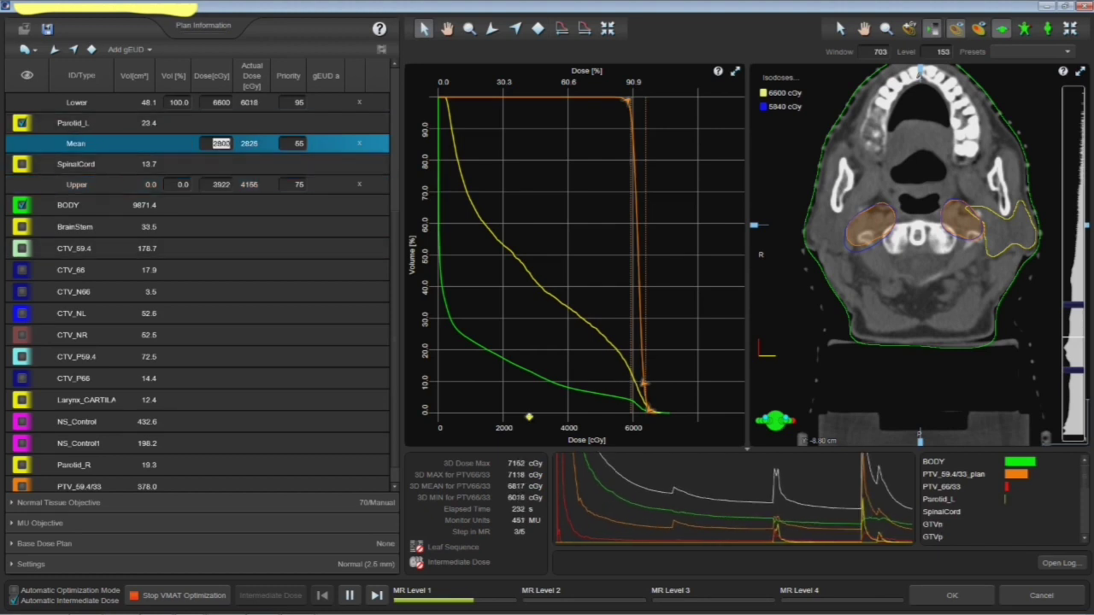
{"action": "scroll", "coordinate": [222, 315], "scroll_direction": "down", "scroll_amount": 1}
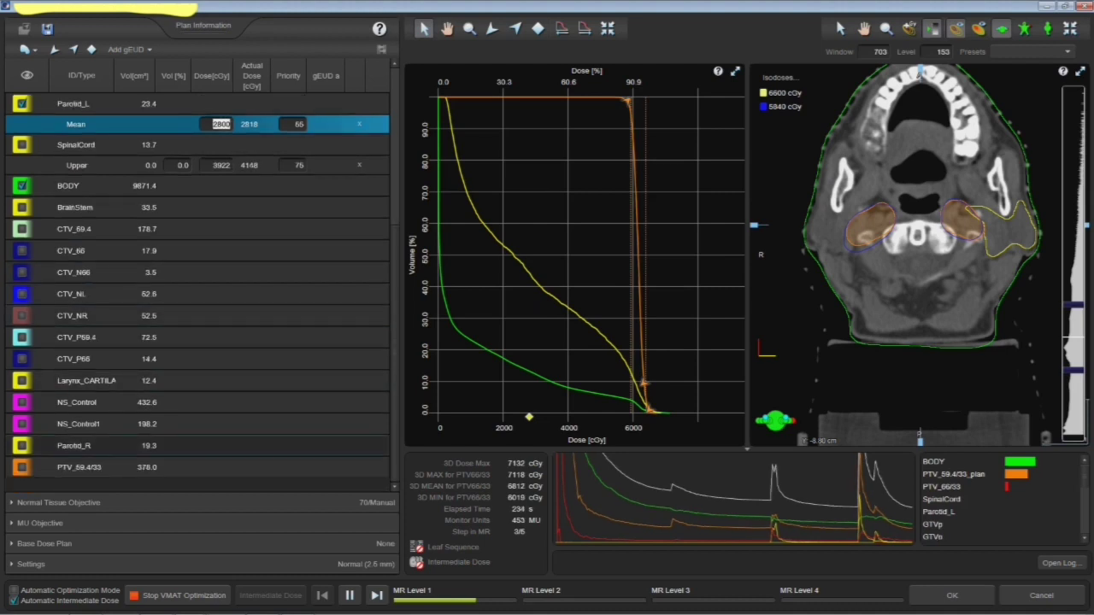
{"action": "left_click", "coordinate": [349, 595]}
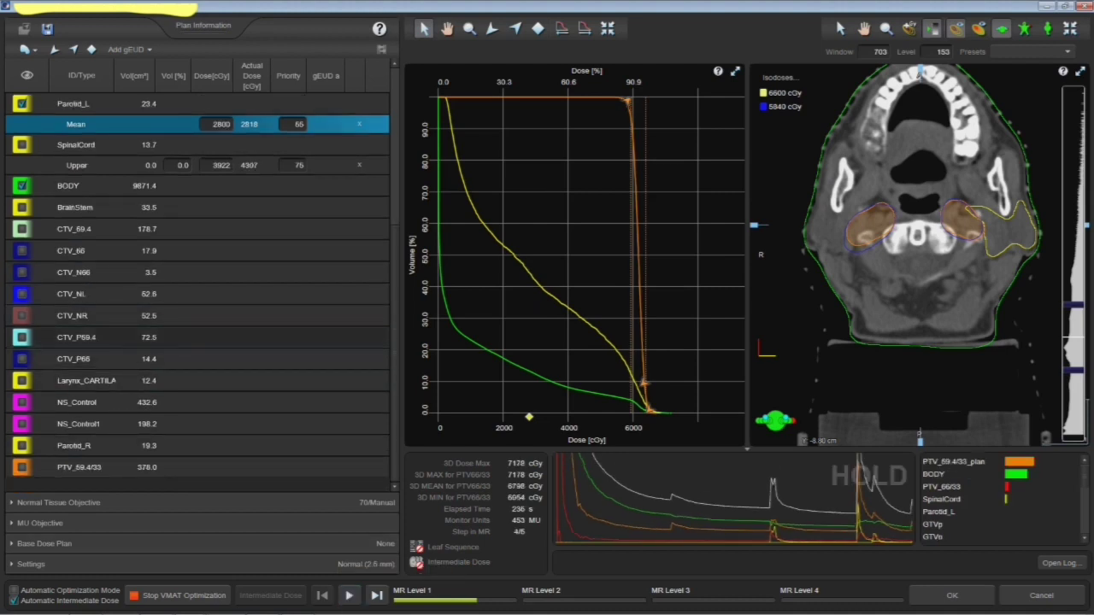
- Show Parotid_R in the DVH and image and add a mean objective of 2800 cGy with priority 55 to it
{"action": "left_click", "coordinate": [22, 445]}
{"action": "left_click", "coordinate": [74, 445]}
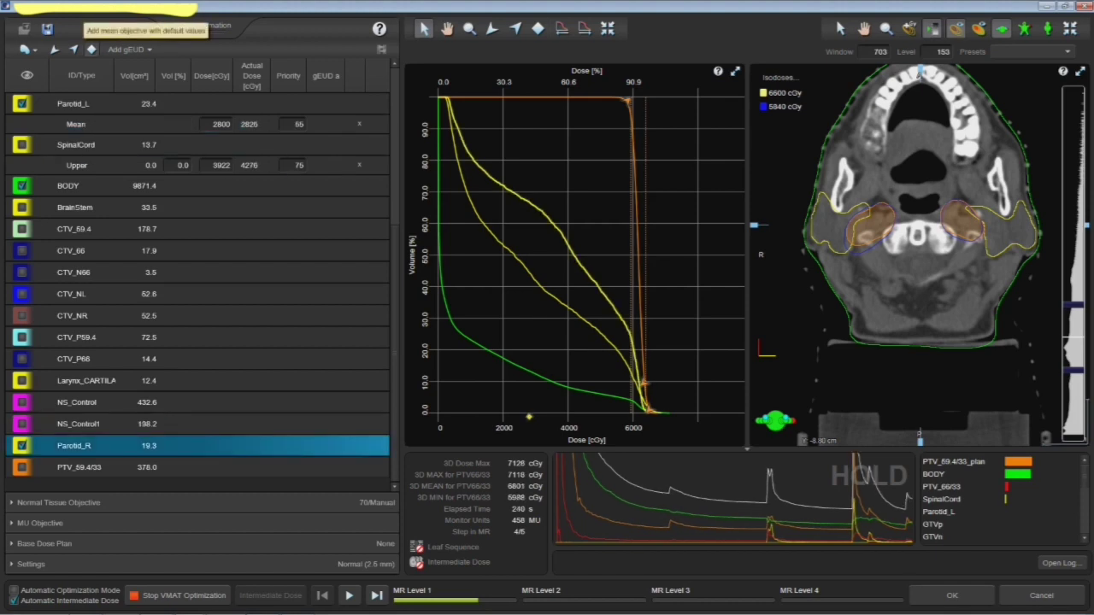
{"action": "left_click", "coordinate": [91, 49]}
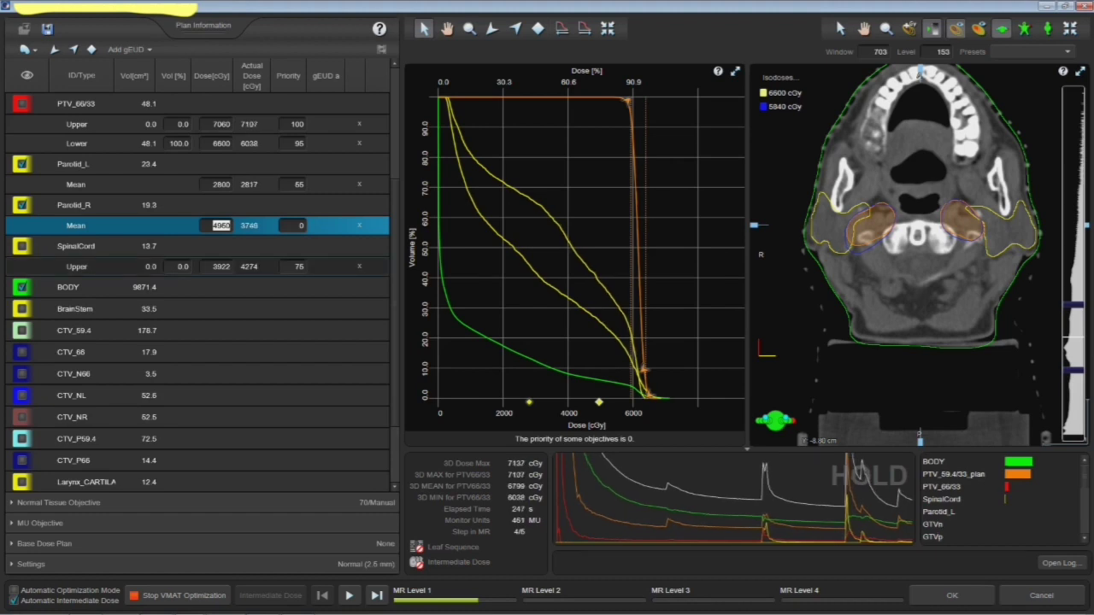
{"action": "type", "text": "2800"}
{"action": "key", "text": "Return"}
{"action": "key", "text": "Tab"}
{"action": "type", "text": "55"}
{"action": "key", "text": "Return"}
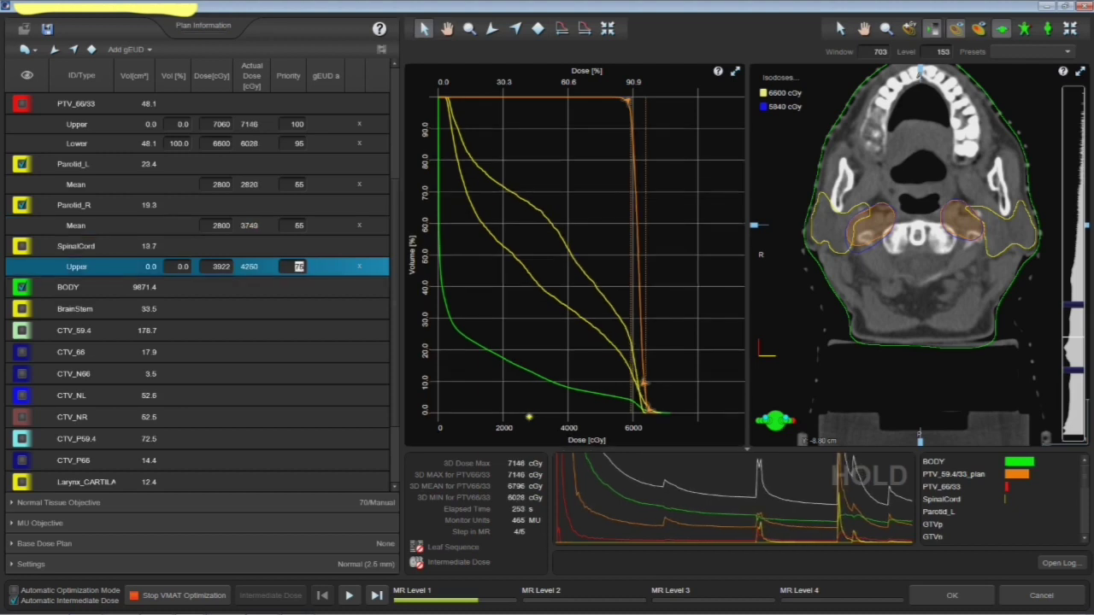
- Switch the patient image to the frontal view and show PTV_66/33 in the DVH and image
{"action": "left_click", "coordinate": [220, 225]}
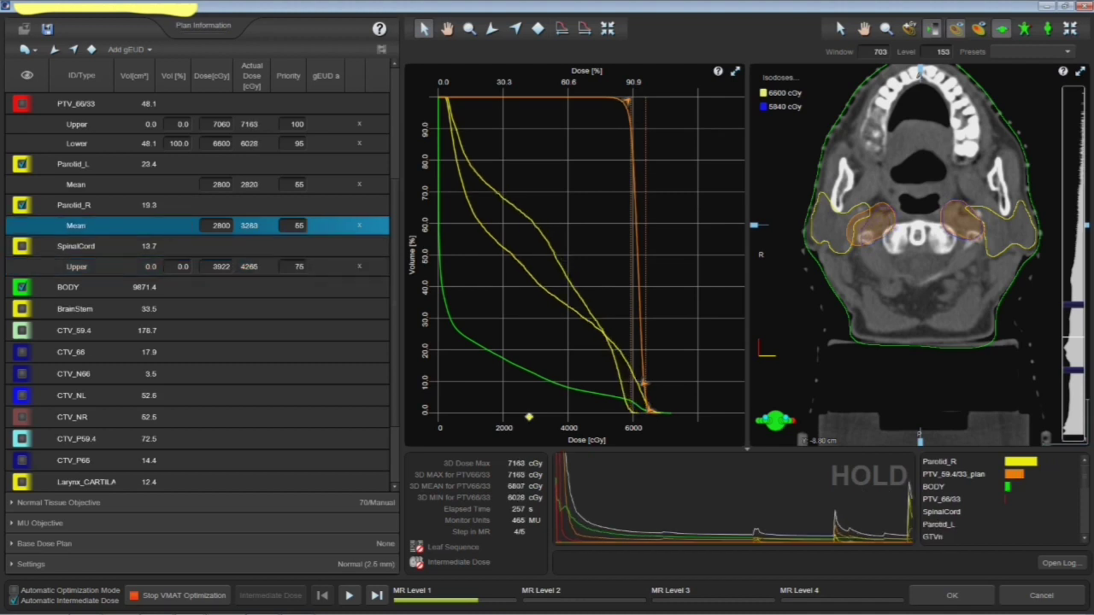
{"action": "left_click", "coordinate": [1025, 29]}
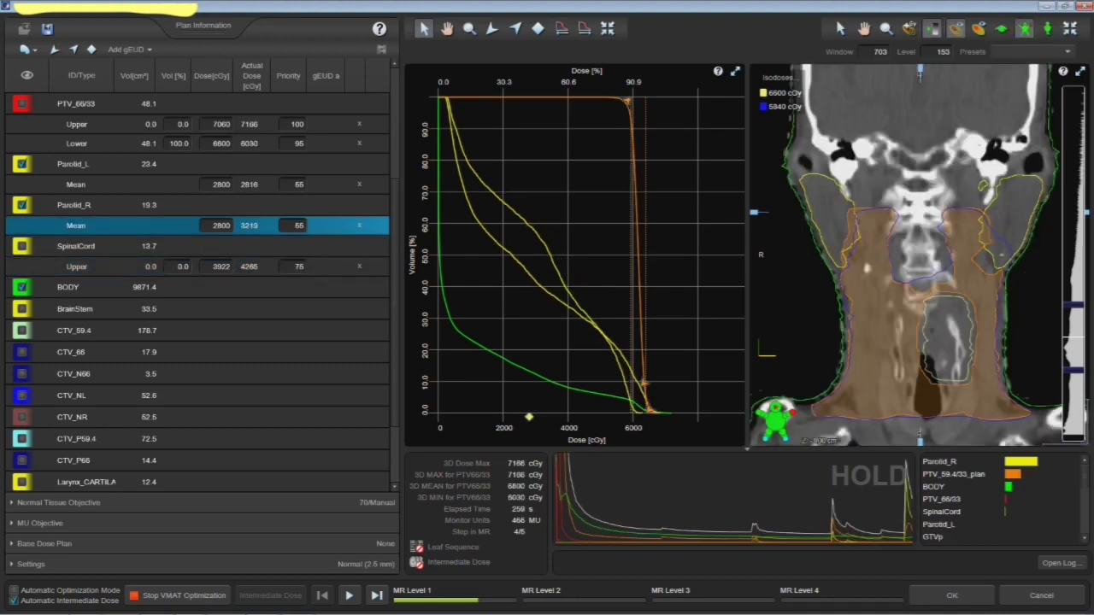
{"action": "scroll", "coordinate": [920, 254], "scroll_direction": "down", "scroll_amount": 3}
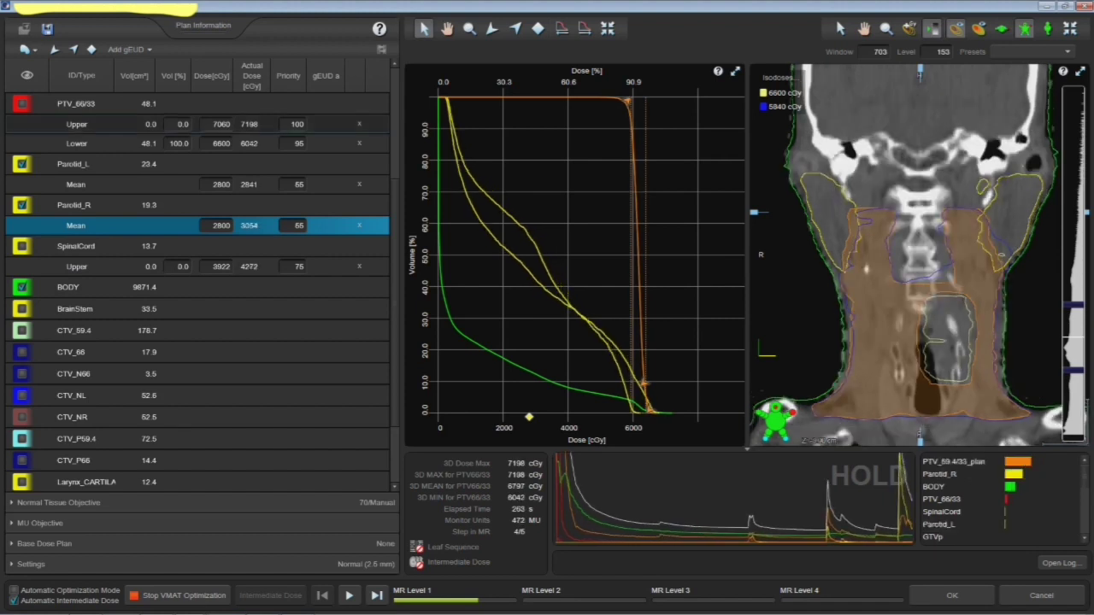
{"action": "left_click", "coordinate": [230, 103]}
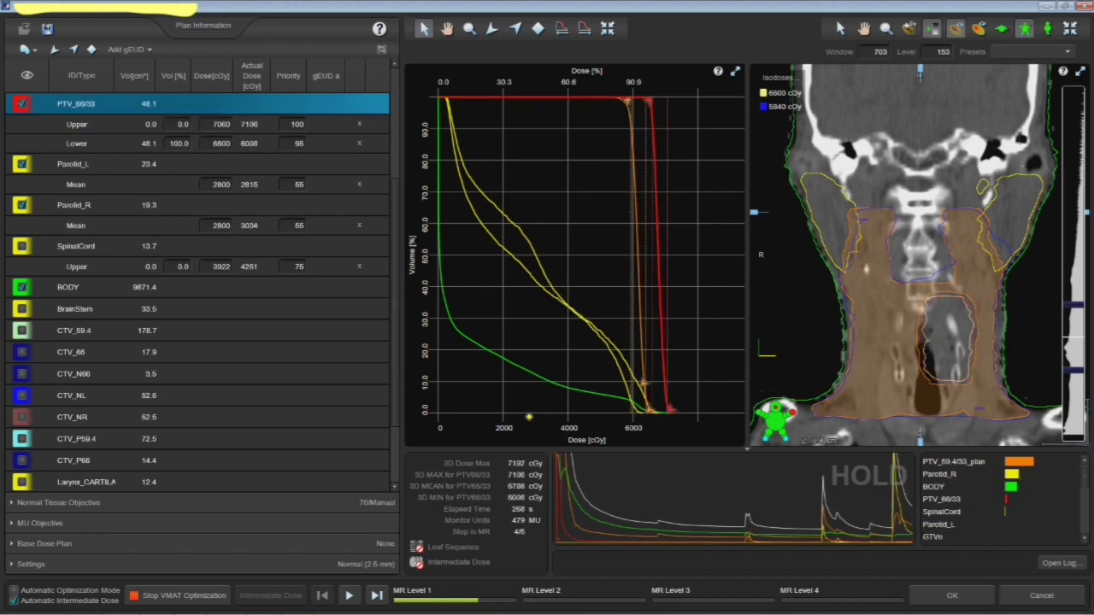
- Hide Parotid_R and examine the isodose coverage of the targets and the overlap with Parotid_L through the frontal slices
{"action": "scroll", "coordinate": [918, 257], "scroll_direction": "down", "scroll_amount": 6}
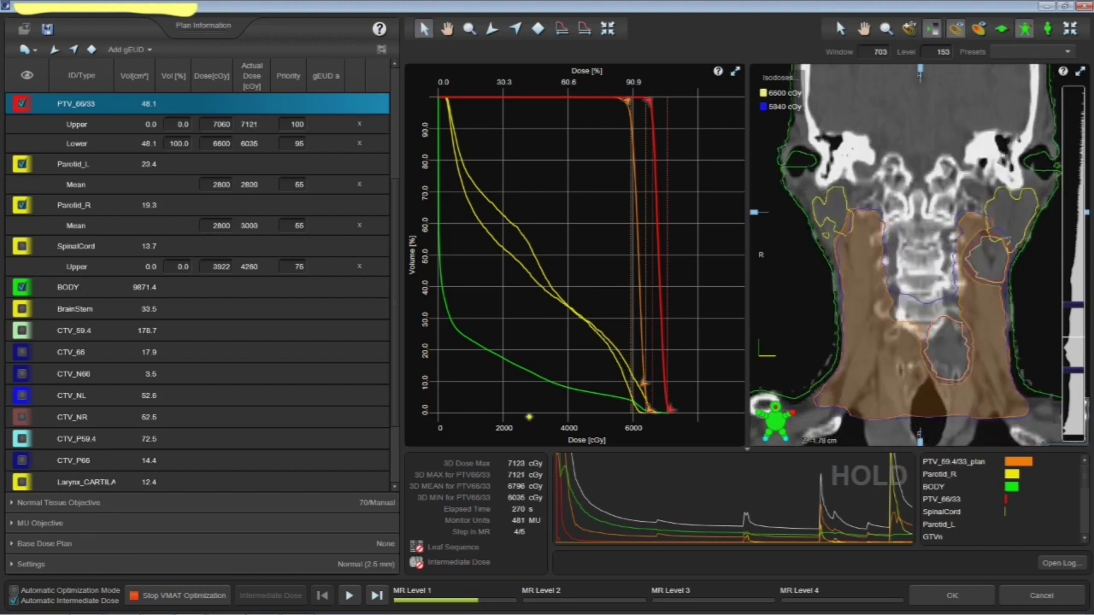
{"action": "scroll", "coordinate": [908, 242], "scroll_direction": "down", "scroll_amount": 1}
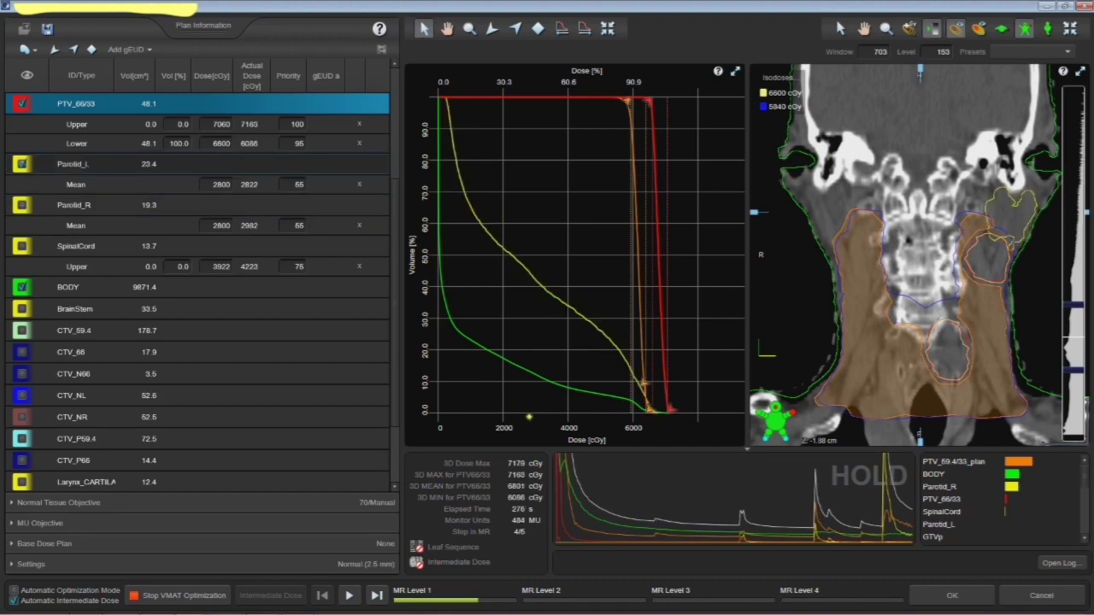
{"action": "scroll", "coordinate": [918, 257], "scroll_direction": "down", "scroll_amount": 5}
{"action": "scroll", "coordinate": [918, 256], "scroll_direction": "up", "scroll_amount": 10}
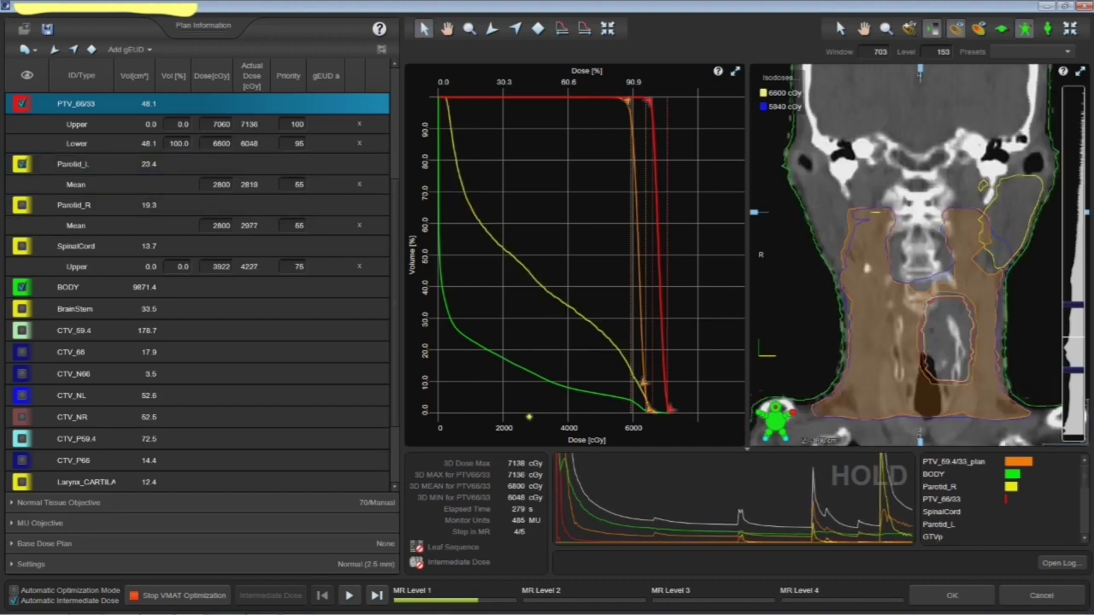
{"action": "scroll", "coordinate": [912, 255], "scroll_direction": "up", "scroll_amount": 5}
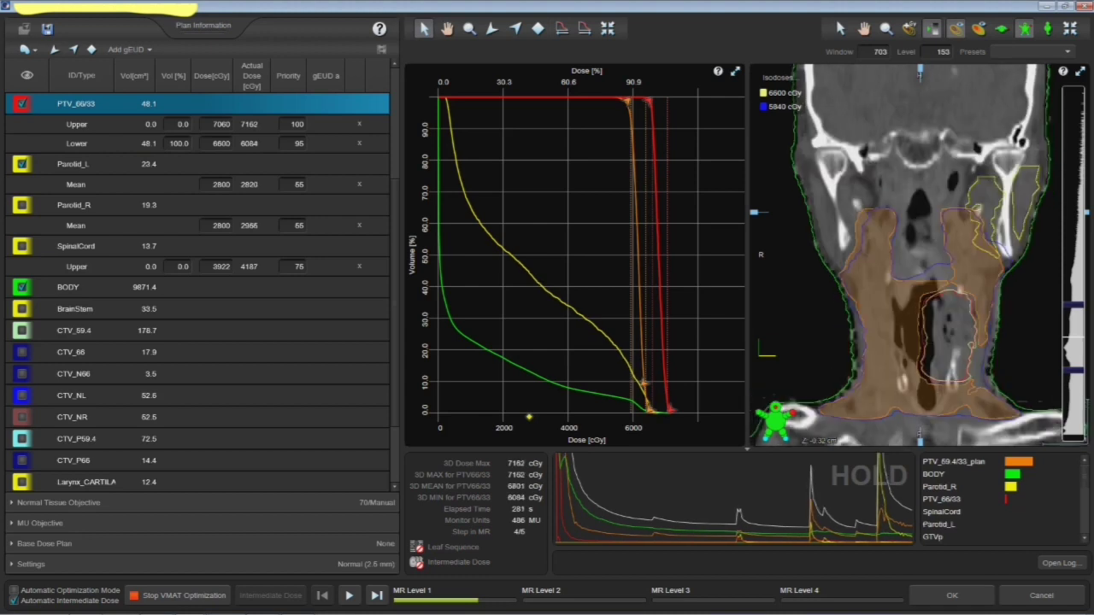
{"action": "scroll", "coordinate": [907, 248], "scroll_direction": "up", "scroll_amount": 2}
{"action": "scroll", "coordinate": [914, 254], "scroll_direction": "down", "scroll_amount": 6}
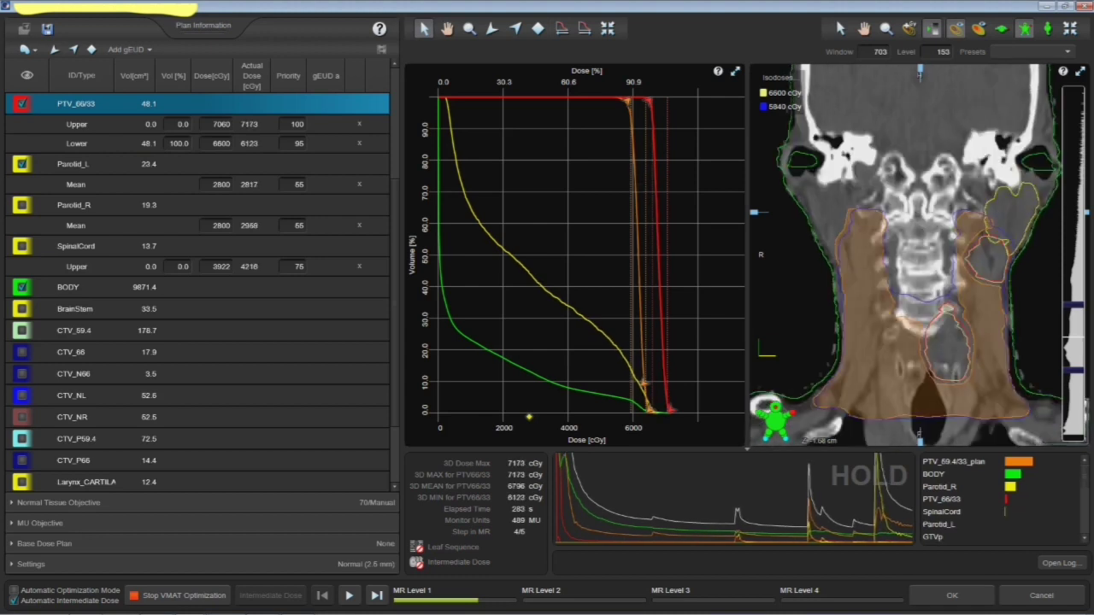
{"action": "scroll", "coordinate": [908, 248], "scroll_direction": "up", "scroll_amount": 3}
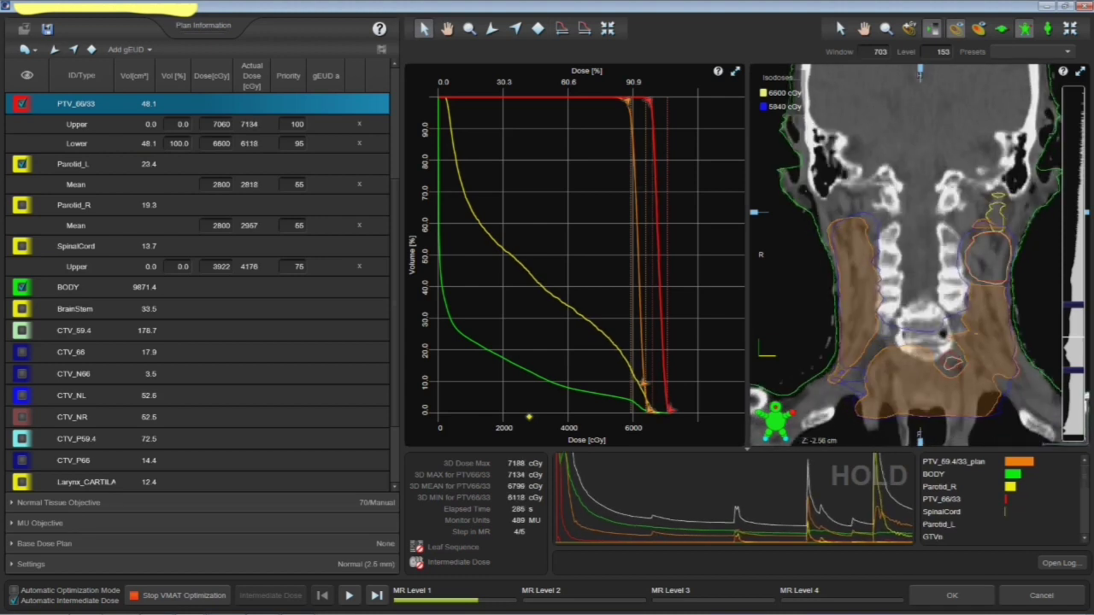
{"action": "scroll", "coordinate": [914, 254], "scroll_direction": "down", "scroll_amount": 3}
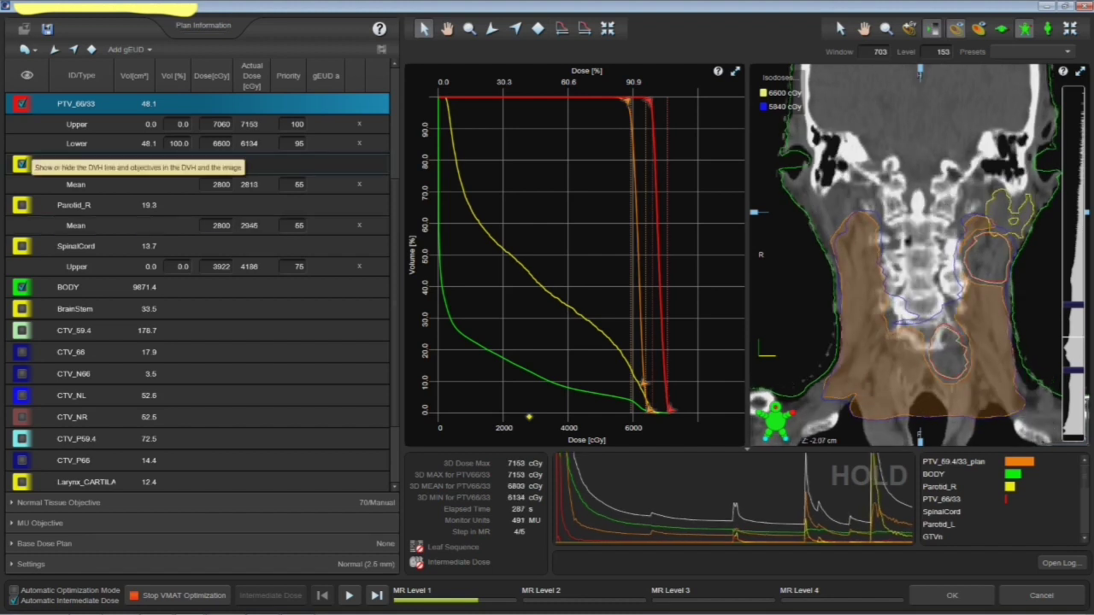
- Show Parotid_R instead of Parotid_L in the DVH and image, and set its mean dose objective to 2700 cGy
{"action": "left_click", "coordinate": [20, 163]}
{"action": "left_click", "coordinate": [22, 205]}
{"action": "left_click", "coordinate": [220, 225]}
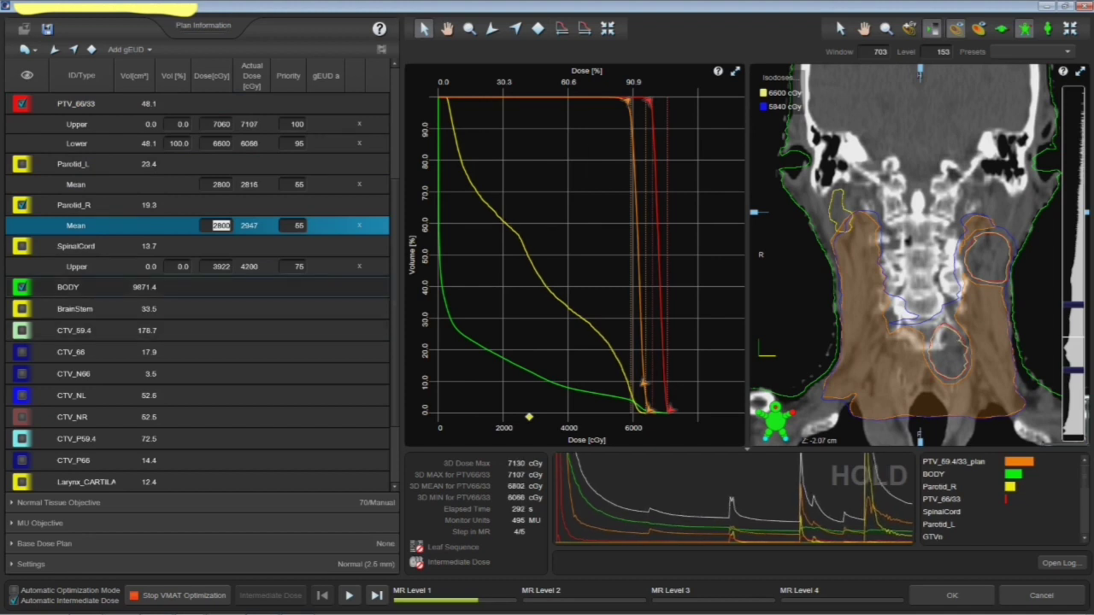
{"action": "type", "text": "2700"}
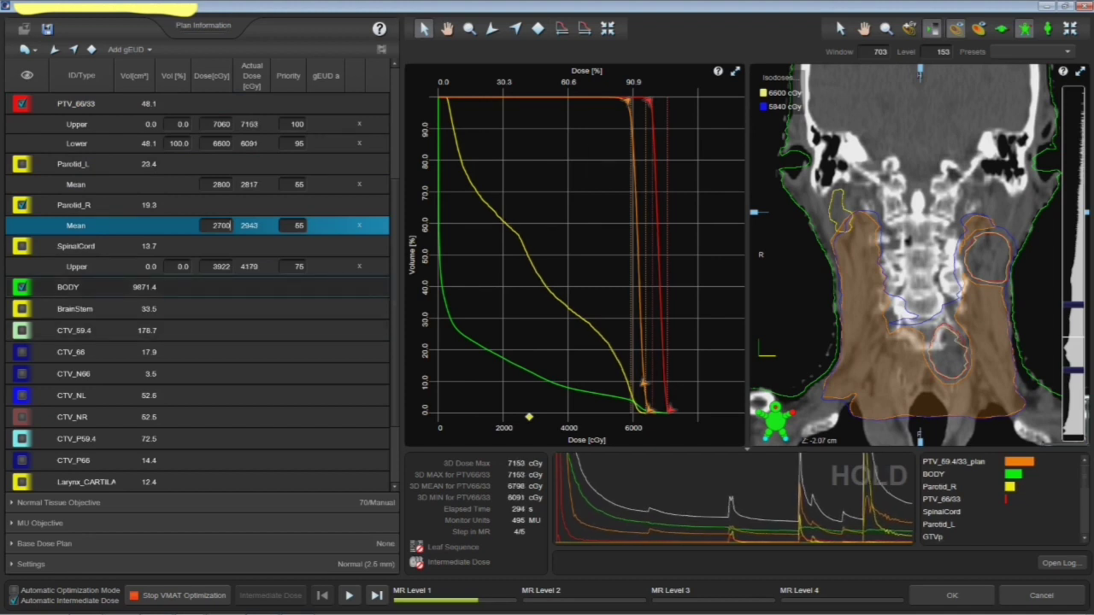
{"action": "key", "text": "Tab"}
- Resume the VMAT optimization from hold
{"action": "scroll", "coordinate": [919, 257], "scroll_direction": "down", "scroll_amount": 10}
{"action": "scroll", "coordinate": [906, 256], "scroll_direction": "down", "scroll_amount": 4}
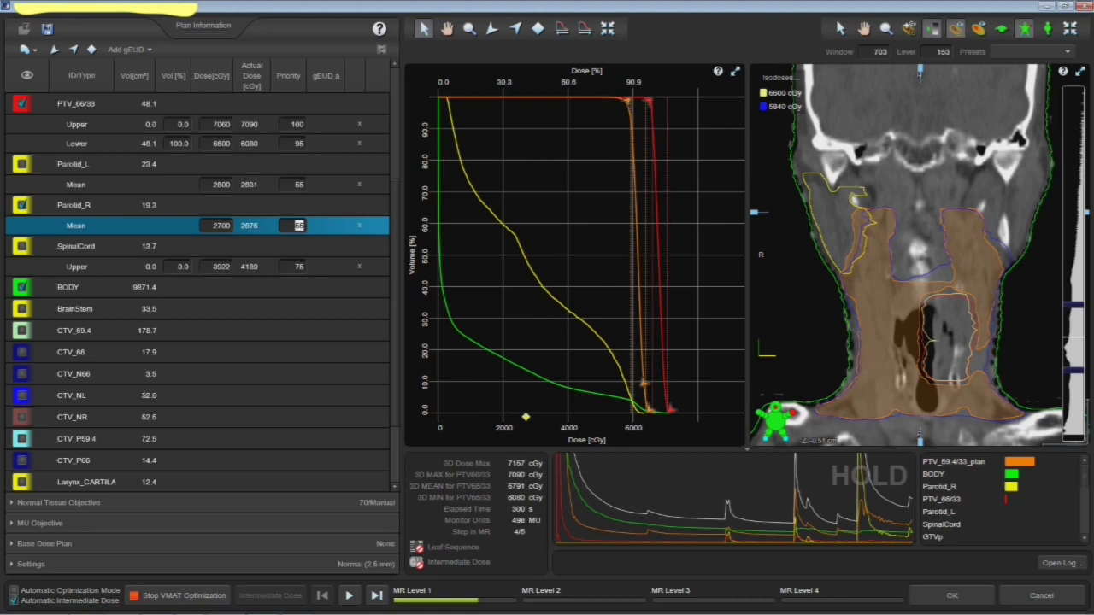
{"action": "left_click", "coordinate": [349, 596]}
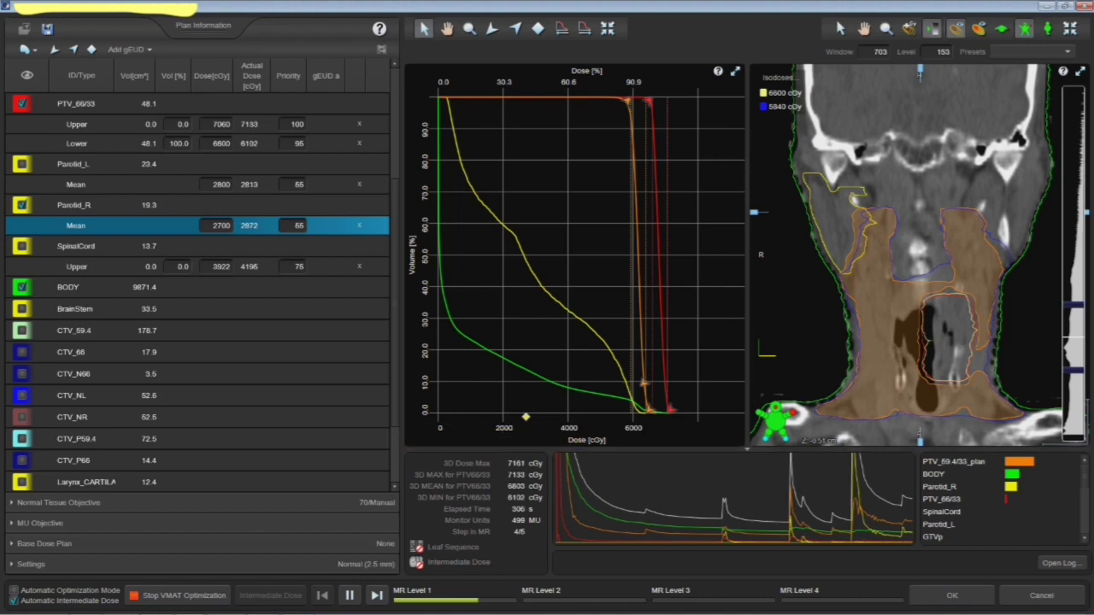
{"action": "scroll", "coordinate": [919, 255], "scroll_direction": "up", "scroll_amount": 4}
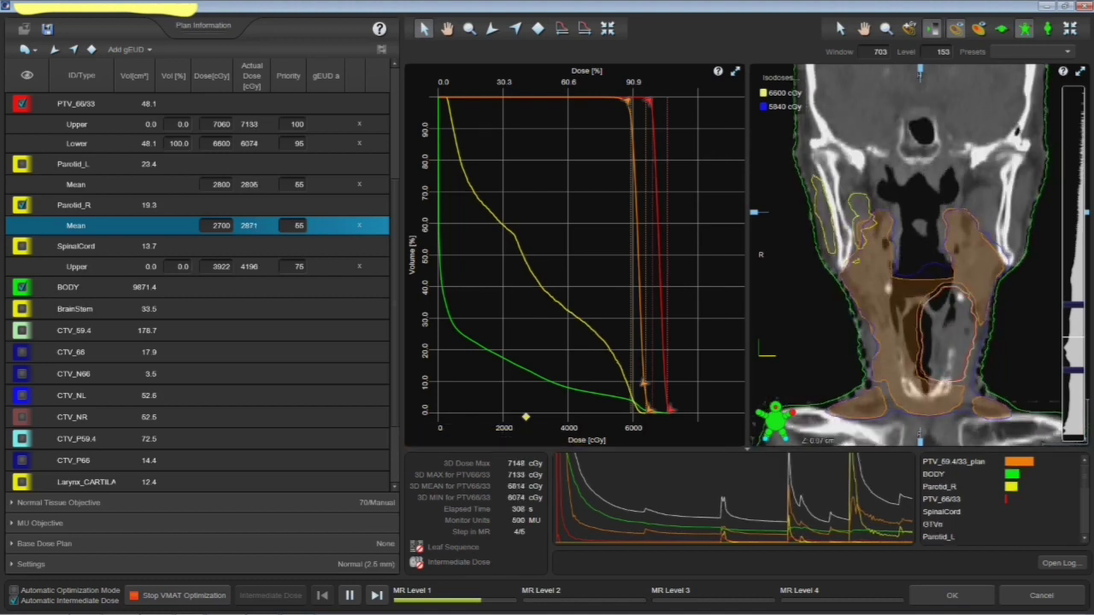
{"action": "scroll", "coordinate": [919, 255], "scroll_direction": "down", "scroll_amount": 5}
{"action": "scroll", "coordinate": [197, 282], "scroll_direction": "up", "scroll_amount": 4}
- Check the DVH curves of CTV_P59.4, CTV_P66, CTV_N66 and CTV_59.4 in turn, hiding each one again
{"action": "scroll", "coordinate": [22, 335], "scroll_direction": "down", "scroll_amount": 5}
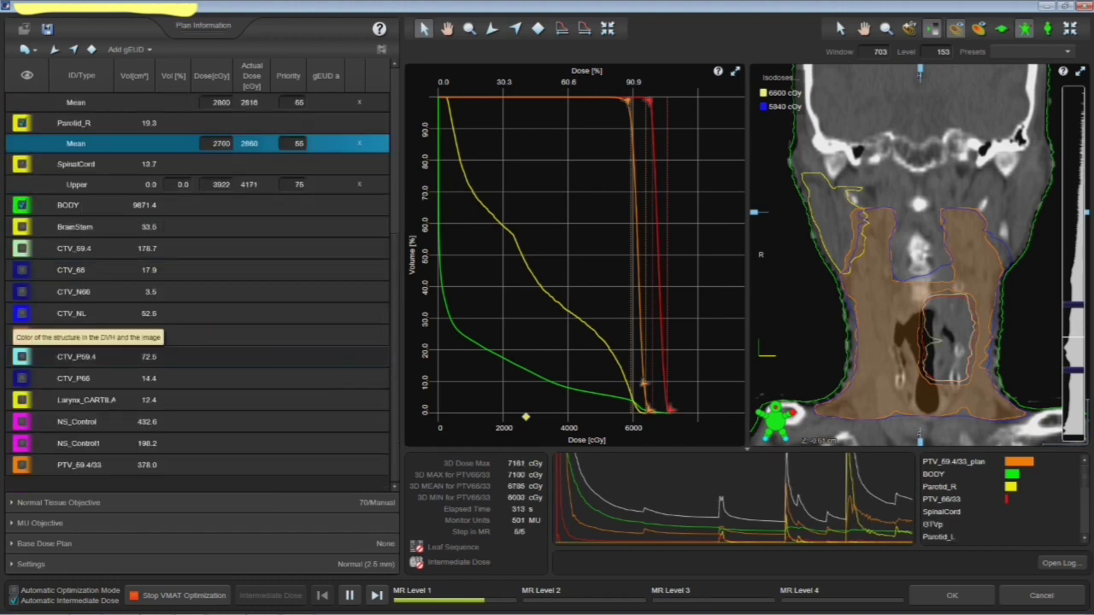
{"action": "left_click", "coordinate": [21, 356]}
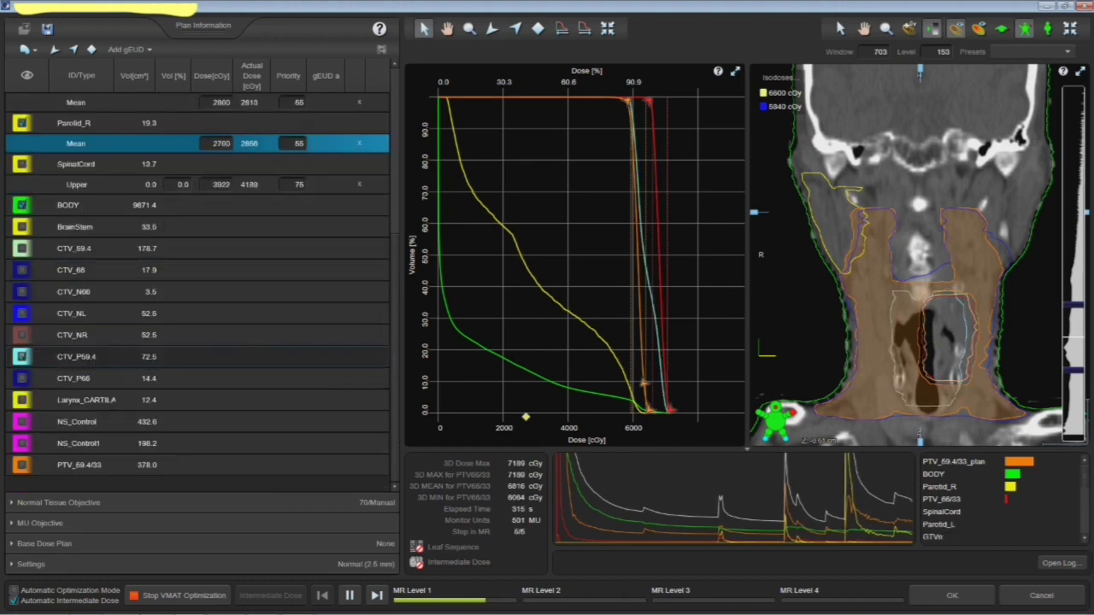
{"action": "left_click", "coordinate": [21, 357]}
{"action": "left_click", "coordinate": [22, 378]}
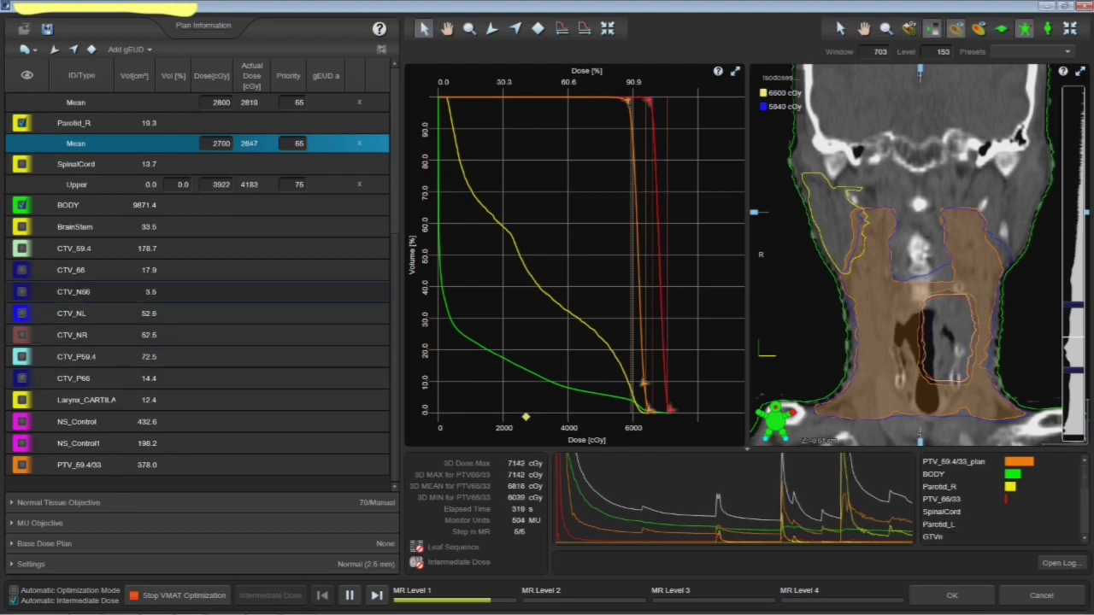
{"action": "left_click", "coordinate": [21, 292]}
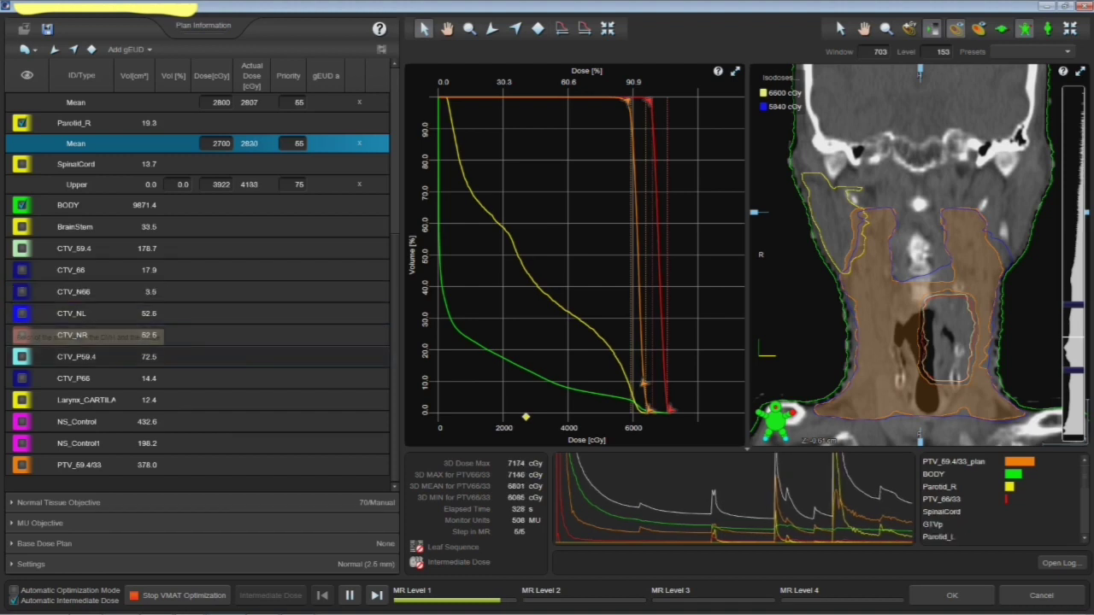
{"action": "left_click", "coordinate": [21, 248]}
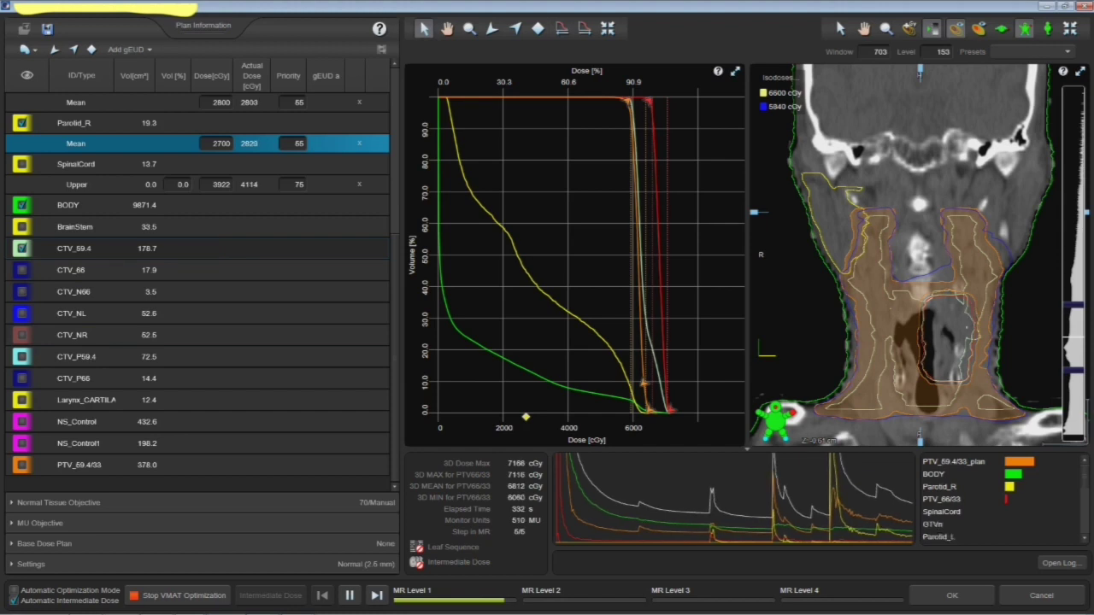
{"action": "left_click", "coordinate": [22, 248]}
{"action": "scroll", "coordinate": [918, 256], "scroll_direction": "down", "scroll_amount": 5}
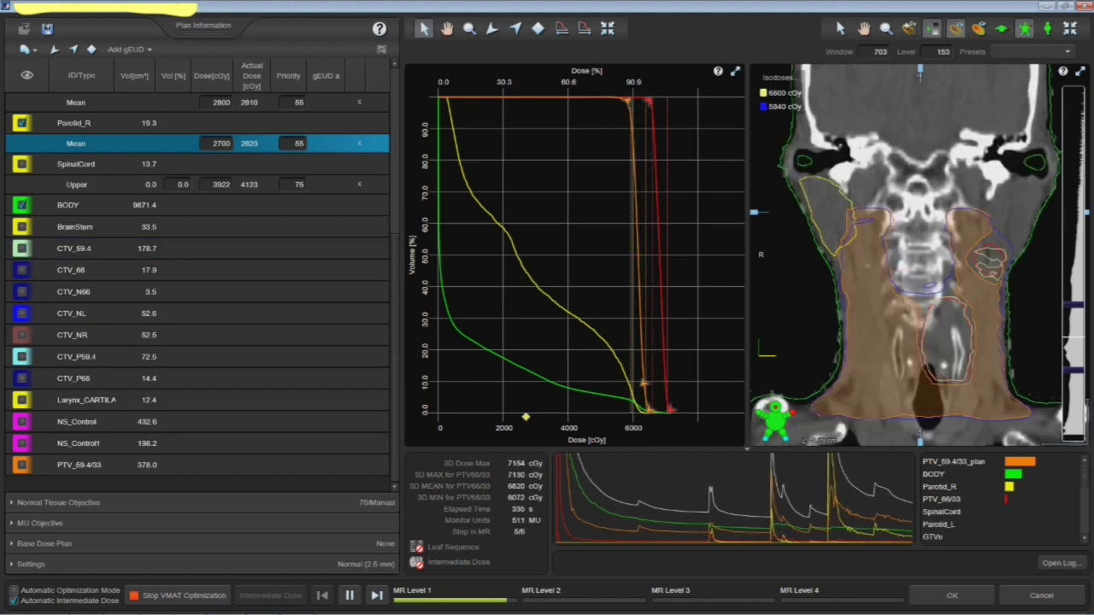
{"action": "scroll", "coordinate": [910, 256], "scroll_direction": "down", "scroll_amount": 3}
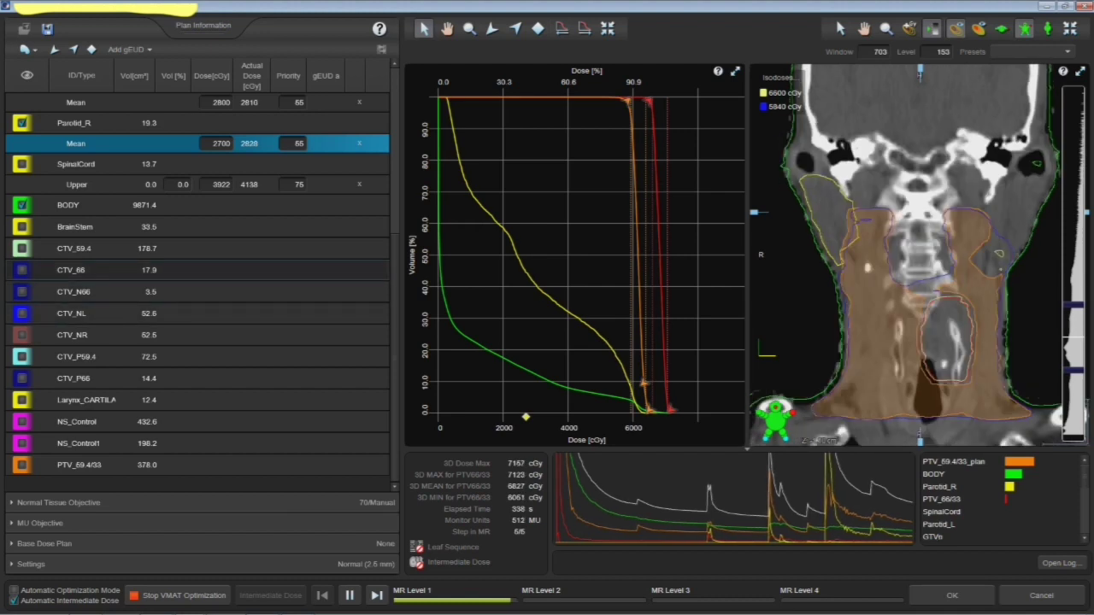
- Put the optimization on hold and set Parotid_R's mean objective to 2800 cGy with priority 50
{"action": "left_click", "coordinate": [221, 185]}
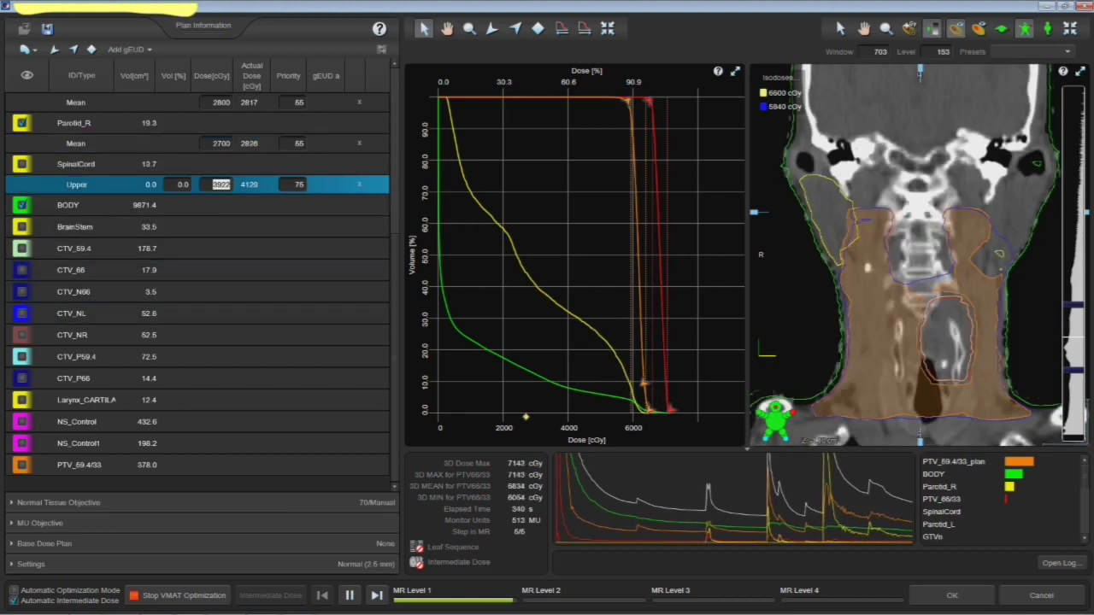
{"action": "left_click", "coordinate": [221, 143]}
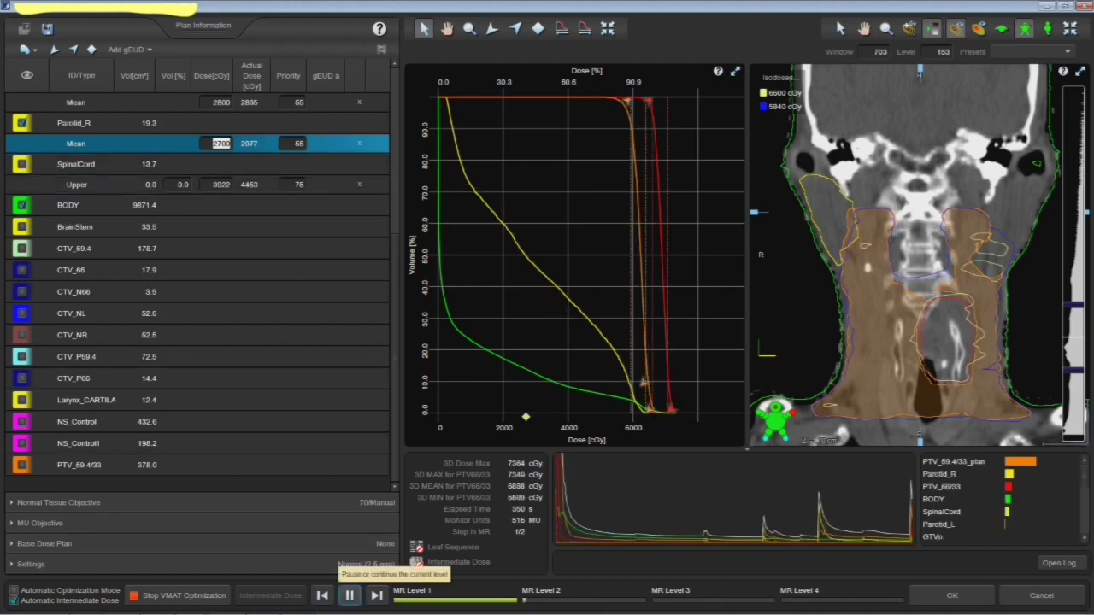
{"action": "left_click", "coordinate": [349, 595]}
{"action": "double_click", "coordinate": [222, 143]}
{"action": "type", "text": "2800"}
{"action": "key", "text": "Tab"}
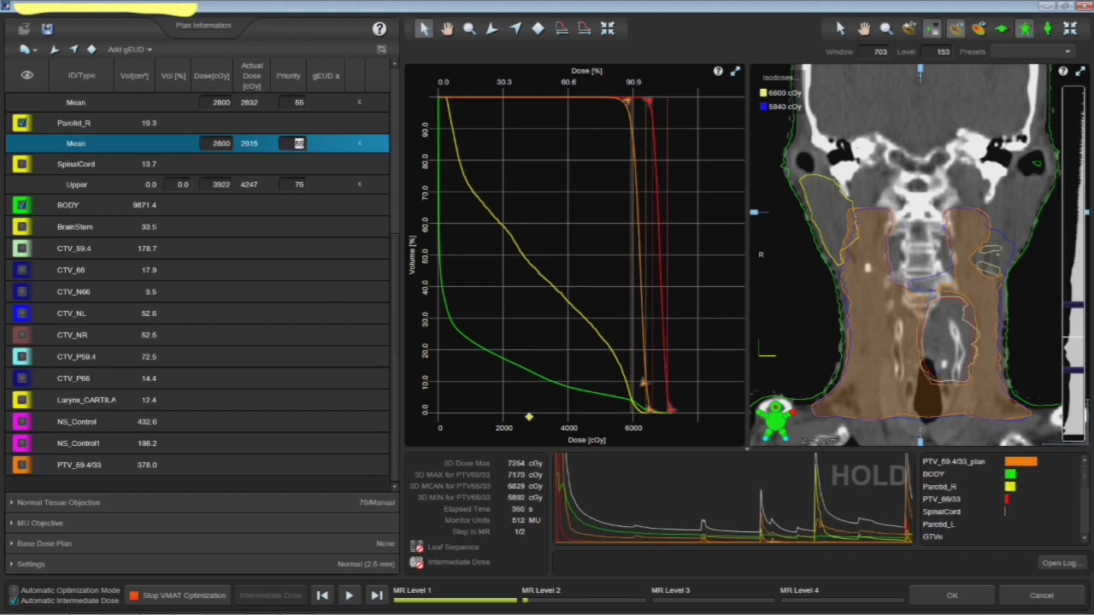
{"action": "type", "text": "60"}
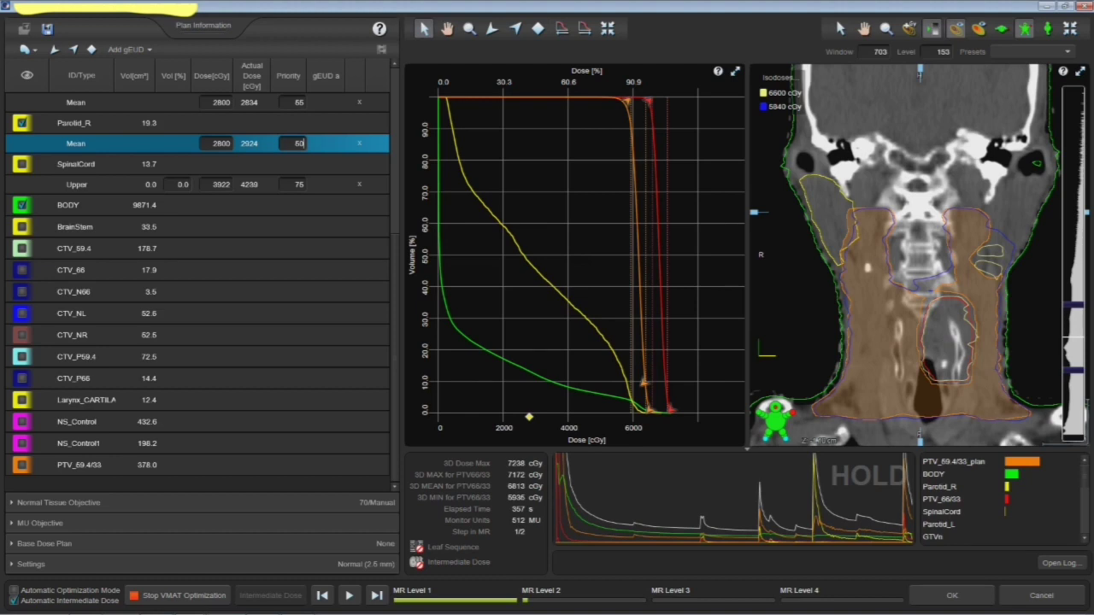
{"action": "key", "text": "Tab"}
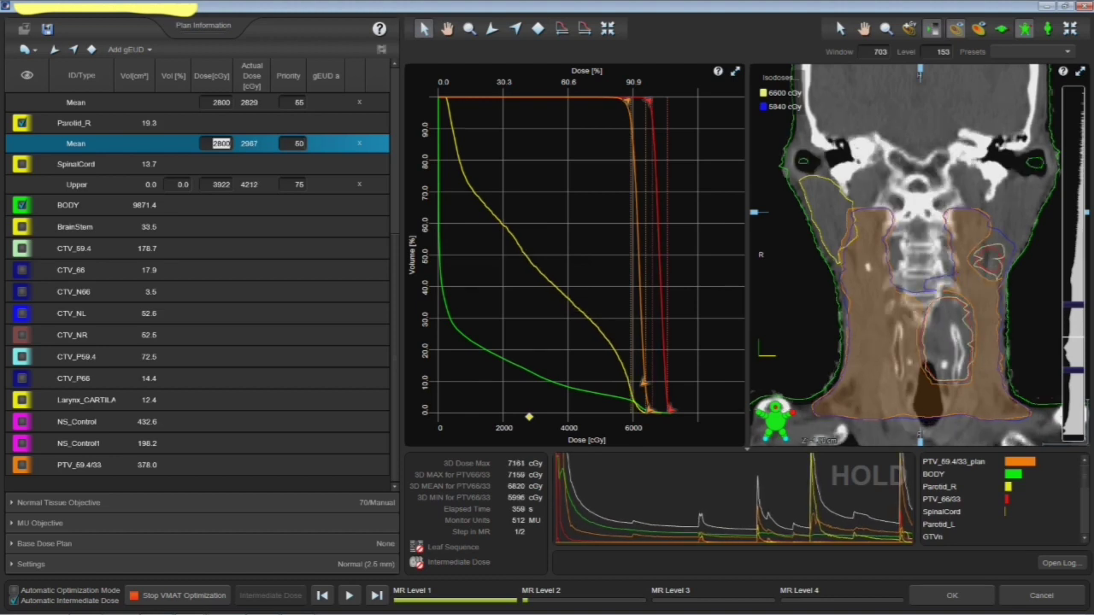
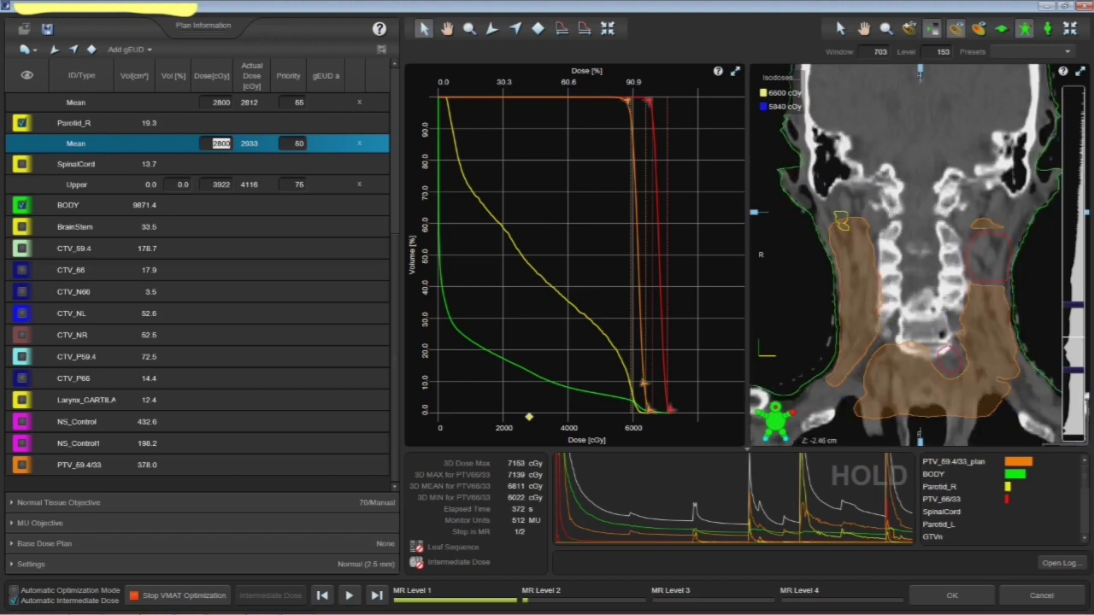
- Change the image to the axial plane, check the NS_Control1 structure, and display NS_Control in its place
{"action": "left_click", "coordinate": [1000, 28]}
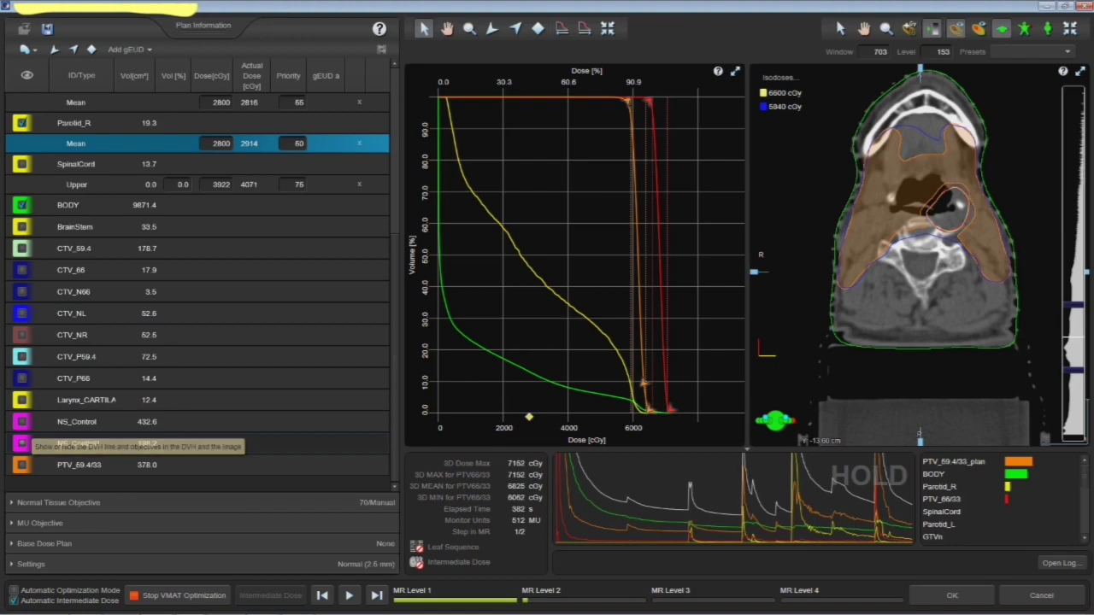
{"action": "left_click", "coordinate": [21, 443]}
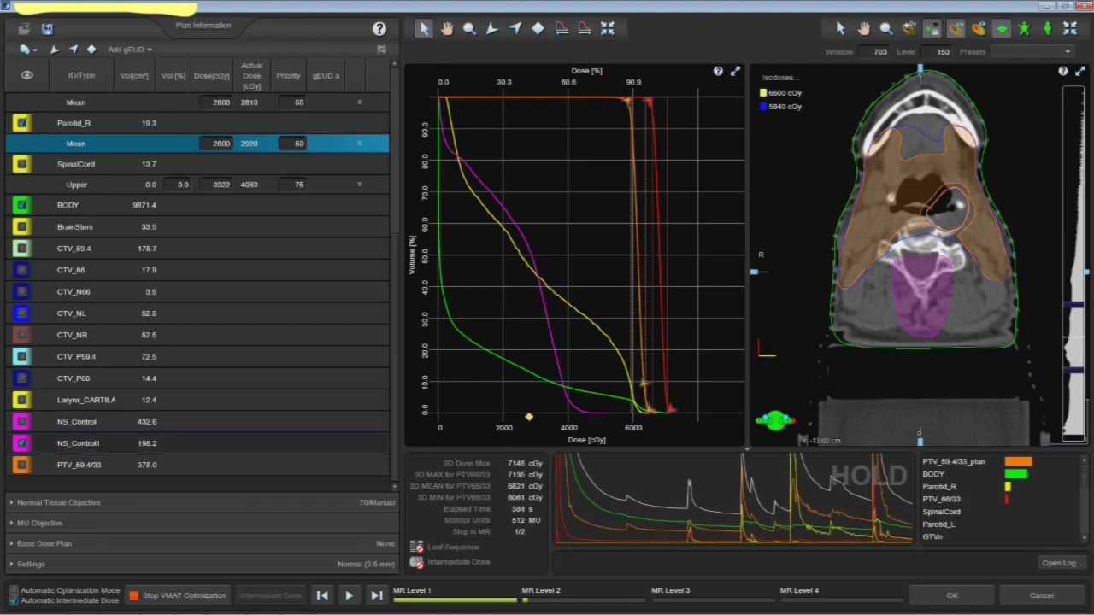
{"action": "left_click", "coordinate": [22, 442]}
{"action": "left_click", "coordinate": [22, 421]}
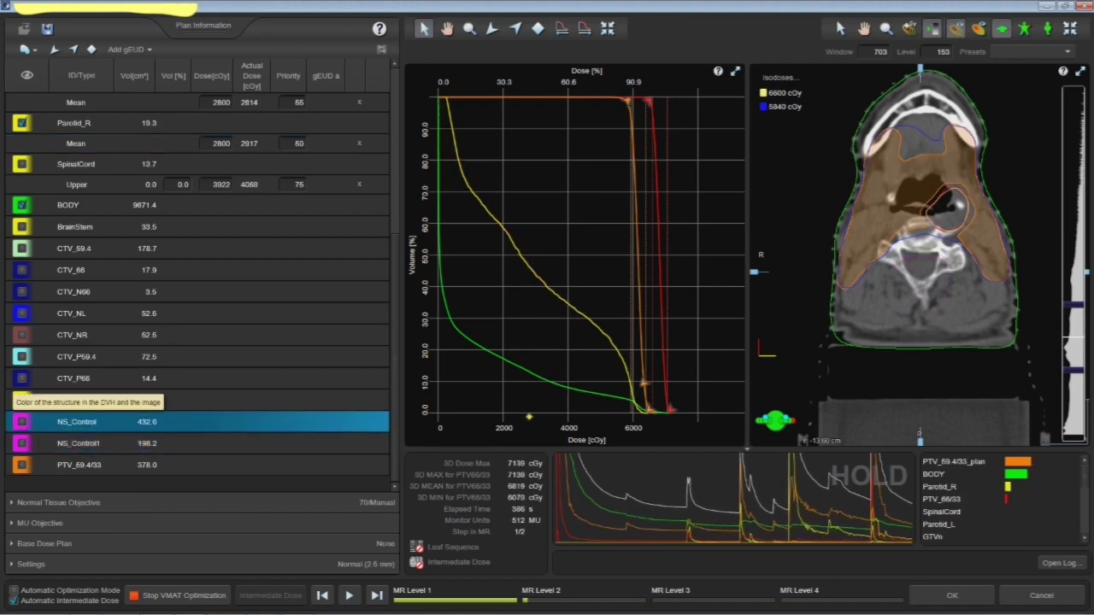
{"action": "left_click", "coordinate": [22, 422]}
{"action": "scroll", "coordinate": [22, 214], "scroll_direction": "up", "scroll_amount": 2}
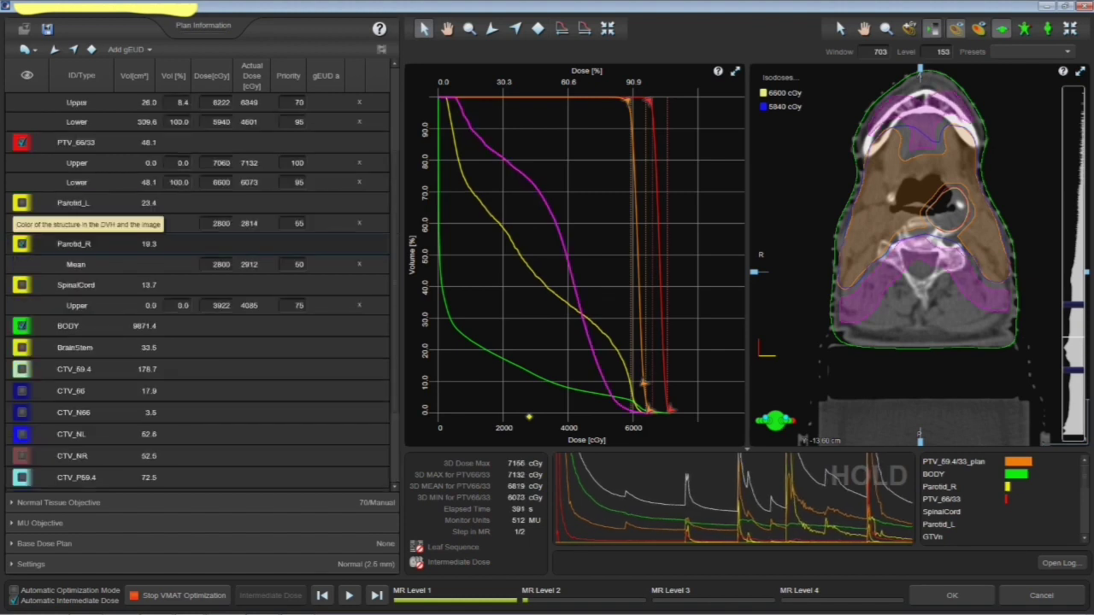
- Resume the held optimization and hide Parotid_R from the DVH and image
{"action": "left_click", "coordinate": [51, 243]}
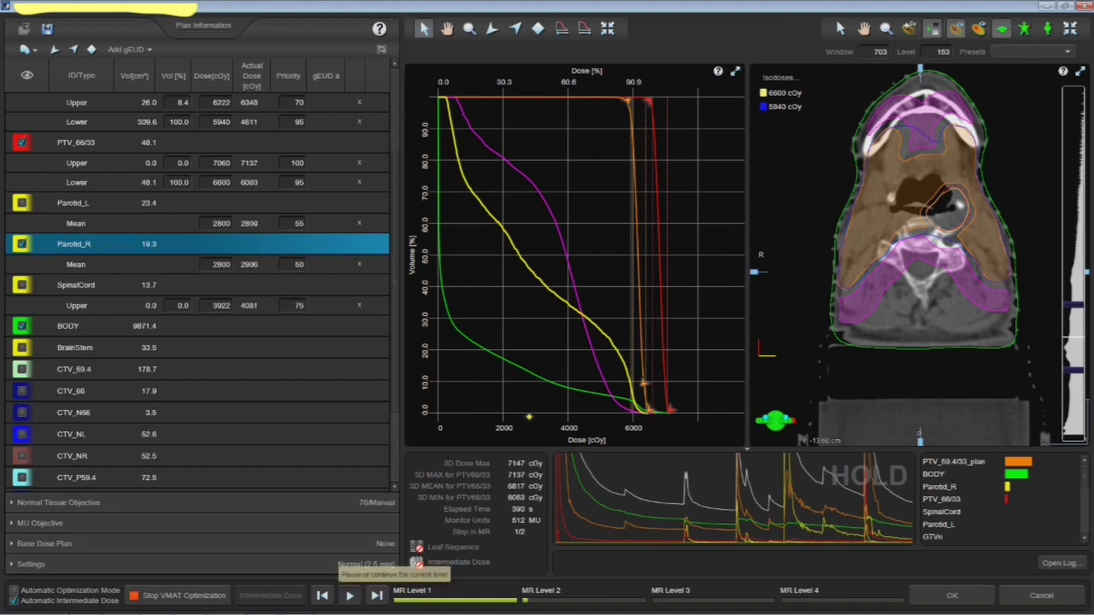
{"action": "left_click", "coordinate": [349, 595]}
{"action": "left_click", "coordinate": [21, 244]}
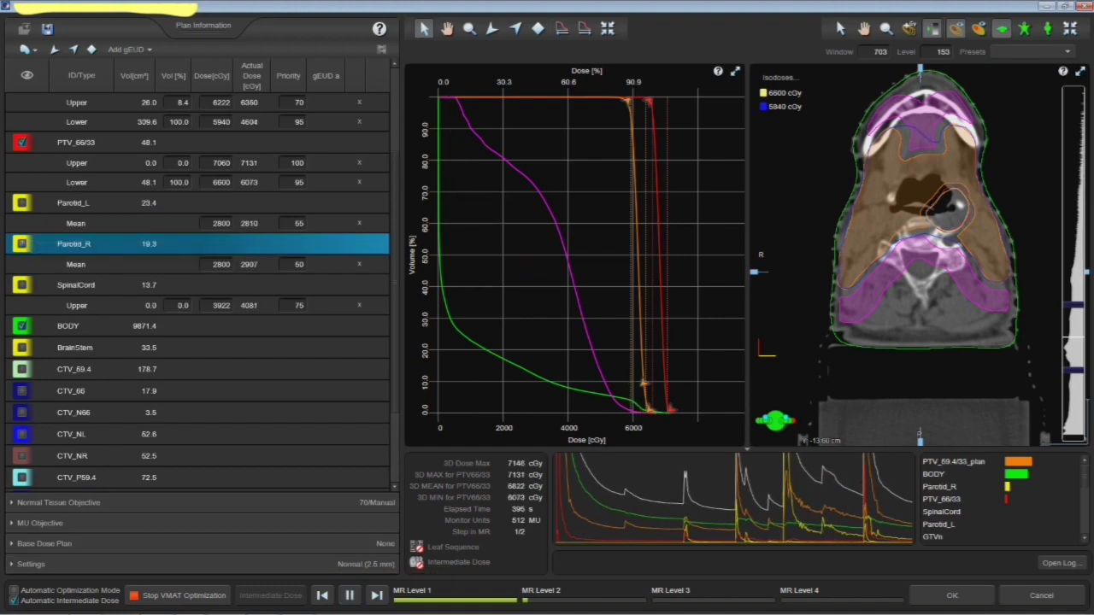
- Add an upper objective to NS_Control at 0% volume and 5625 cGy with priority 85
{"action": "scroll", "coordinate": [22, 244], "scroll_direction": "down", "scroll_amount": 3}
{"action": "left_click", "coordinate": [68, 421]}
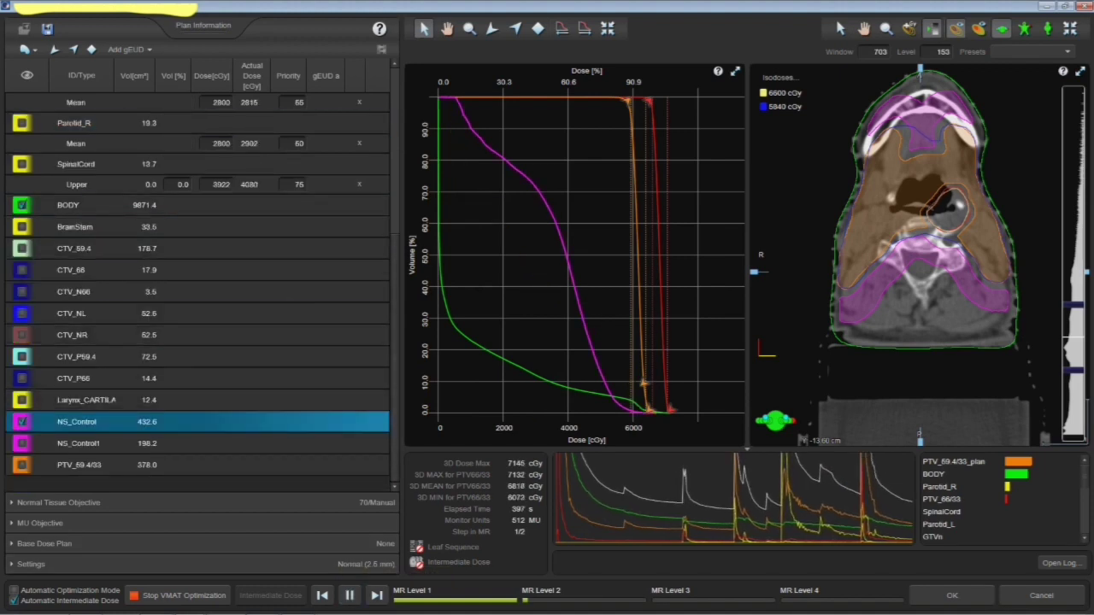
{"action": "left_click", "coordinate": [493, 28]}
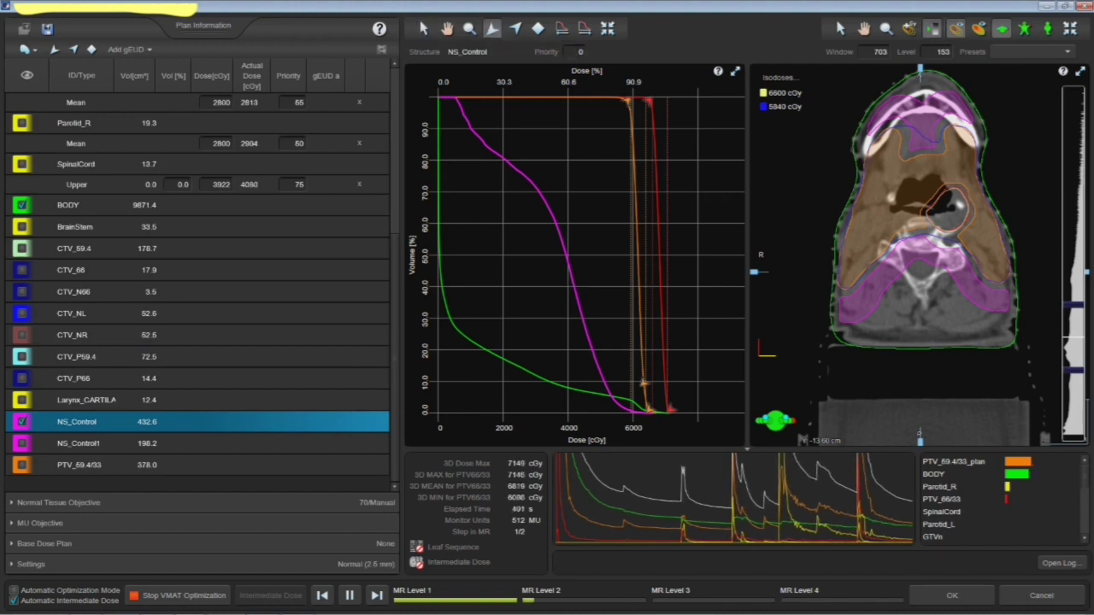
{"action": "left_click", "coordinate": [624, 410]}
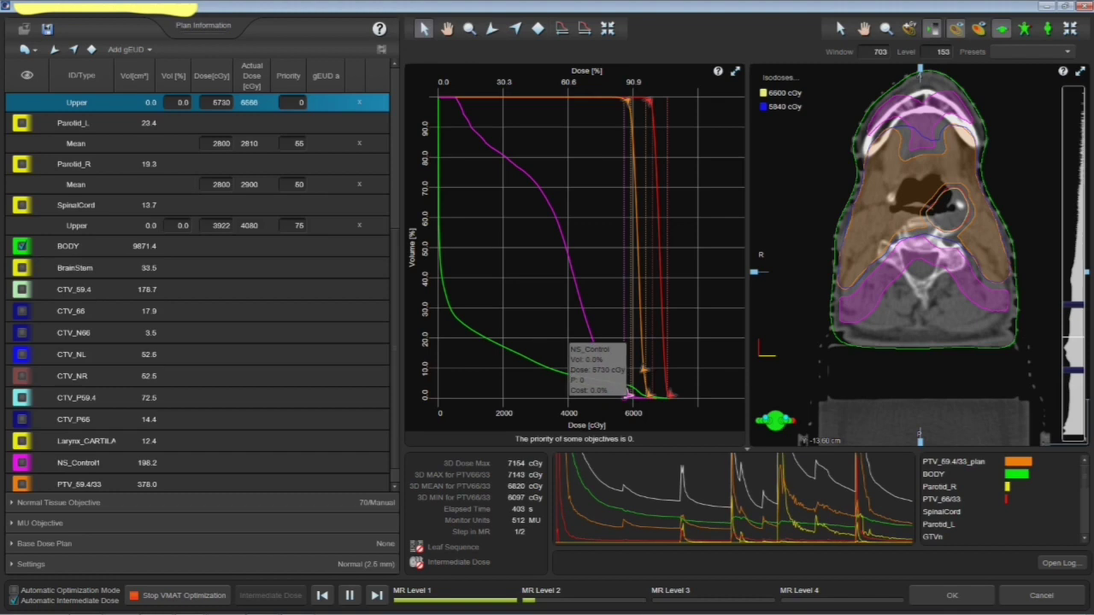
{"action": "left_click_drag", "start_coordinate": [627, 395], "coordinate": [624, 395]}
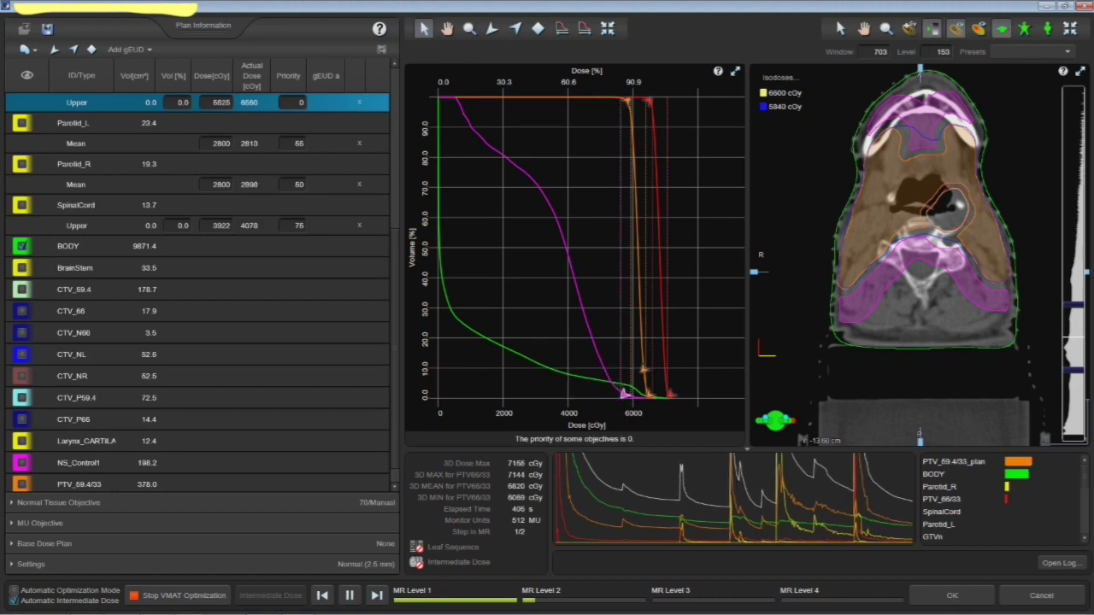
{"action": "double_click", "coordinate": [299, 102]}
{"action": "type", "text": "85"}
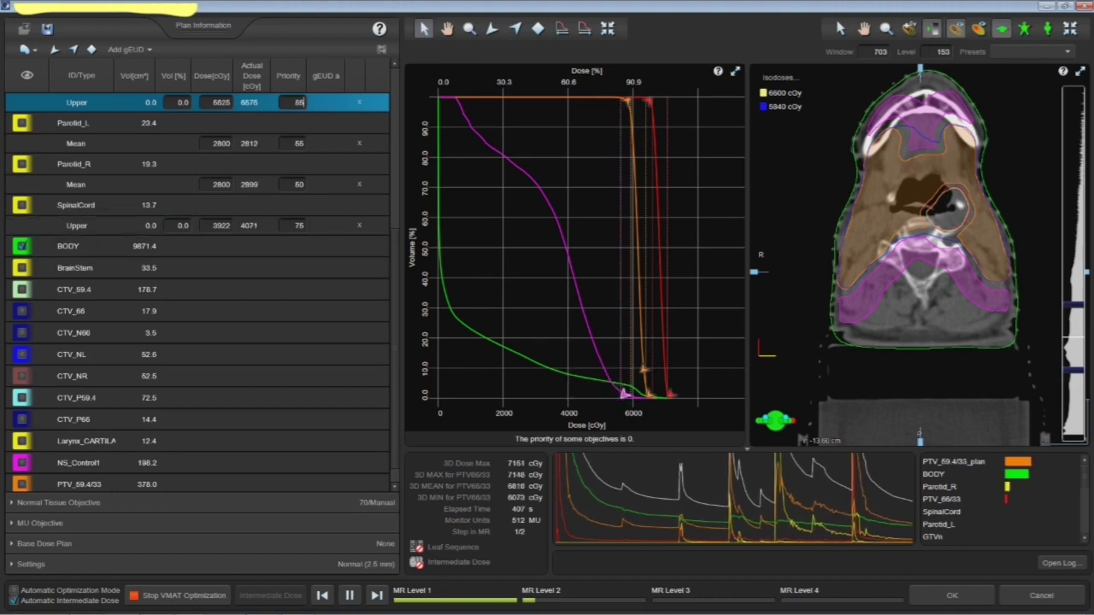
{"action": "key", "text": "Return"}
- Set the priority of Parotid_L's mean objective to 55 and examine the isodoses around NS_Control through the axial slices
{"action": "double_click", "coordinate": [298, 143]}
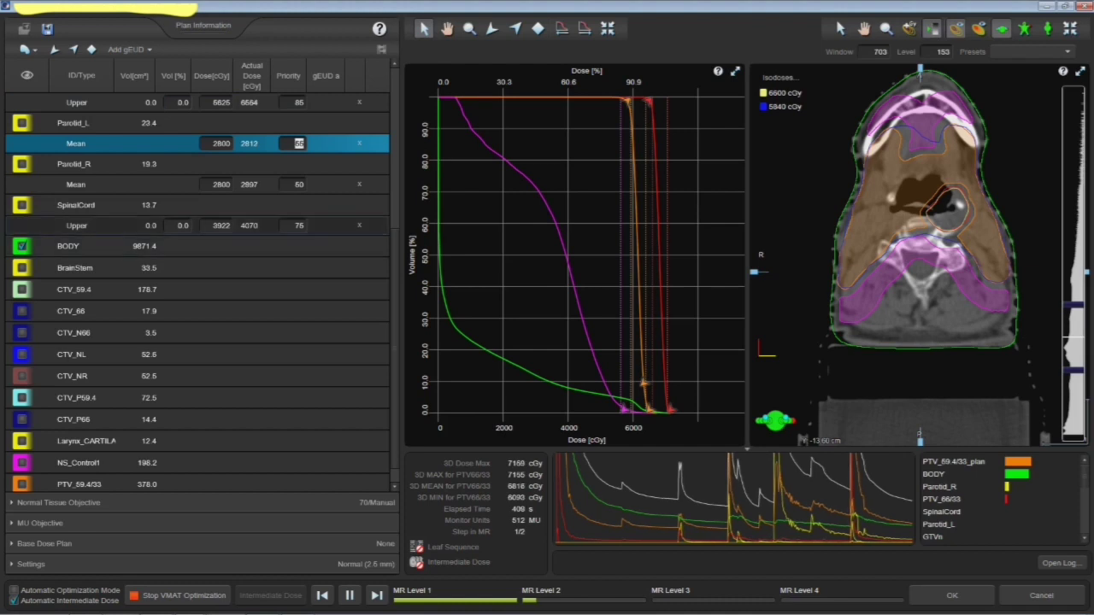
{"action": "type", "text": "55"}
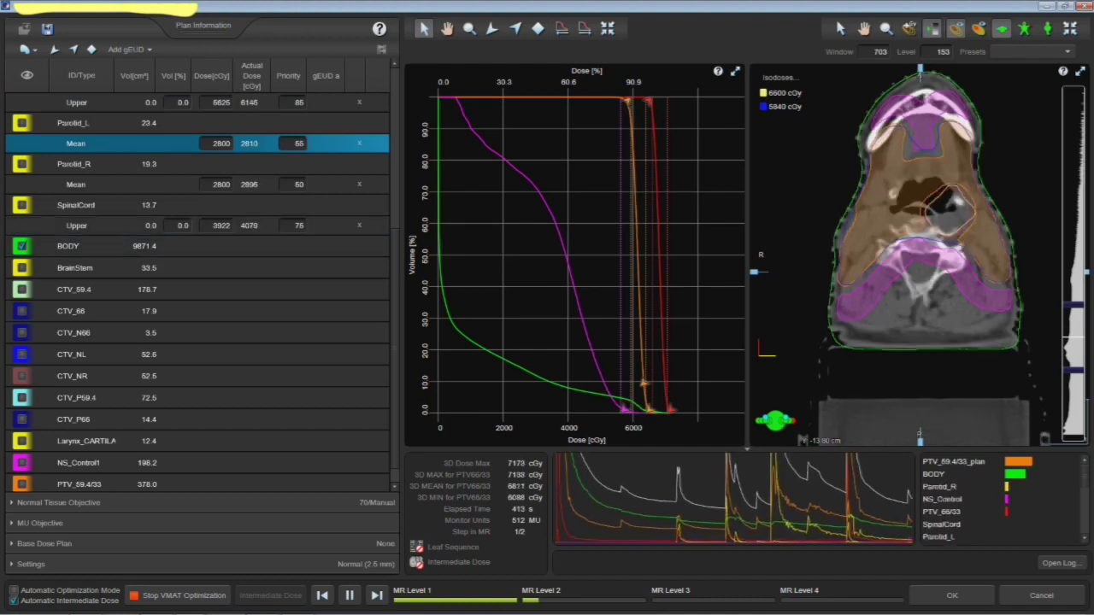
{"action": "scroll", "coordinate": [919, 256], "scroll_direction": "down", "scroll_amount": 6}
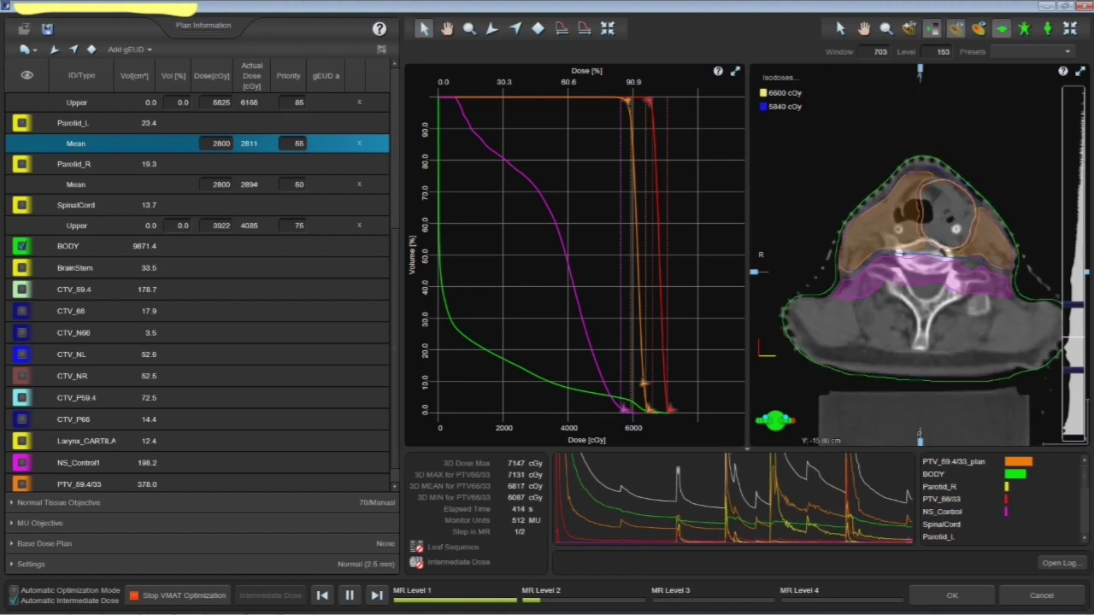
{"action": "scroll", "coordinate": [906, 291], "scroll_direction": "down", "scroll_amount": 9}
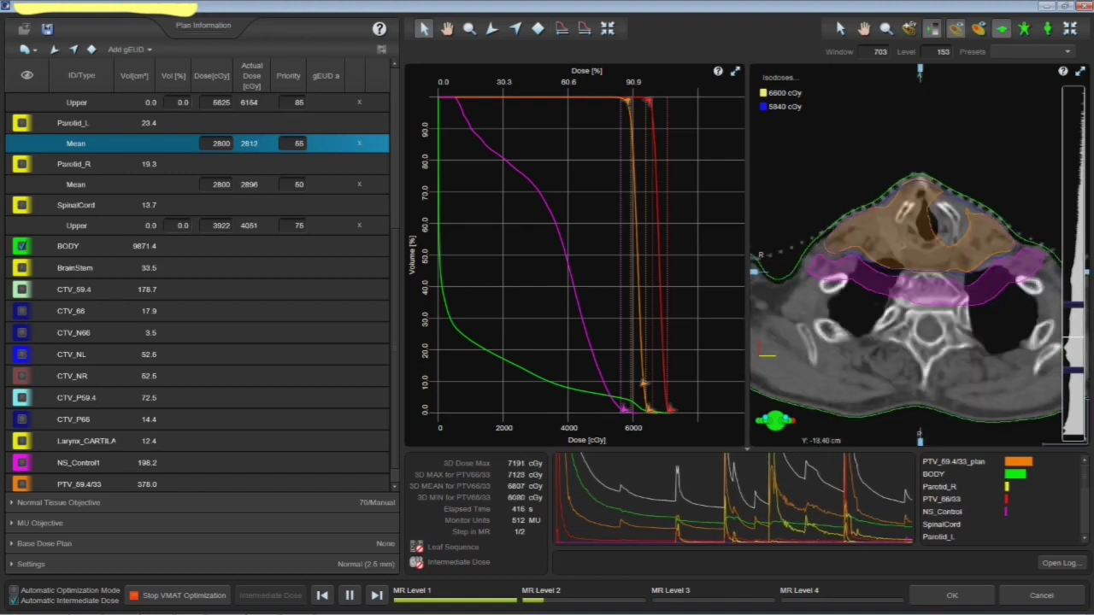
{"action": "scroll", "coordinate": [906, 308], "scroll_direction": "down", "scroll_amount": 7}
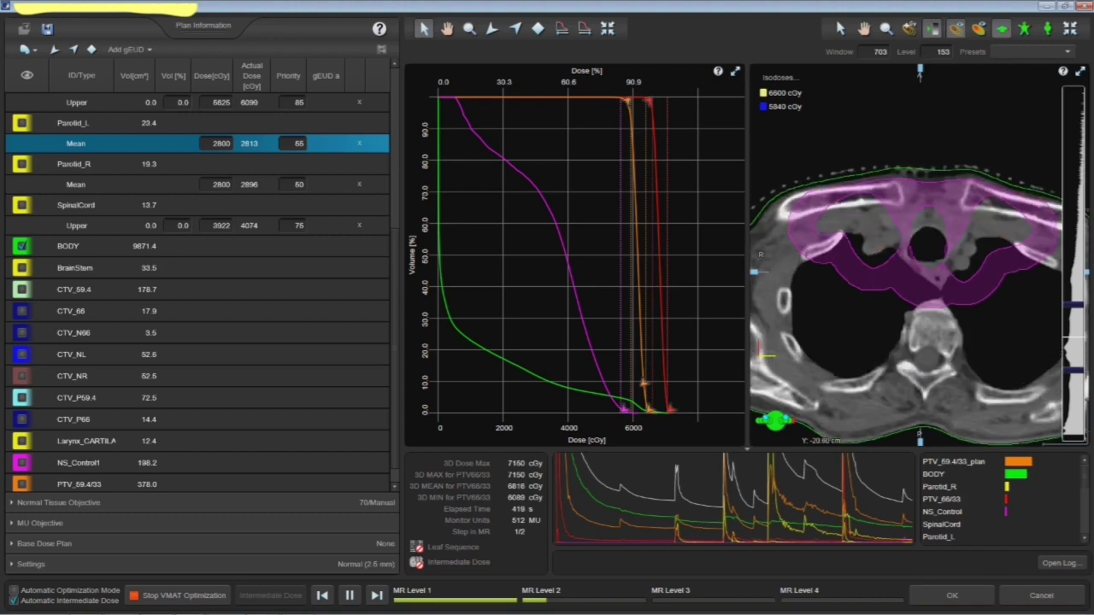
{"action": "scroll", "coordinate": [906, 299], "scroll_direction": "up", "scroll_amount": 20}
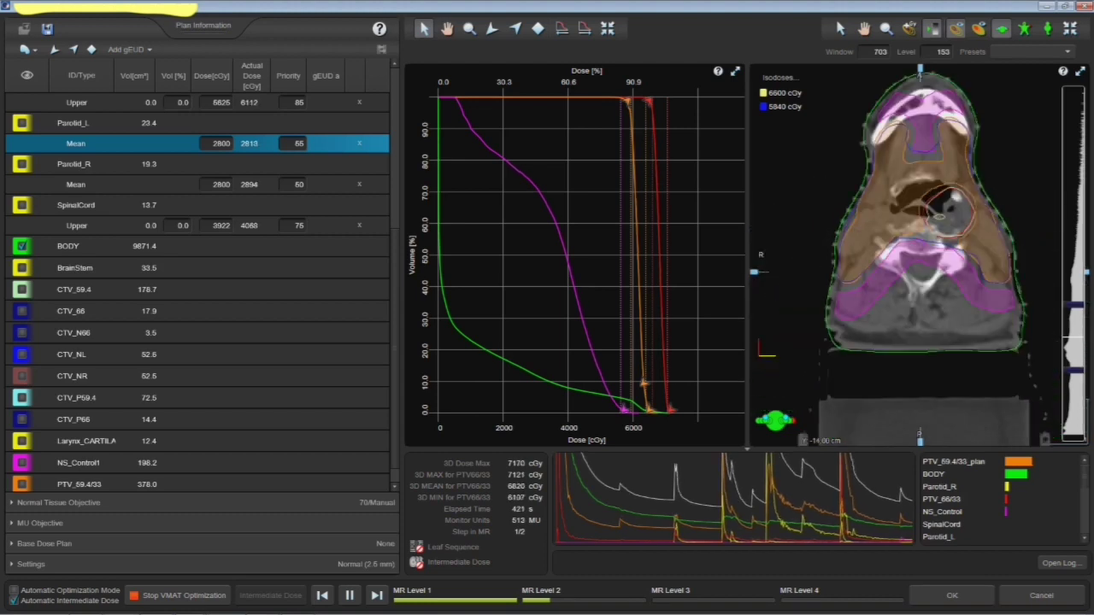
- Review the isodoses on the axial slices around NS_Control and hold the optimization during MR Level 2
{"action": "scroll", "coordinate": [920, 210], "scroll_direction": "up", "scroll_amount": 6}
{"action": "scroll", "coordinate": [920, 210], "scroll_direction": "up", "scroll_amount": 2}
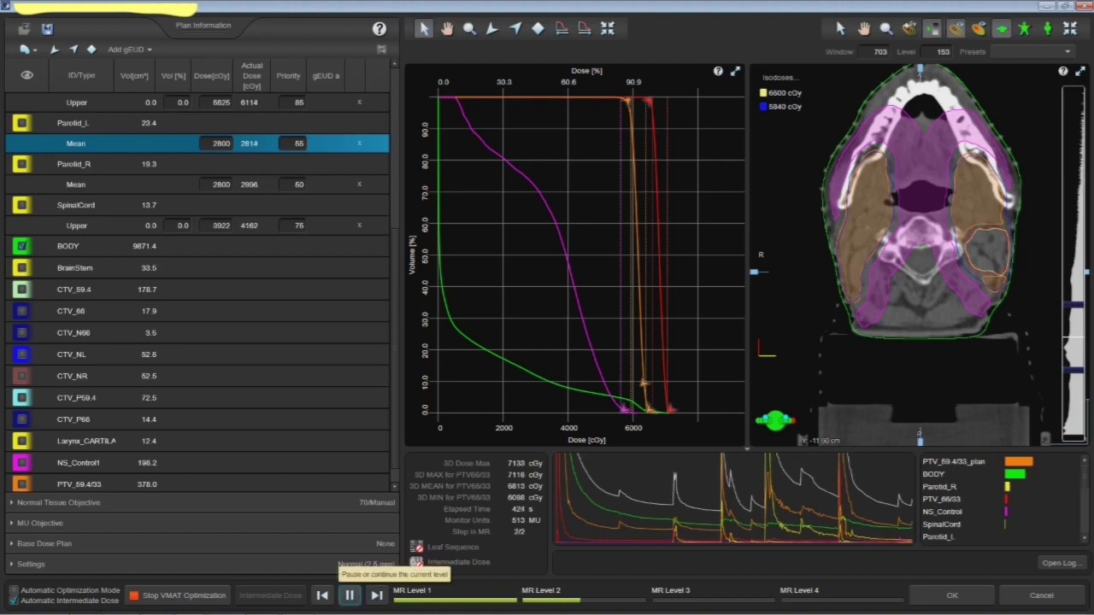
{"action": "left_click", "coordinate": [349, 595]}
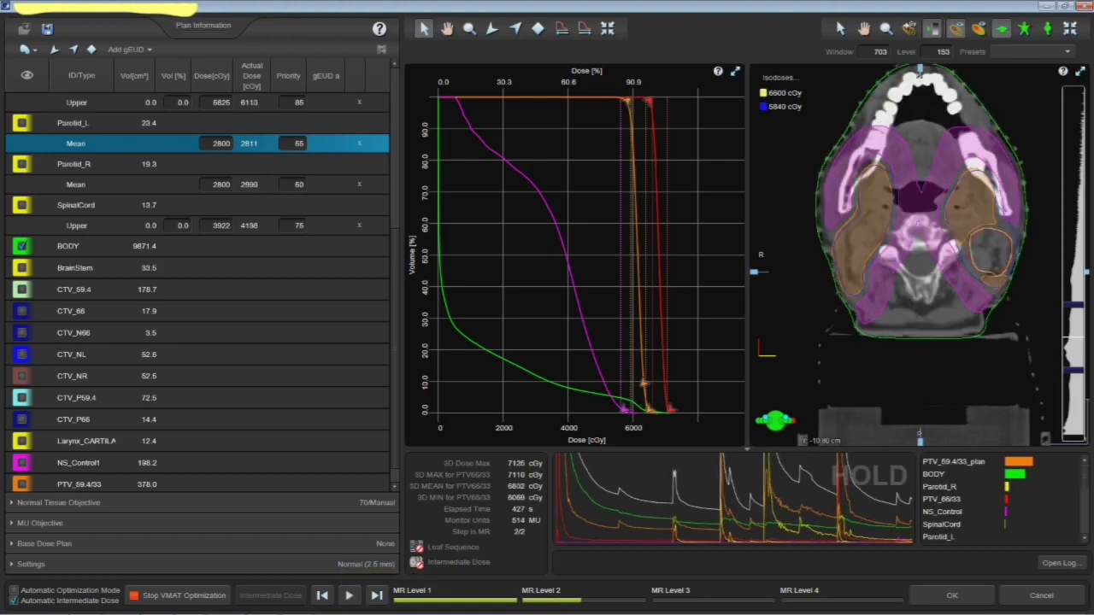
- Hide NS_Control from the DVH and image and display NS_Control1 in its place
{"action": "scroll", "coordinate": [921, 230], "scroll_direction": "down", "scroll_amount": 3}
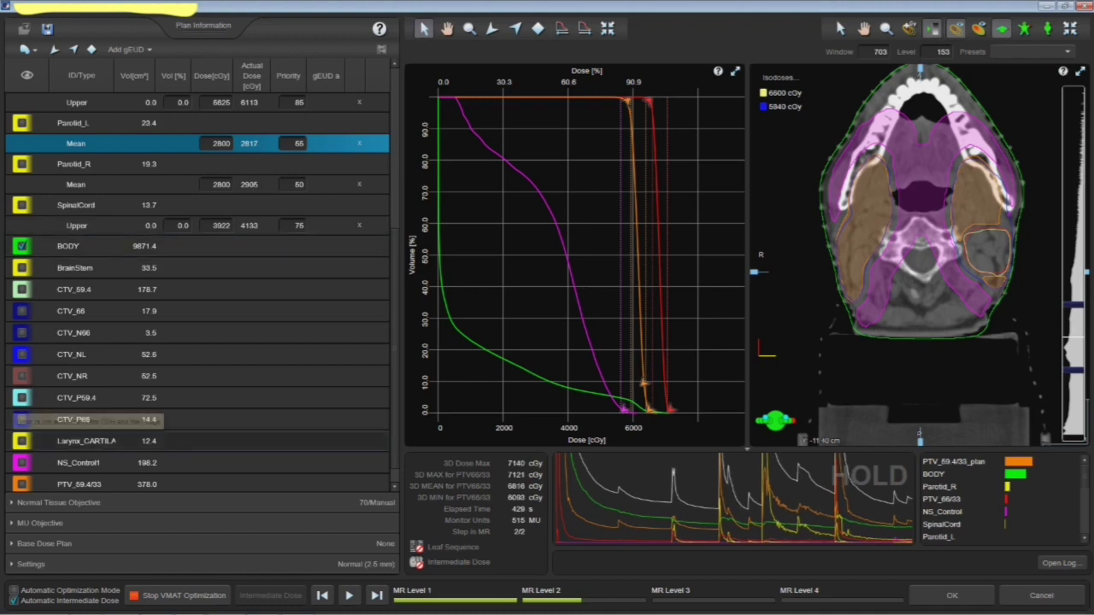
{"action": "scroll", "coordinate": [103, 462], "scroll_direction": "down", "scroll_amount": 1}
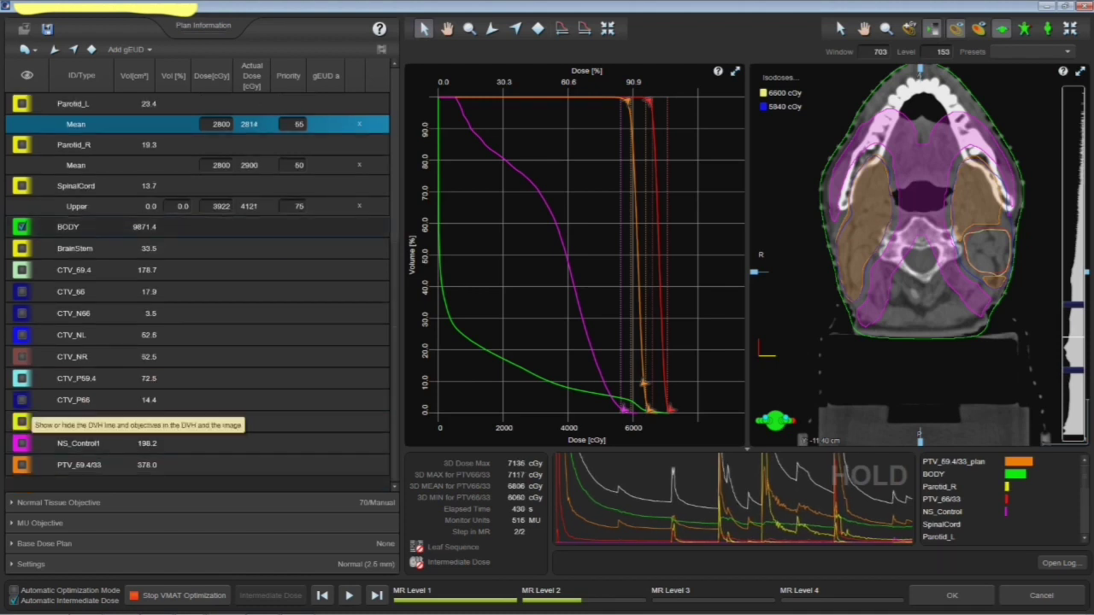
{"action": "scroll", "coordinate": [22, 243], "scroll_direction": "up", "scroll_amount": 4}
{"action": "left_click", "coordinate": [22, 243]}
{"action": "left_click", "coordinate": [23, 244]}
{"action": "left_click", "coordinate": [22, 244]}
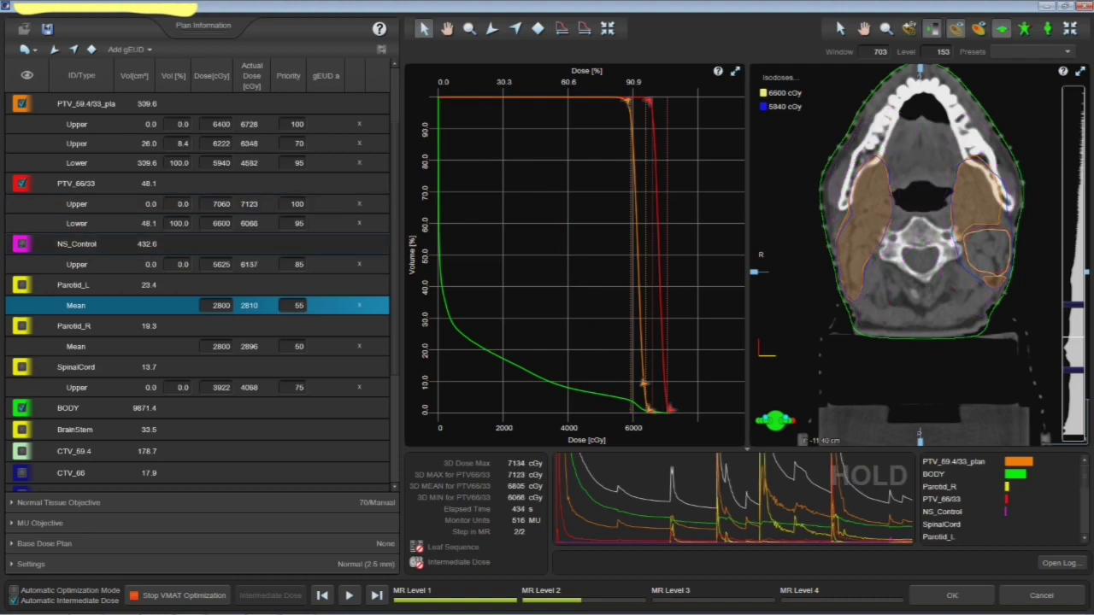
{"action": "scroll", "coordinate": [22, 440], "scroll_direction": "down", "scroll_amount": 3}
{"action": "left_click", "coordinate": [22, 442]}
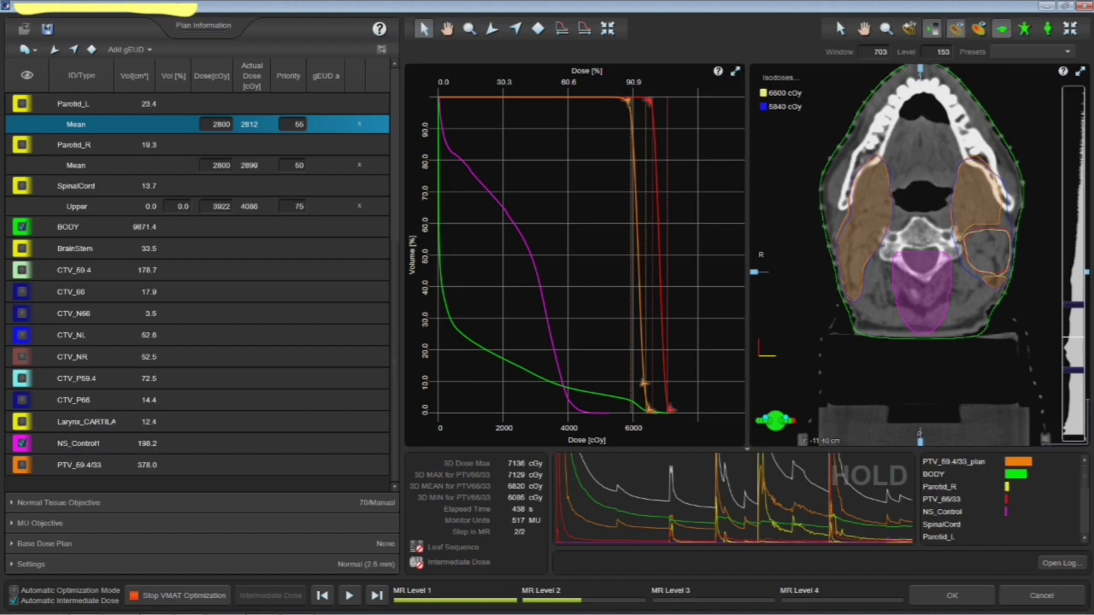
- Show the image in the sagittal plane and change the dark blue 5280 cGy isodose to 3300 cGy, visible in 2D
{"action": "left_click", "coordinate": [1046, 28]}
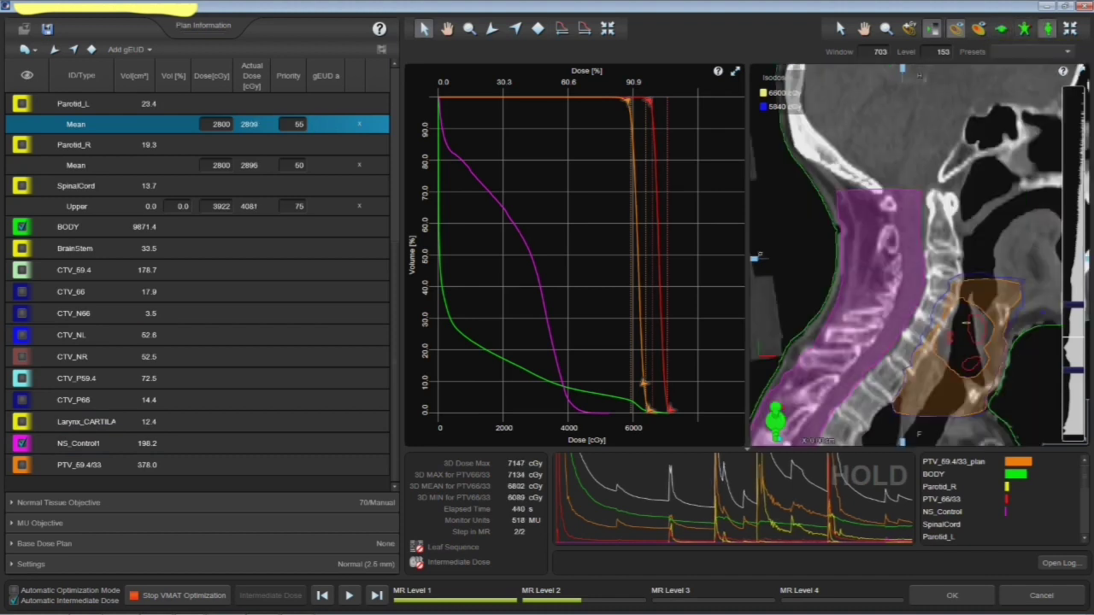
{"action": "left_click", "coordinate": [777, 78]}
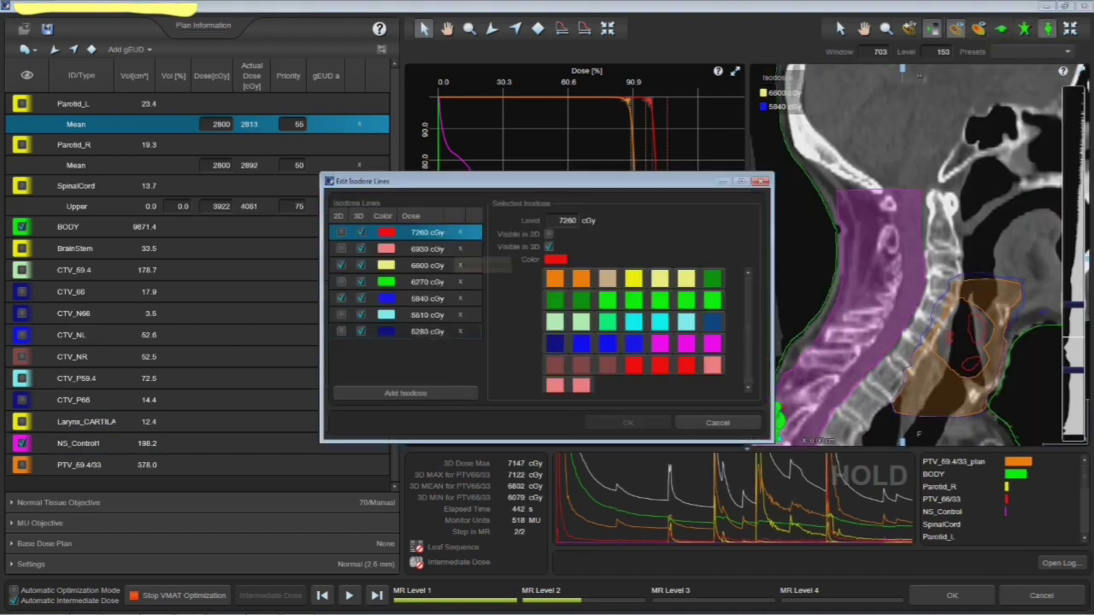
{"action": "left_click", "coordinate": [342, 330]}
{"action": "double_click", "coordinate": [567, 221]}
{"action": "type", "text": "3300"}
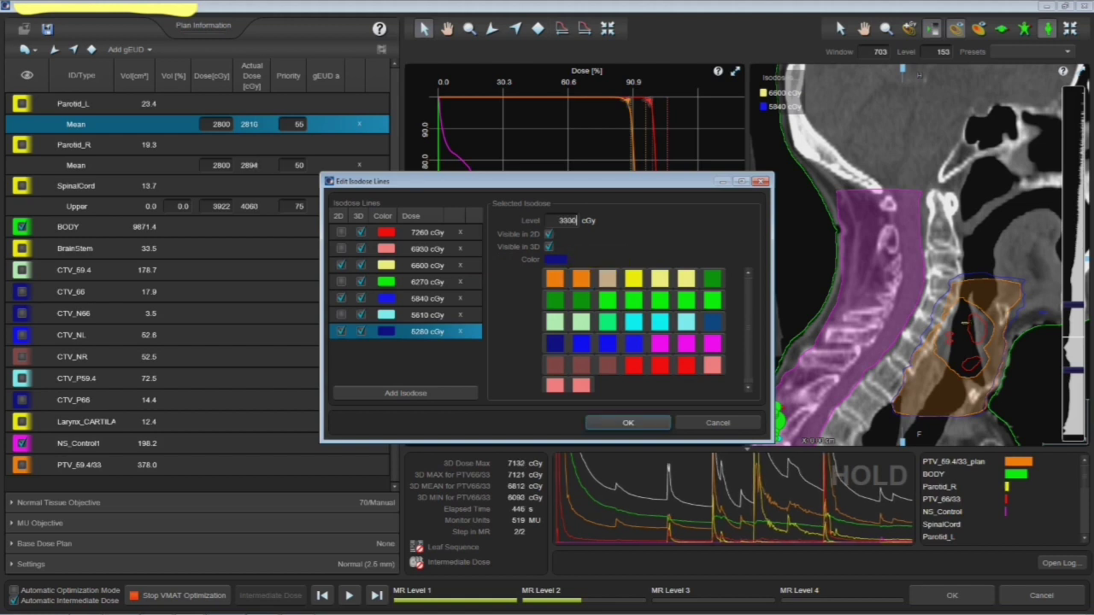
{"action": "left_click", "coordinate": [628, 423]}
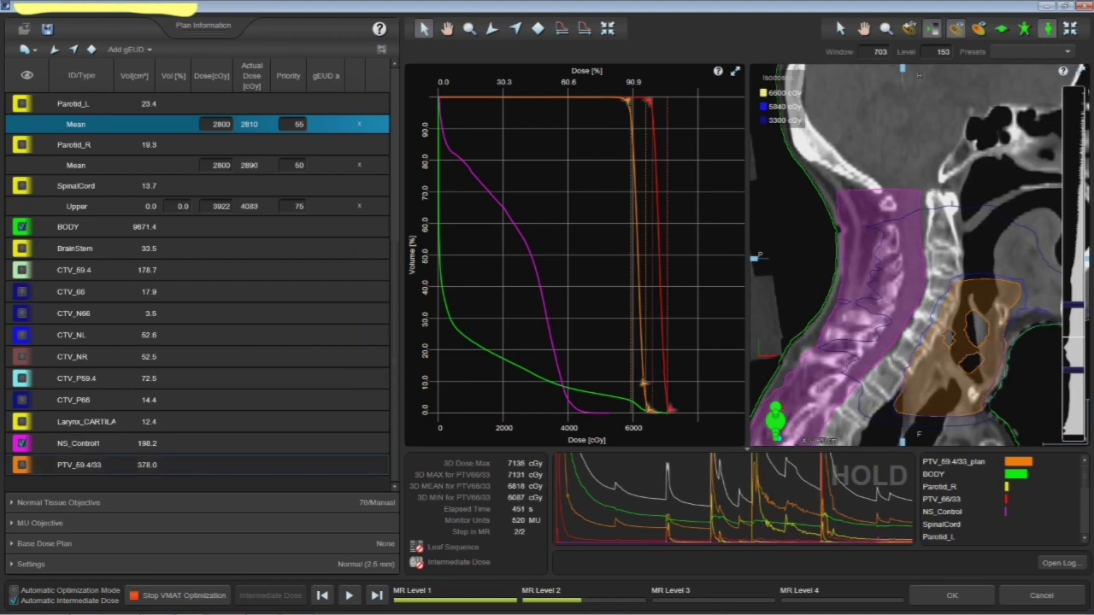
- Add an upper objective to NS_Control1 at 17.9% volume and 1973 cGy with priority 75
{"action": "left_click", "coordinate": [119, 443]}
{"action": "left_click", "coordinate": [493, 29]}
{"action": "left_click", "coordinate": [502, 356]}
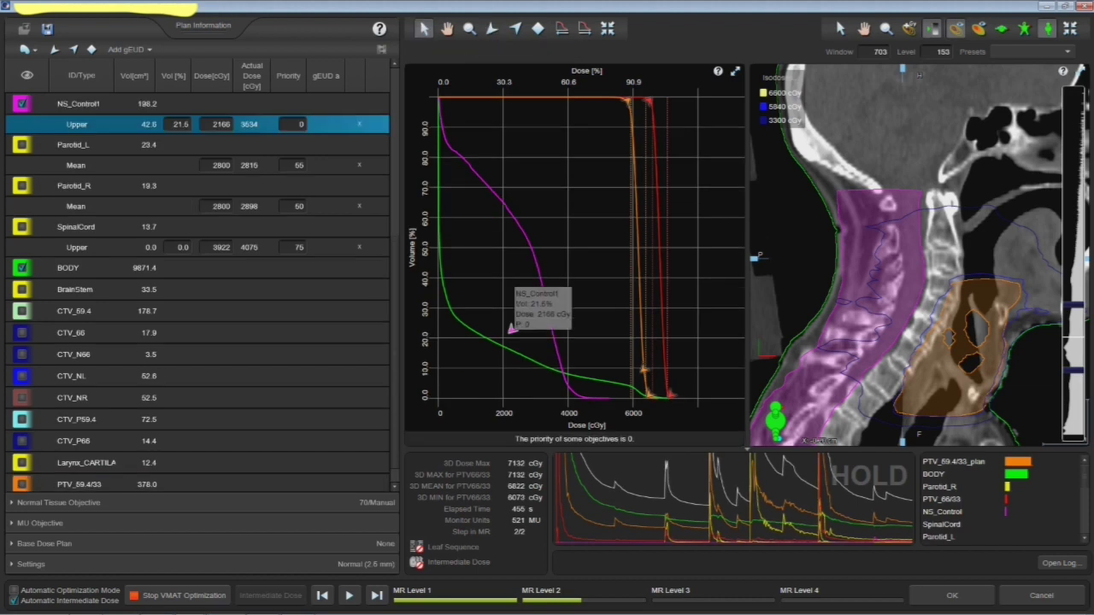
{"action": "left_click", "coordinate": [299, 125]}
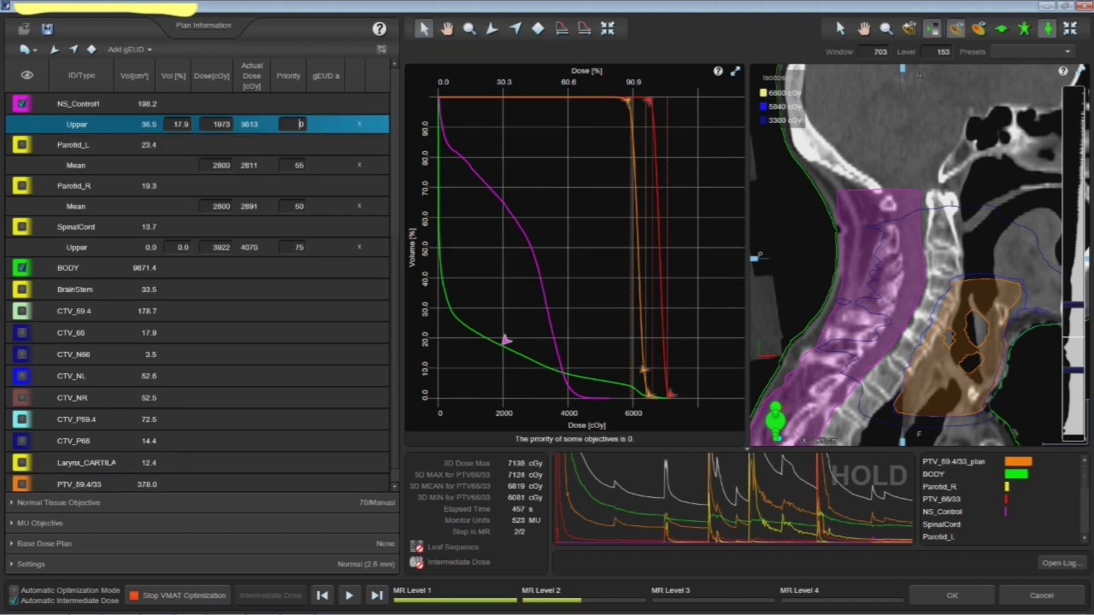
{"action": "type", "text": "6"}
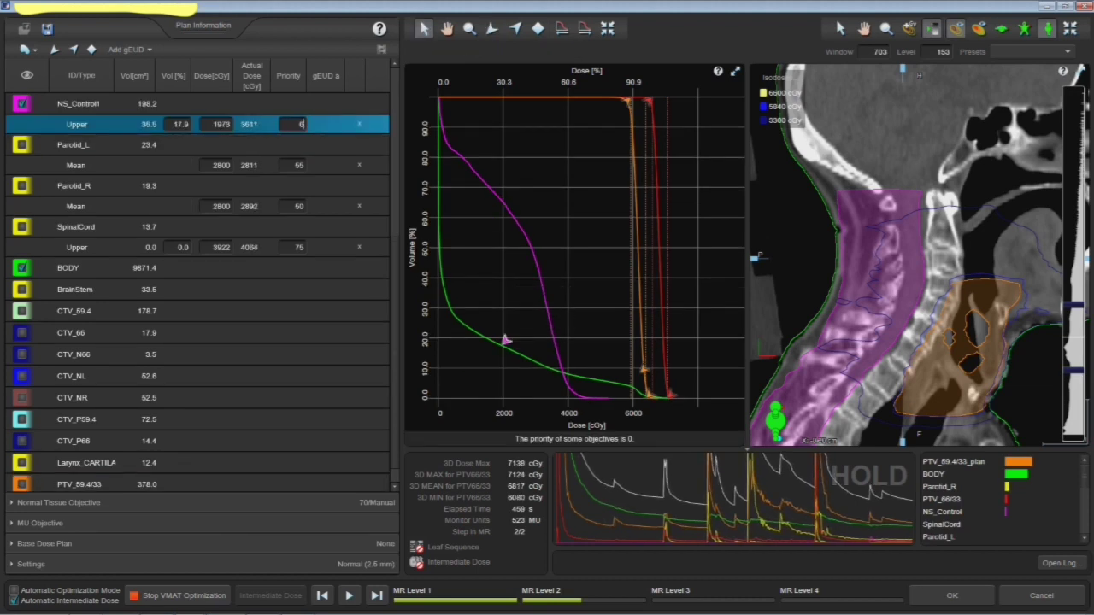
{"action": "type", "text": "5"}
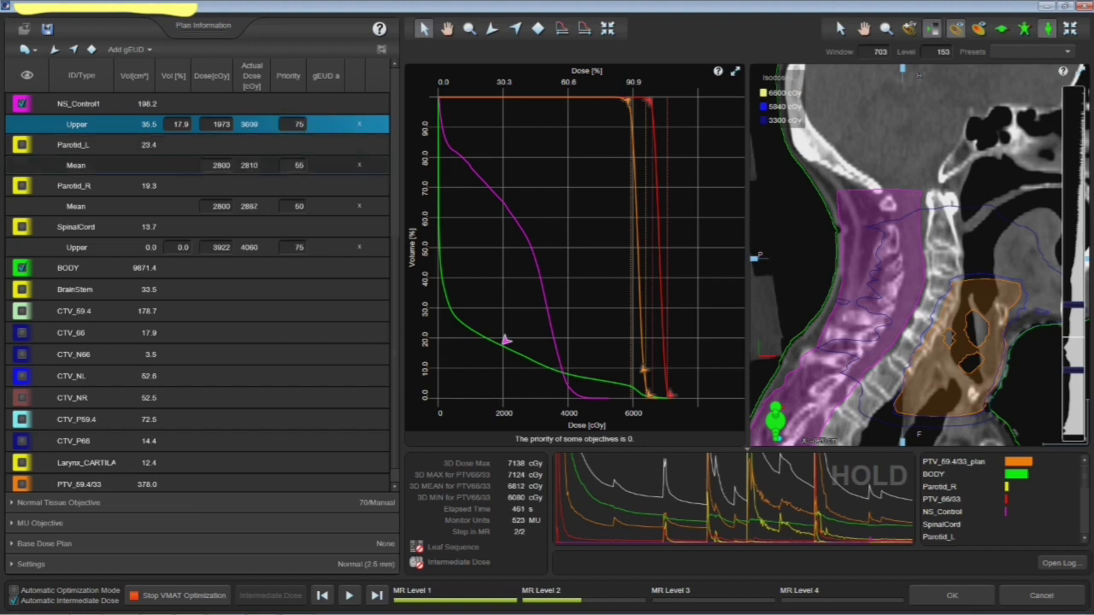
{"action": "key", "text": "Tab"}
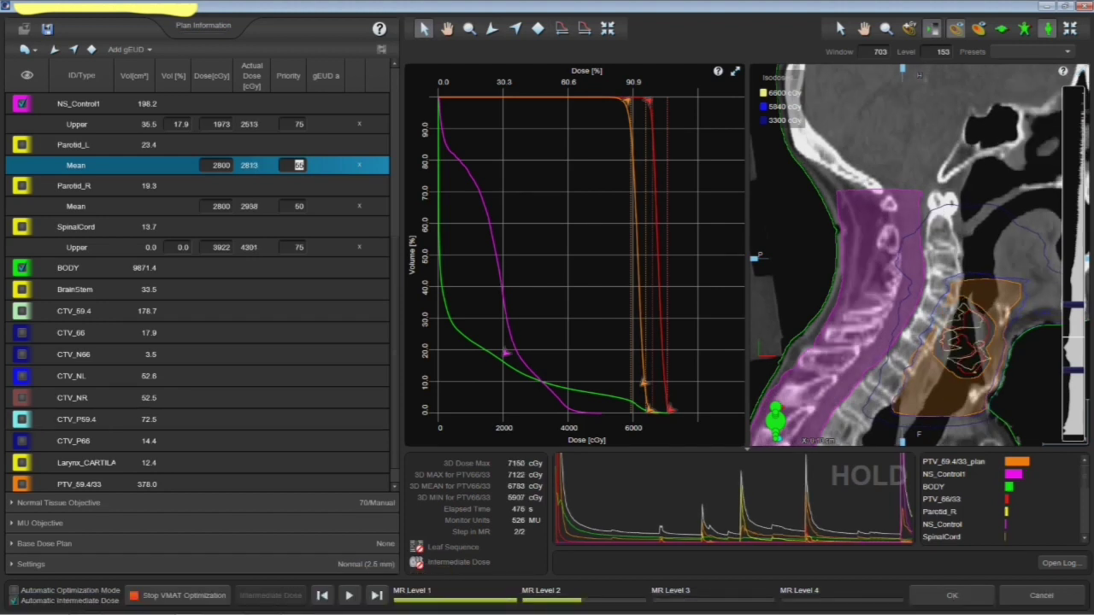
- Resume the held optimization and move NS_Control1's upper objective to 17.7% volume and 1920 cGy
{"action": "left_click", "coordinate": [349, 595]}
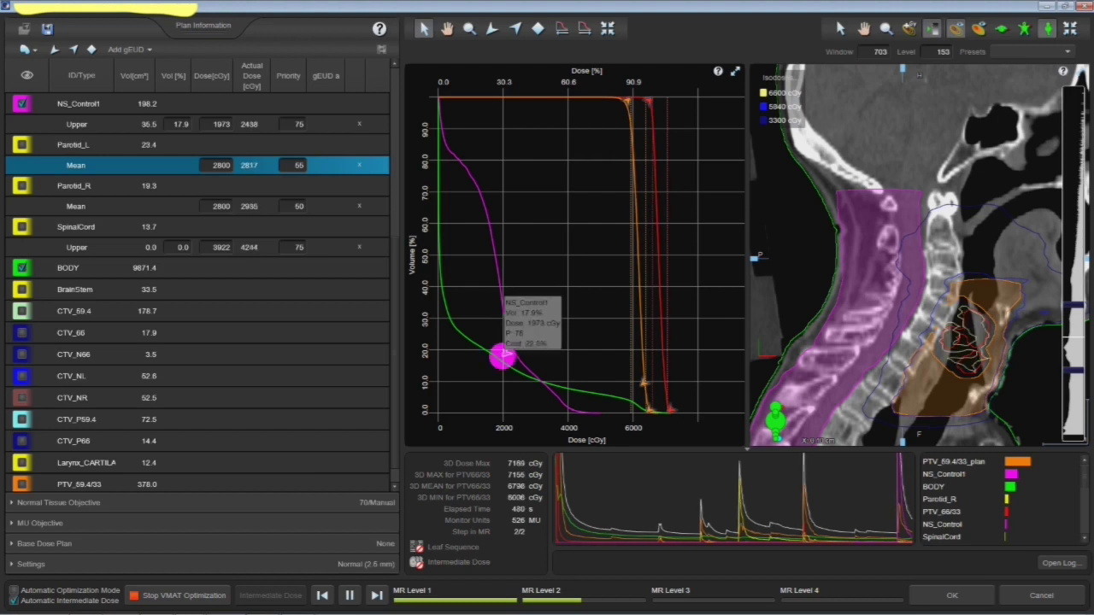
{"action": "left_click", "coordinate": [504, 353]}
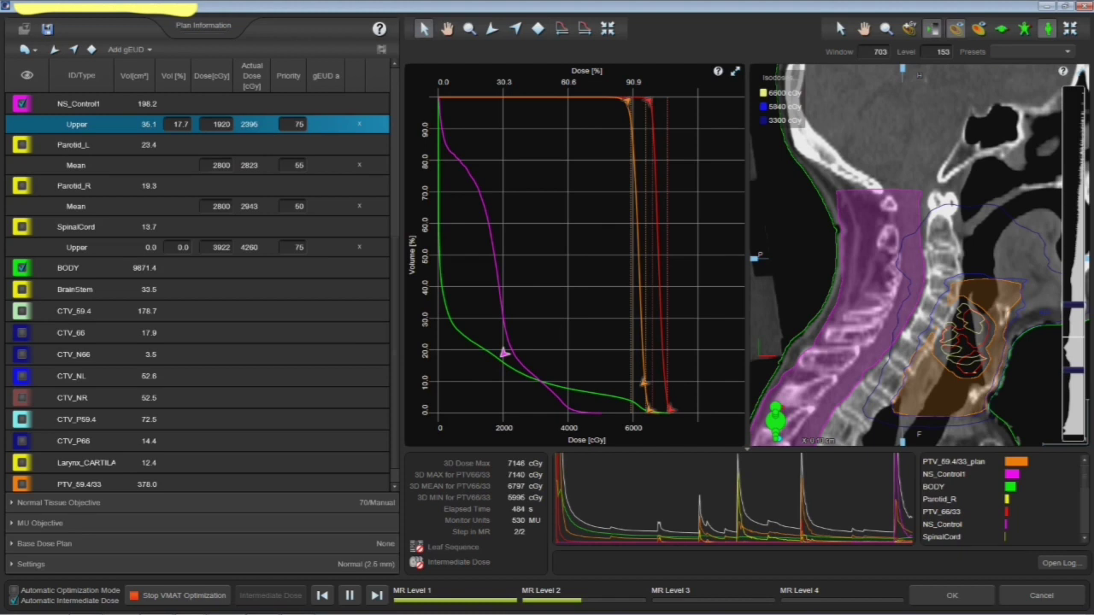
{"action": "scroll", "coordinate": [907, 256], "scroll_direction": "down", "scroll_amount": 4}
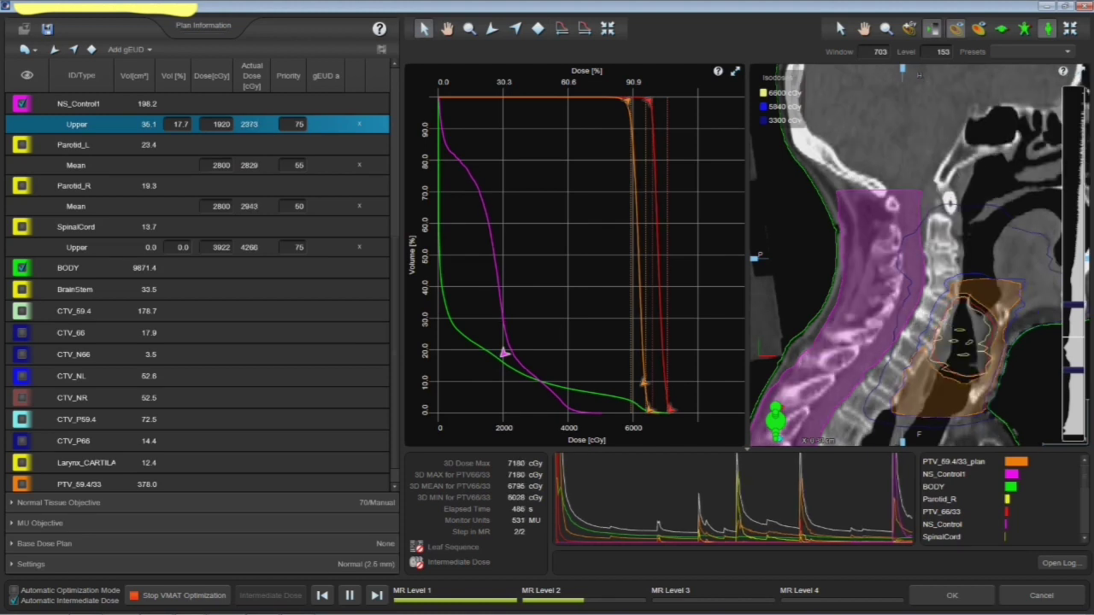
{"action": "scroll", "coordinate": [906, 257], "scroll_direction": "down", "scroll_amount": 2}
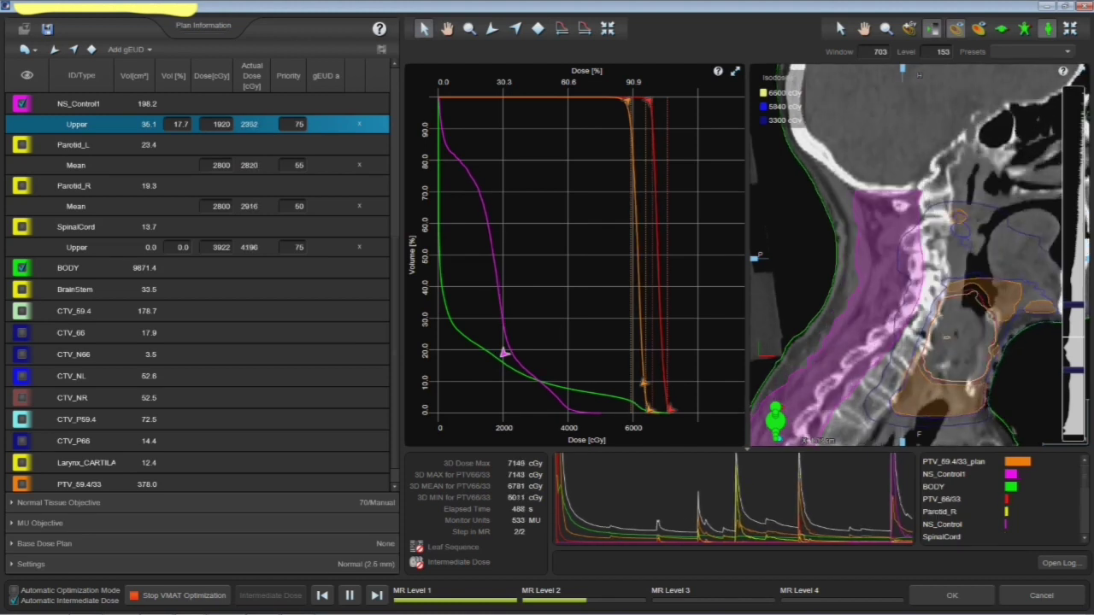
- Set the level of the yellow 6600 cGy isodose line to 6550 cGy
{"action": "left_click", "coordinate": [776, 78]}
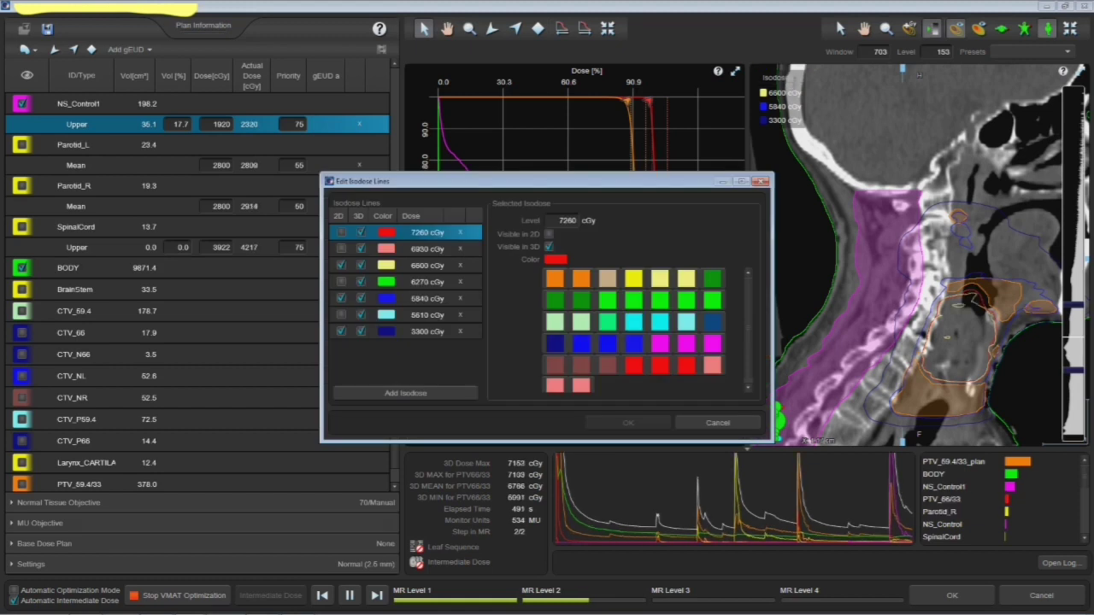
{"action": "left_click", "coordinate": [428, 264]}
{"action": "double_click", "coordinate": [567, 220]}
{"action": "type", "text": "6550"}
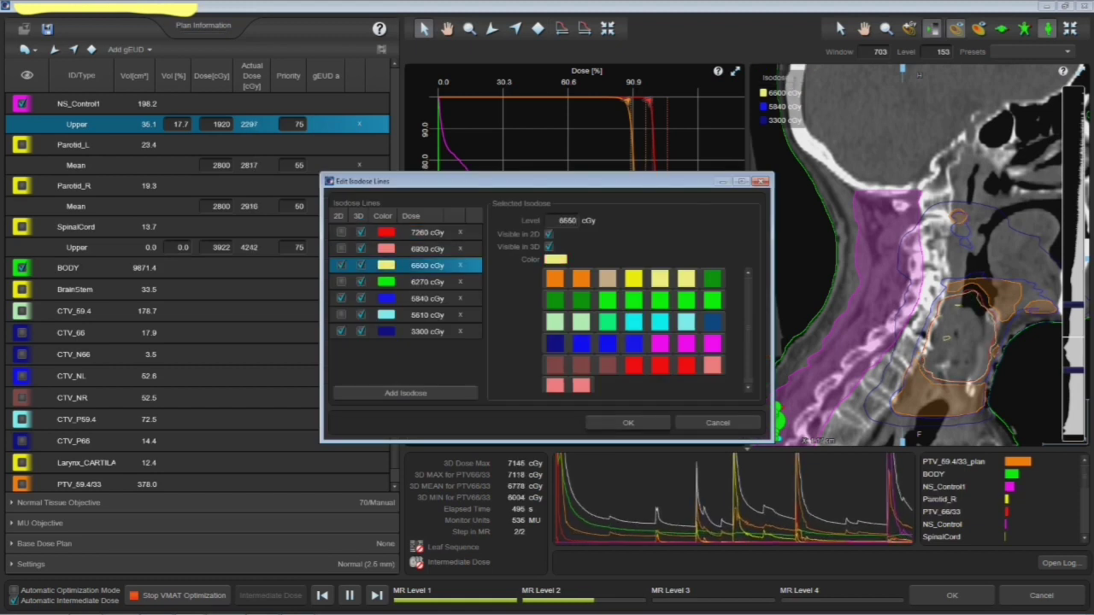
{"action": "key", "text": "Return"}
- Lower the volume of PTV_59.4/33_plan's 8.4% upper objective on the DVH and move NS_Control1's upper objective to 17.2% and 1744 cGy
{"action": "scroll", "coordinate": [905, 256], "scroll_direction": "down", "scroll_amount": 2}
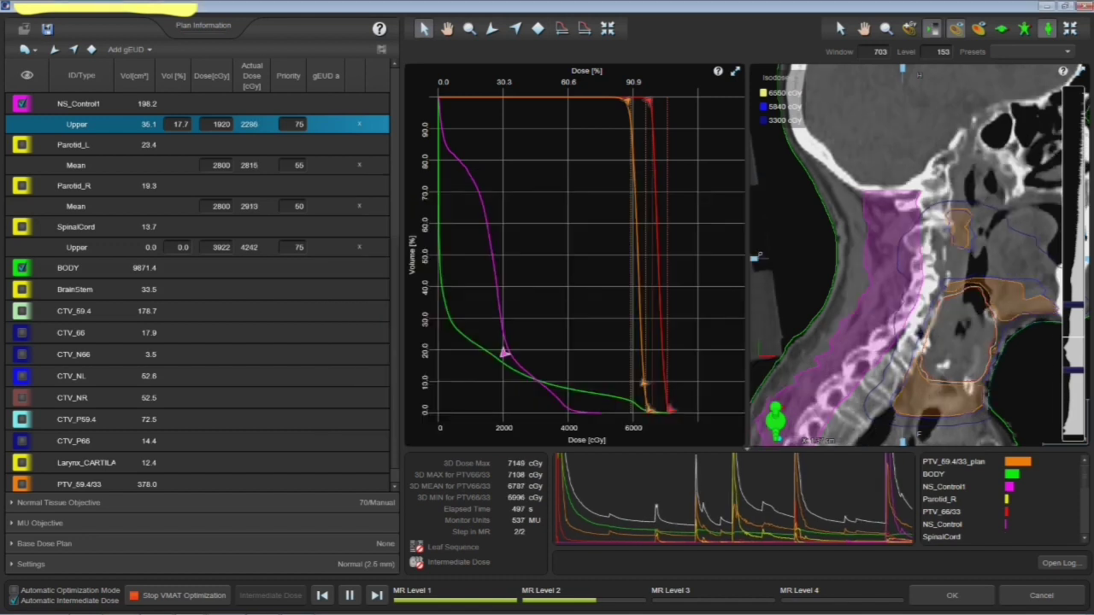
{"action": "scroll", "coordinate": [918, 74], "scroll_direction": "down", "scroll_amount": 2}
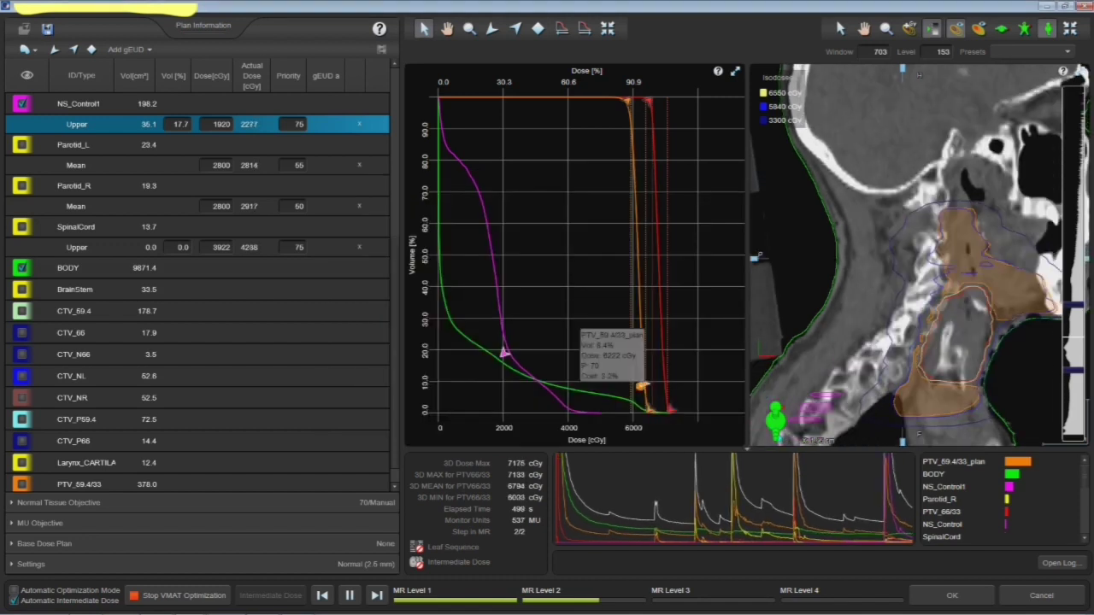
{"action": "left_click_drag", "start_coordinate": [643, 383], "coordinate": [639, 399]}
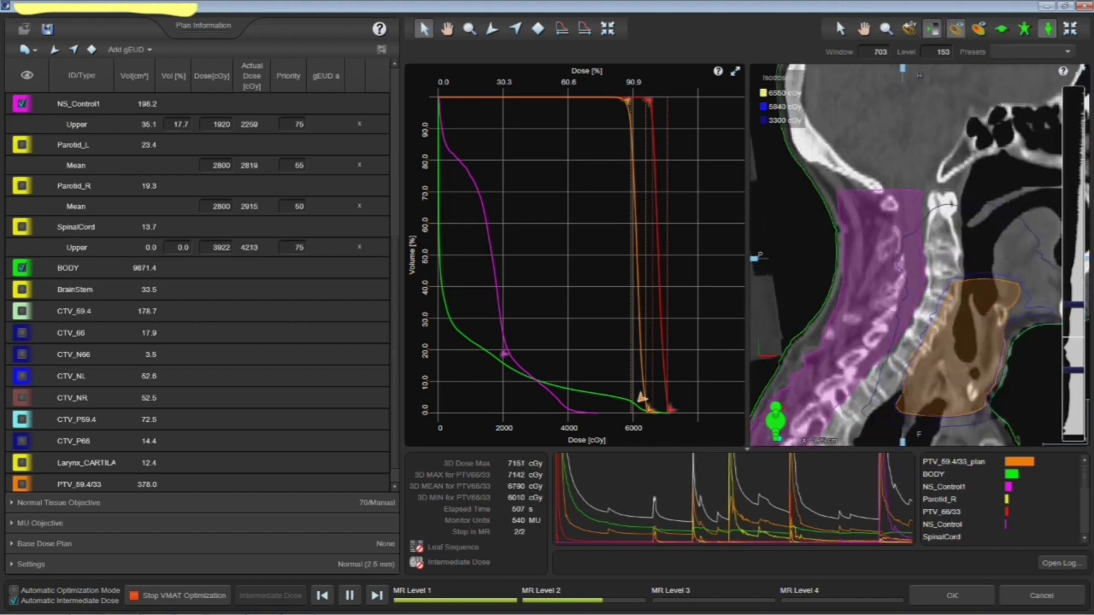
{"action": "scroll", "coordinate": [918, 256], "scroll_direction": "down", "scroll_amount": 4}
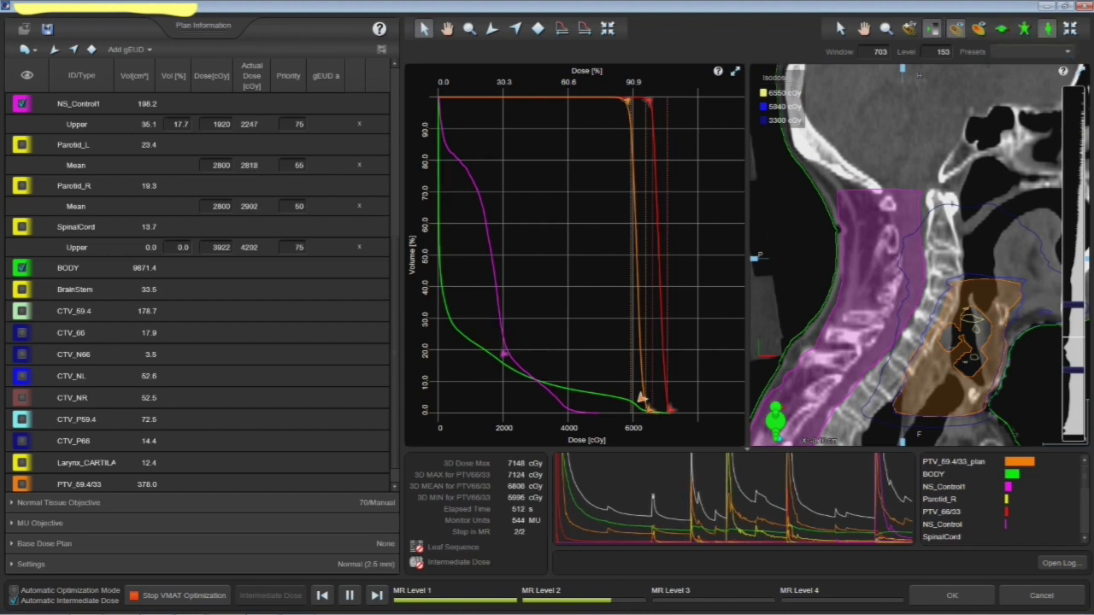
{"action": "left_click", "coordinate": [500, 357]}
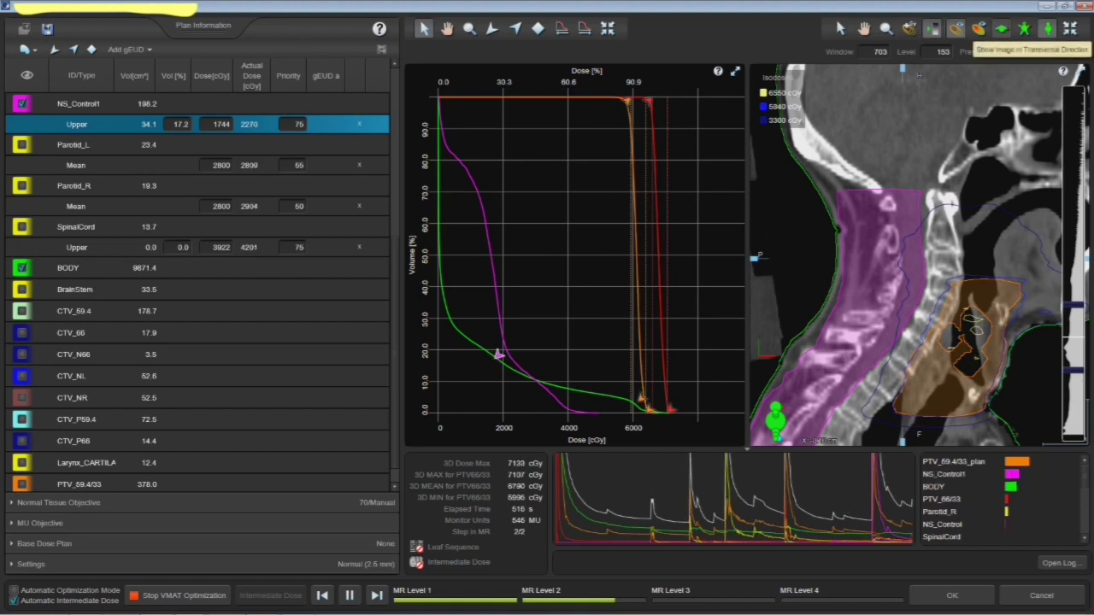
- Examine the isodoses around NS_Control1 in coronal and sagittal views, and hold the optimization at MR Level 3
{"action": "left_click", "coordinate": [1025, 28]}
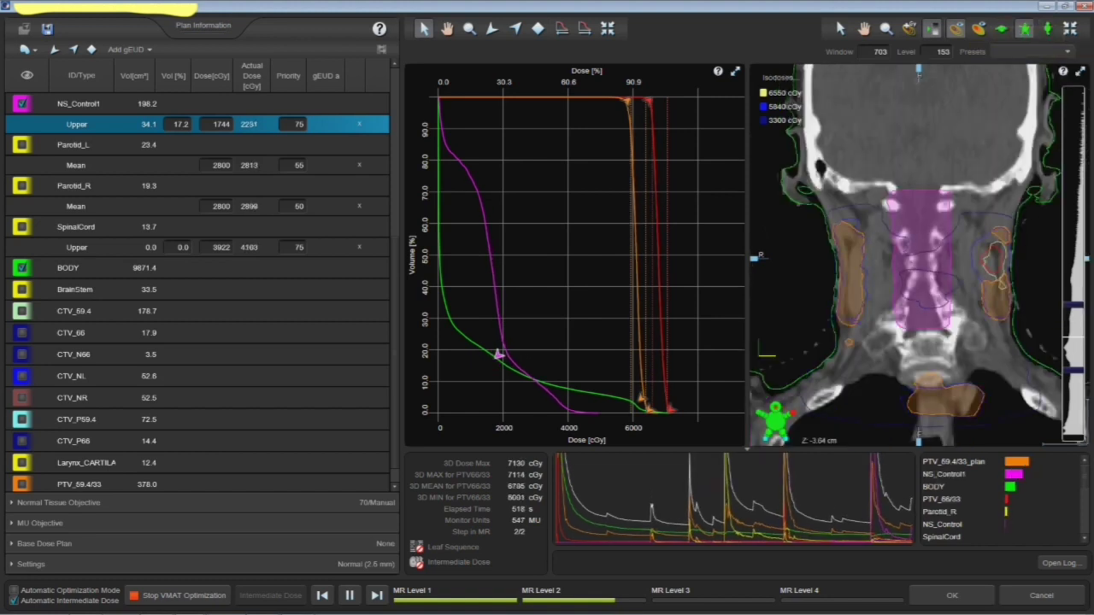
{"action": "left_click", "coordinate": [1048, 28]}
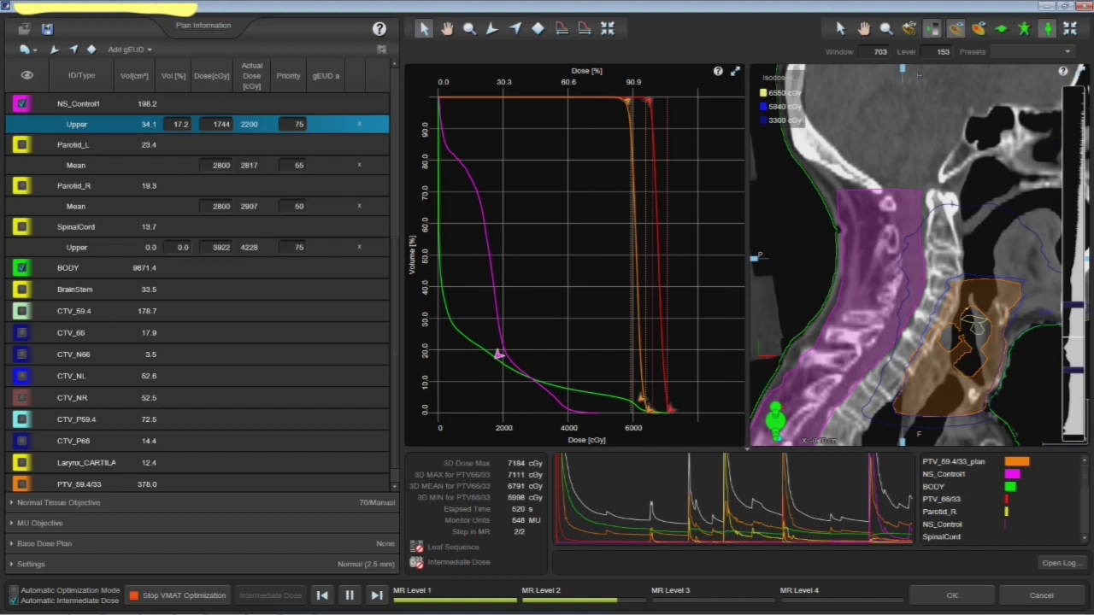
{"action": "scroll", "coordinate": [916, 256], "scroll_direction": "down", "scroll_amount": 3}
{"action": "scroll", "coordinate": [919, 75], "scroll_direction": "down", "scroll_amount": 3}
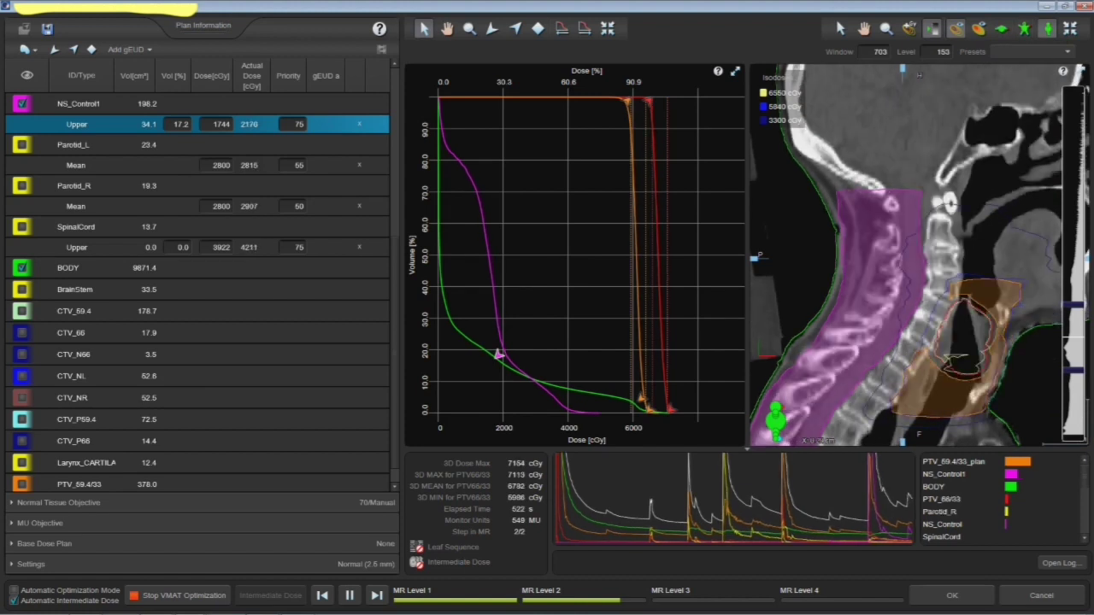
{"action": "scroll", "coordinate": [918, 74], "scroll_direction": "down", "scroll_amount": 4}
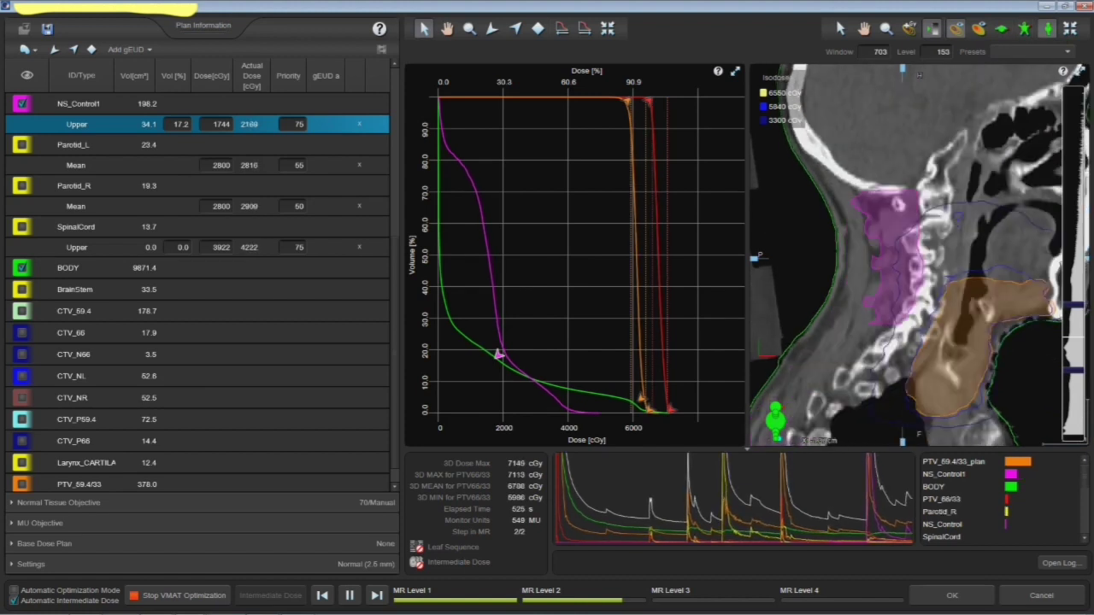
{"action": "scroll", "coordinate": [918, 75], "scroll_direction": "down", "scroll_amount": 3}
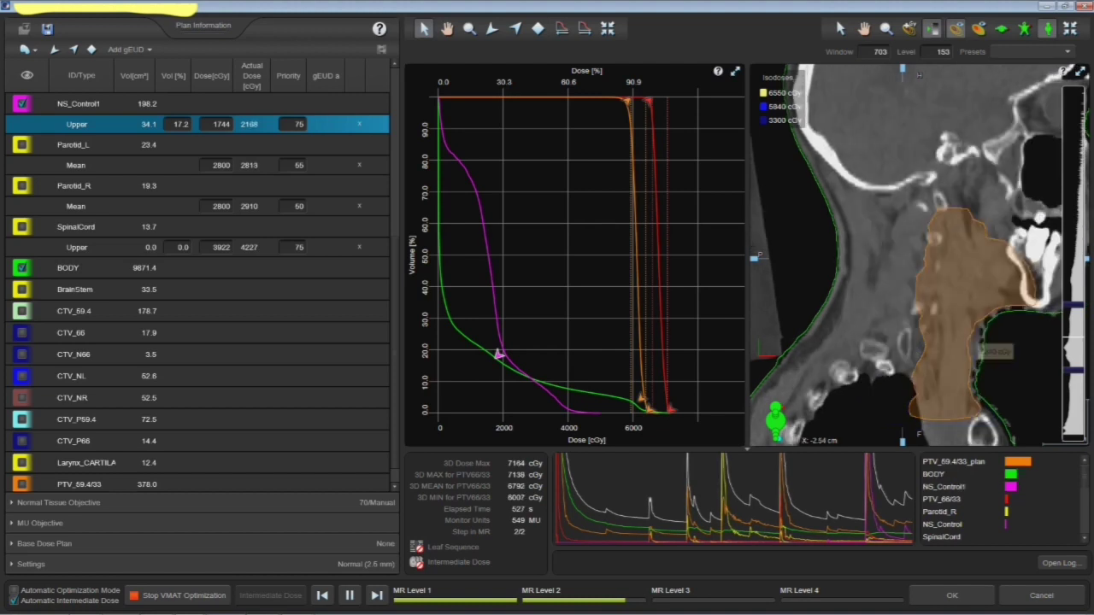
{"action": "scroll", "coordinate": [919, 76], "scroll_direction": "down", "scroll_amount": 5}
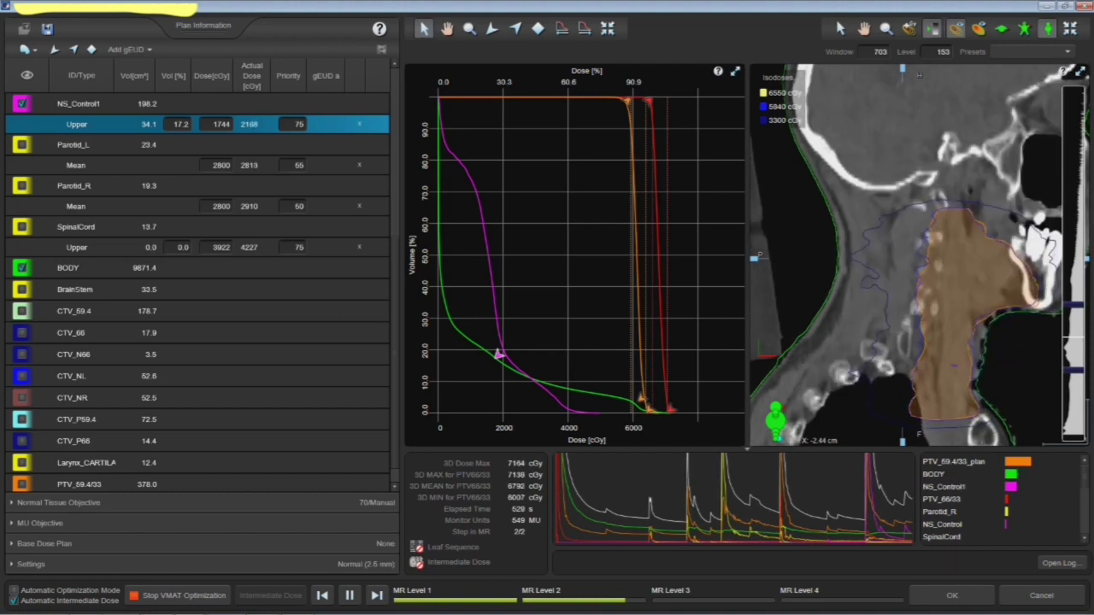
{"action": "scroll", "coordinate": [918, 75], "scroll_direction": "down", "scroll_amount": 2}
{"action": "scroll", "coordinate": [919, 76], "scroll_direction": "down", "scroll_amount": 3}
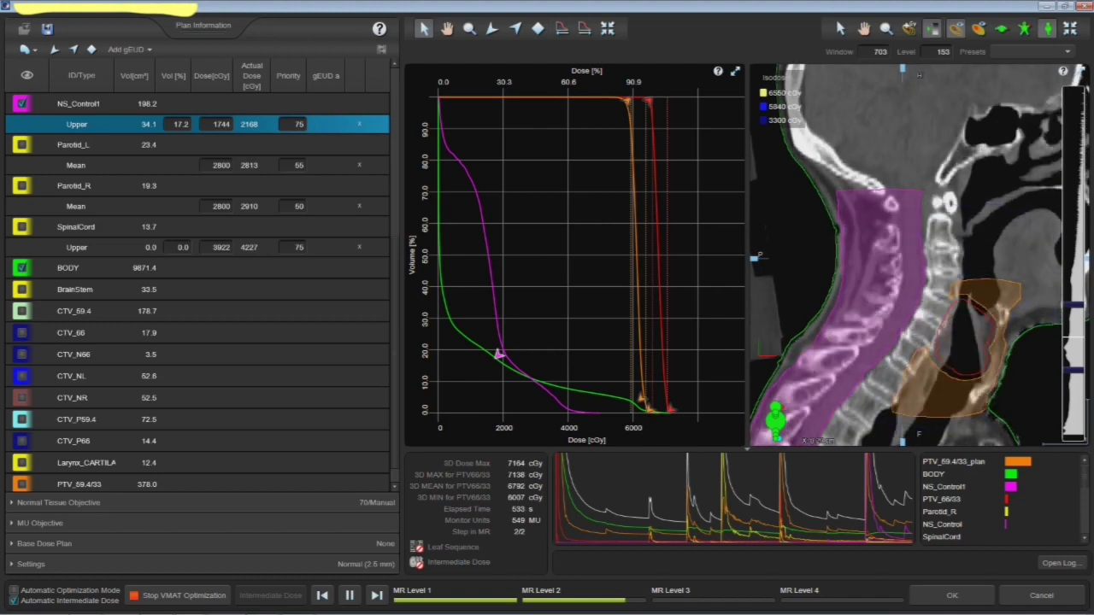
{"action": "scroll", "coordinate": [918, 75], "scroll_direction": "down", "scroll_amount": 3}
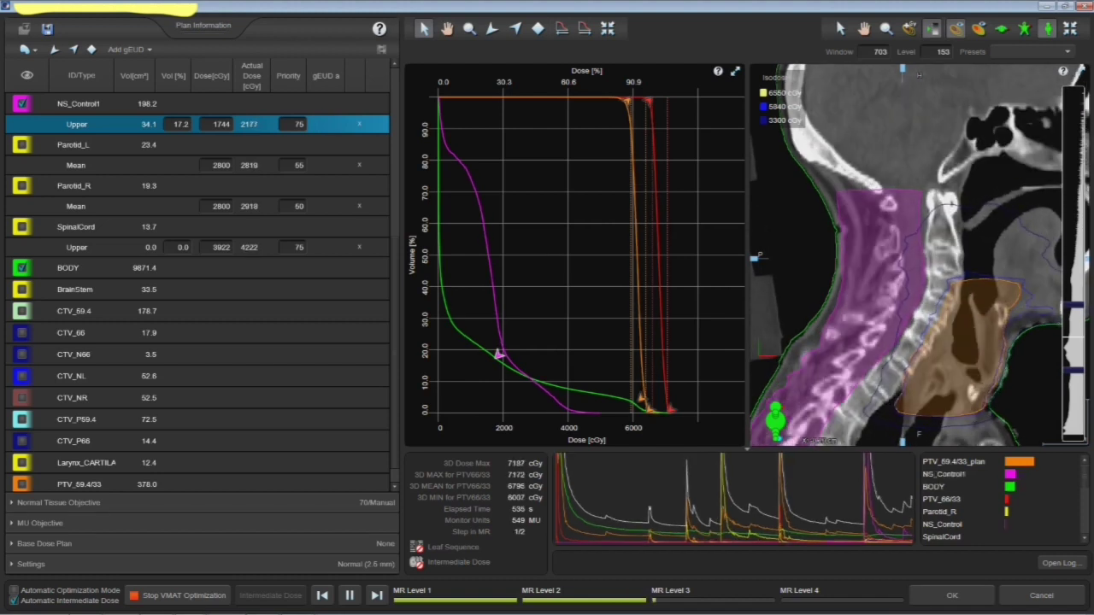
{"action": "left_click", "coordinate": [350, 595]}
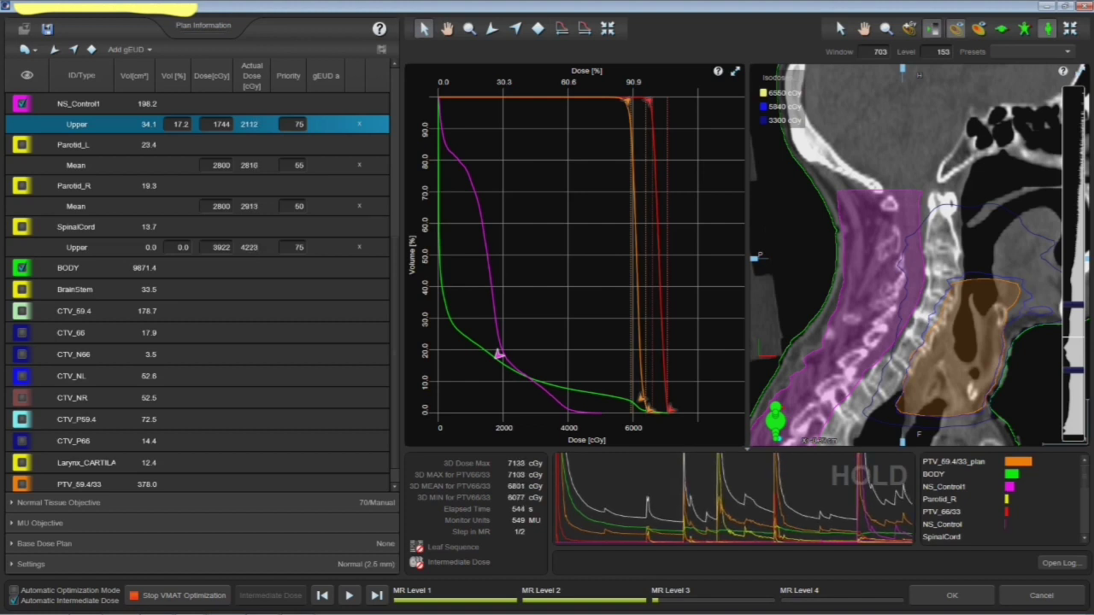
- Show GTVp briefly on the DVH to inspect its dose curve, and hide it again
{"action": "scroll", "coordinate": [197, 286], "scroll_direction": "up", "scroll_amount": 5}
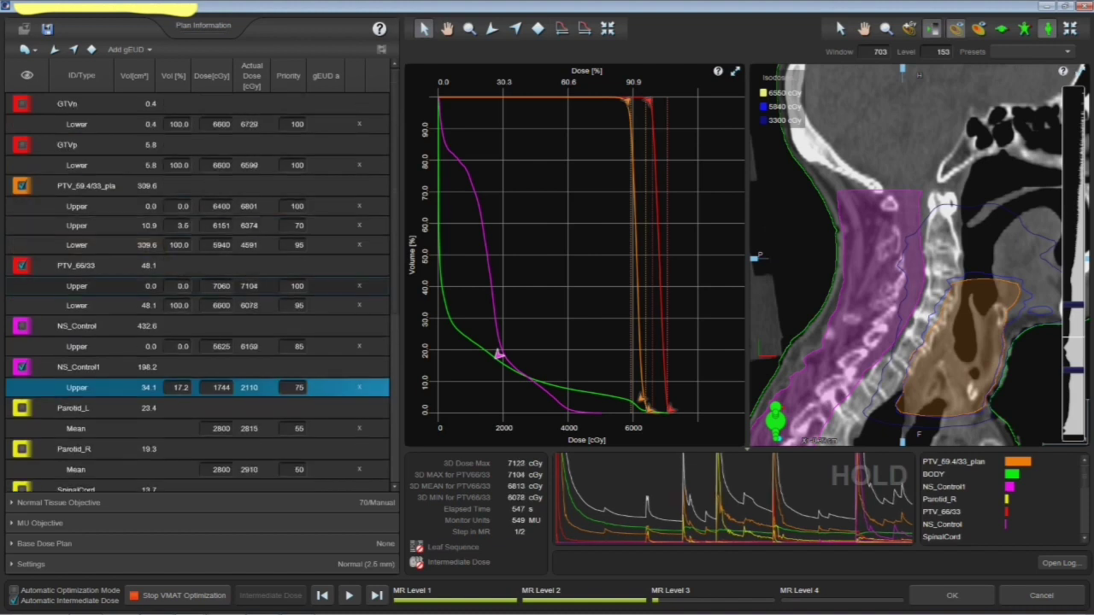
{"action": "left_click", "coordinate": [21, 145]}
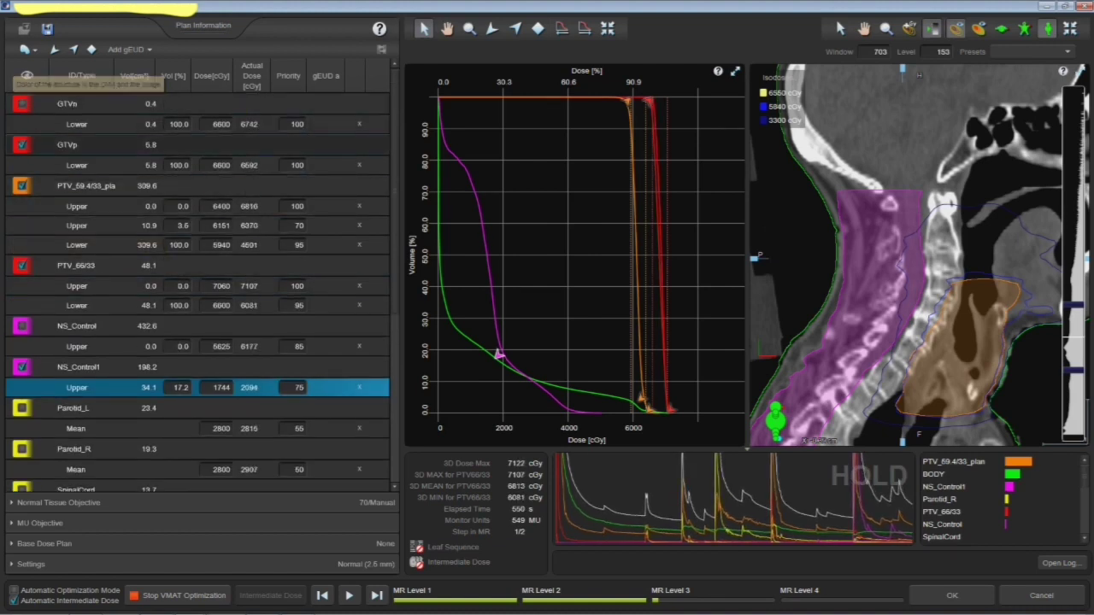
{"action": "scroll", "coordinate": [196, 290], "scroll_direction": "down", "scroll_amount": 5}
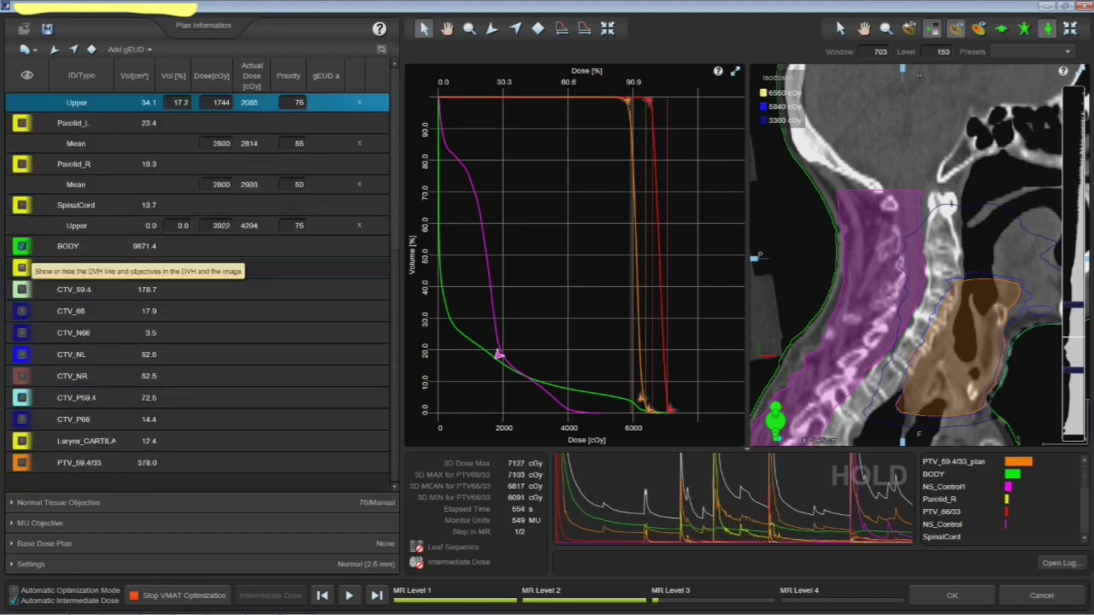
{"action": "left_click", "coordinate": [21, 268]}
{"action": "scroll", "coordinate": [197, 289], "scroll_direction": "up", "scroll_amount": 4}
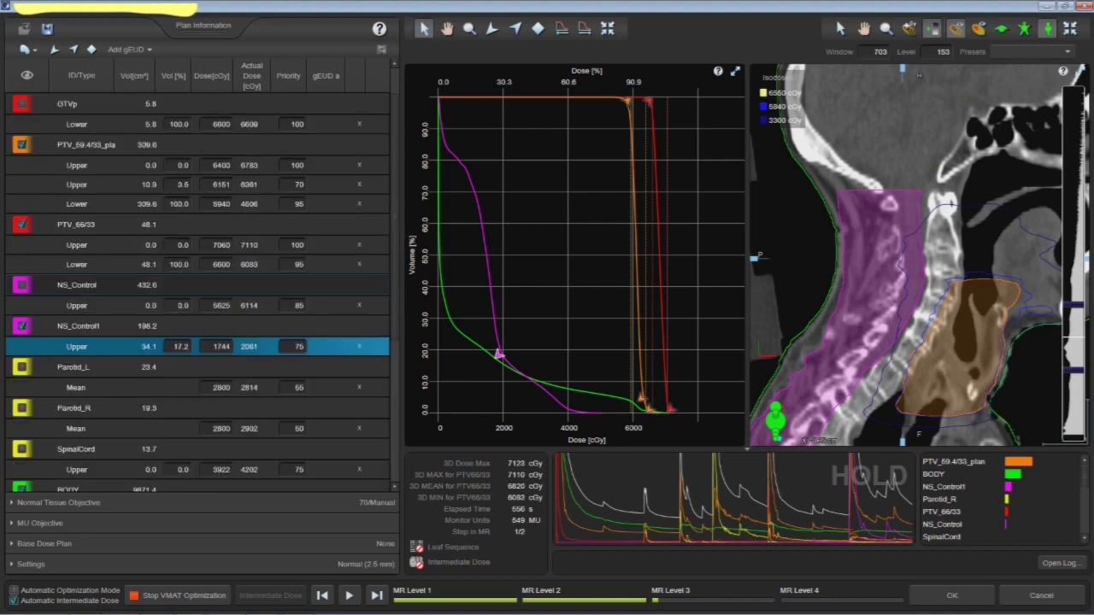
{"action": "scroll", "coordinate": [197, 291], "scroll_direction": "up", "scroll_amount": 1}
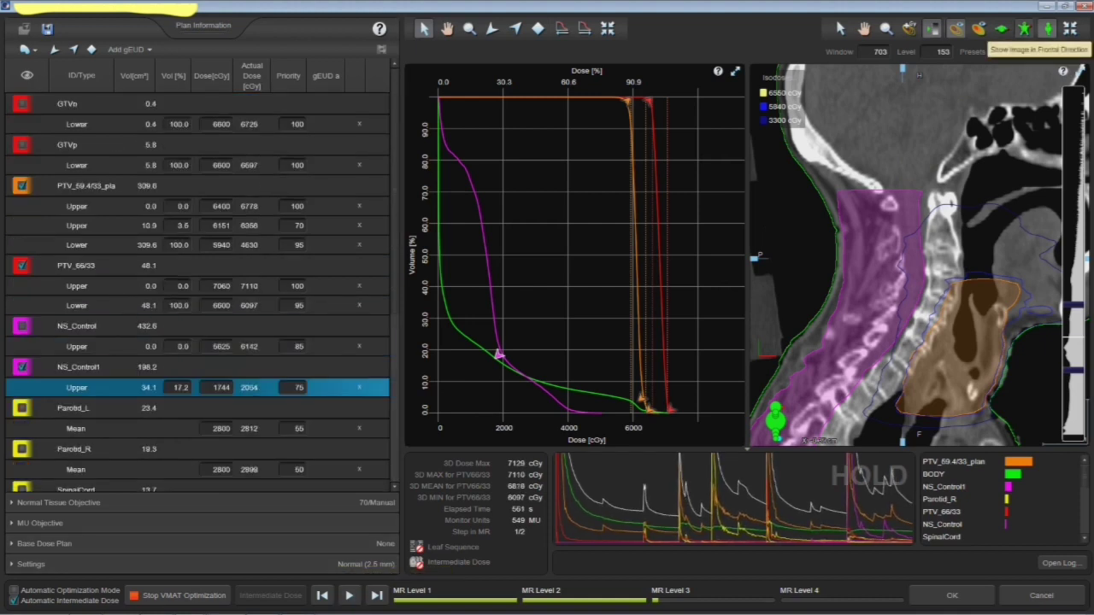
- Switch the image to the axial view and examine the isodoses across the upper neck slices
{"action": "left_click", "coordinate": [1001, 28]}
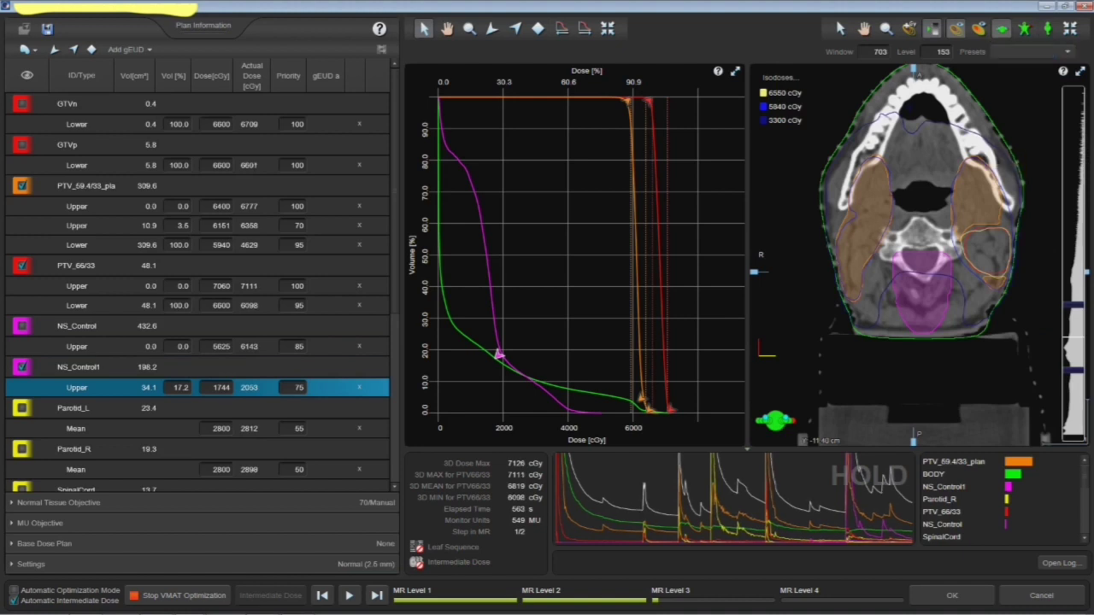
{"action": "scroll", "coordinate": [920, 257], "scroll_direction": "down", "scroll_amount": 3}
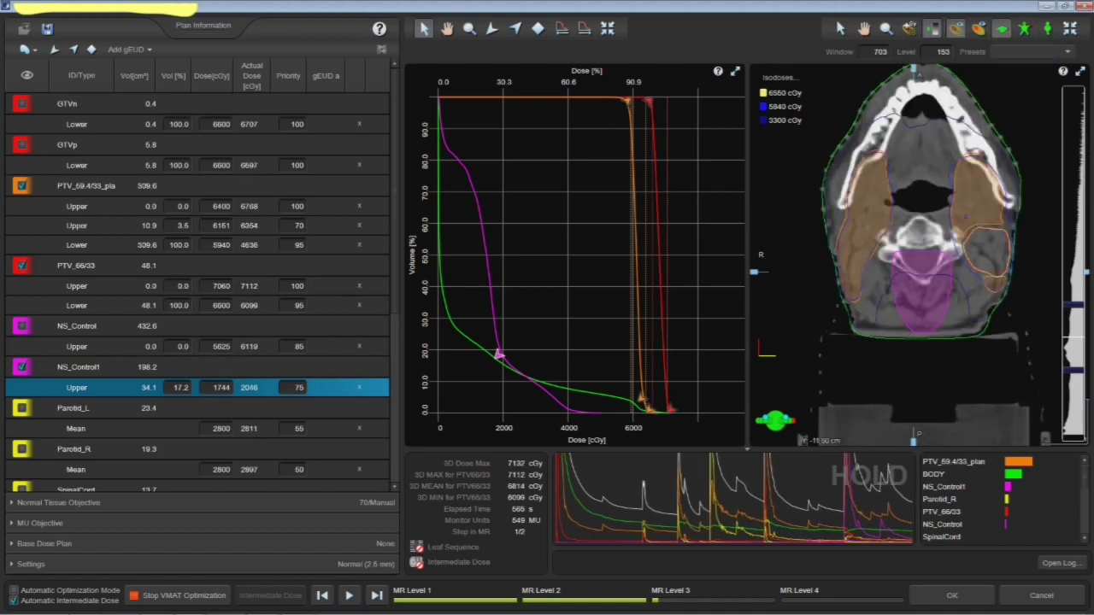
{"action": "scroll", "coordinate": [921, 209], "scroll_direction": "down", "scroll_amount": 10}
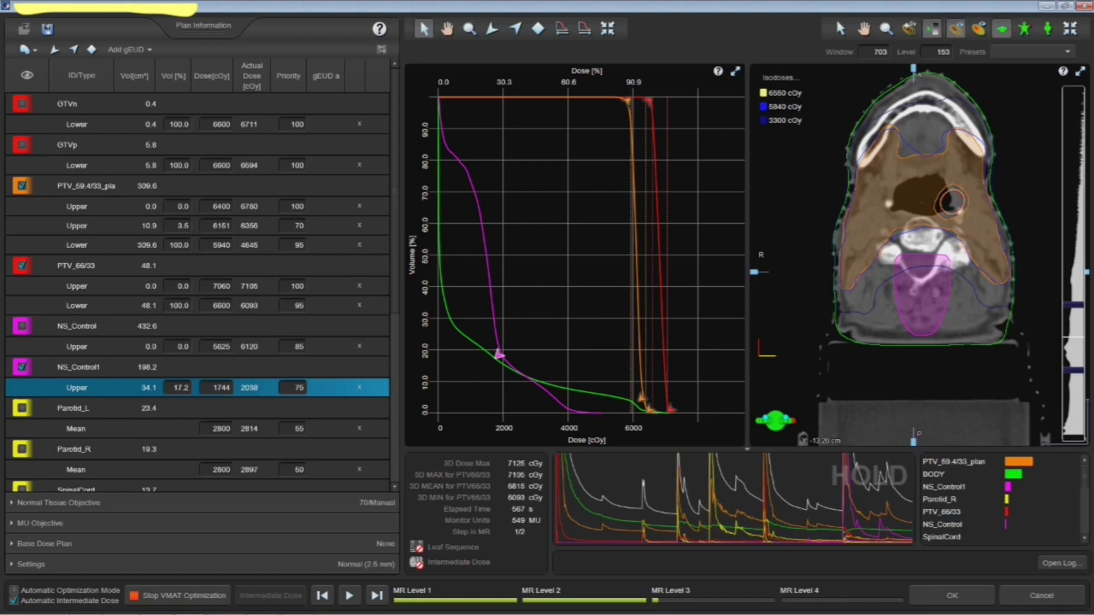
{"action": "scroll", "coordinate": [921, 214], "scroll_direction": "down", "scroll_amount": 3}
{"action": "scroll", "coordinate": [921, 213], "scroll_direction": "up", "scroll_amount": 7}
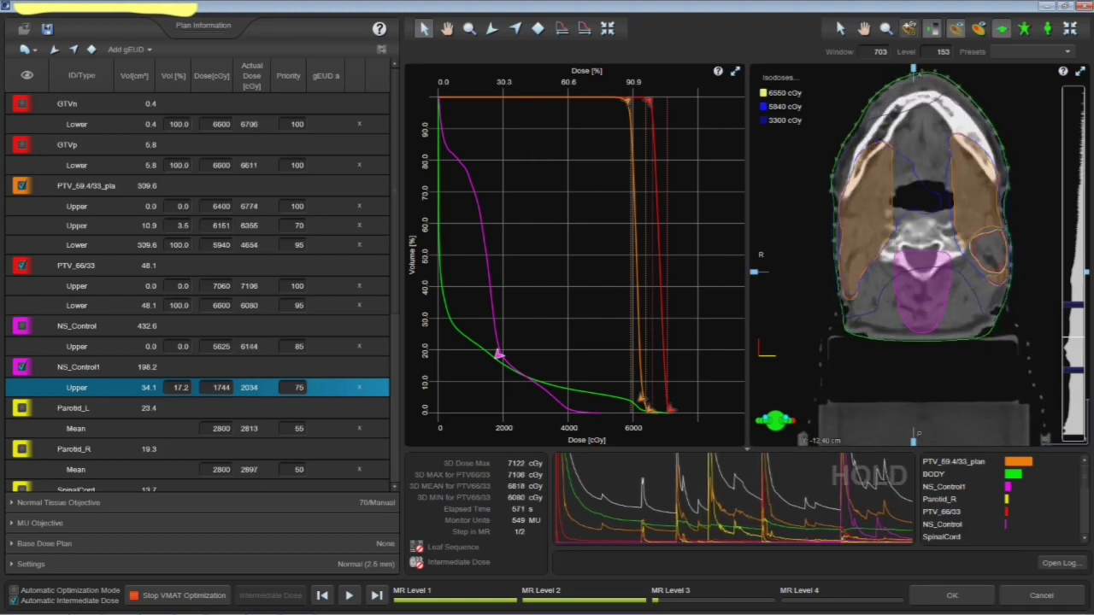
- Show the dose value at the pointer and review the axial slices from the jaw down to the upper chest
{"action": "left_click", "coordinate": [909, 28]}
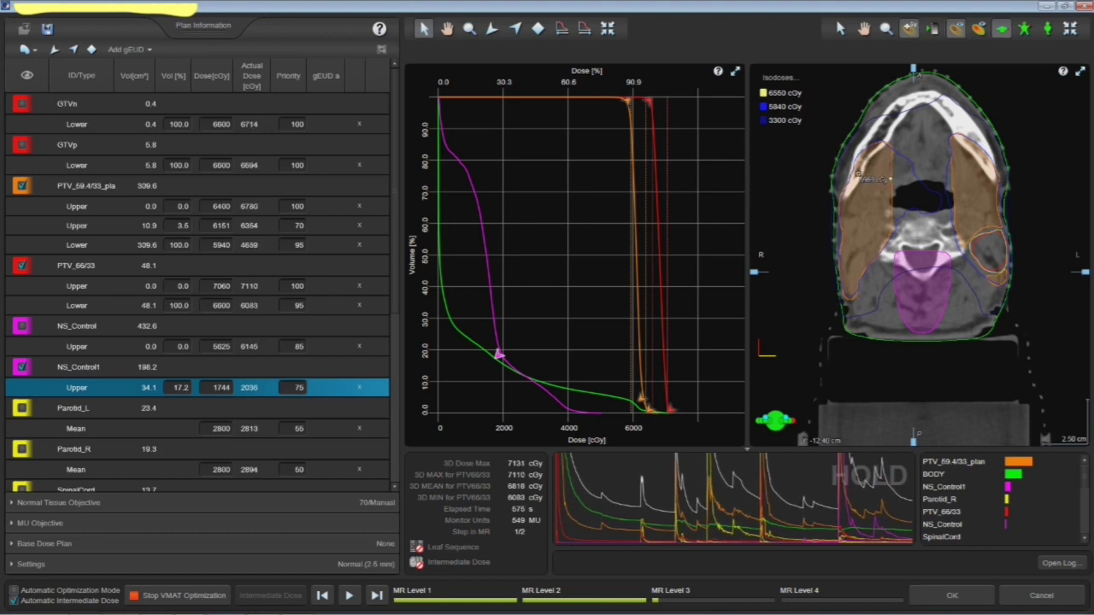
{"action": "left_click", "coordinate": [839, 28]}
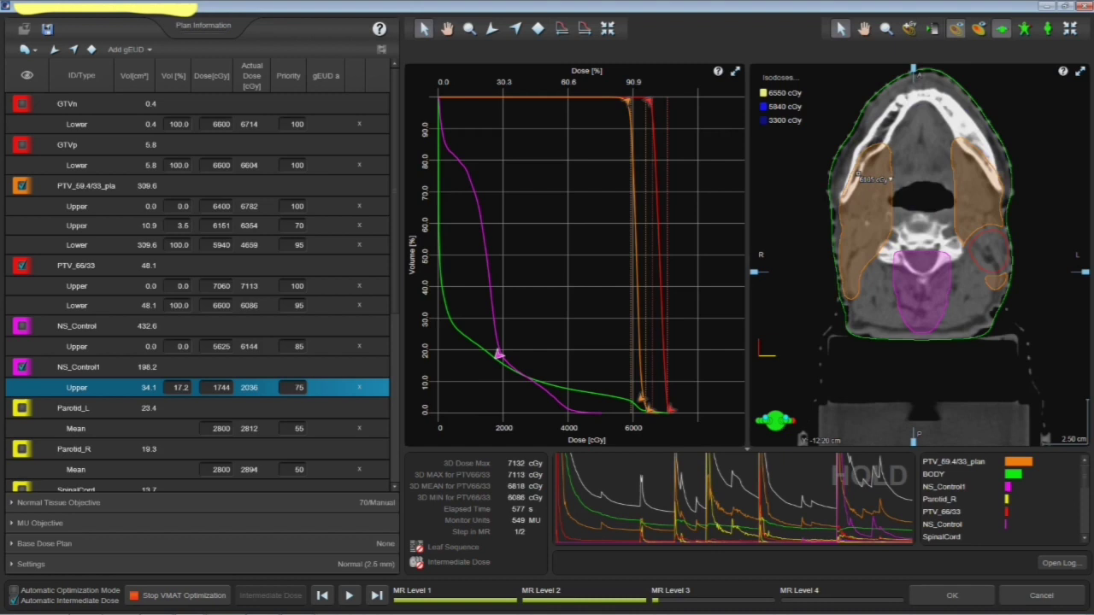
{"action": "scroll", "coordinate": [858, 175], "scroll_direction": "up", "scroll_amount": 1}
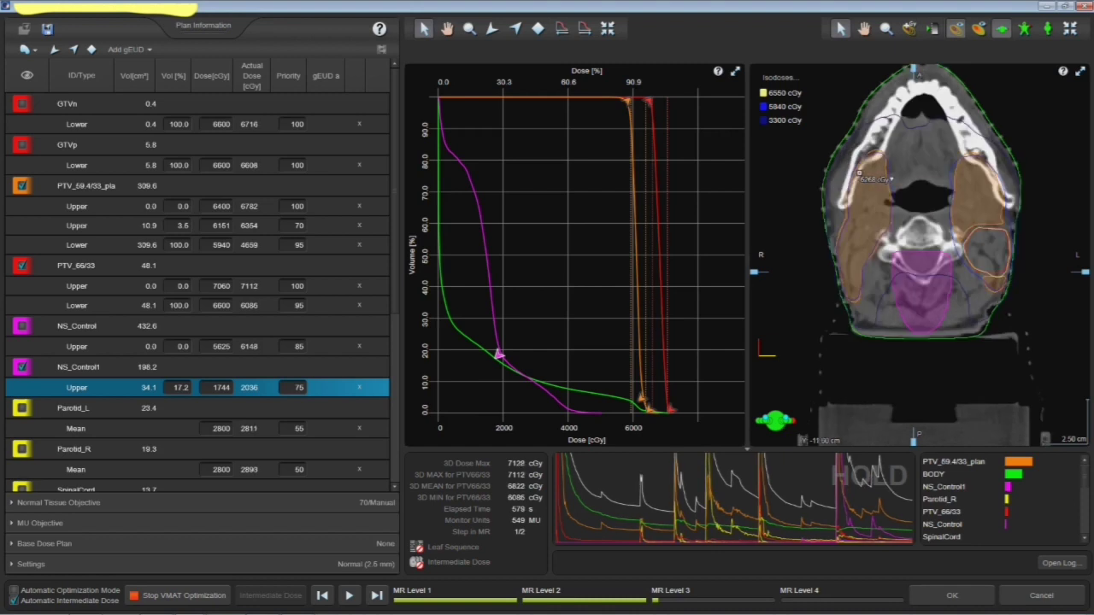
{"action": "scroll", "coordinate": [859, 175], "scroll_direction": "down", "scroll_amount": 3}
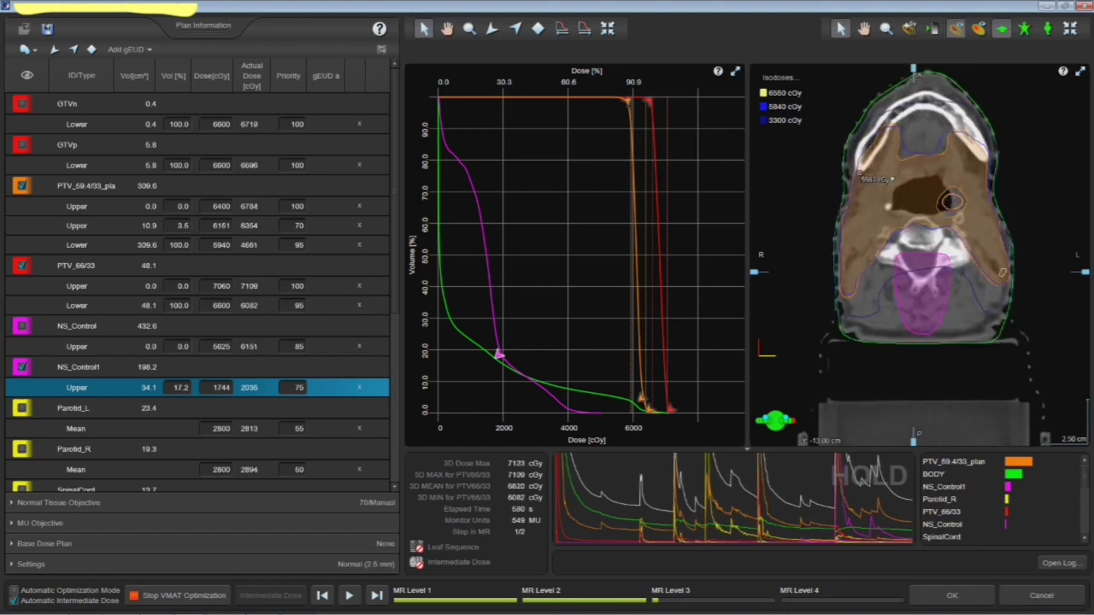
{"action": "scroll", "coordinate": [859, 173], "scroll_direction": "down", "scroll_amount": 18}
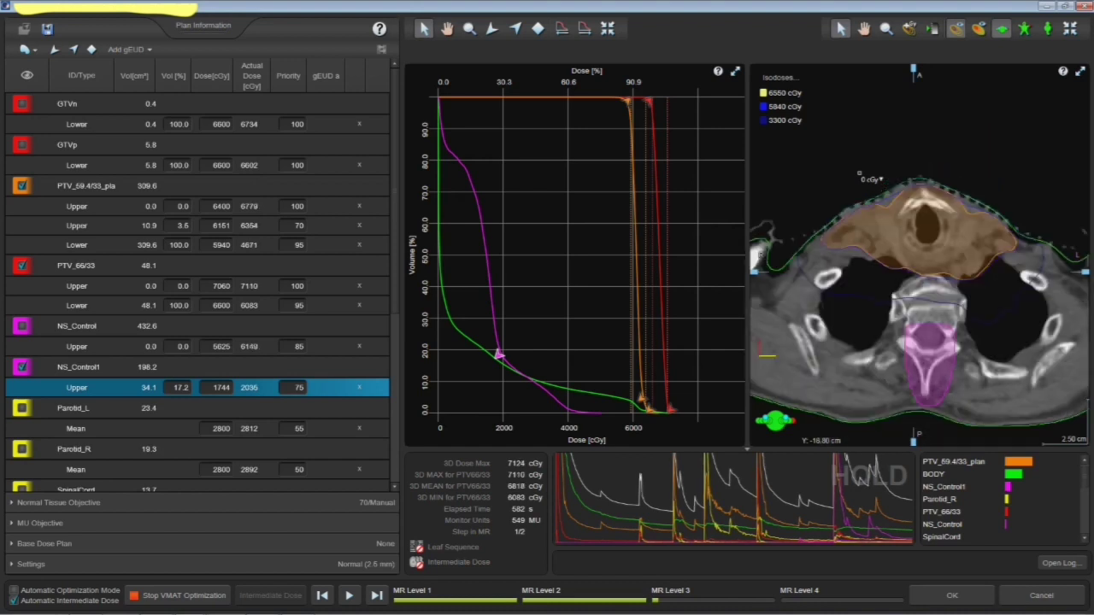
{"action": "scroll", "coordinate": [859, 175], "scroll_direction": "down", "scroll_amount": 1}
{"action": "scroll", "coordinate": [859, 175], "scroll_direction": "down", "scroll_amount": 1}
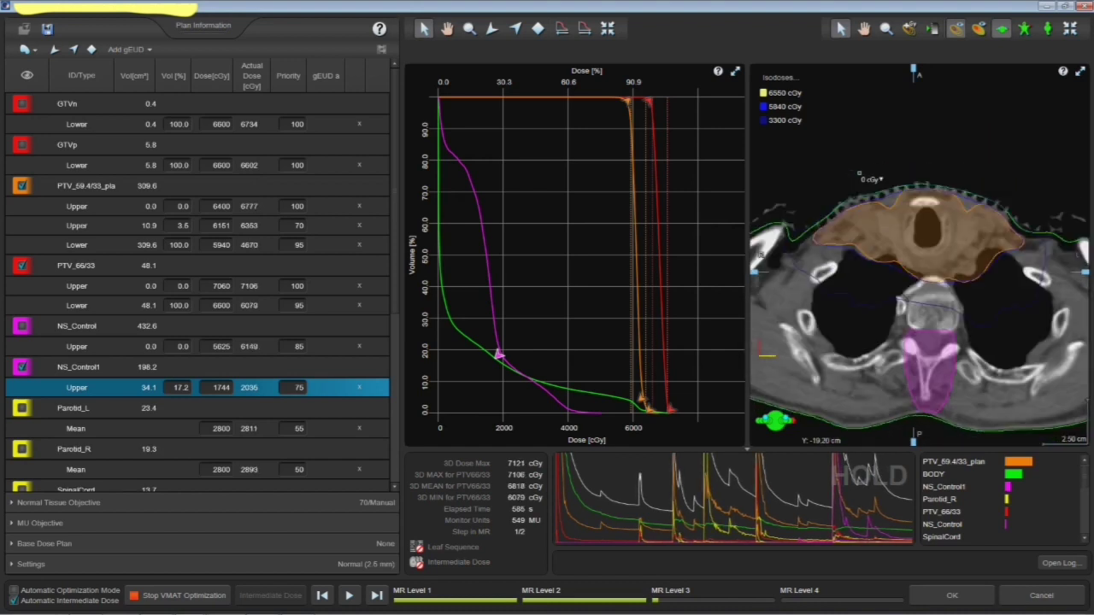
- Probe the dose inside the PTV_66/33 region on the axial slices of the larynx and upper neck
{"action": "scroll", "coordinate": [860, 177], "scroll_direction": "up", "scroll_amount": 12}
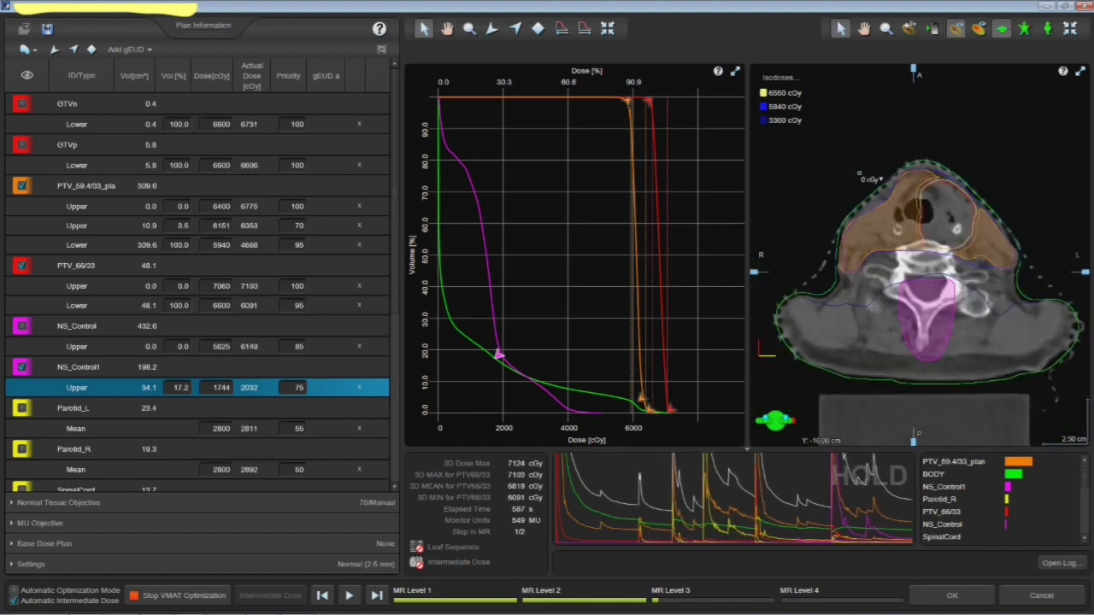
{"action": "scroll", "coordinate": [860, 176], "scroll_direction": "up", "scroll_amount": 4}
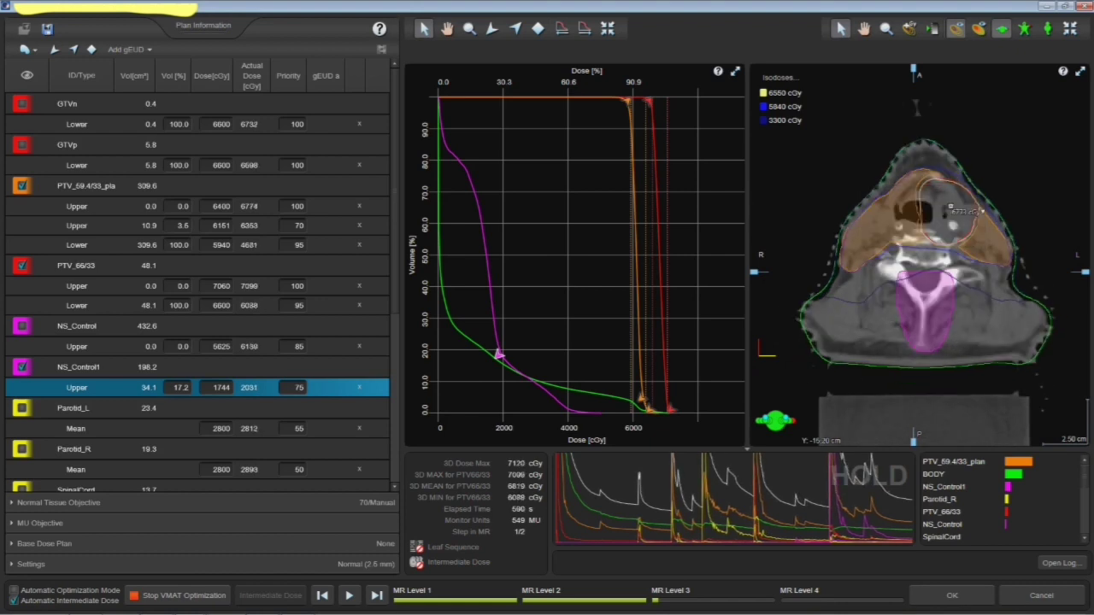
{"action": "scroll", "coordinate": [981, 210], "scroll_direction": "up", "scroll_amount": 8}
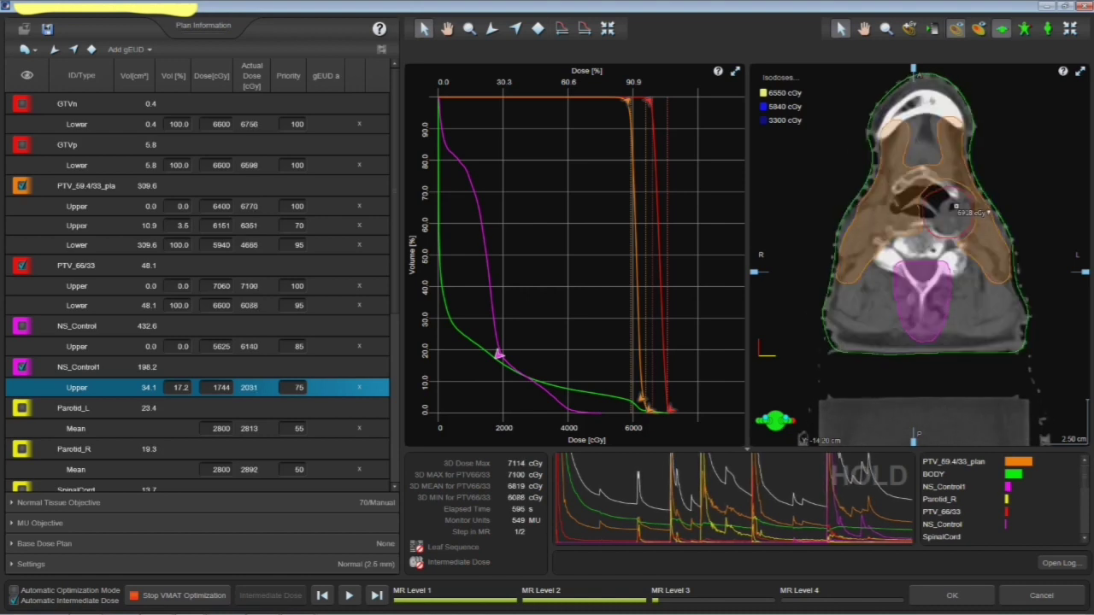
{"action": "scroll", "coordinate": [950, 206], "scroll_direction": "down", "scroll_amount": 4}
{"action": "scroll", "coordinate": [956, 206], "scroll_direction": "down", "scroll_amount": 2}
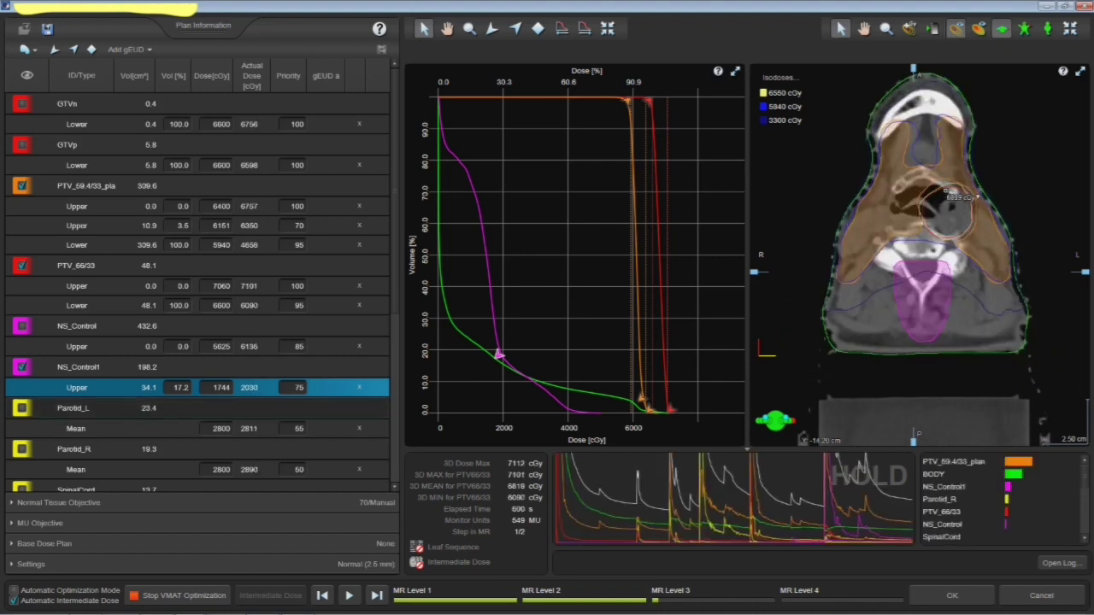
- Display Larynx_CARTILAGE on the DVH and image, and probe the dose along the cartilage on the axial slices
{"action": "scroll", "coordinate": [197, 291], "scroll_direction": "down", "scroll_amount": 5}
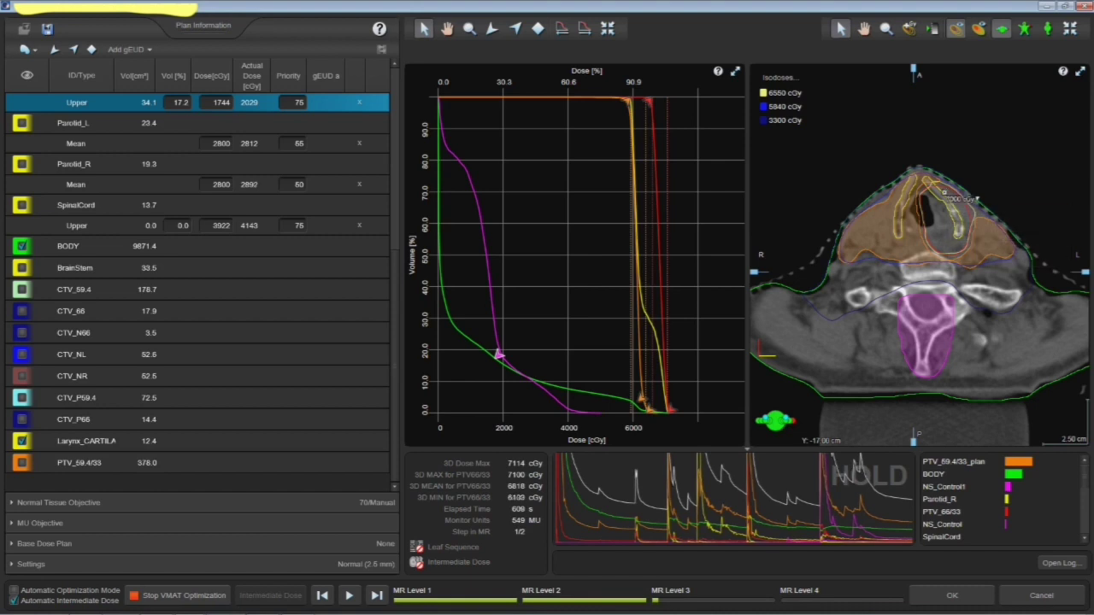
{"action": "scroll", "coordinate": [943, 195], "scroll_direction": "down", "scroll_amount": 3}
{"action": "scroll", "coordinate": [974, 200], "scroll_direction": "down", "scroll_amount": 3}
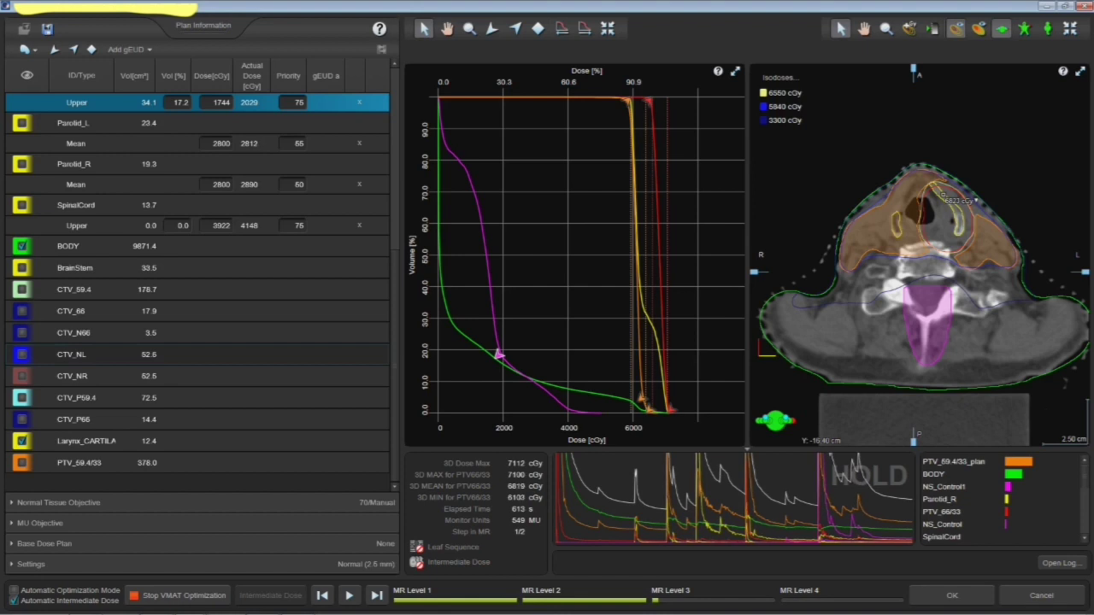
- Resume the held optimization and hide NS_Control1 and Larynx_CARTILAGE from the DVH and image
{"action": "left_click", "coordinate": [350, 596]}
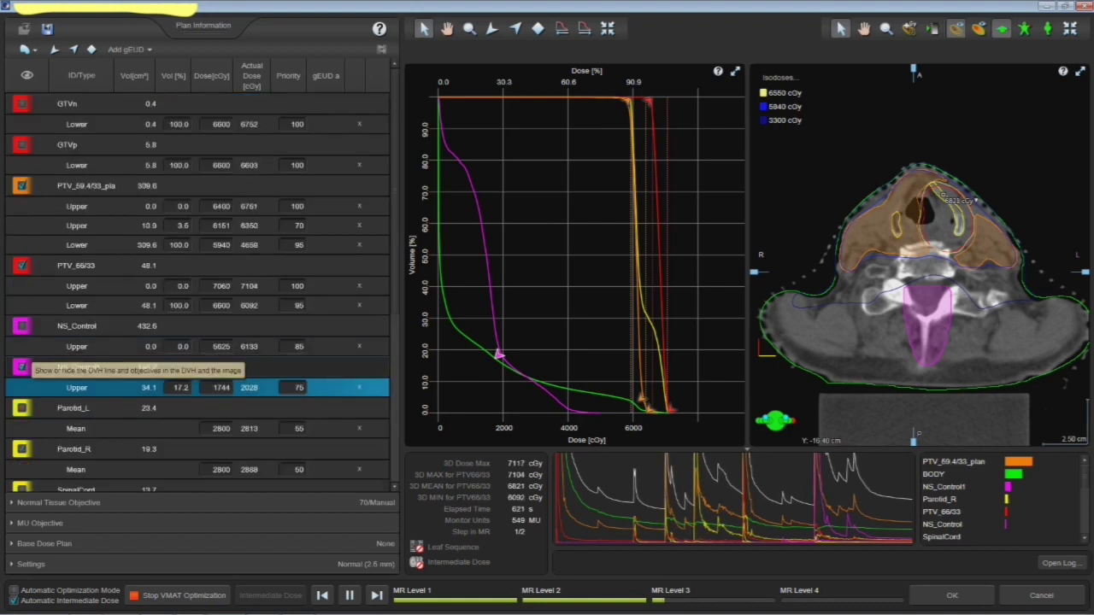
{"action": "left_click", "coordinate": [21, 367]}
{"action": "scroll", "coordinate": [21, 342], "scroll_direction": "down", "scroll_amount": 3}
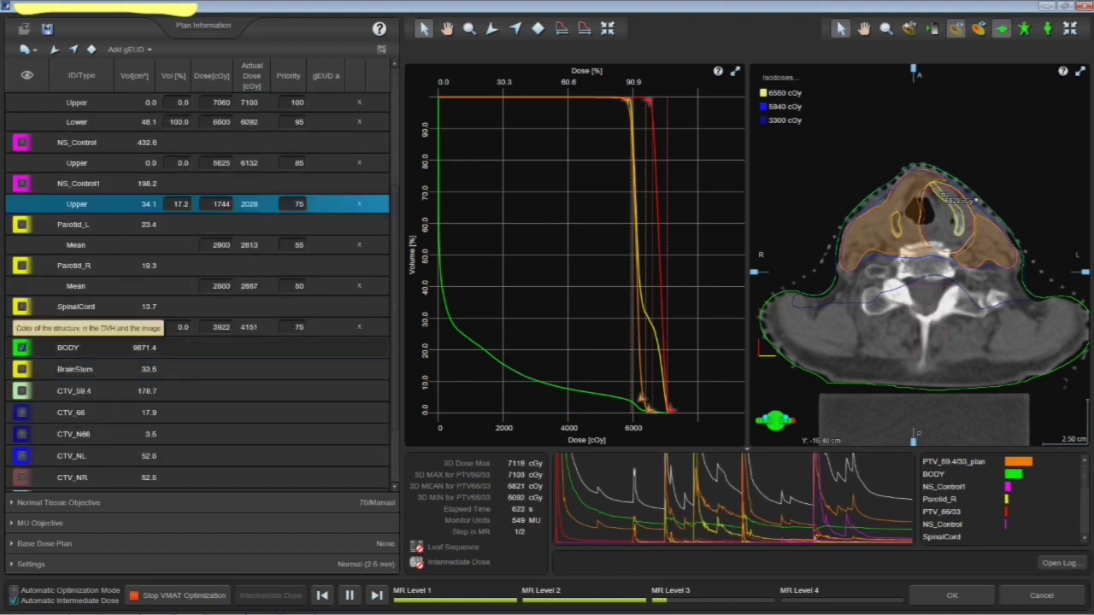
{"action": "scroll", "coordinate": [22, 325], "scroll_direction": "down", "scroll_amount": 2}
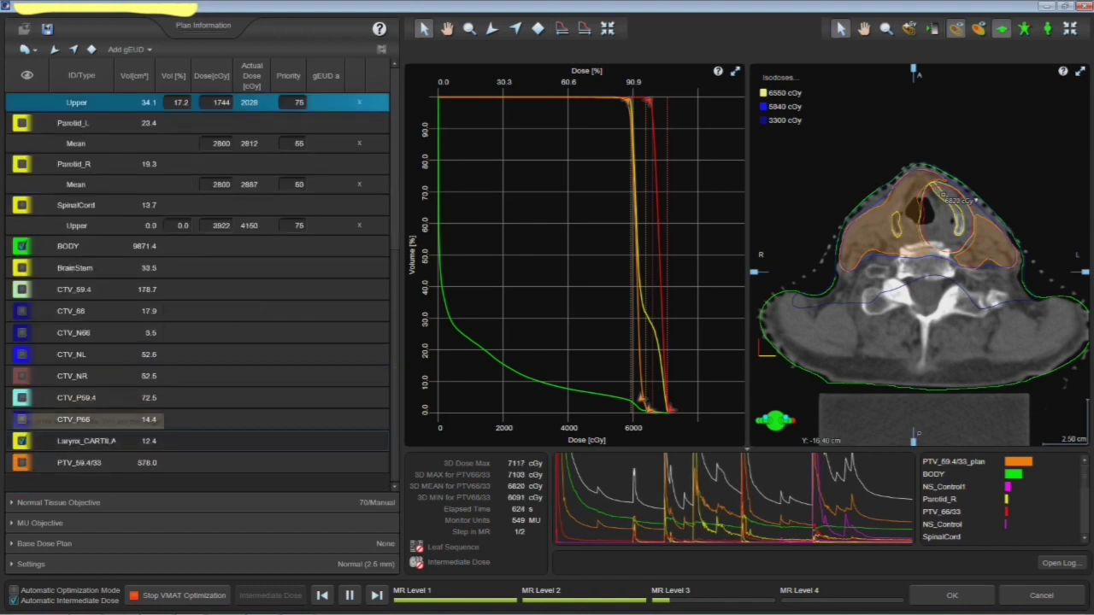
{"action": "scroll", "coordinate": [26, 410], "scroll_direction": "up", "scroll_amount": 5}
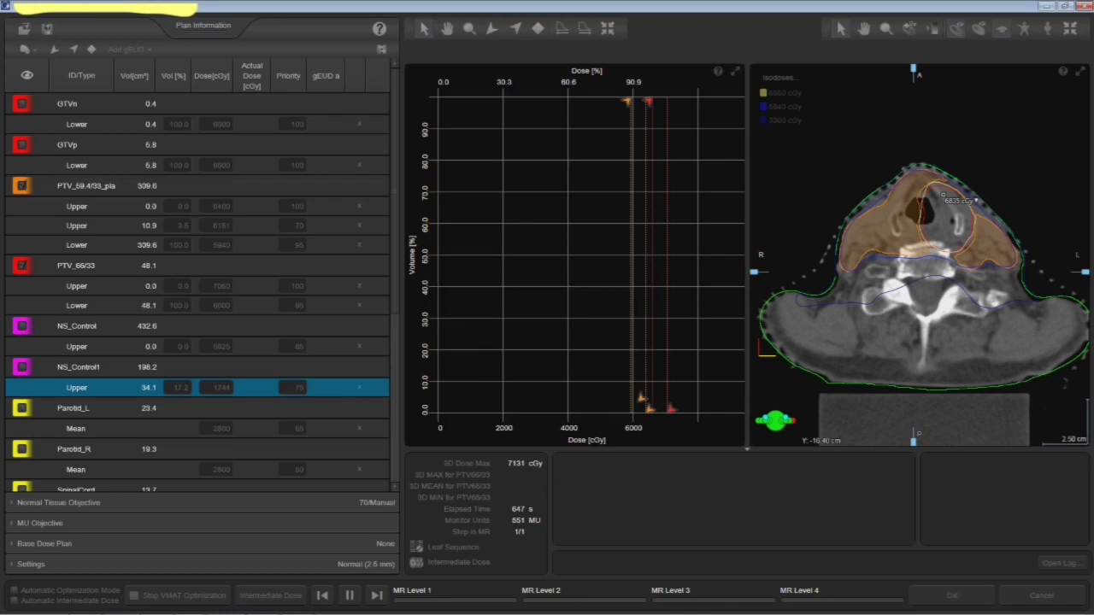
- Hold the optimization at MR Level 4 and examine the axial isodoses around the PTVs after the intermediate dose calculation
{"action": "left_click", "coordinate": [350, 596]}
{"action": "scroll", "coordinate": [944, 195], "scroll_direction": "up", "scroll_amount": 5}
{"action": "scroll", "coordinate": [944, 195], "scroll_direction": "down", "scroll_amount": 3}
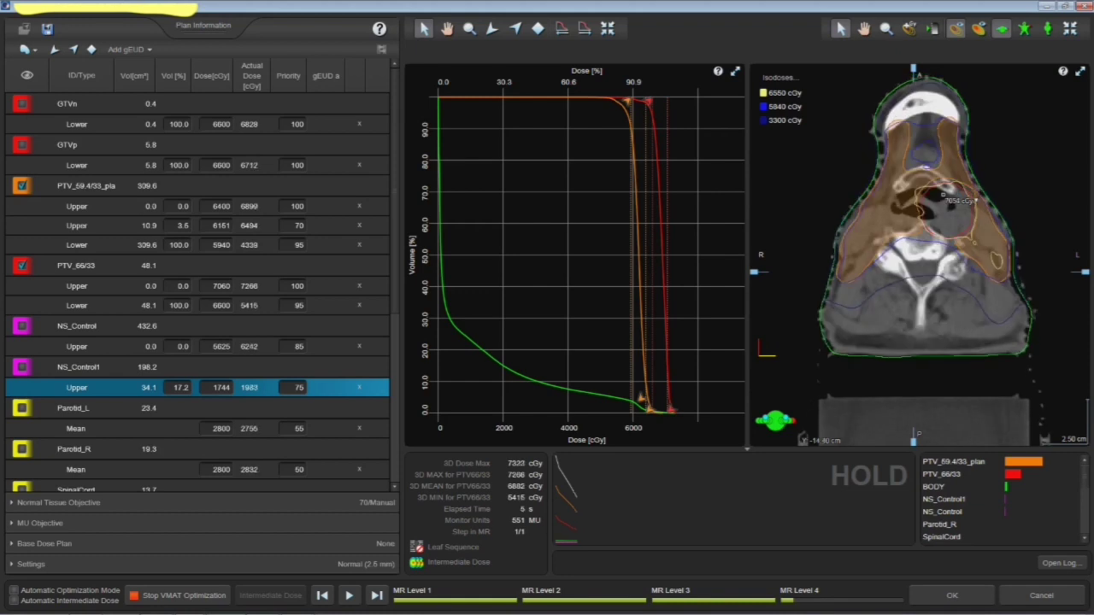
{"action": "scroll", "coordinate": [918, 256], "scroll_direction": "down", "scroll_amount": 4}
{"action": "scroll", "coordinate": [943, 196], "scroll_direction": "down", "scroll_amount": 8}
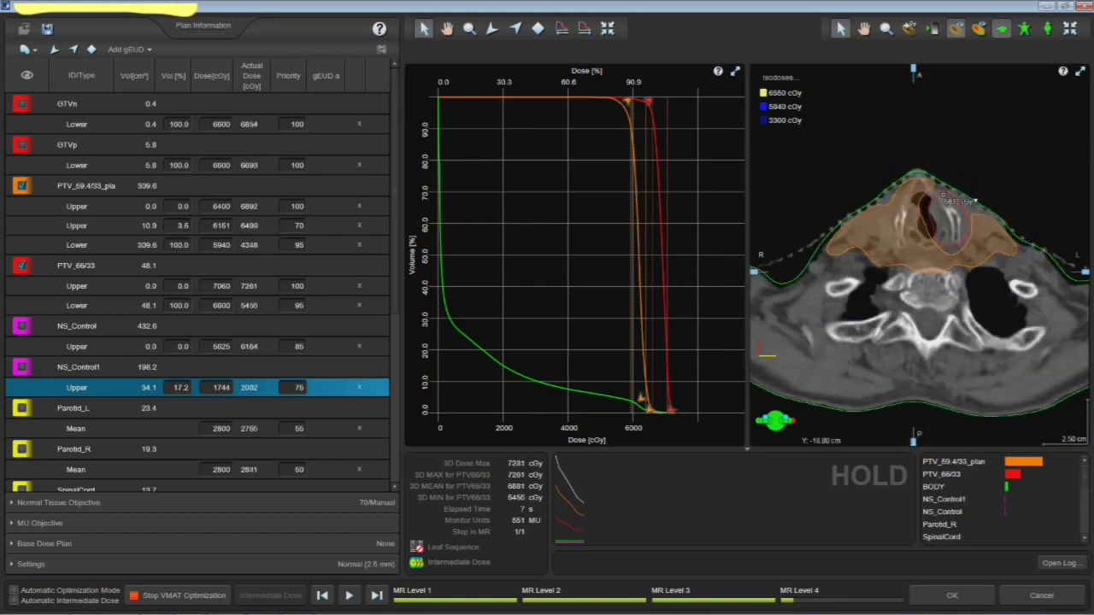
{"action": "scroll", "coordinate": [943, 197], "scroll_direction": "up", "scroll_amount": 10}
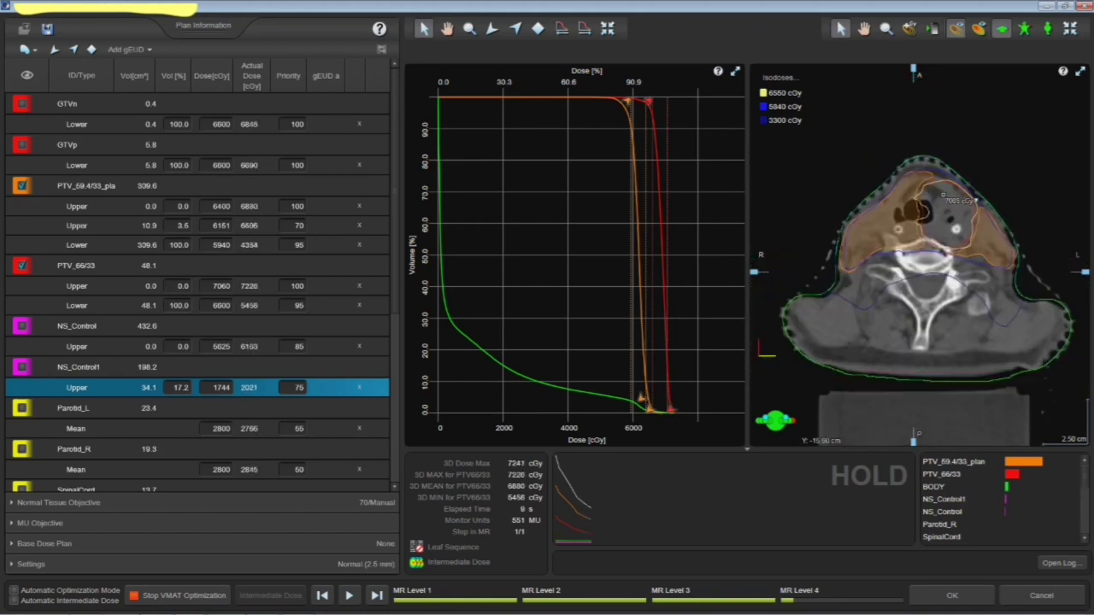
{"action": "scroll", "coordinate": [944, 198], "scroll_direction": "up", "scroll_amount": 3}
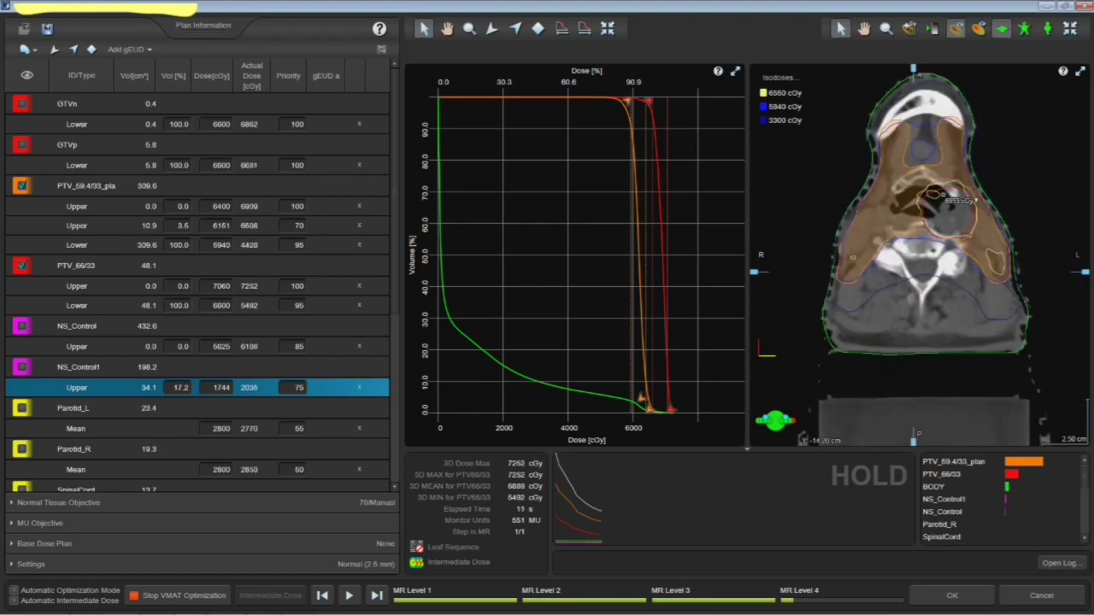
{"action": "scroll", "coordinate": [944, 198], "scroll_direction": "down", "scroll_amount": 2}
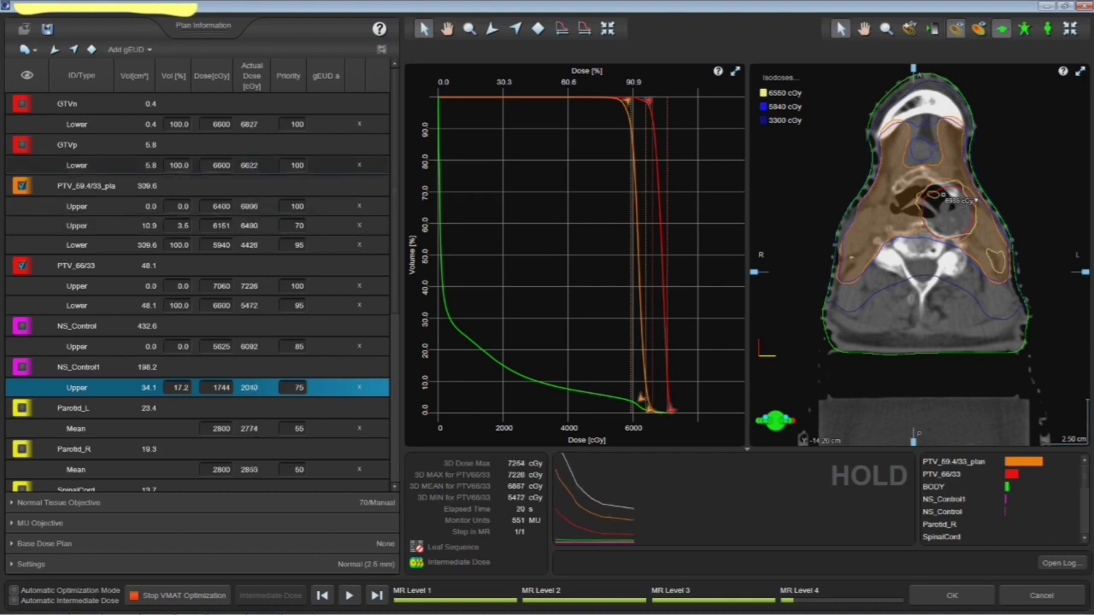
- Set the dose of PTV_66/33's lower objective to 6550 cGy
{"action": "left_click", "coordinate": [222, 165]}
{"action": "left_click", "coordinate": [221, 165]}
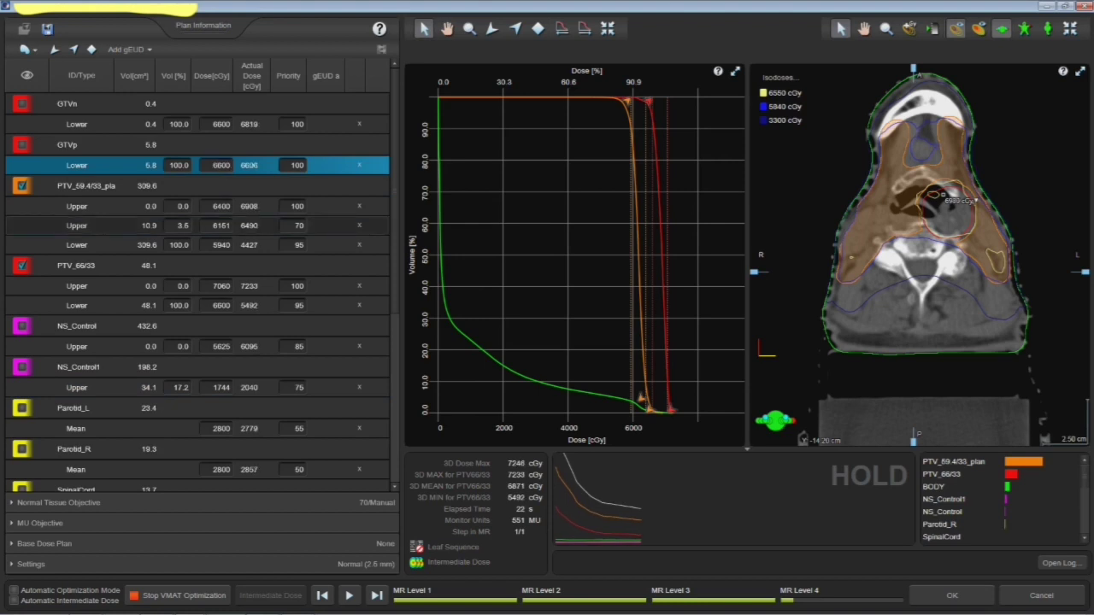
{"action": "left_click", "coordinate": [221, 305]}
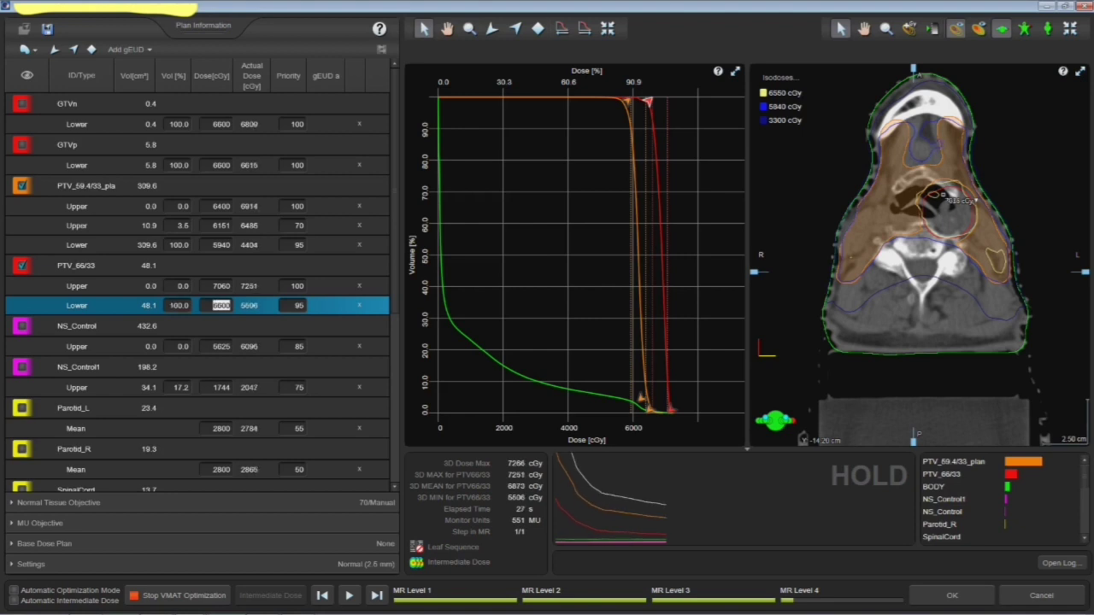
{"action": "type", "text": "6550"}
{"action": "key", "text": "Tab"}
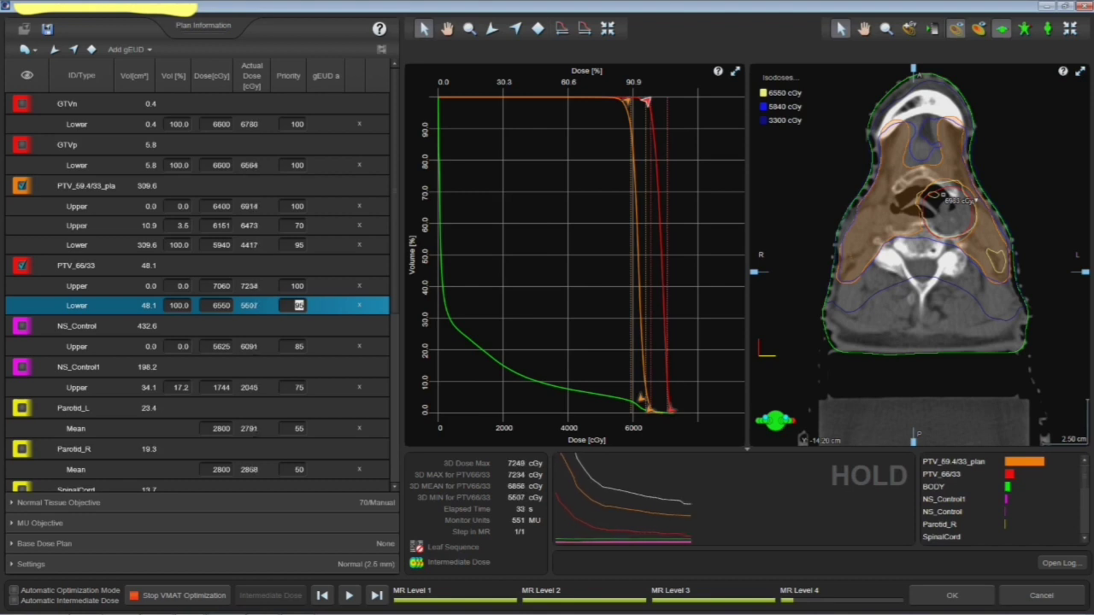
- Set the dose of PTV_66/33's upper objective to 6950 cGy
{"action": "left_click", "coordinate": [220, 286]}
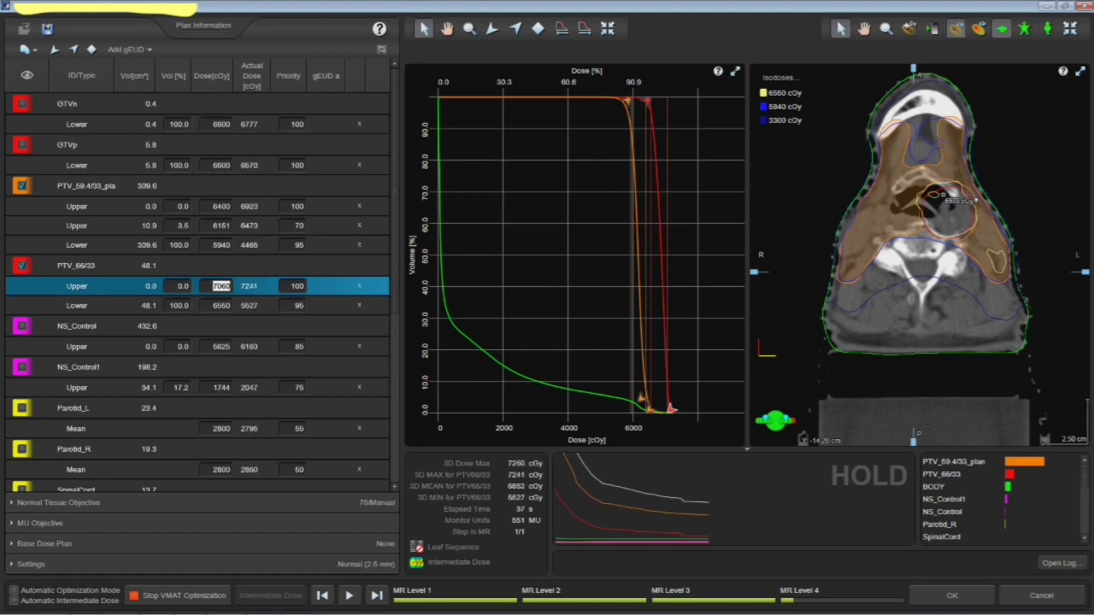
{"action": "type", "text": "69"}
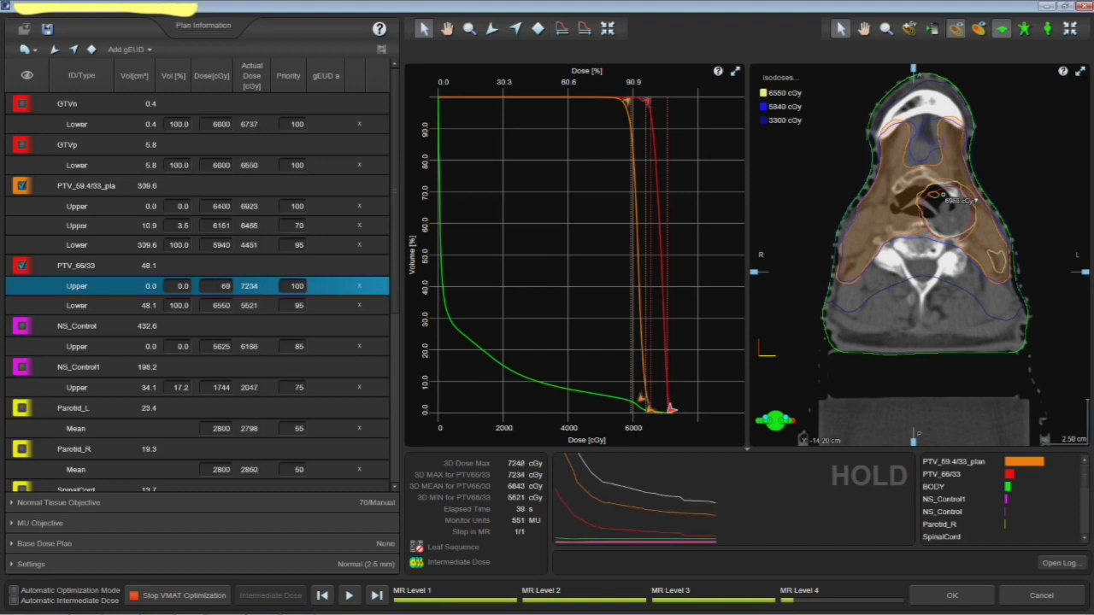
{"action": "type", "text": "50"}
{"action": "key", "text": "Tab"}
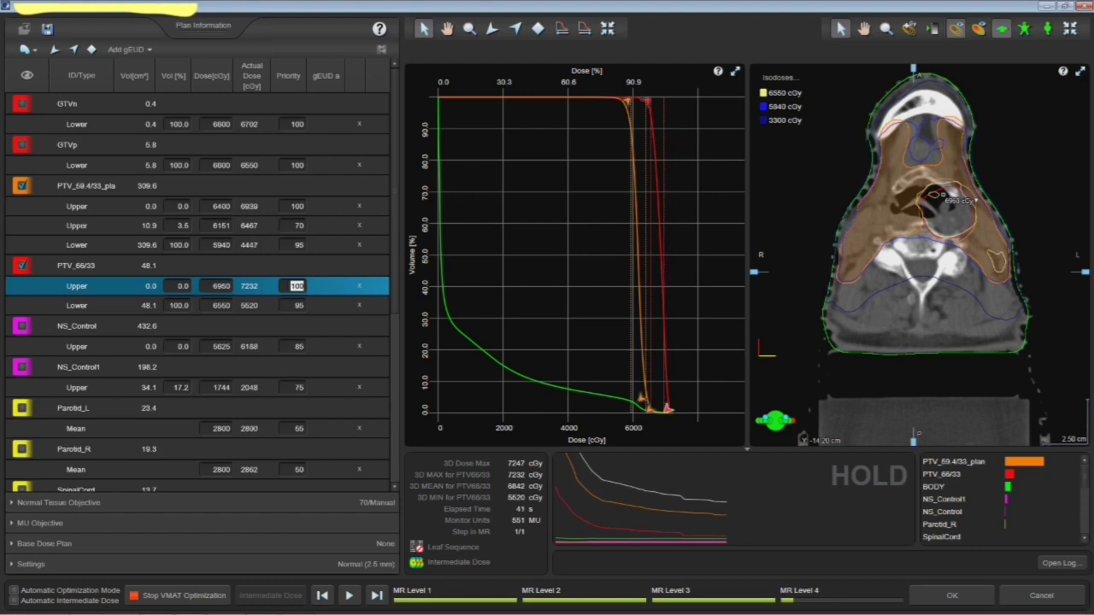
{"action": "left_click", "coordinate": [295, 306]}
{"action": "left_click", "coordinate": [221, 287]}
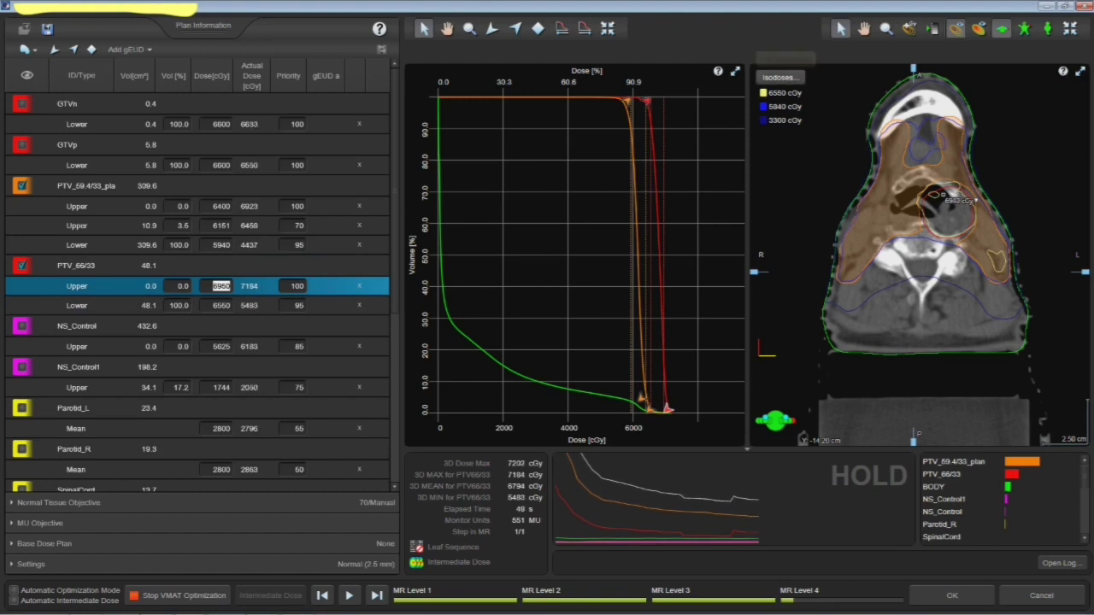
- Change the level of the yellow 6550 cGy isodose line to 6500 cGy
{"action": "left_click", "coordinate": [780, 77]}
{"action": "left_click", "coordinate": [425, 265]}
{"action": "double_click", "coordinate": [567, 221]}
{"action": "type", "text": "665"}
{"action": "type", "text": "00"}
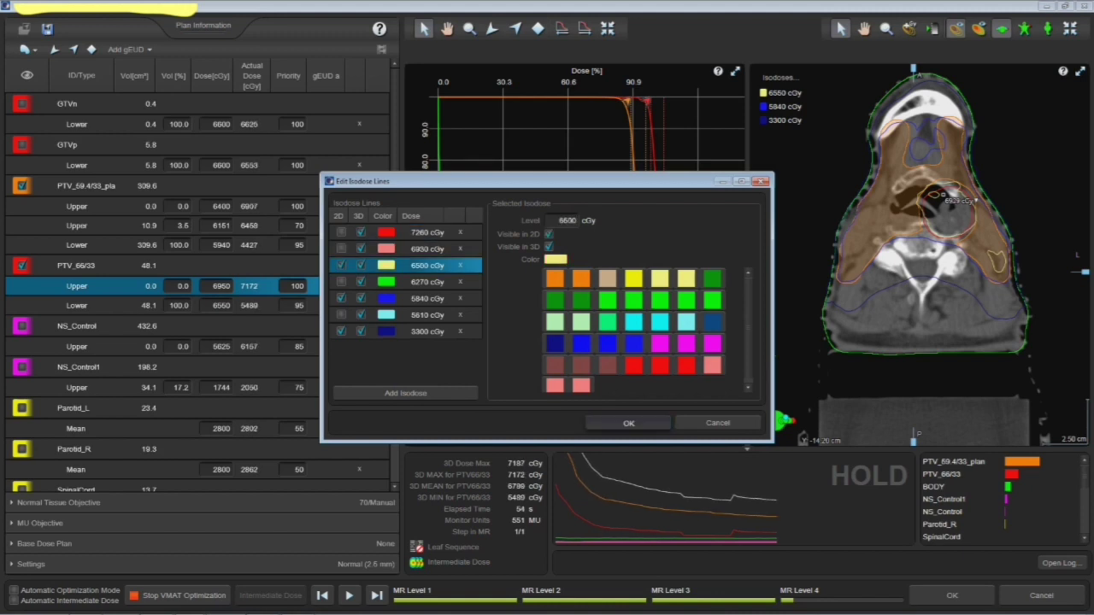
{"action": "left_click", "coordinate": [628, 422]}
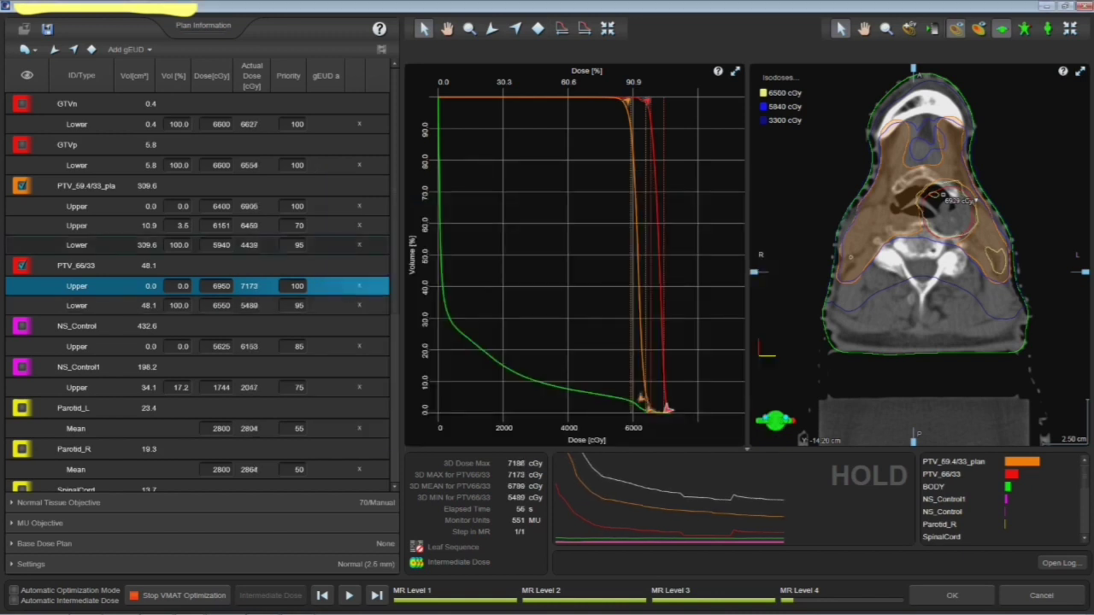
- Hide the BODY structure from the DVH and the image
{"action": "scroll", "coordinate": [21, 303], "scroll_direction": "down", "scroll_amount": 3}
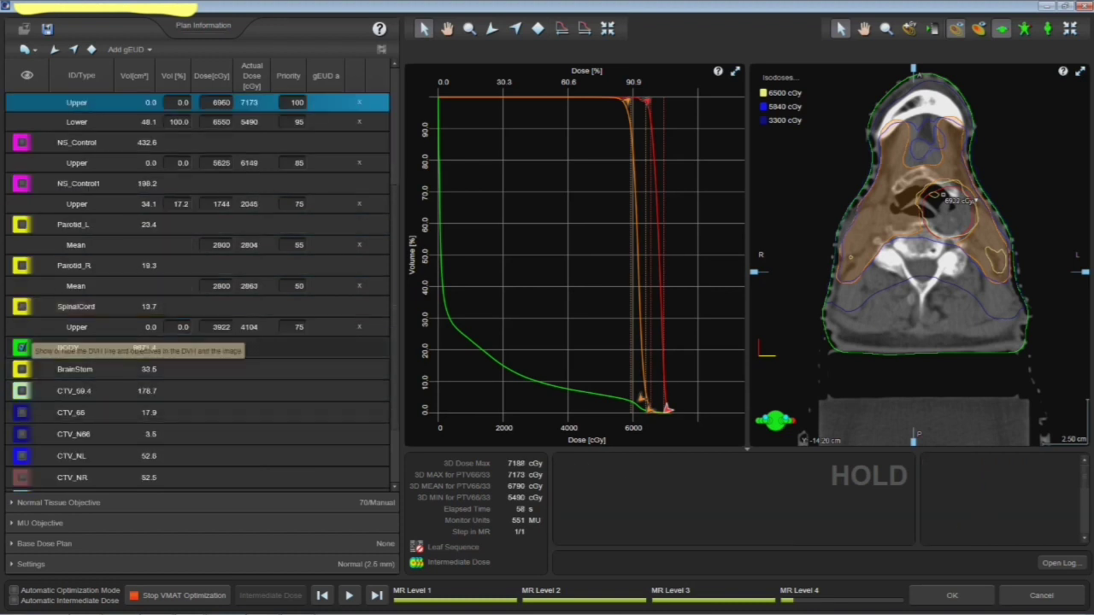
{"action": "scroll", "coordinate": [197, 290], "scroll_direction": "up", "scroll_amount": 3}
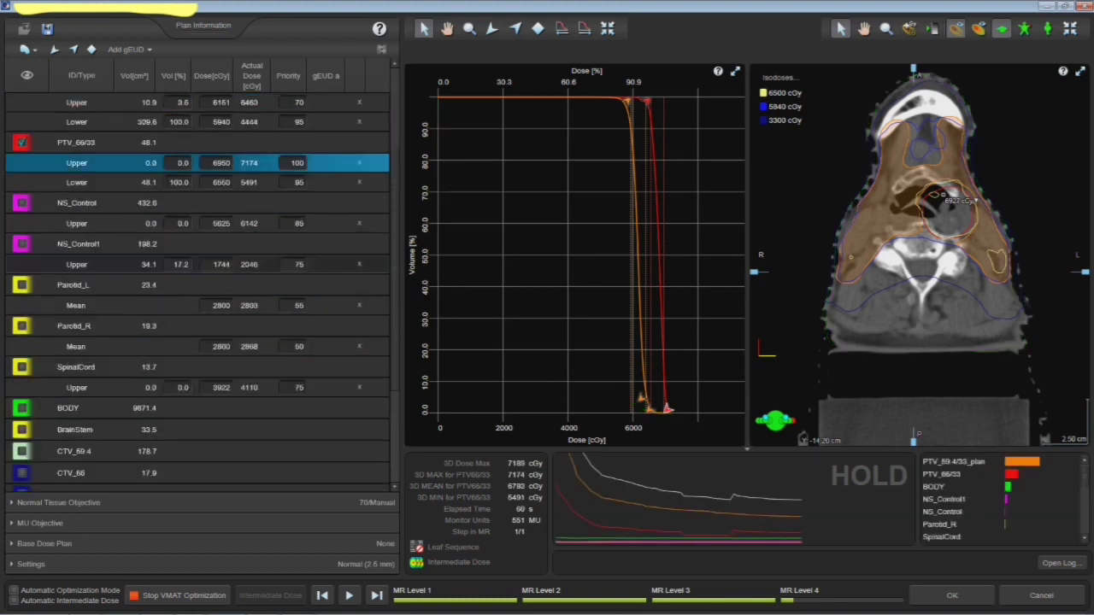
- Set PTV_59.4/33_plan's lower objective to 5875 cGy and move its partial-volume upper objective on the DVH to 7.9% at 6099 cGy
{"action": "left_click", "coordinate": [220, 245]}
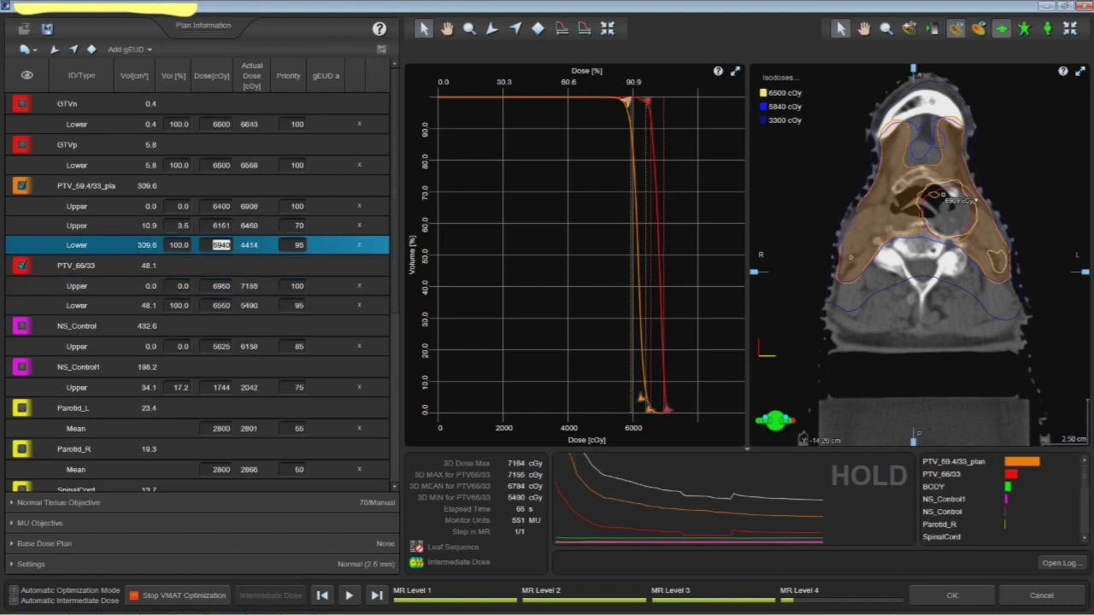
{"action": "type", "text": "5875"}
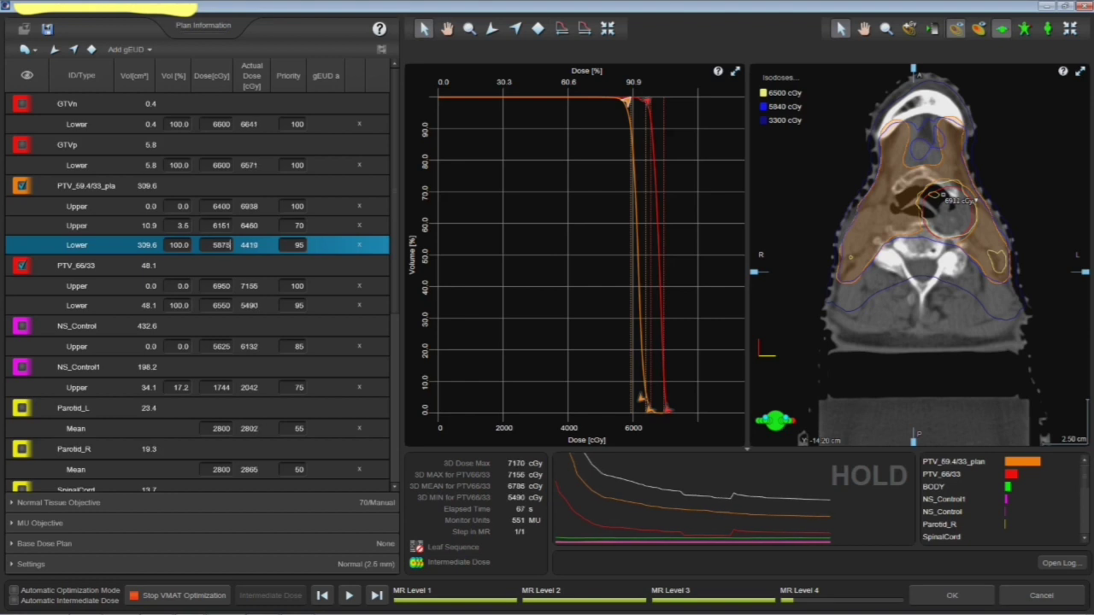
{"action": "key", "text": "Tab"}
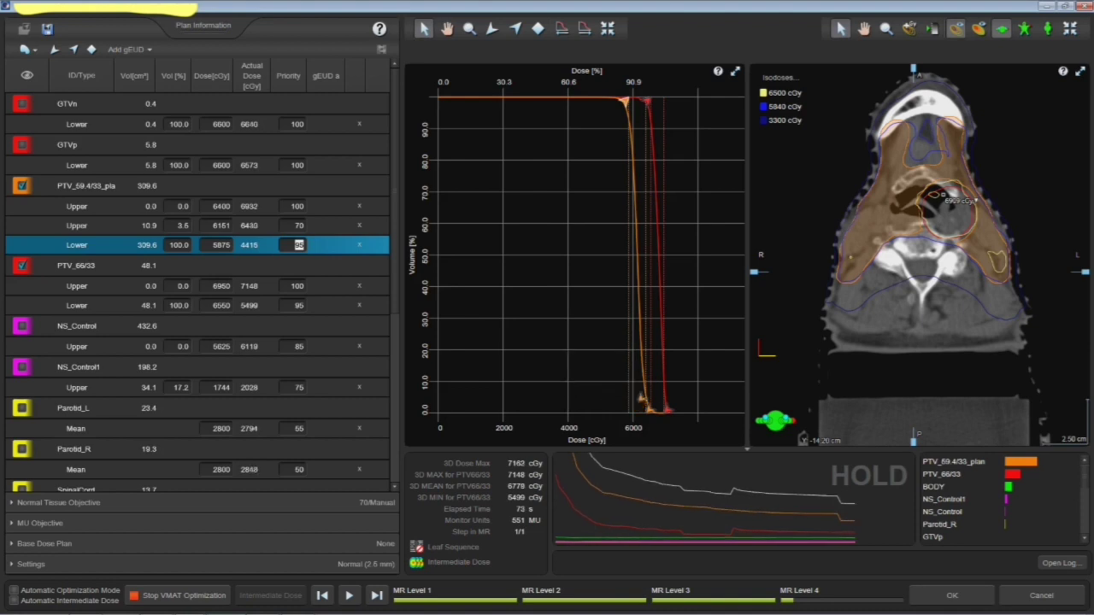
{"action": "mouse_move", "coordinate": [638, 401]}
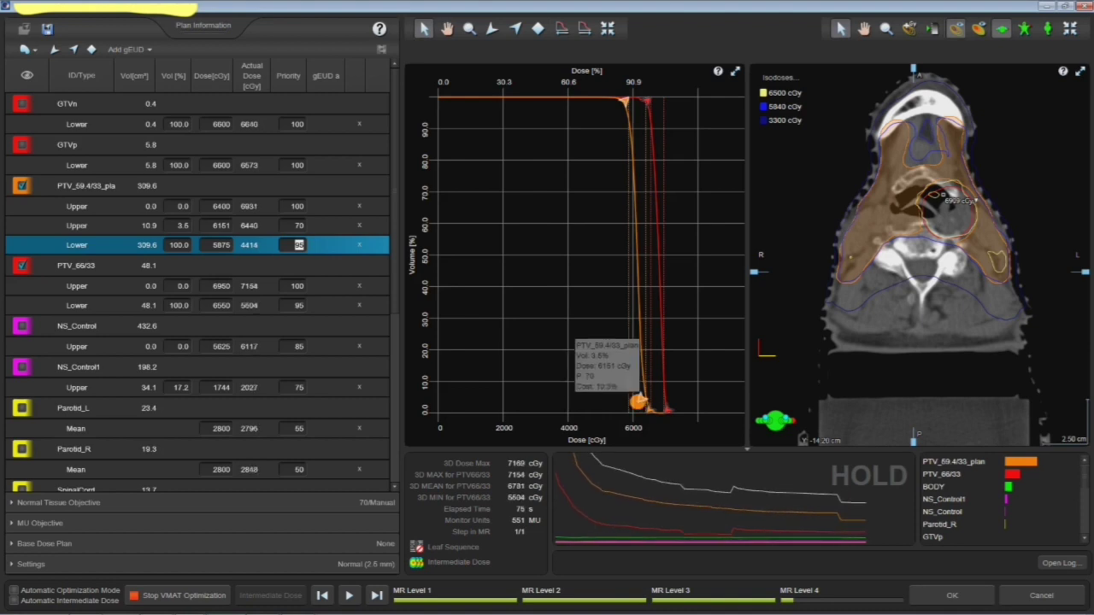
{"action": "left_click_drag", "start_coordinate": [638, 401], "coordinate": [635, 387]}
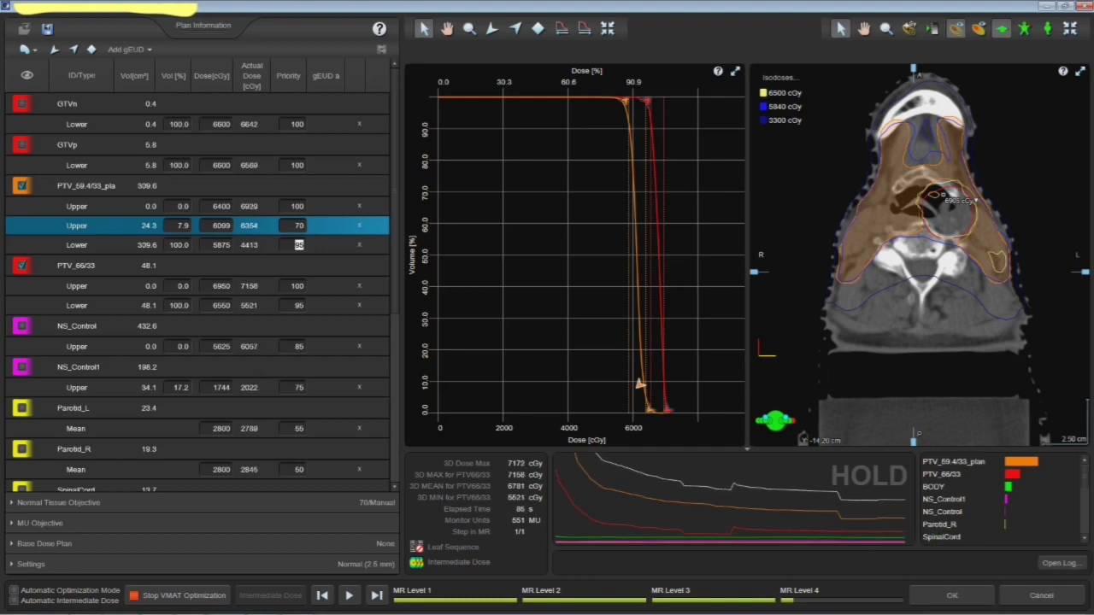
- Check the isodoses on the neighbouring axial slices and set PTV_59.4/33_plan's lower objective dose to 5850 cGy
{"action": "scroll", "coordinate": [943, 195], "scroll_direction": "up", "scroll_amount": 2}
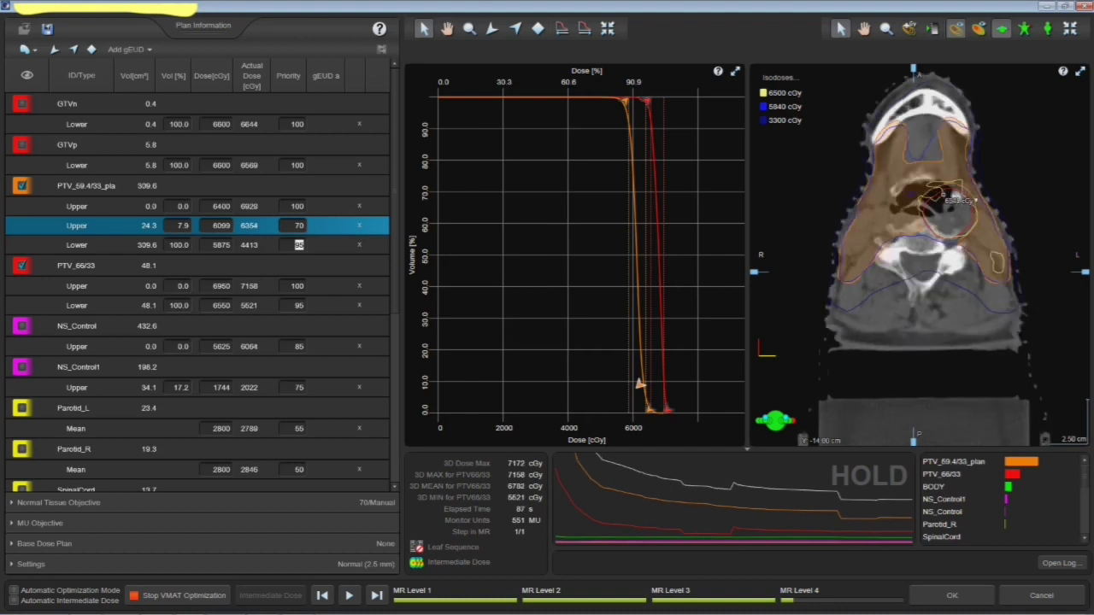
{"action": "scroll", "coordinate": [923, 222], "scroll_direction": "down", "scroll_amount": 5}
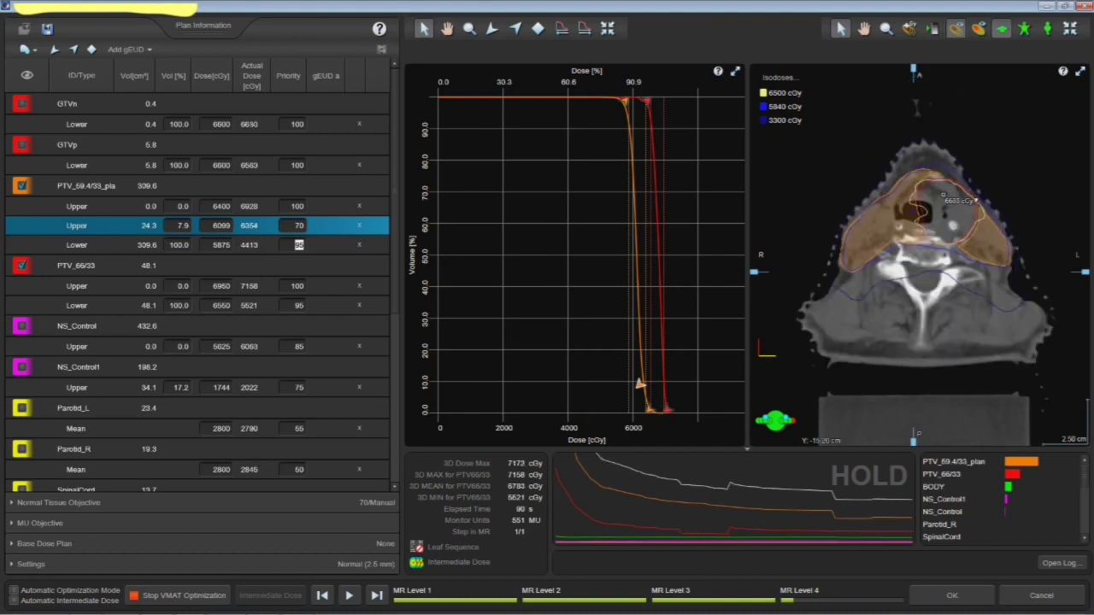
{"action": "scroll", "coordinate": [923, 223], "scroll_direction": "down", "scroll_amount": 2}
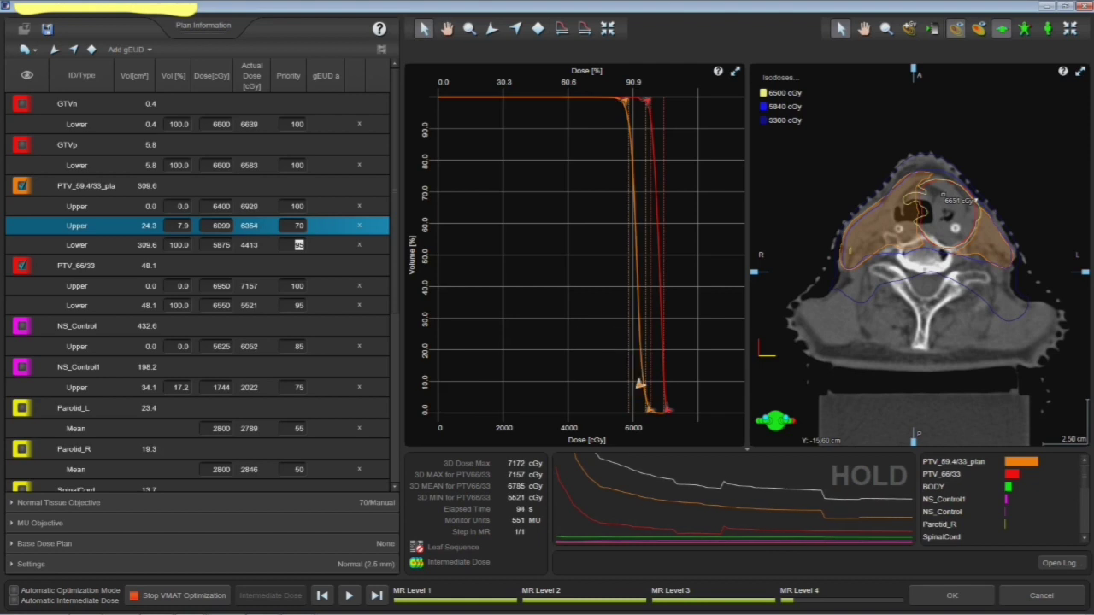
{"action": "left_click", "coordinate": [222, 245]}
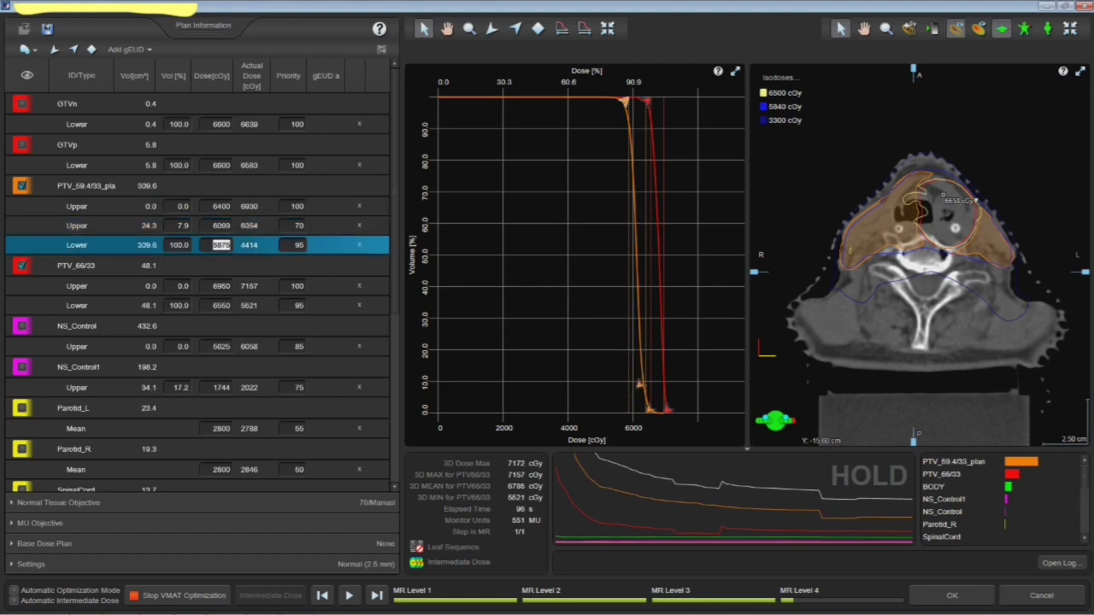
{"action": "type", "text": "58"}
{"action": "key", "text": "Tab"}
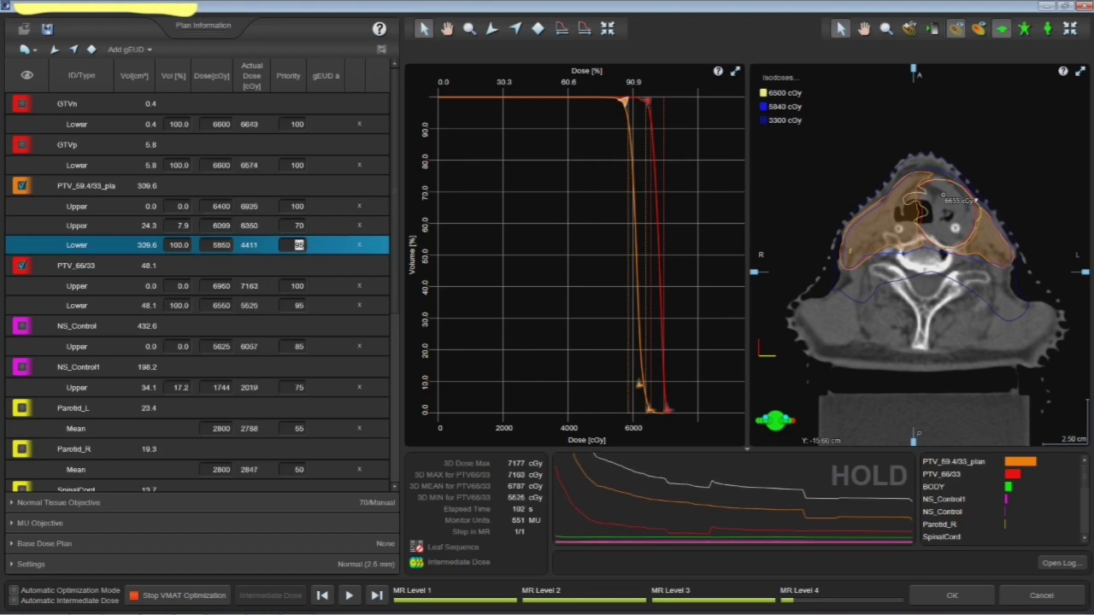
- Raise the priority of PTV_59.4/33_plan's 6099 cGy upper objective to 90
{"action": "left_click", "coordinate": [299, 225]}
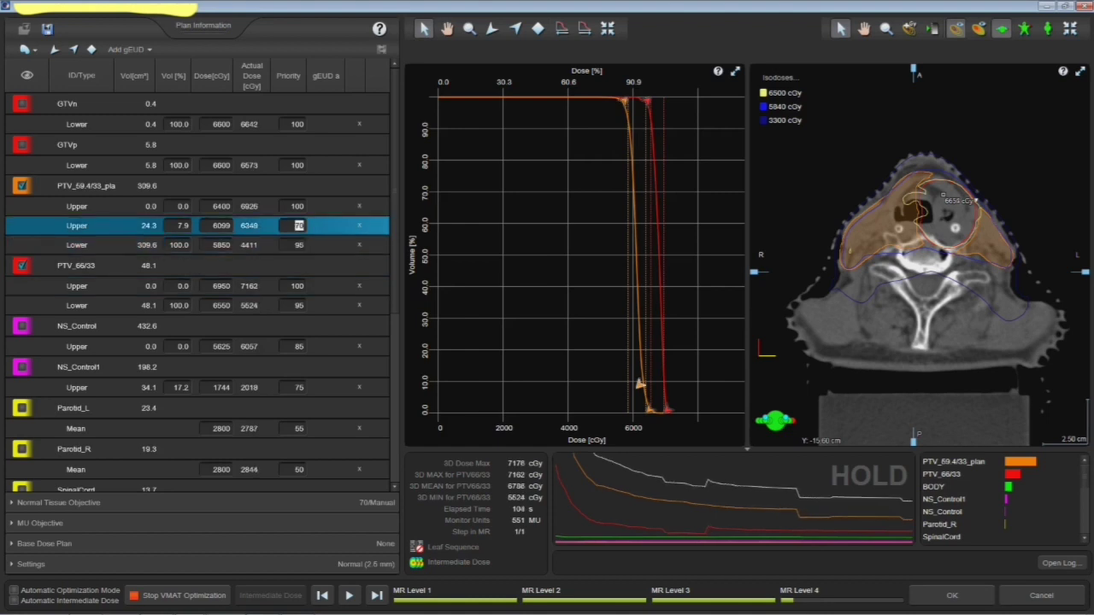
{"action": "type", "text": "90"}
{"action": "key", "text": "Return"}
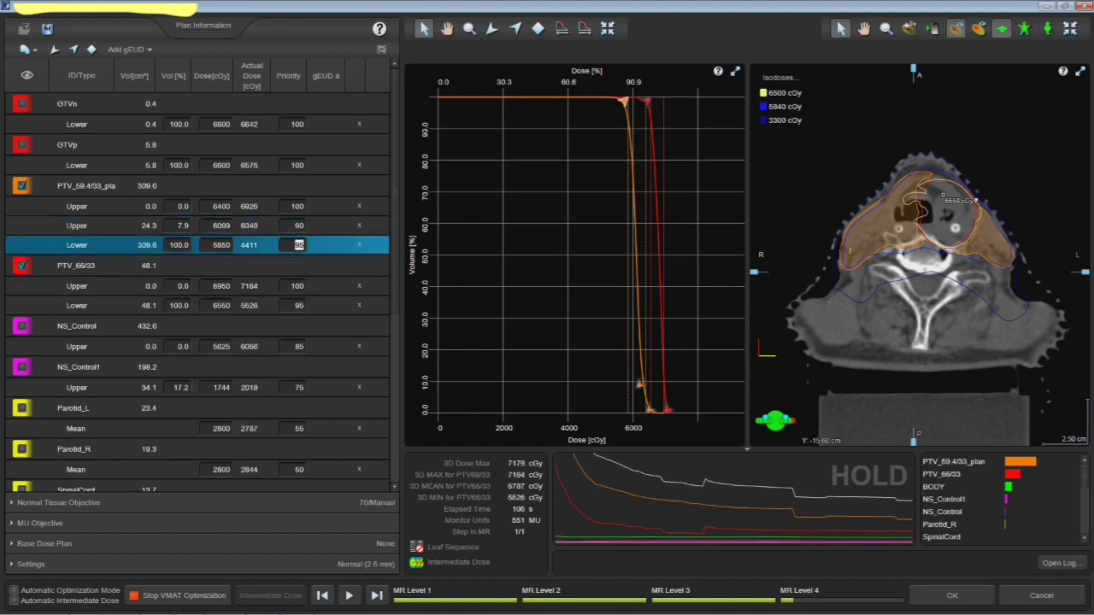
- Move PTV_59.4/33_plan's partial-volume upper objective on the DVH to 4.1% volume at 6099 cGy
{"action": "left_click", "coordinate": [222, 206]}
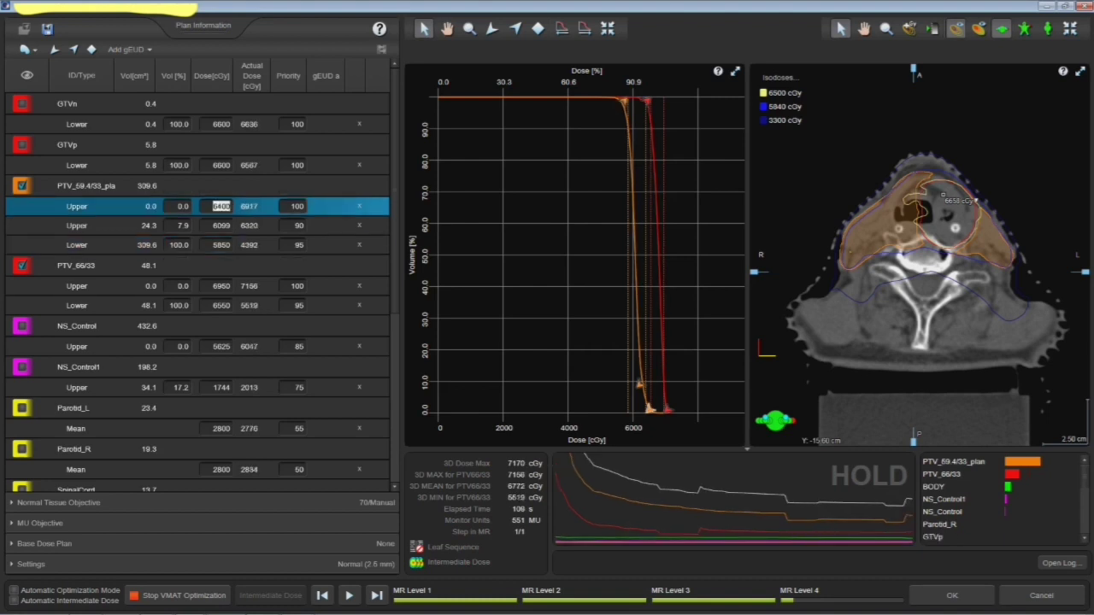
{"action": "scroll", "coordinate": [943, 195], "scroll_direction": "up", "scroll_amount": 4}
{"action": "scroll", "coordinate": [940, 197], "scroll_direction": "up", "scroll_amount": 3}
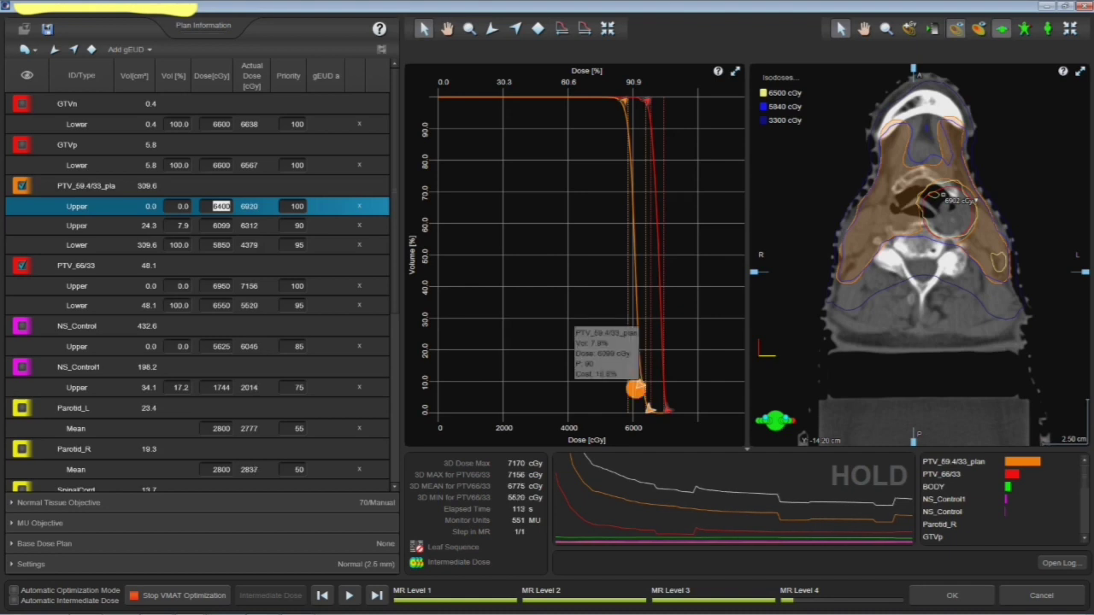
{"action": "left_click_drag", "start_coordinate": [635, 389], "coordinate": [638, 395]}
- Set the volume of PTV_59.4/33_plan's lower objective to 99%
{"action": "left_click", "coordinate": [221, 245]}
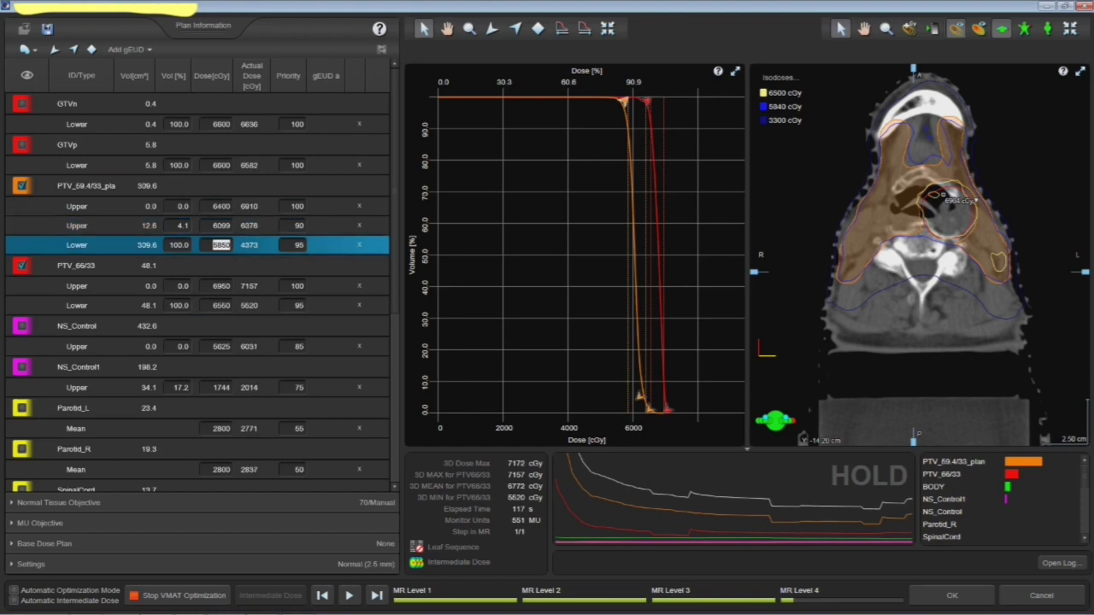
{"action": "left_click", "coordinate": [178, 245]}
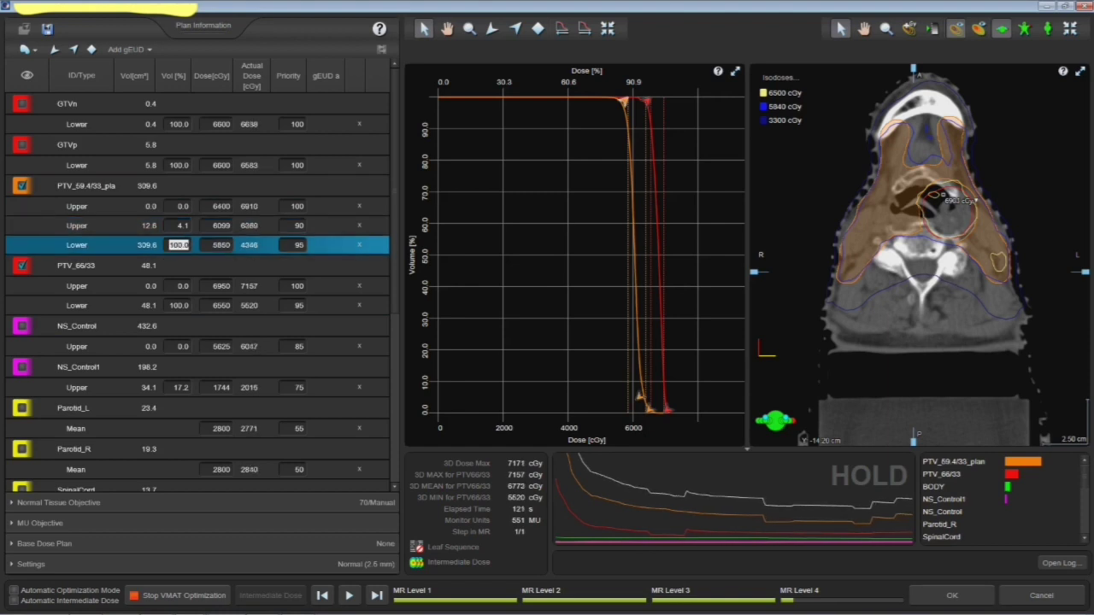
{"action": "type", "text": "99"}
{"action": "key", "text": "Tab"}
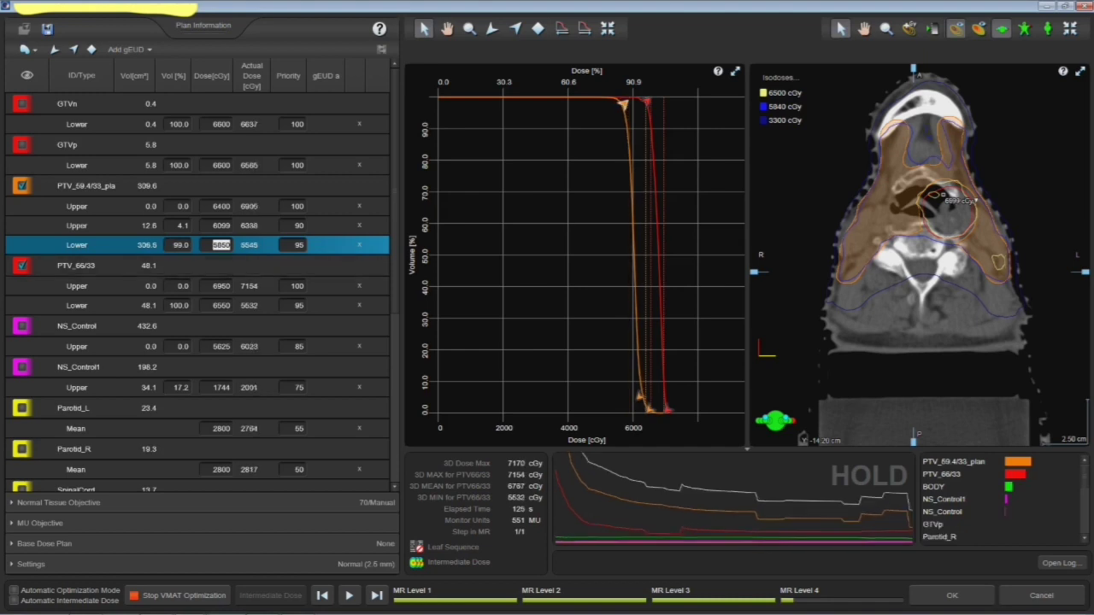
- Examine the isodose coverage of both PTVs on the axial slices through the neck
{"action": "scroll", "coordinate": [943, 195], "scroll_direction": "down", "scroll_amount": 5}
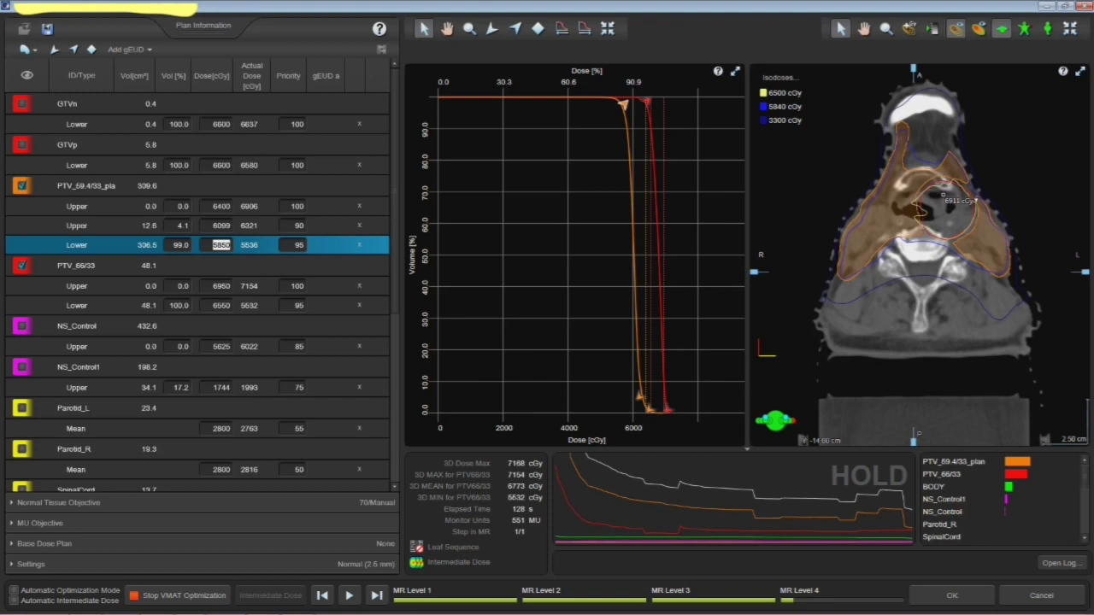
{"action": "scroll", "coordinate": [943, 195], "scroll_direction": "up", "scroll_amount": 10}
{"action": "scroll", "coordinate": [918, 205], "scroll_direction": "down", "scroll_amount": 2}
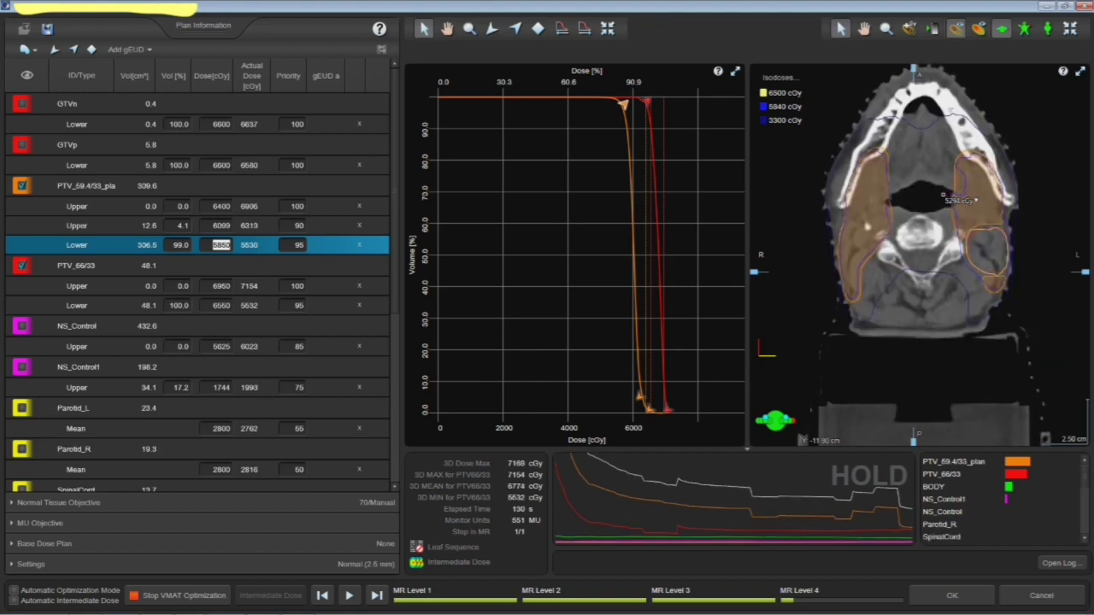
{"action": "scroll", "coordinate": [974, 200], "scroll_direction": "down", "scroll_amount": 9}
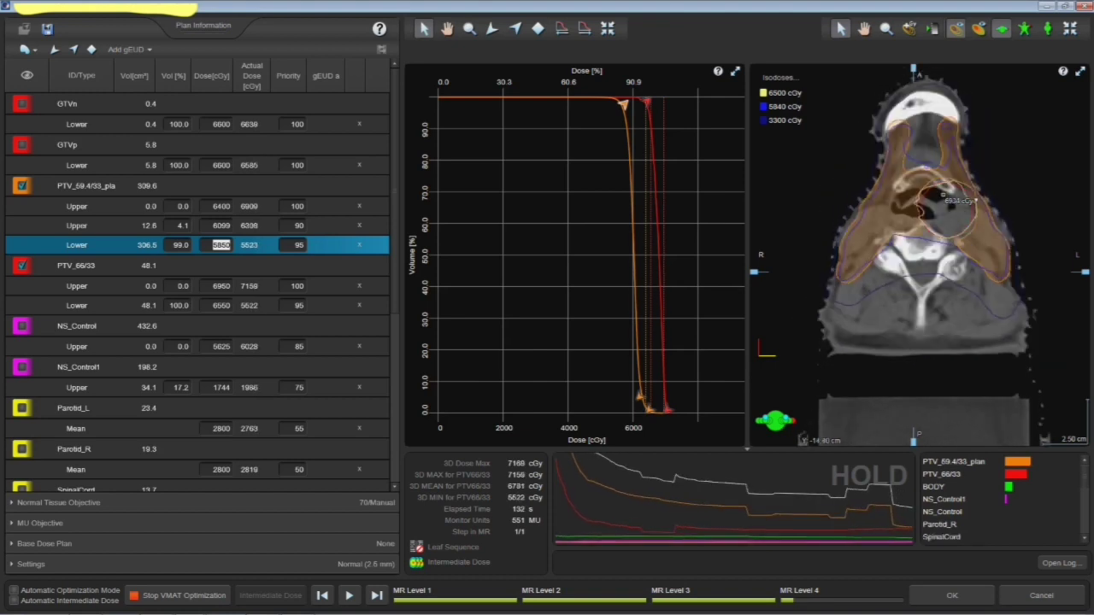
{"action": "scroll", "coordinate": [944, 197], "scroll_direction": "down", "scroll_amount": 8}
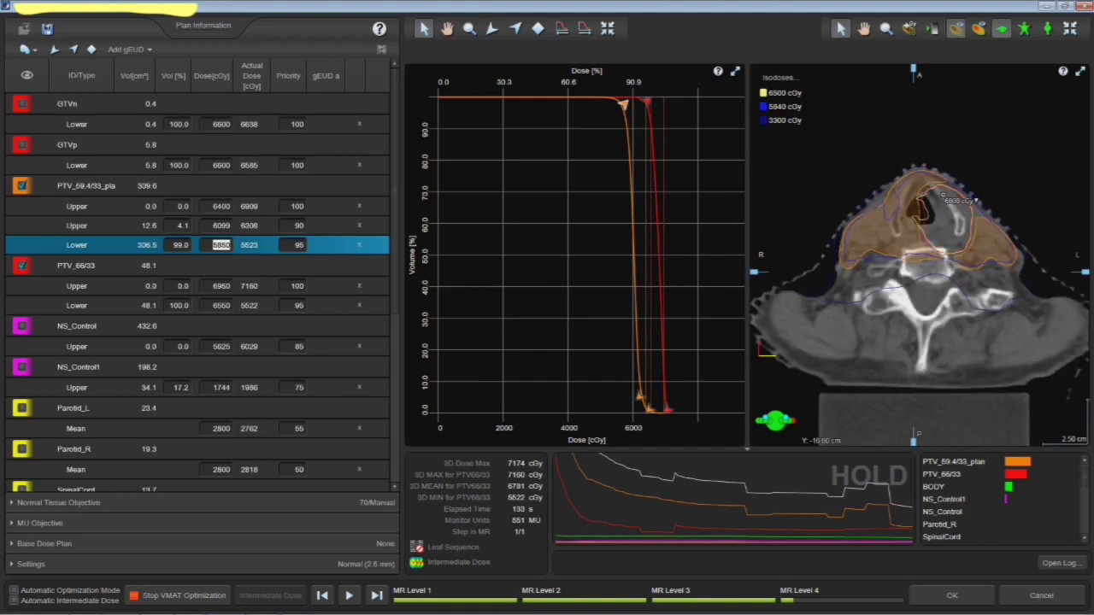
{"action": "scroll", "coordinate": [974, 201], "scroll_direction": "up", "scroll_amount": 8}
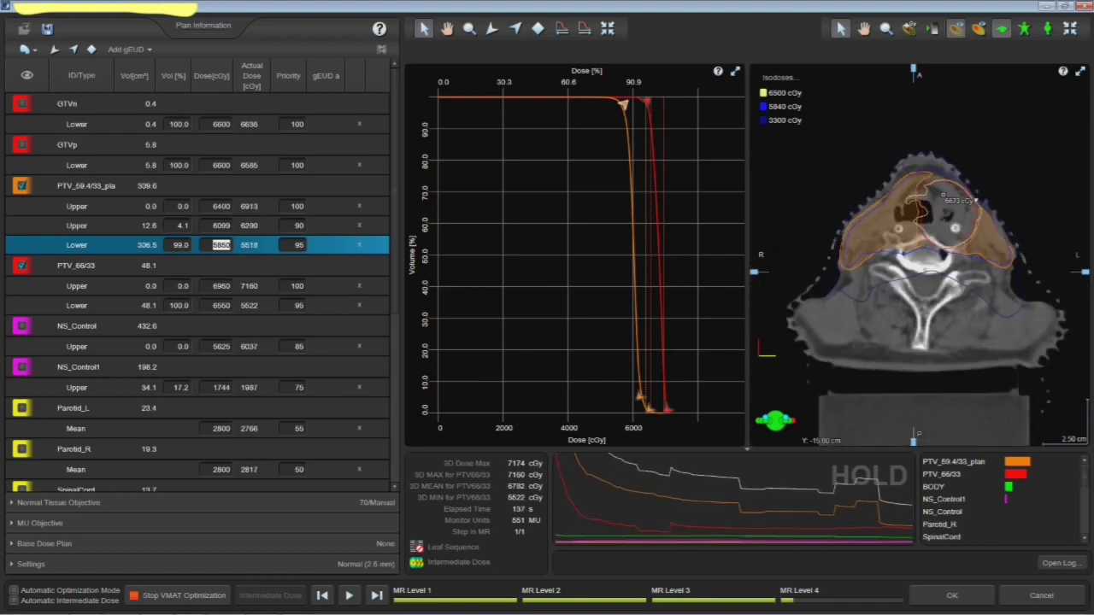
{"action": "scroll", "coordinate": [974, 201], "scroll_direction": "up", "scroll_amount": 2}
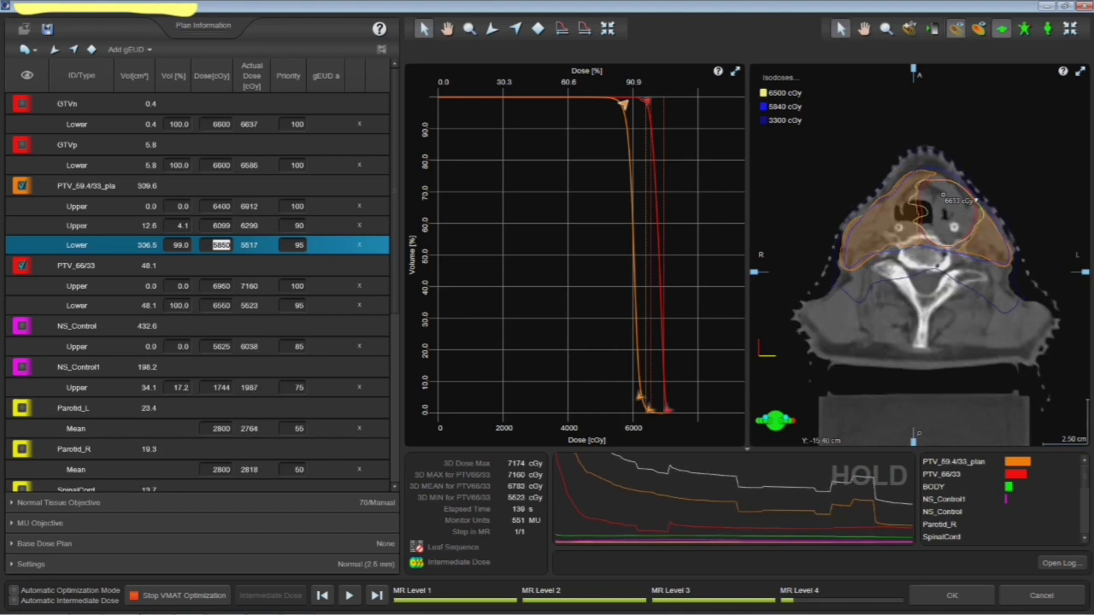
{"action": "scroll", "coordinate": [975, 199], "scroll_direction": "up", "scroll_amount": 2}
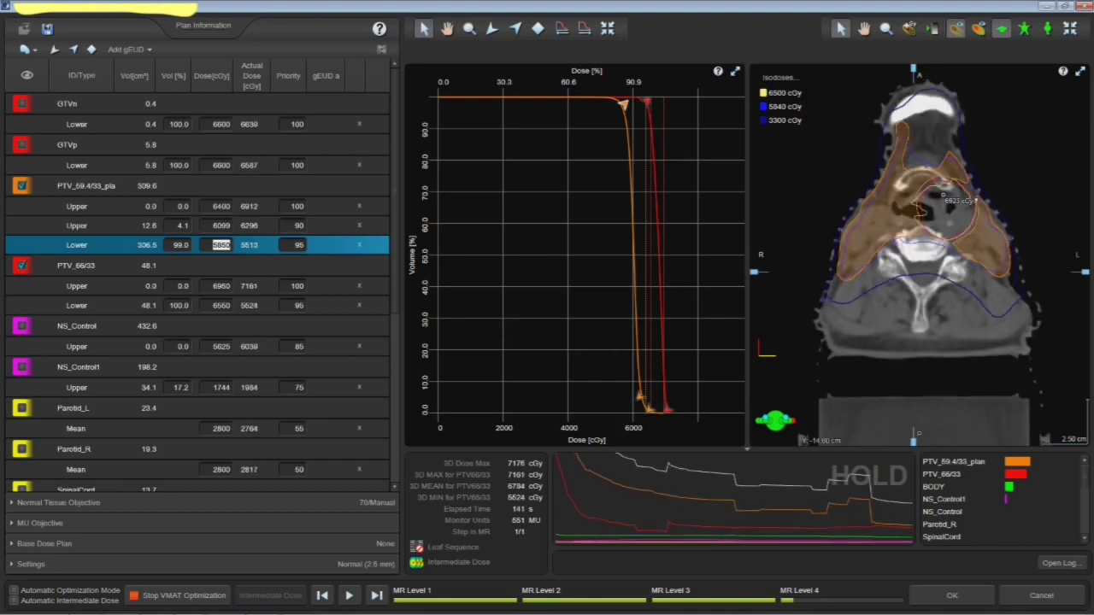
{"action": "scroll", "coordinate": [975, 200], "scroll_direction": "down", "scroll_amount": 2}
- Set the yellow 6500 cGy isodose line to 6550 cGy and check its coverage of PTV_66/33 on the axial slices
{"action": "left_click", "coordinate": [781, 78]}
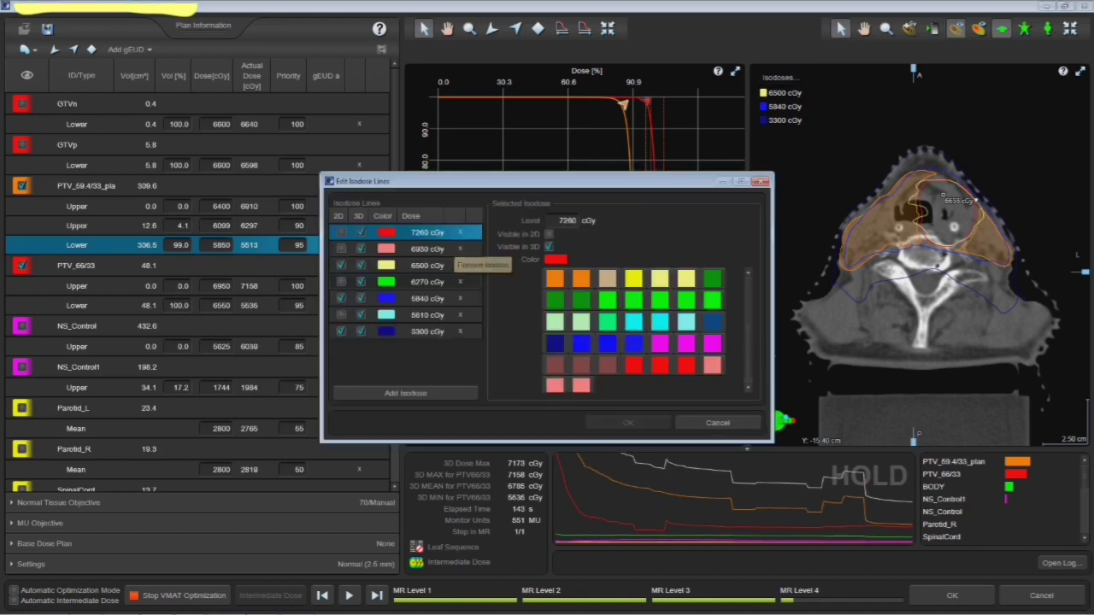
{"action": "left_click", "coordinate": [427, 265]}
{"action": "type", "text": "6550"}
{"action": "key", "text": "Return"}
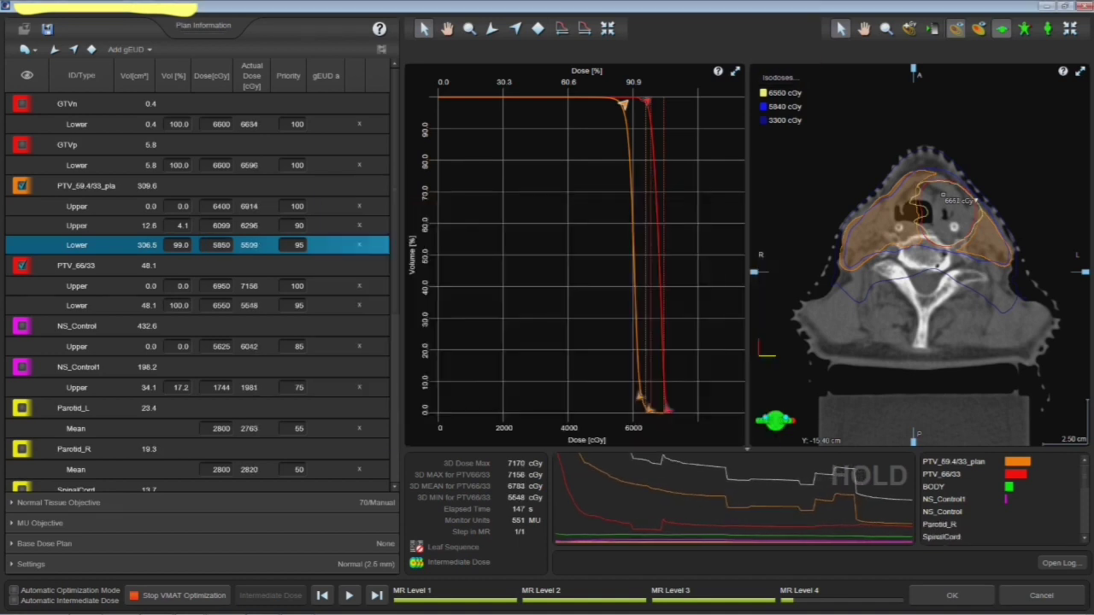
{"action": "scroll", "coordinate": [943, 196], "scroll_direction": "up", "scroll_amount": 5}
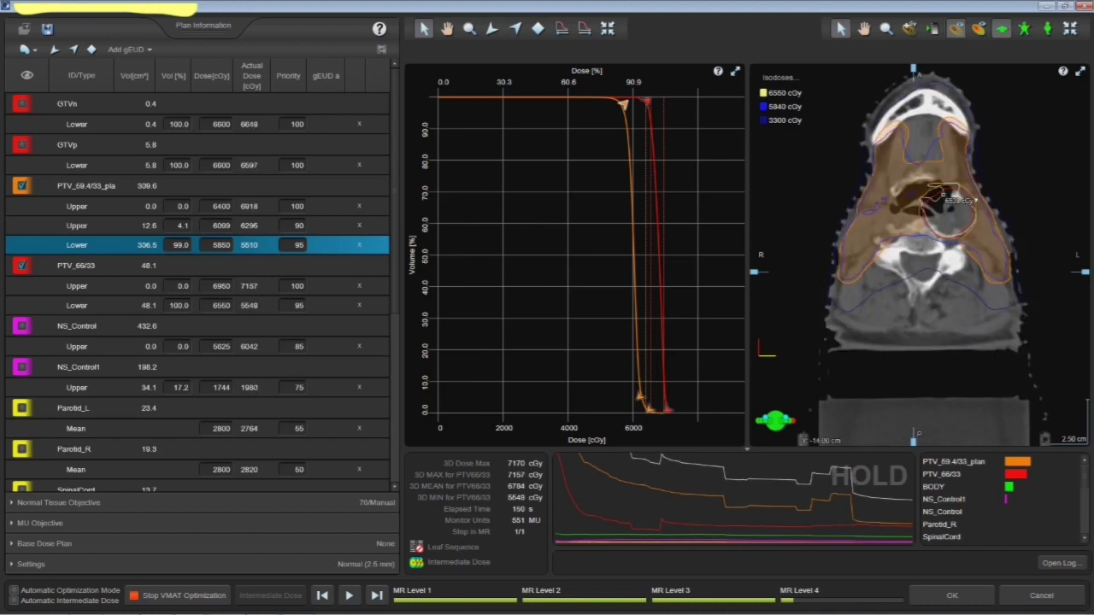
- Examine the 6550, 5840 and 3300 cGy isodose coverage of both PTVs on the axial slices between the neck and the upper jaw
{"action": "scroll", "coordinate": [943, 195], "scroll_direction": "up", "scroll_amount": 3}
{"action": "scroll", "coordinate": [944, 196], "scroll_direction": "down", "scroll_amount": 6}
{"action": "scroll", "coordinate": [943, 196], "scroll_direction": "down", "scroll_amount": 2}
{"action": "scroll", "coordinate": [944, 195], "scroll_direction": "up", "scroll_amount": 3}
{"action": "scroll", "coordinate": [943, 196], "scroll_direction": "up", "scroll_amount": 3}
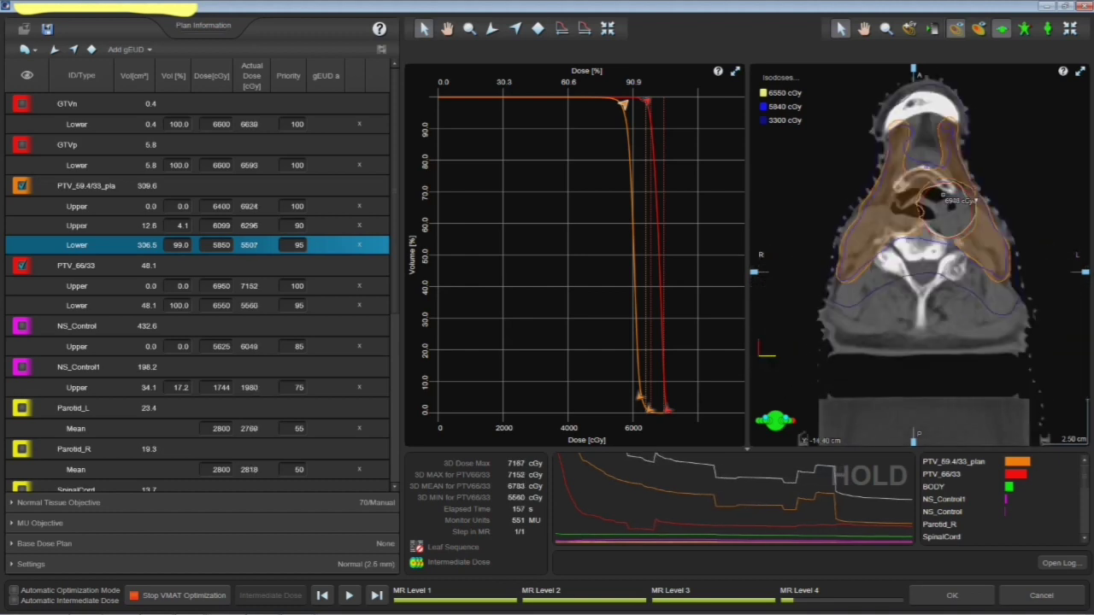
{"action": "scroll", "coordinate": [944, 196], "scroll_direction": "up", "scroll_amount": 3}
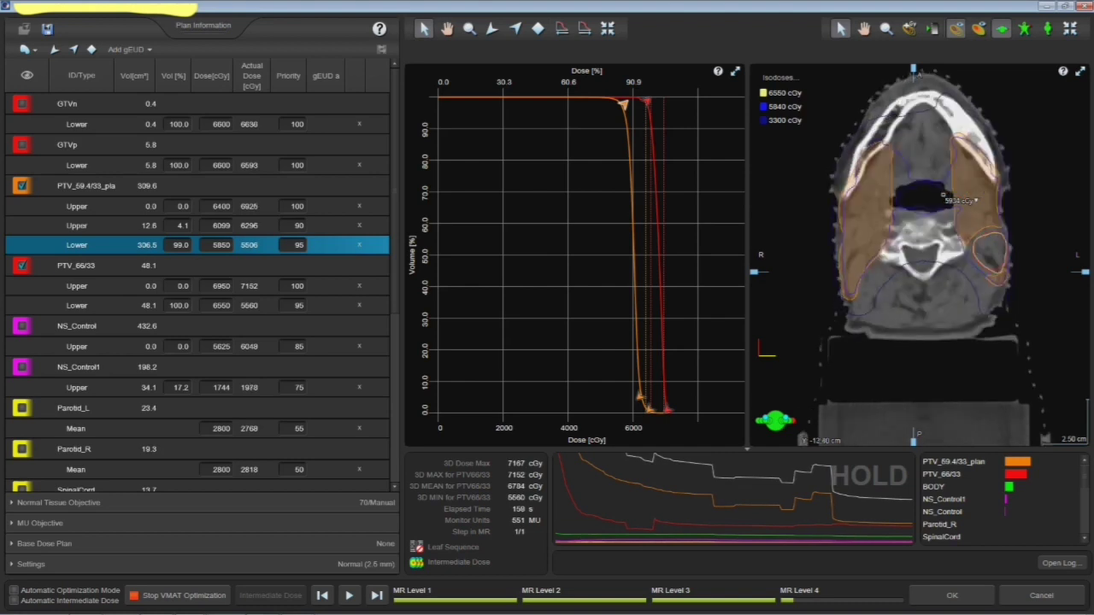
{"action": "scroll", "coordinate": [943, 195], "scroll_direction": "up", "scroll_amount": 3}
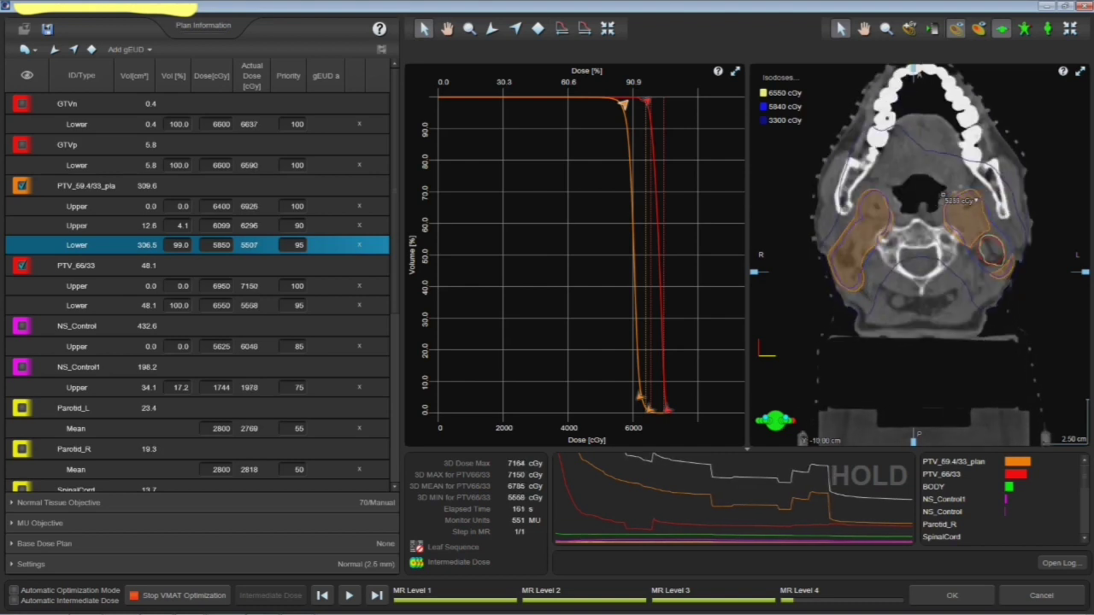
{"action": "scroll", "coordinate": [943, 196], "scroll_direction": "up", "scroll_amount": 2}
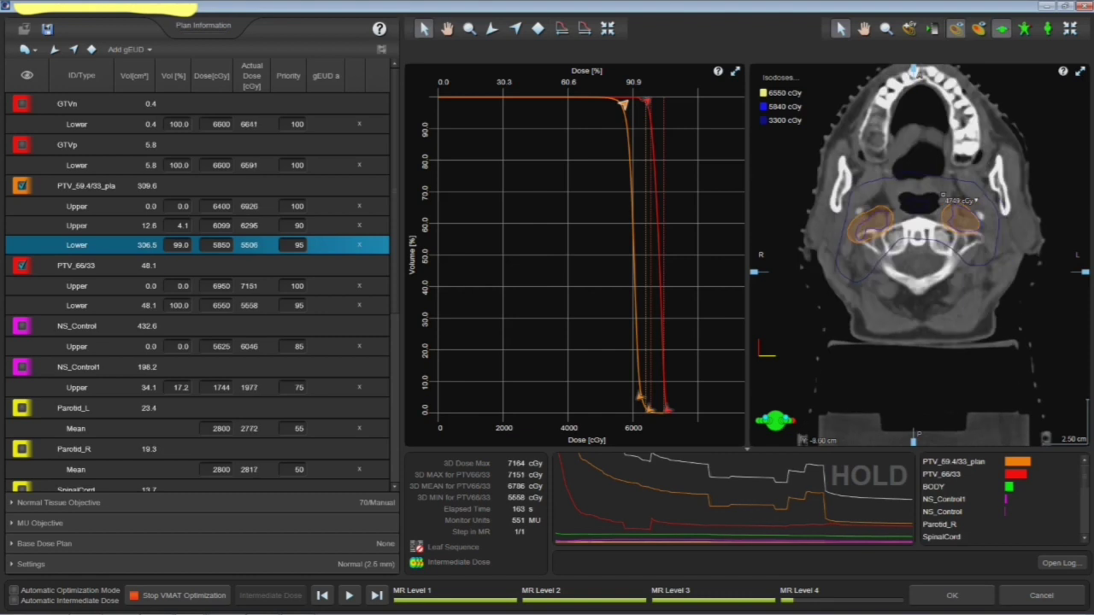
{"action": "scroll", "coordinate": [943, 195], "scroll_direction": "down", "scroll_amount": 4}
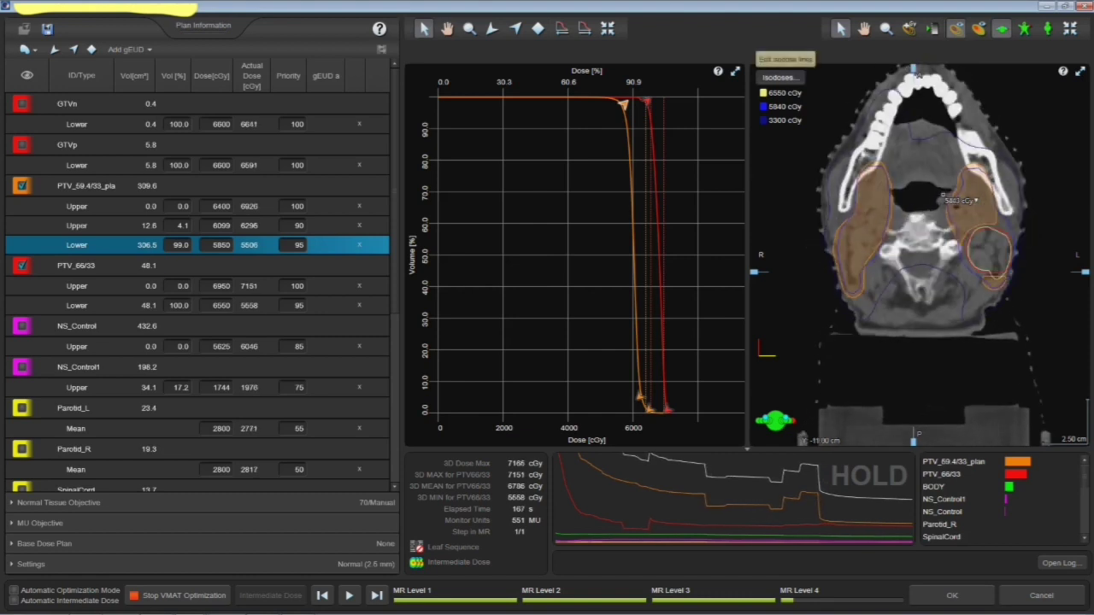
{"action": "left_click", "coordinate": [780, 77]}
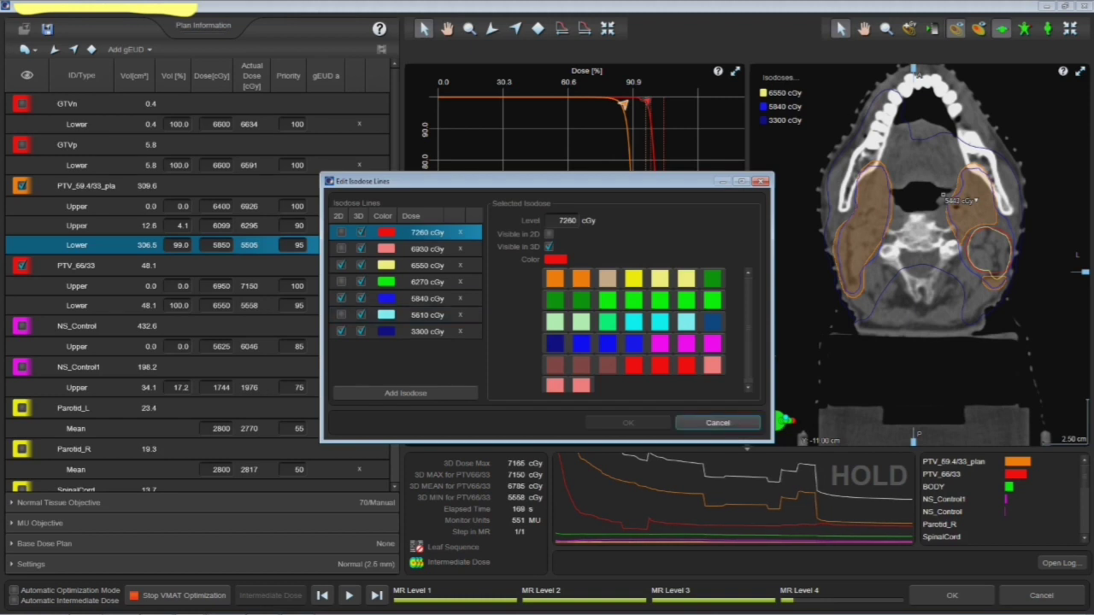
{"action": "left_click", "coordinate": [718, 422]}
- Temporarily display CTV_59.4 and compare its contour with the isodose lines on the axial neck slices
{"action": "scroll", "coordinate": [196, 290], "scroll_direction": "down", "scroll_amount": 5}
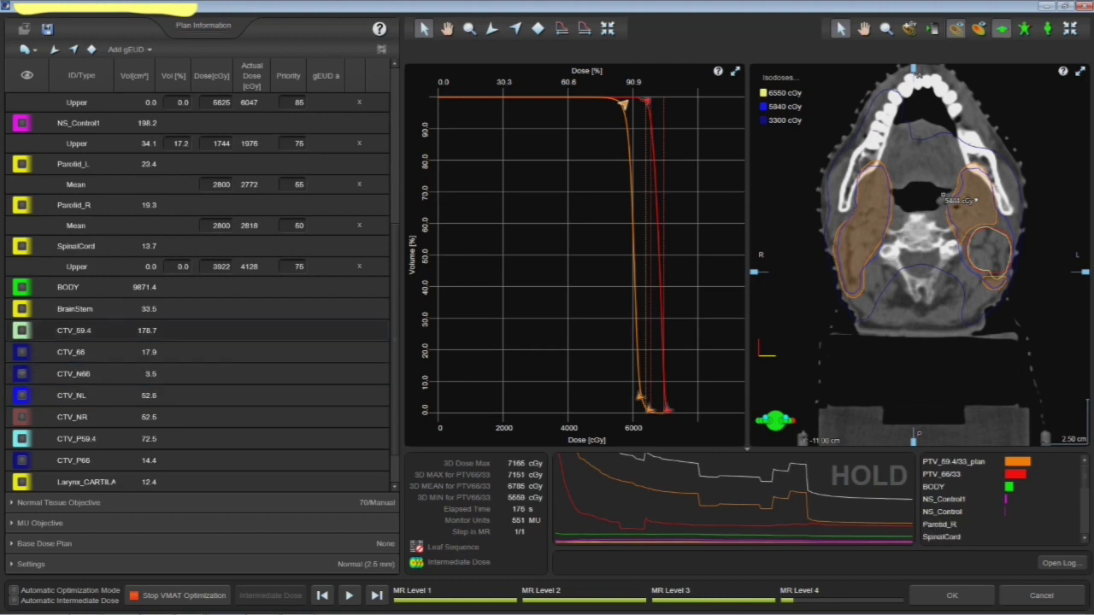
{"action": "left_click", "coordinate": [21, 330]}
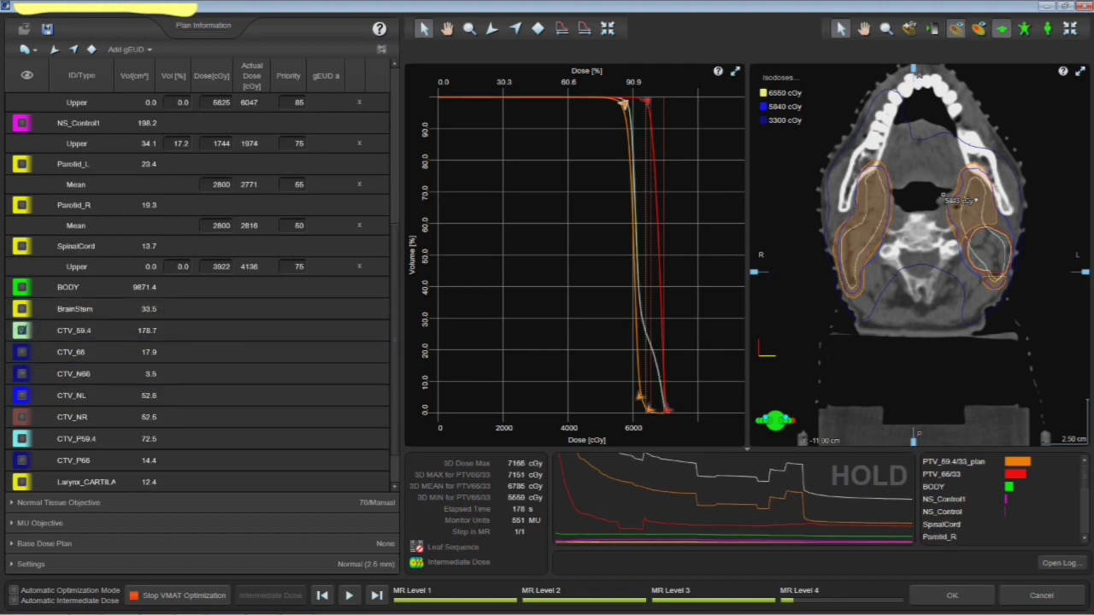
{"action": "scroll", "coordinate": [943, 197], "scroll_direction": "down", "scroll_amount": 16}
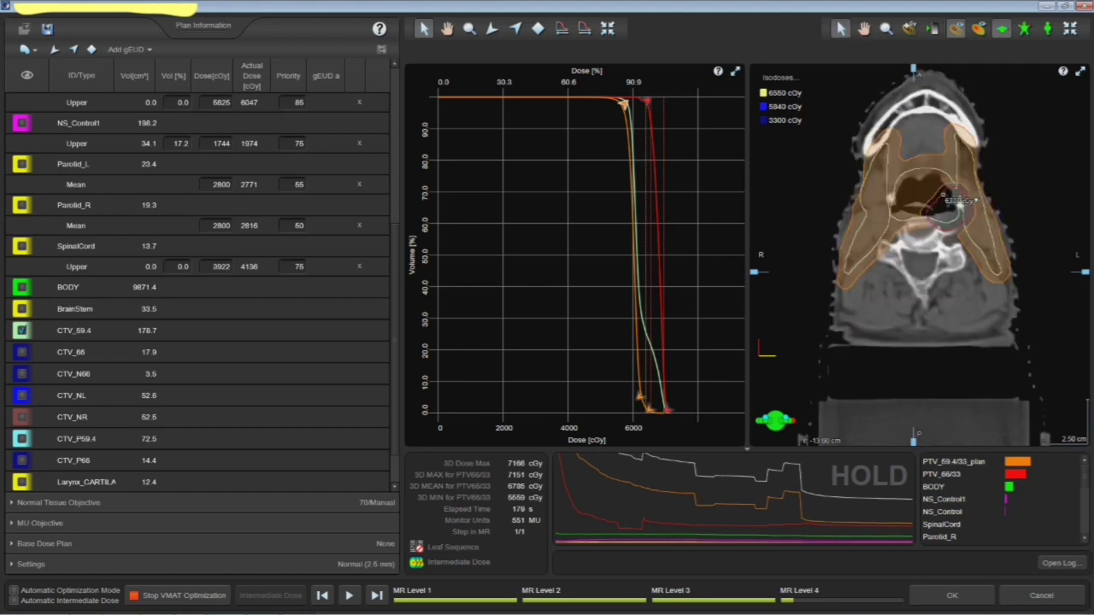
{"action": "scroll", "coordinate": [944, 197], "scroll_direction": "down", "scroll_amount": 2}
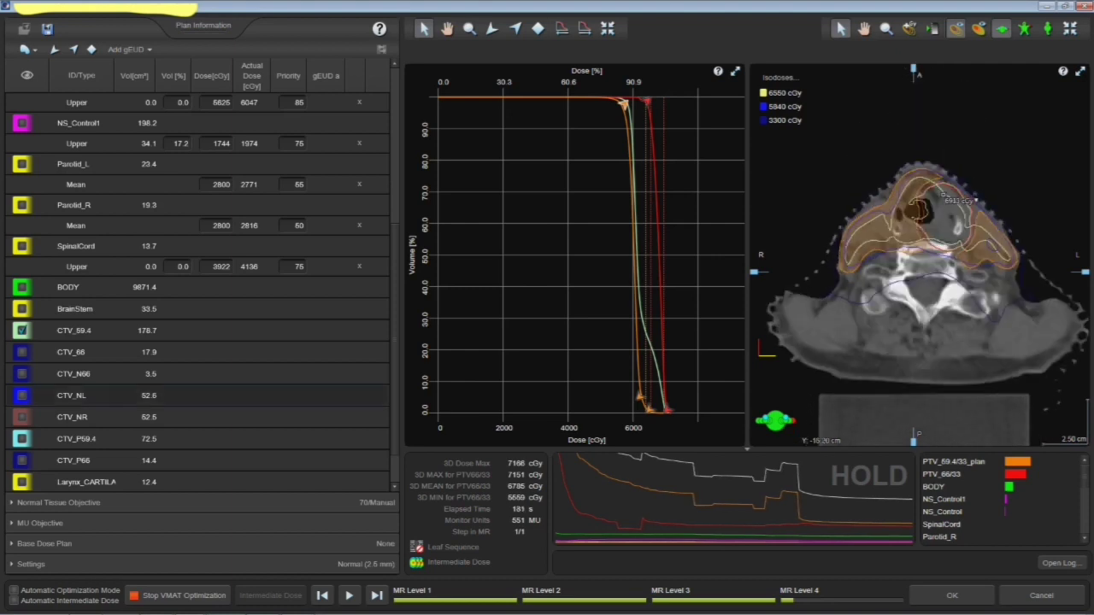
{"action": "left_click", "coordinate": [22, 330]}
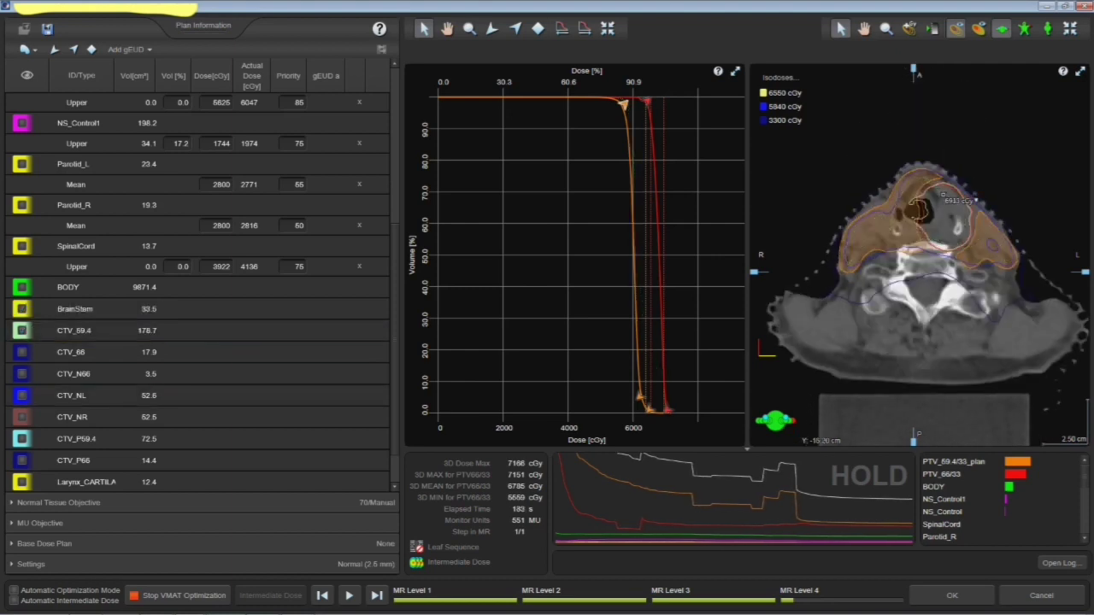
- Inspect the isodose coverage of PTV_59.4/33_plan on the axial slices from the lower neck down to the upper chest
{"action": "scroll", "coordinate": [196, 295], "scroll_direction": "up", "scroll_amount": 4}
{"action": "scroll", "coordinate": [197, 295], "scroll_direction": "down", "scroll_amount": 5}
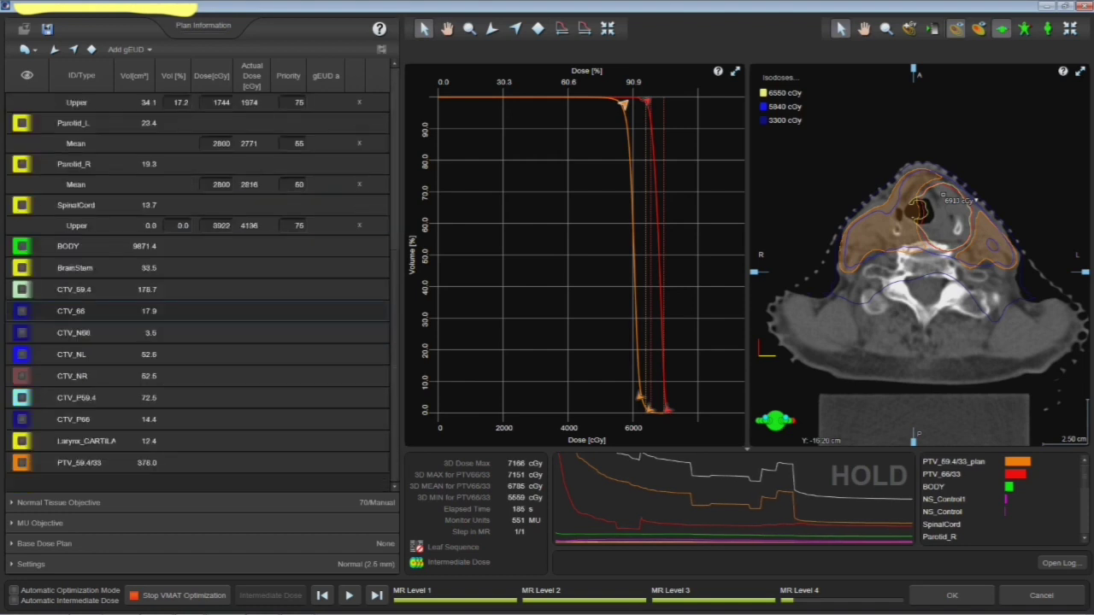
{"action": "scroll", "coordinate": [974, 200], "scroll_direction": "down", "scroll_amount": 10}
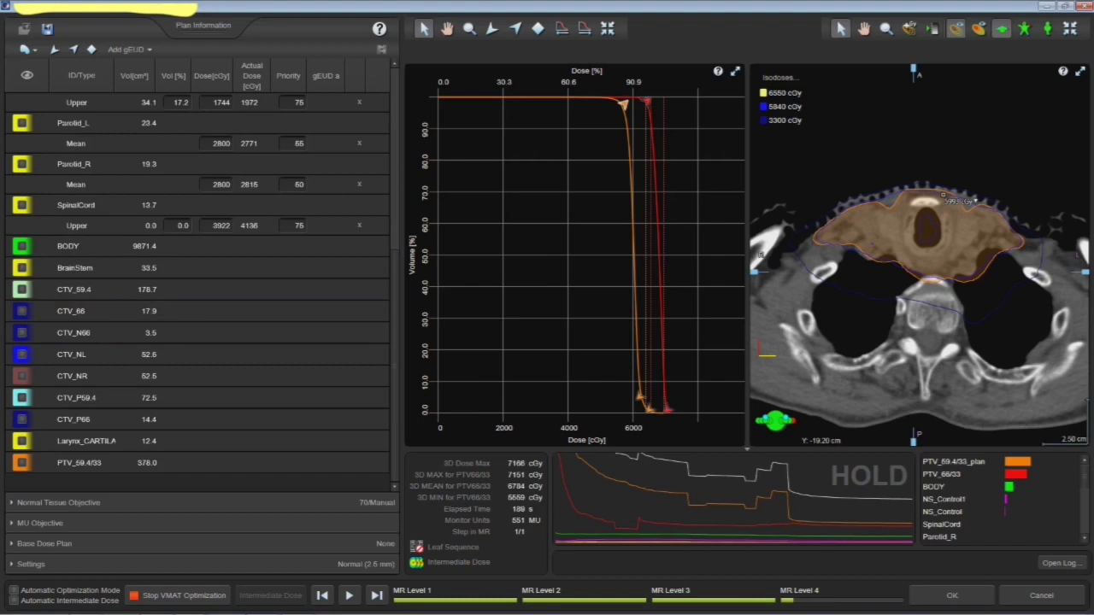
{"action": "scroll", "coordinate": [974, 200], "scroll_direction": "up", "scroll_amount": 3}
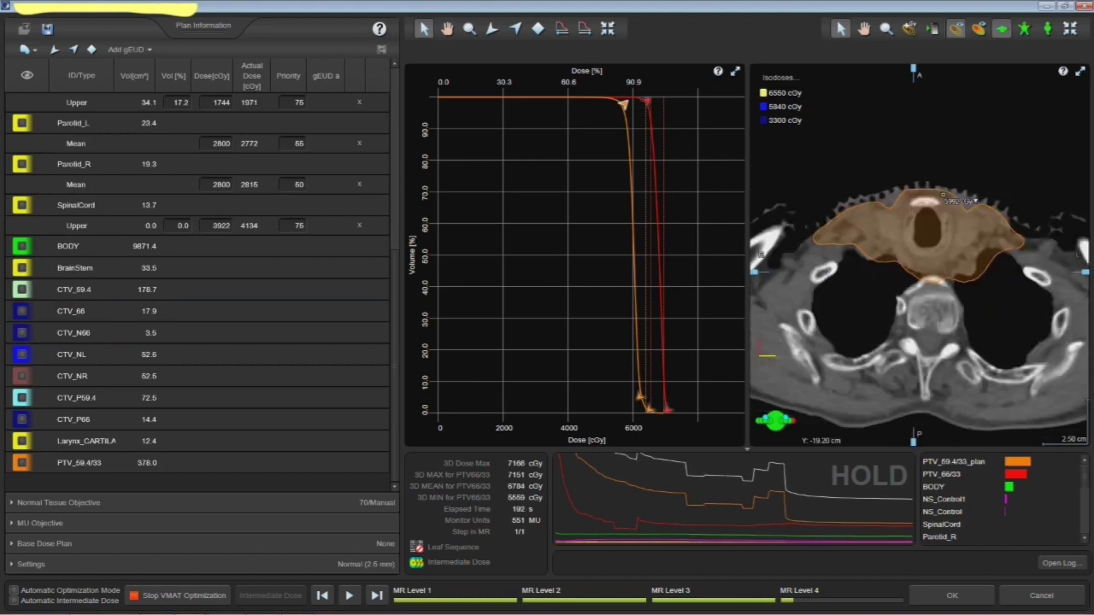
{"action": "scroll", "coordinate": [974, 200], "scroll_direction": "up", "scroll_amount": 9}
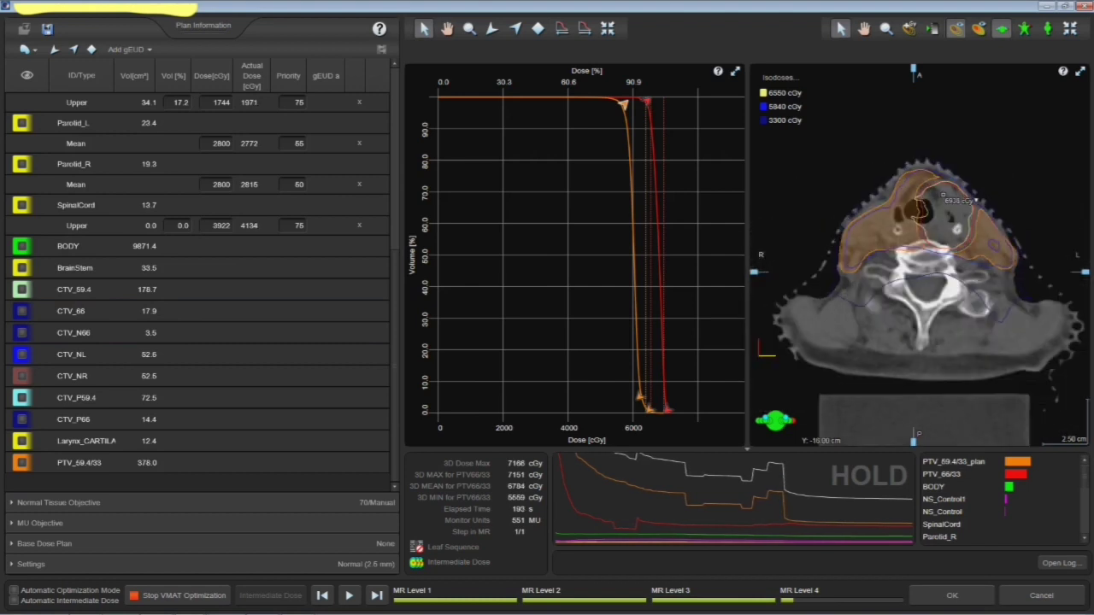
- Resume the paused VMAT optimization and view the dose distribution in the sagittal direction
{"action": "left_click", "coordinate": [349, 596]}
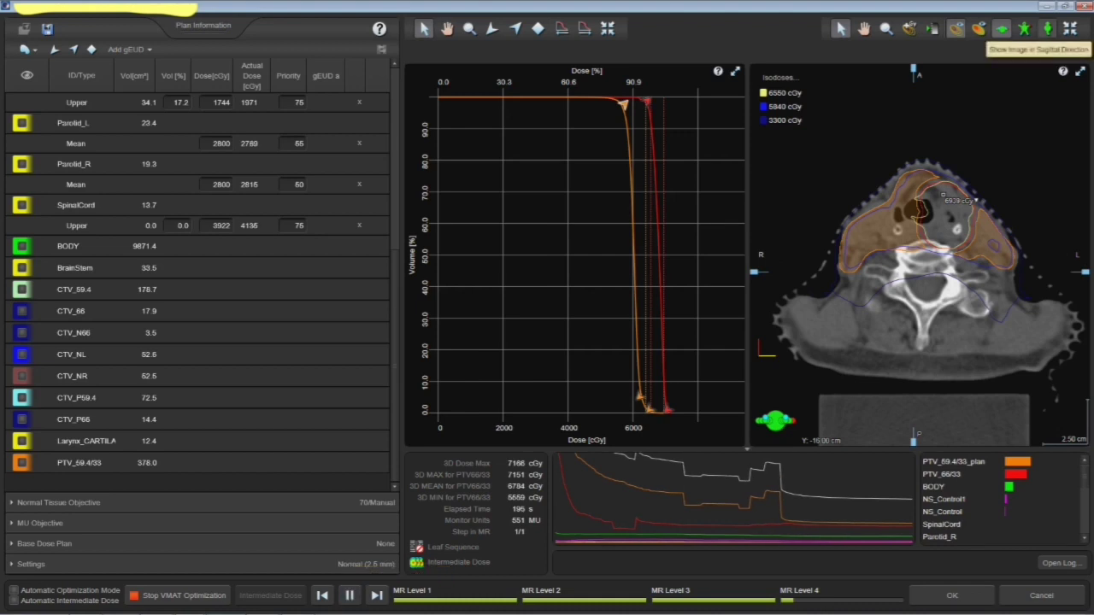
{"action": "left_click", "coordinate": [1047, 29]}
{"action": "scroll", "coordinate": [979, 341], "scroll_direction": "down", "scroll_amount": 2}
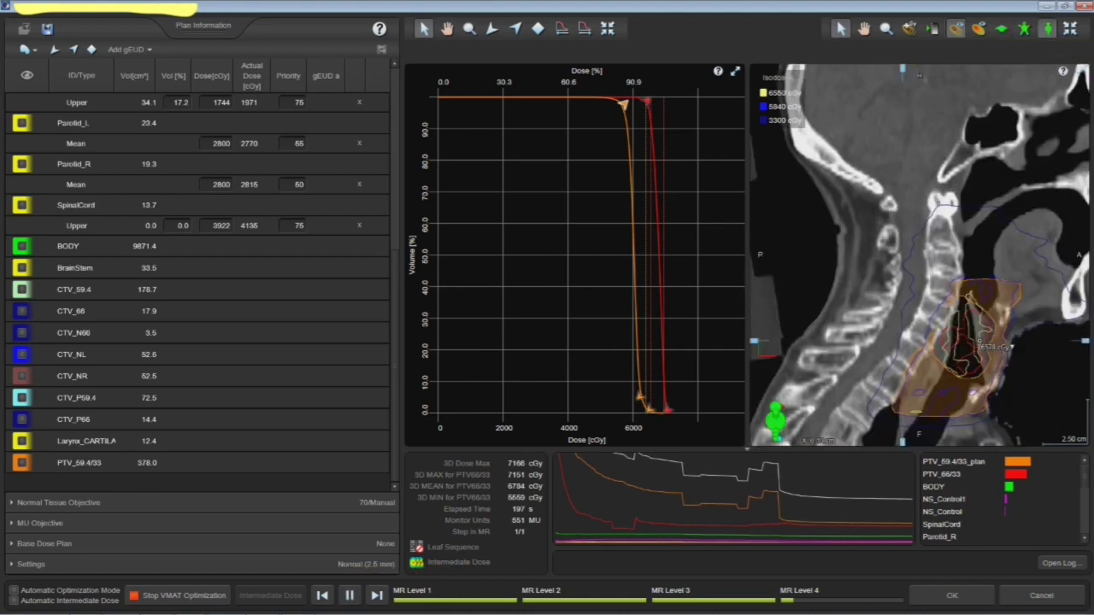
{"action": "scroll", "coordinate": [979, 341], "scroll_direction": "down", "scroll_amount": 2}
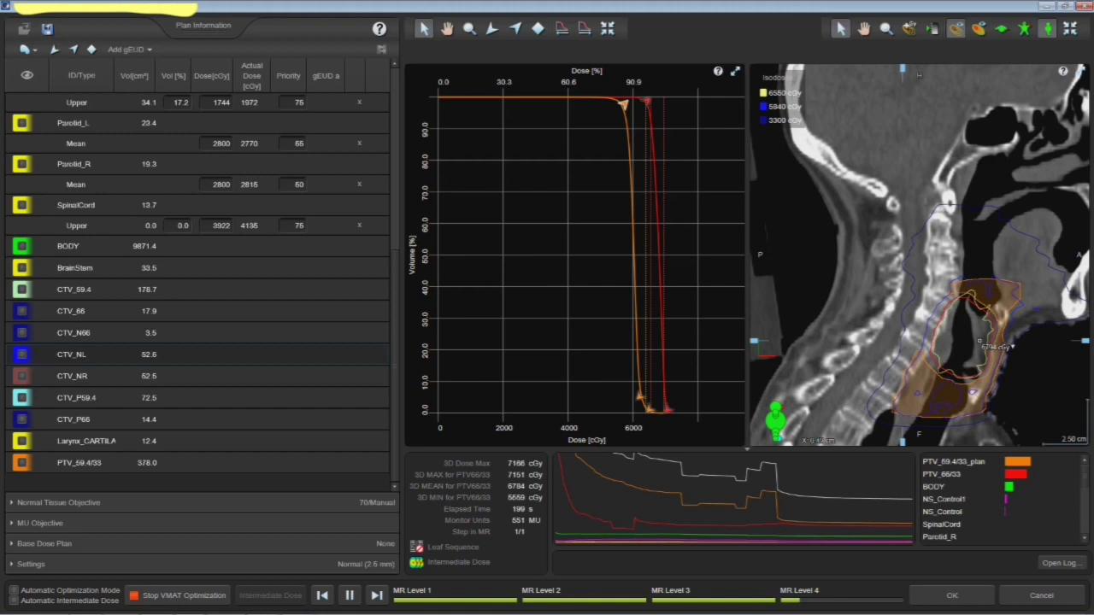
- Display NS_Control1 and examine its position relative to the isodose lines and PTVs across the sagittal slices
{"action": "scroll", "coordinate": [24, 333], "scroll_direction": "up", "scroll_amount": 4}
{"action": "left_click", "coordinate": [22, 325]}
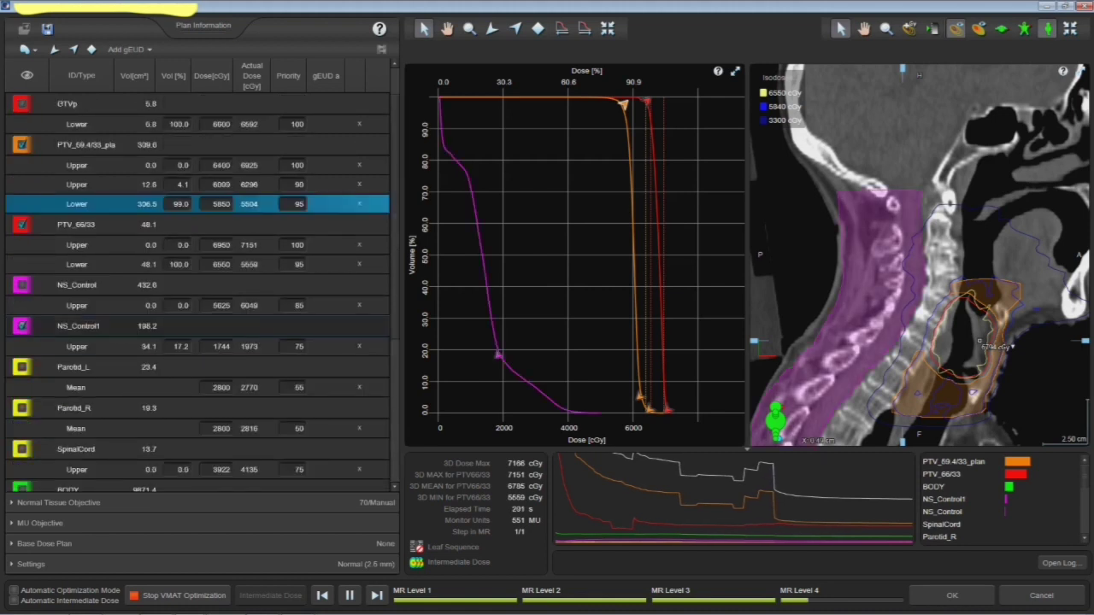
{"action": "scroll", "coordinate": [979, 341], "scroll_direction": "down", "scroll_amount": 4}
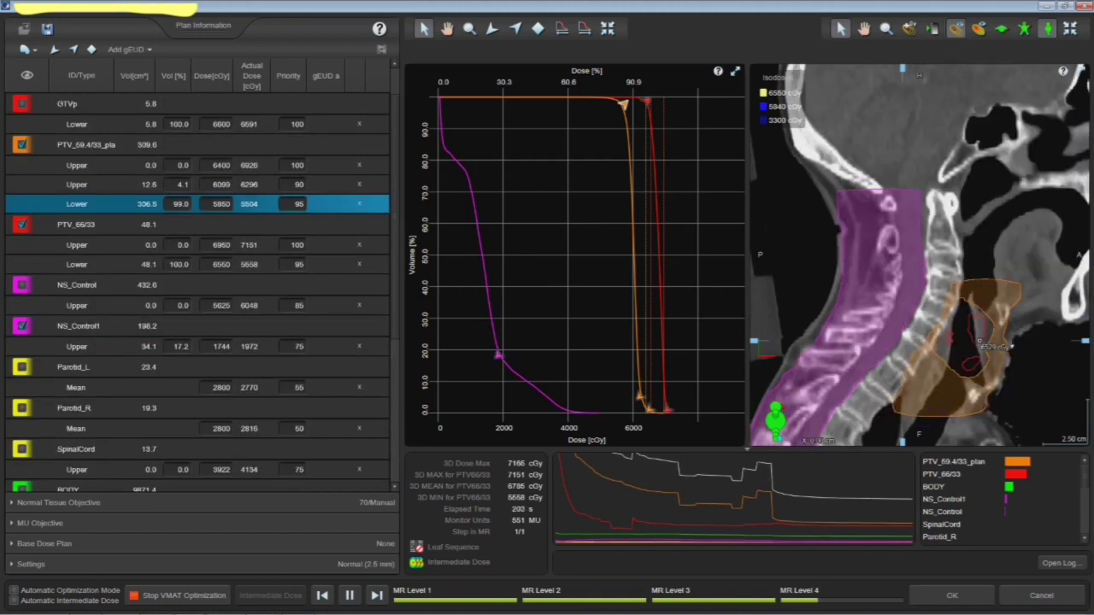
{"action": "scroll", "coordinate": [980, 341], "scroll_direction": "down", "scroll_amount": 2}
{"action": "scroll", "coordinate": [980, 341], "scroll_direction": "down", "scroll_amount": 2}
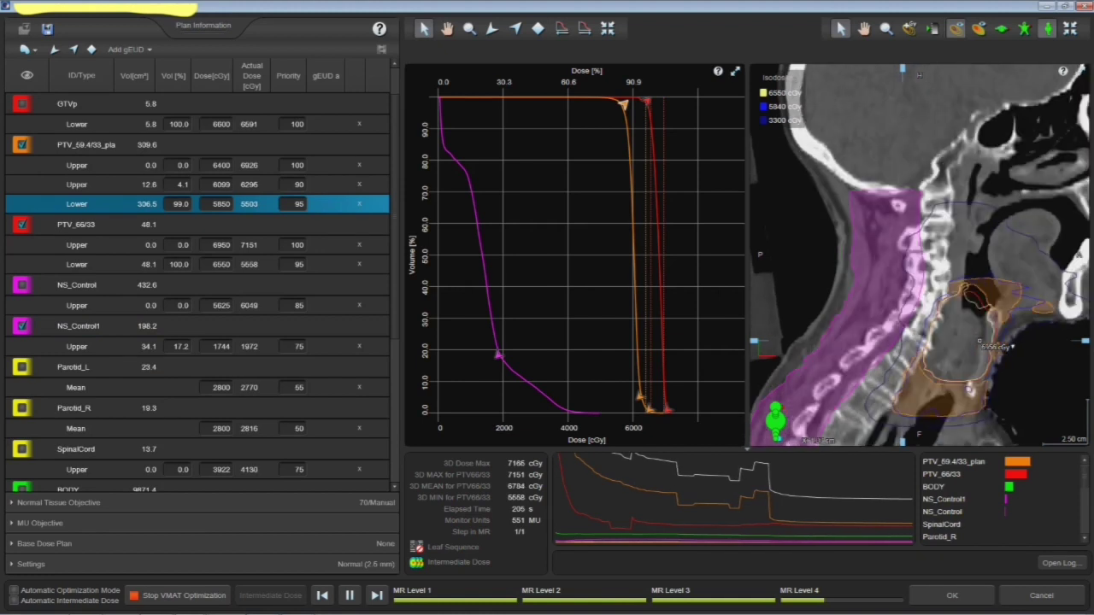
{"action": "scroll", "coordinate": [979, 343], "scroll_direction": "down", "scroll_amount": 2}
{"action": "scroll", "coordinate": [979, 342], "scroll_direction": "down", "scroll_amount": 2}
{"action": "scroll", "coordinate": [979, 342], "scroll_direction": "down", "scroll_amount": 2}
{"action": "scroll", "coordinate": [979, 342], "scroll_direction": "down", "scroll_amount": 2}
{"action": "scroll", "coordinate": [197, 291], "scroll_direction": "up", "scroll_amount": 1}
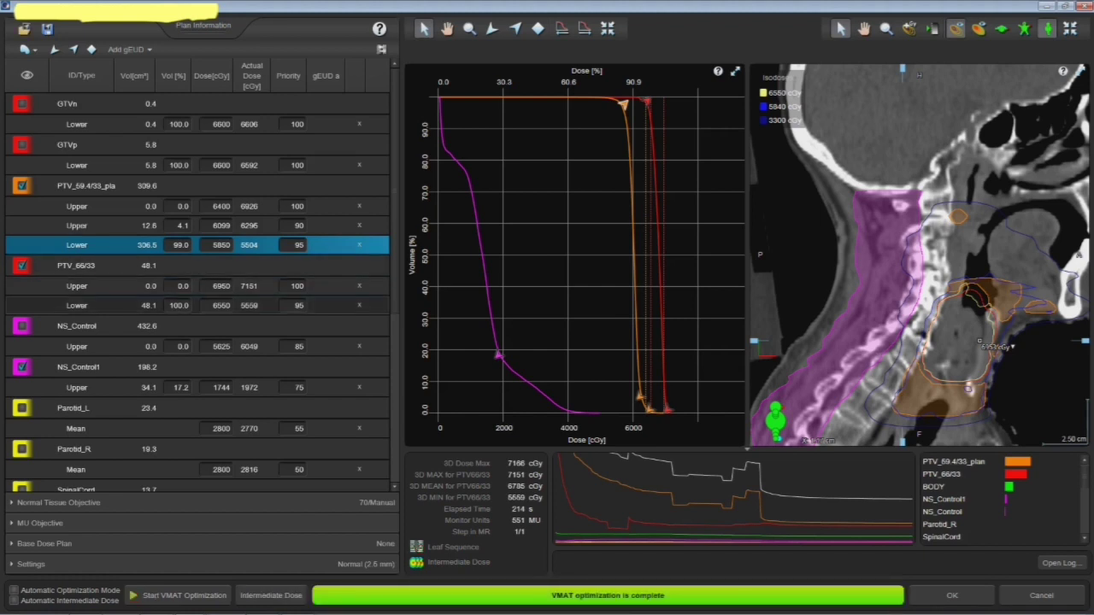
- Accept the completed VMAT optimization and return to external beam planning
{"action": "left_click", "coordinate": [952, 595]}
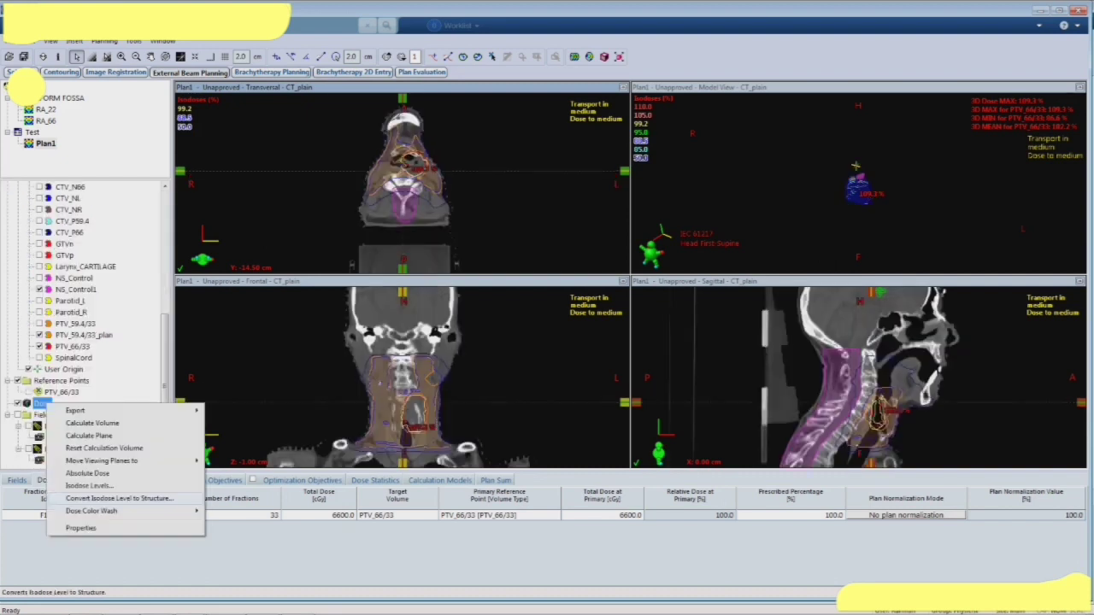
- Display Plan1's dose as a color wash and set its lower limit to 98%
{"action": "mouse_move", "coordinate": [92, 510]}
{"action": "left_click", "coordinate": [259, 510]}
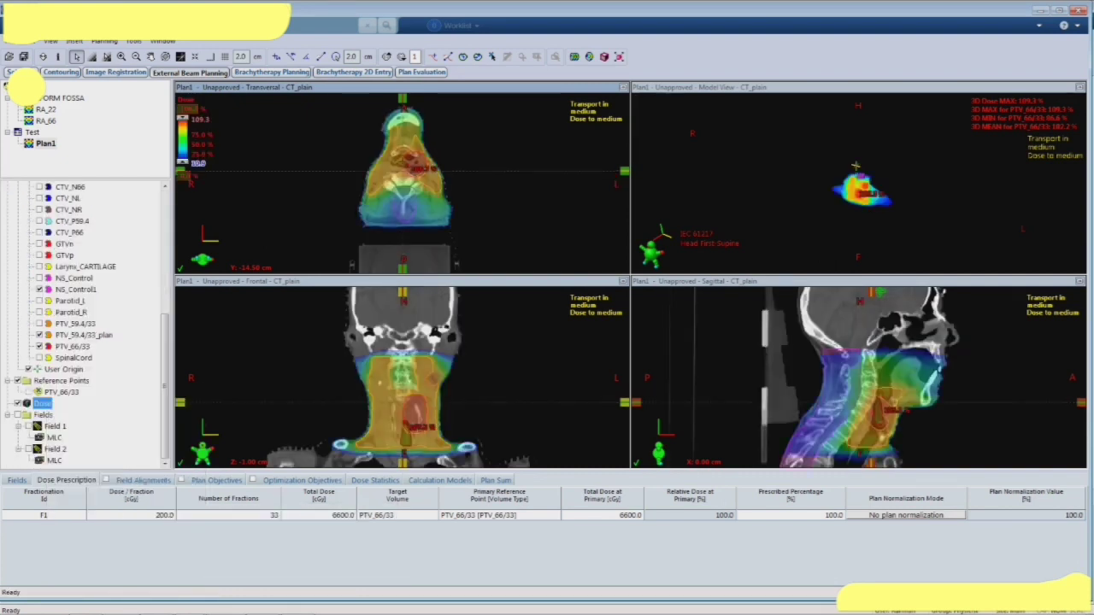
{"action": "type", "text": "98"}
{"action": "key", "text": "Return"}
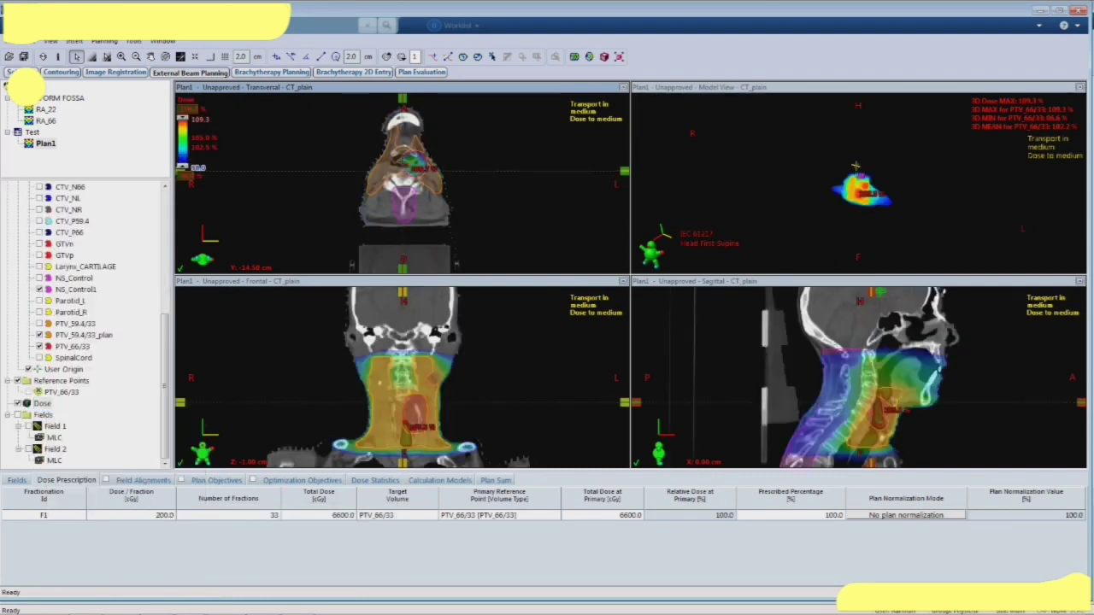
- Hide NS_Control1 and inspect the color wash coverage of PTV_66/33 on the enlarged transversal slices
{"action": "scroll", "coordinate": [401, 183], "scroll_direction": "up", "scroll_amount": 3}
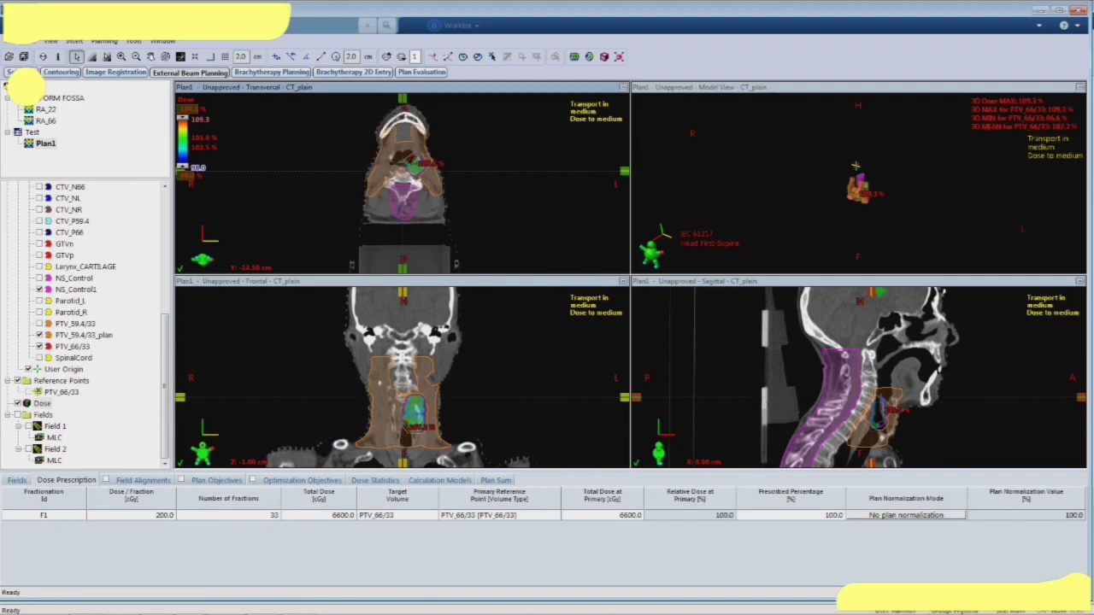
{"action": "left_click", "coordinate": [122, 56]}
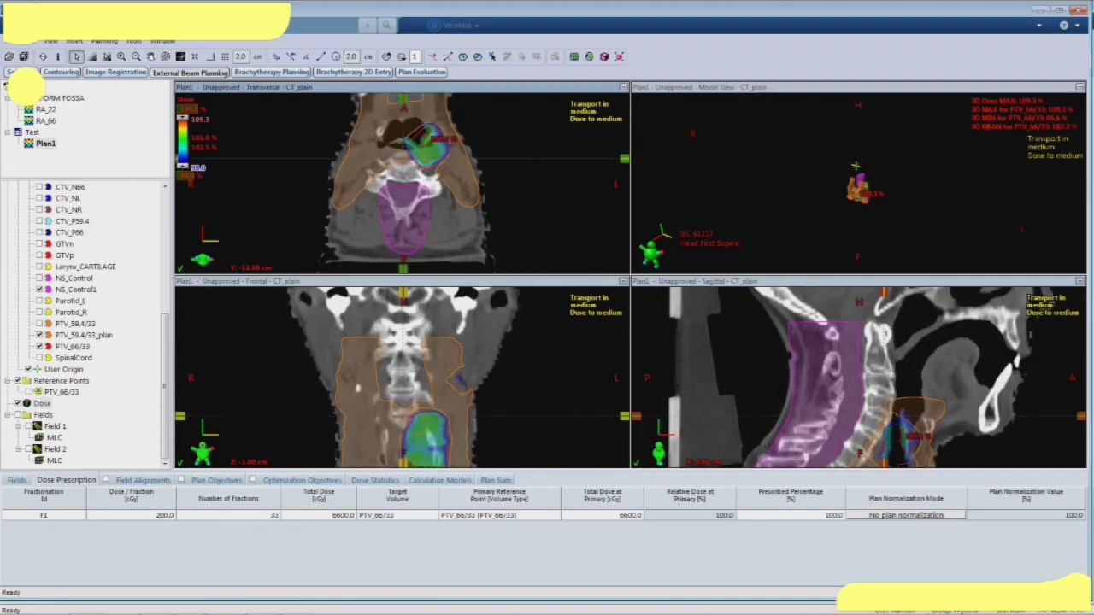
{"action": "left_click", "coordinate": [39, 289]}
{"action": "scroll", "coordinate": [402, 183], "scroll_direction": "up", "scroll_amount": 5}
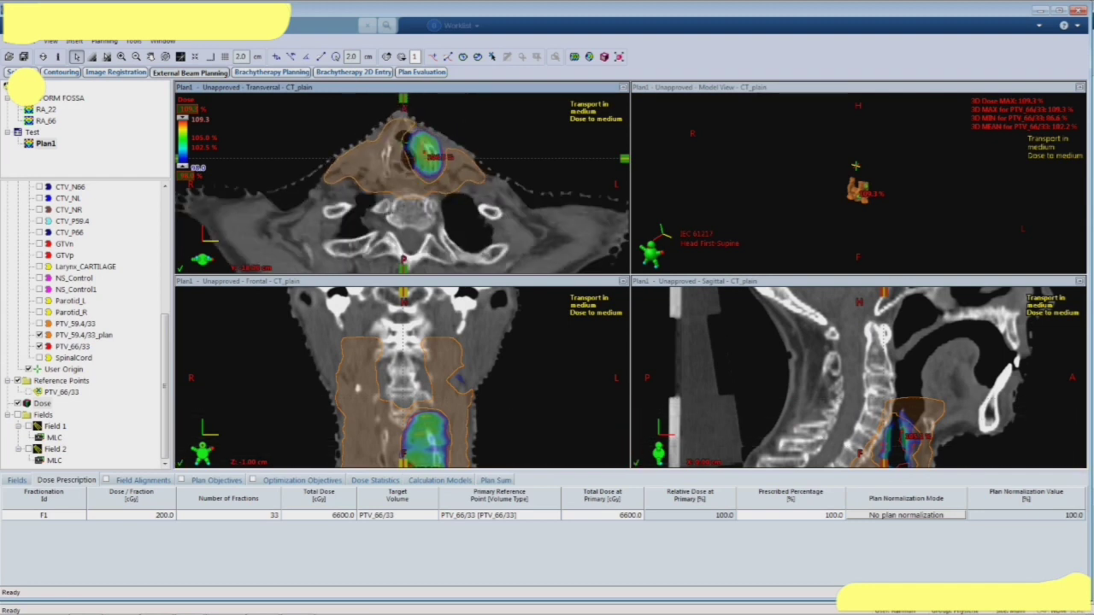
- Switch the dose display to absolute dose with a 5800 cGy color wash lower limit and check PTV_59.4/33_plan coverage on the transversal slices
{"action": "right_click", "coordinate": [43, 404]}
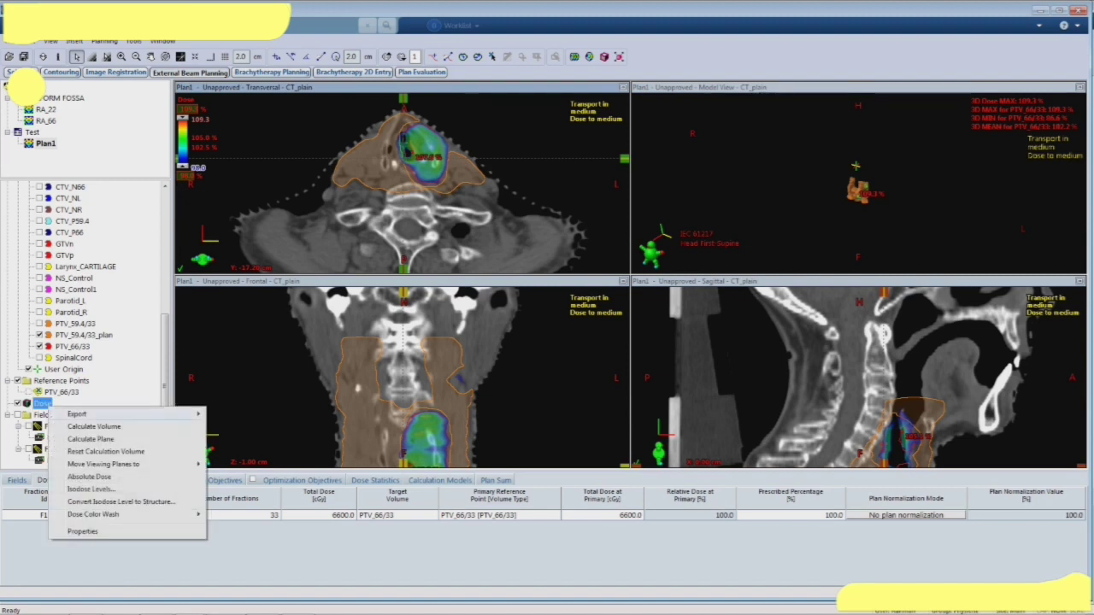
{"action": "left_click", "coordinate": [89, 475]}
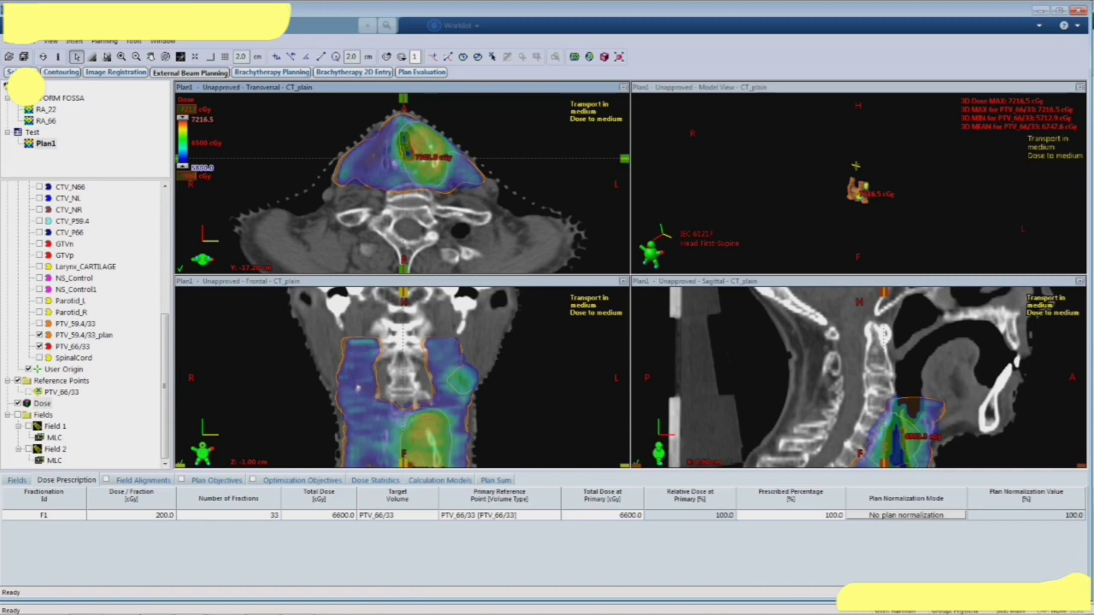
{"action": "scroll", "coordinate": [403, 183], "scroll_direction": "down", "scroll_amount": 3}
{"action": "scroll", "coordinate": [402, 184], "scroll_direction": "up", "scroll_amount": 10}
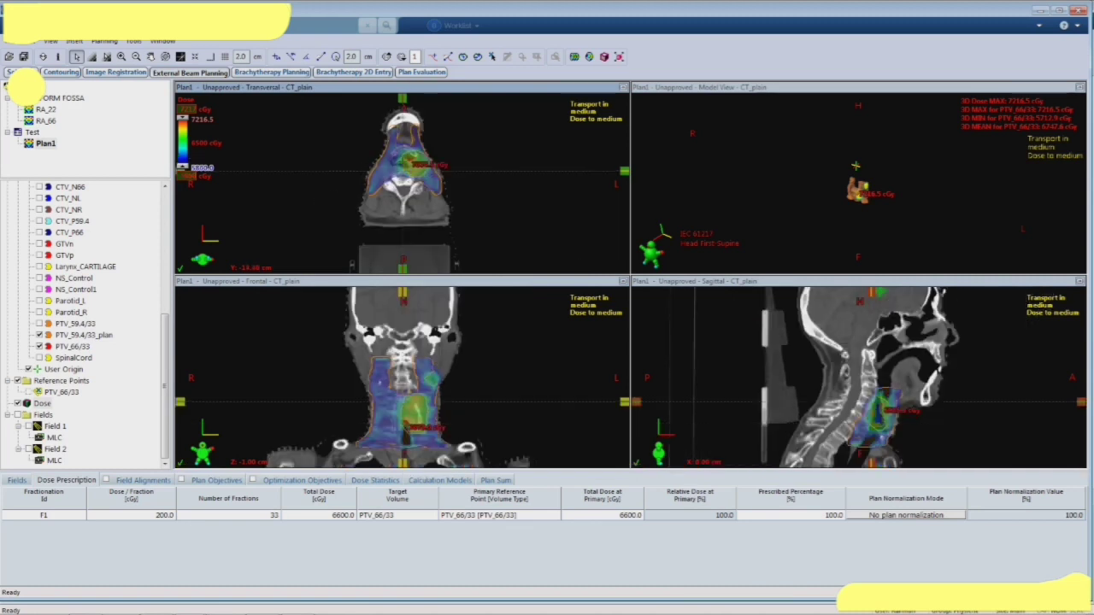
{"action": "scroll", "coordinate": [403, 184], "scroll_direction": "up", "scroll_amount": 11}
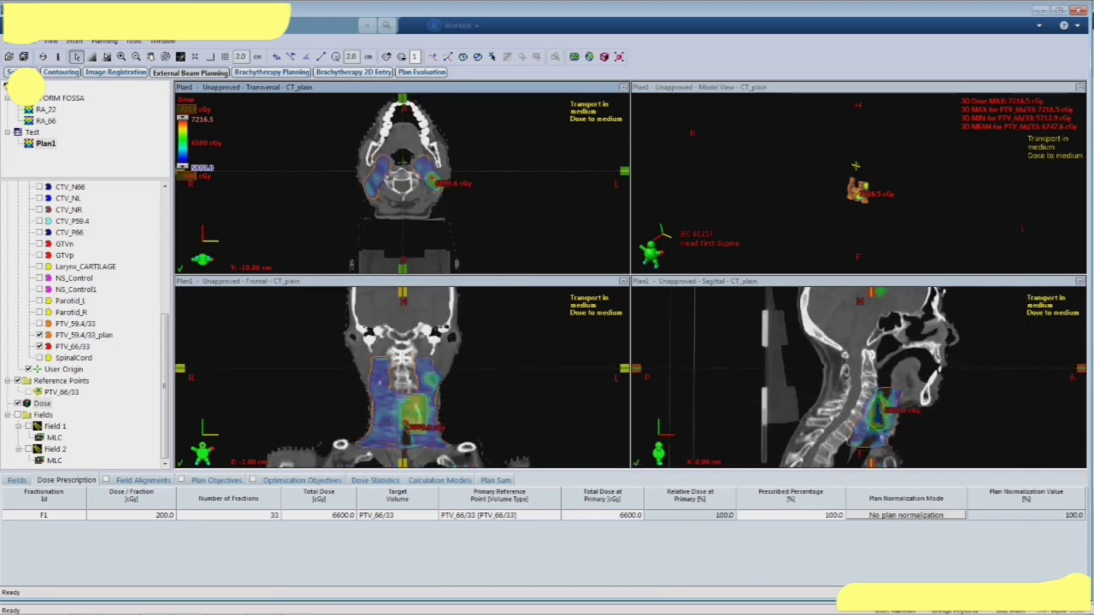
{"action": "scroll", "coordinate": [402, 184], "scroll_direction": "up", "scroll_amount": 4}
{"action": "scroll", "coordinate": [402, 183], "scroll_direction": "down", "scroll_amount": 15}
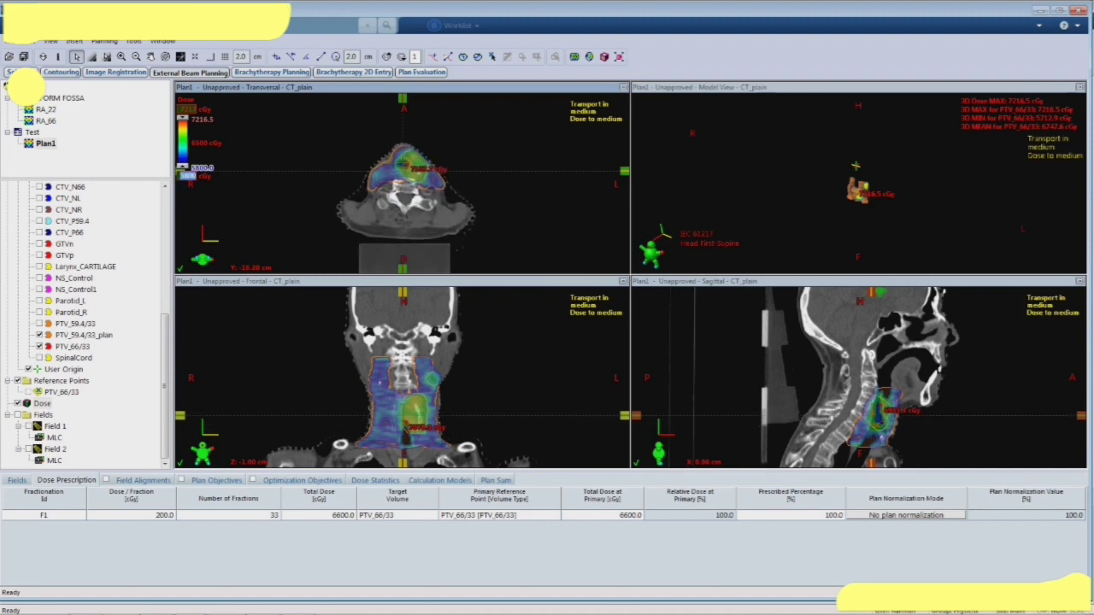
- Set the color wash lower limit to 5700 cGy and recheck PTV_59.4/33_plan coverage on the transversal slices
{"action": "key", "text": "Return"}
{"action": "scroll", "coordinate": [402, 183], "scroll_direction": "up", "scroll_amount": 16}
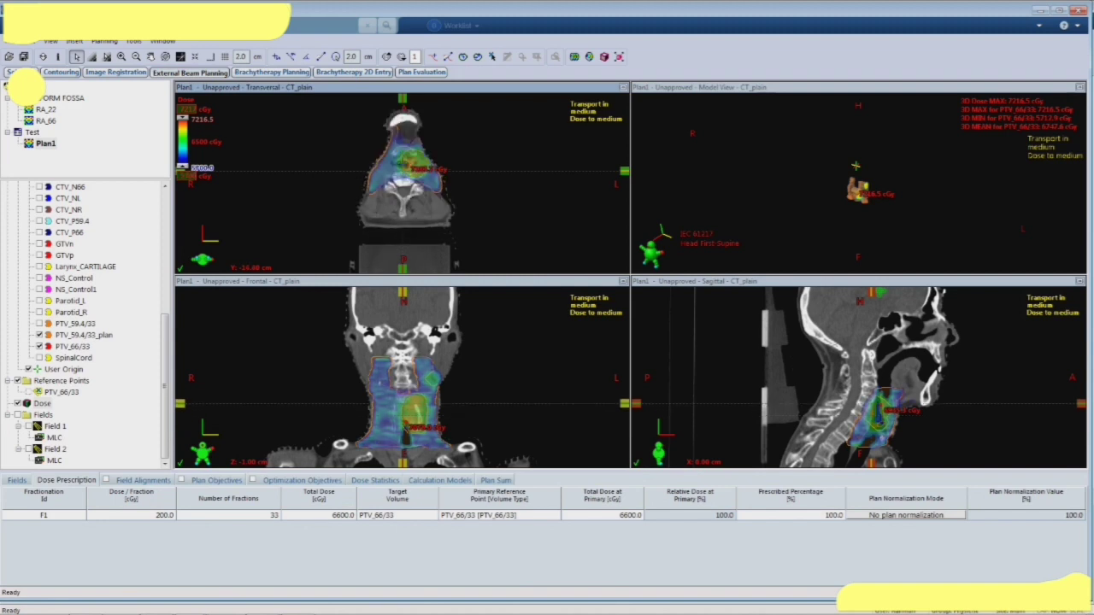
{"action": "scroll", "coordinate": [402, 183], "scroll_direction": "down", "scroll_amount": 10}
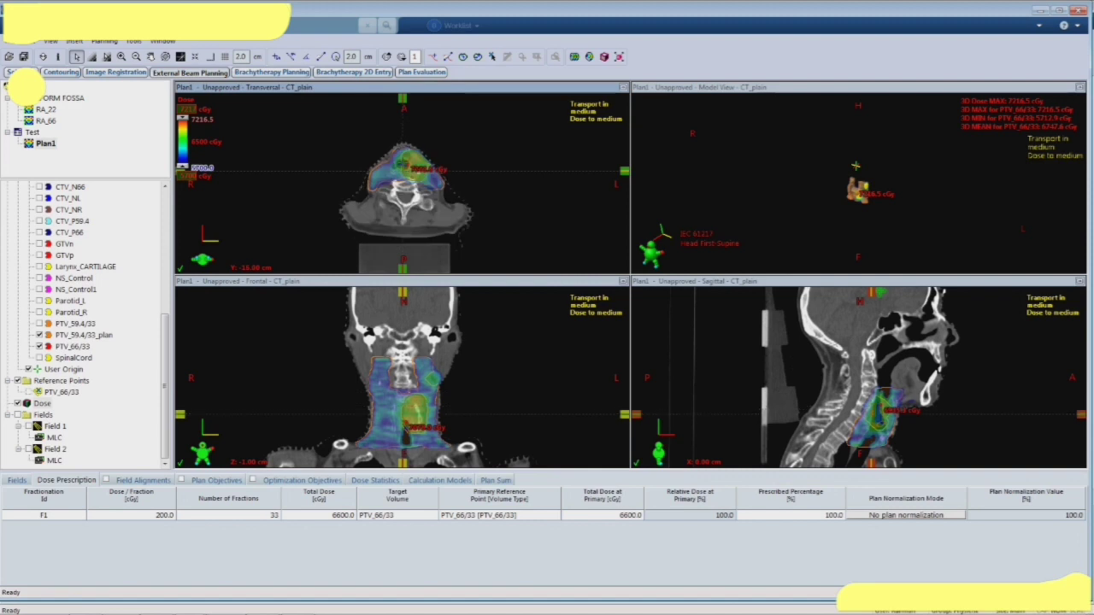
- Inspect the 5700 cGy color wash coverage of PTV_59.4/33_plan across the transversal and frontal slices
{"action": "scroll", "coordinate": [402, 184], "scroll_direction": "down", "scroll_amount": 13}
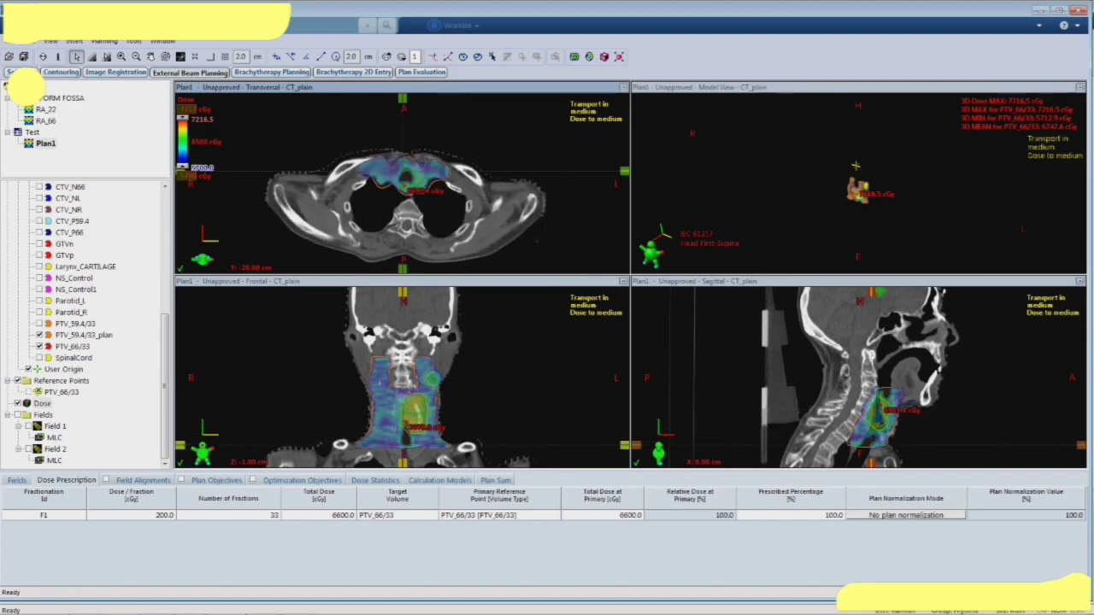
{"action": "scroll", "coordinate": [402, 183], "scroll_direction": "down", "scroll_amount": 3}
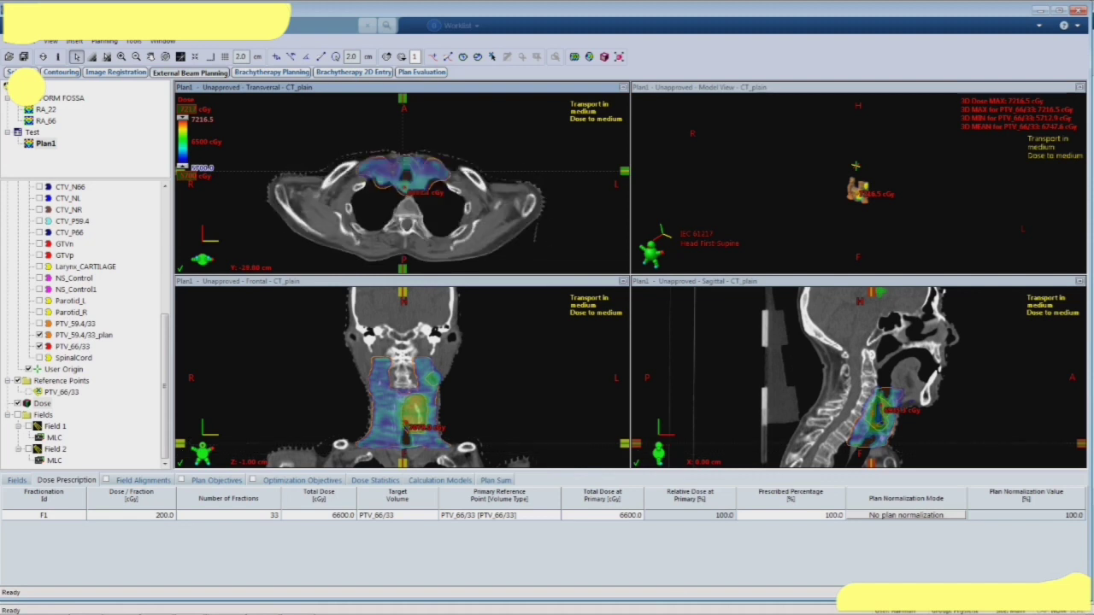
{"action": "scroll", "coordinate": [401, 184], "scroll_direction": "up", "scroll_amount": 8}
{"action": "left_click", "coordinate": [401, 377]}
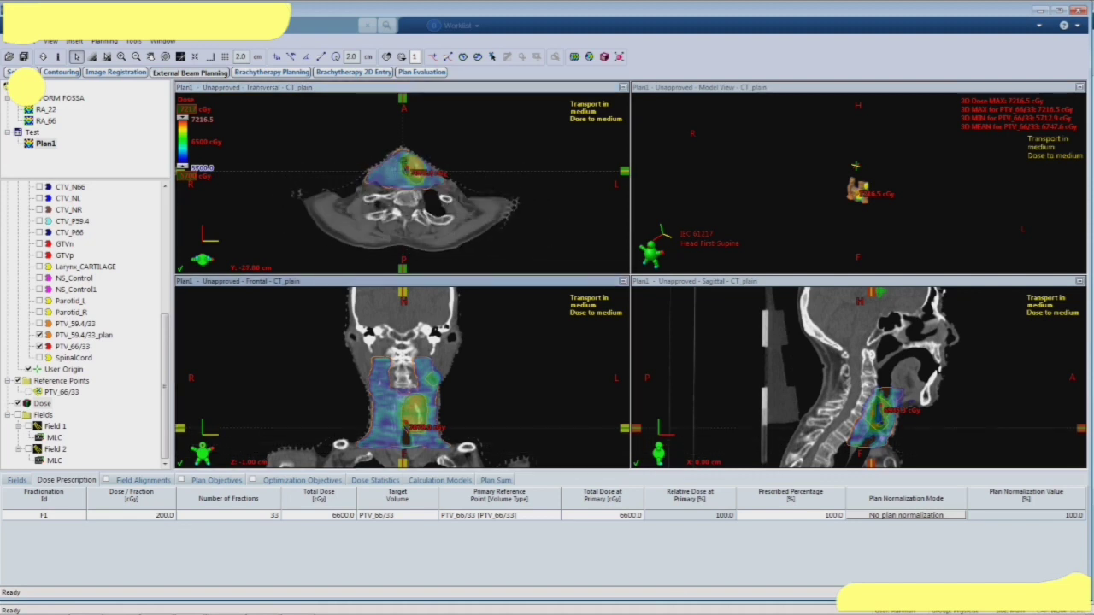
{"action": "scroll", "coordinate": [402, 377], "scroll_direction": "up", "scroll_amount": 2}
{"action": "scroll", "coordinate": [401, 184], "scroll_direction": "up", "scroll_amount": 20}
{"action": "scroll", "coordinate": [402, 378], "scroll_direction": "down", "scroll_amount": 10}
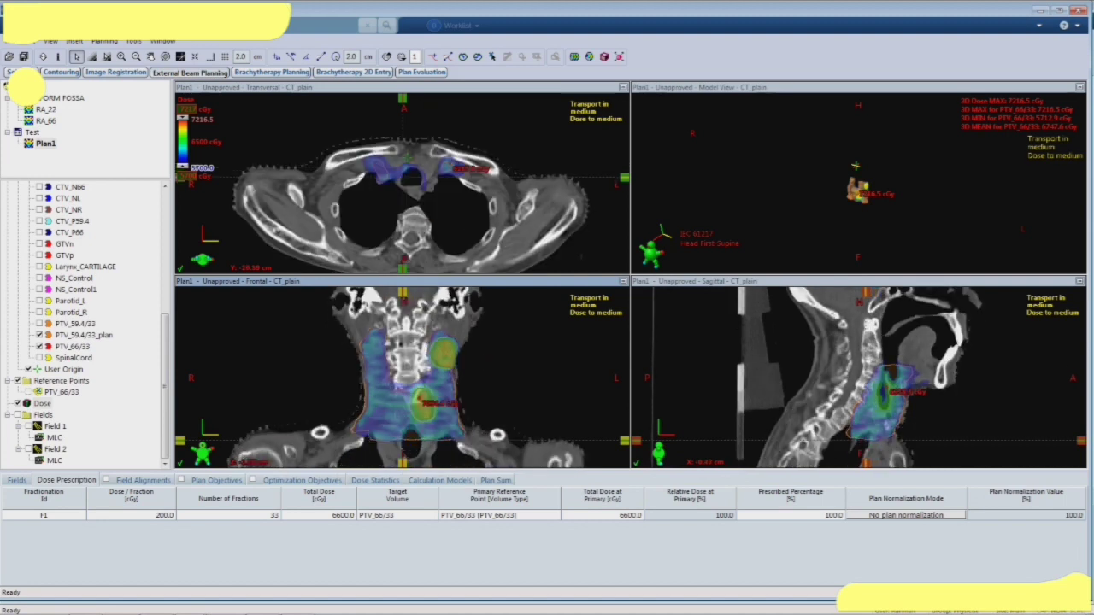
{"action": "scroll", "coordinate": [401, 376], "scroll_direction": "up", "scroll_amount": 5}
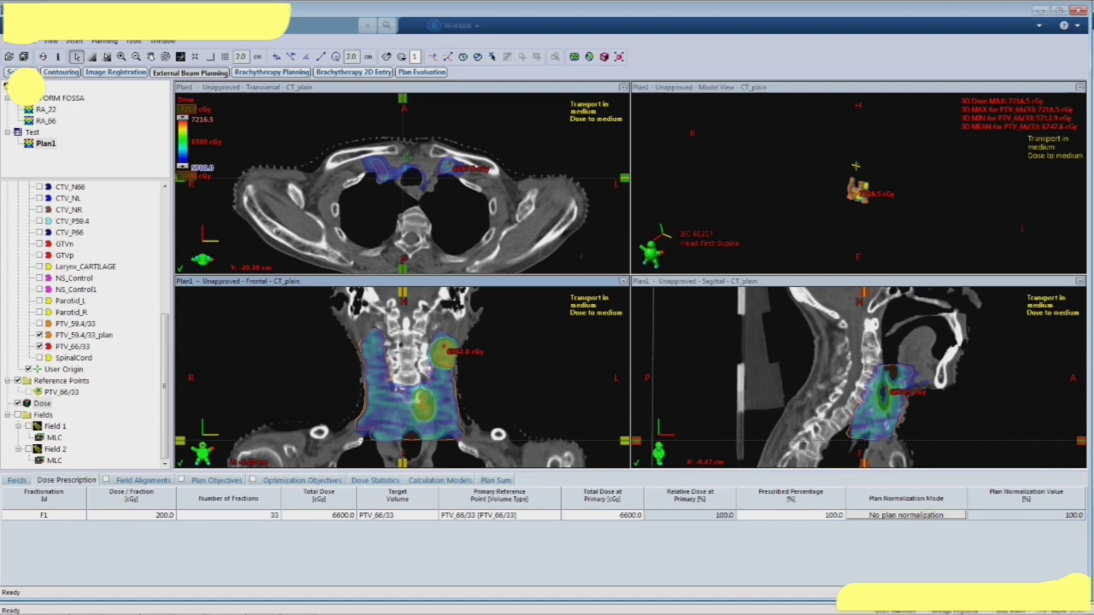
{"action": "scroll", "coordinate": [402, 376], "scroll_direction": "down", "scroll_amount": 1}
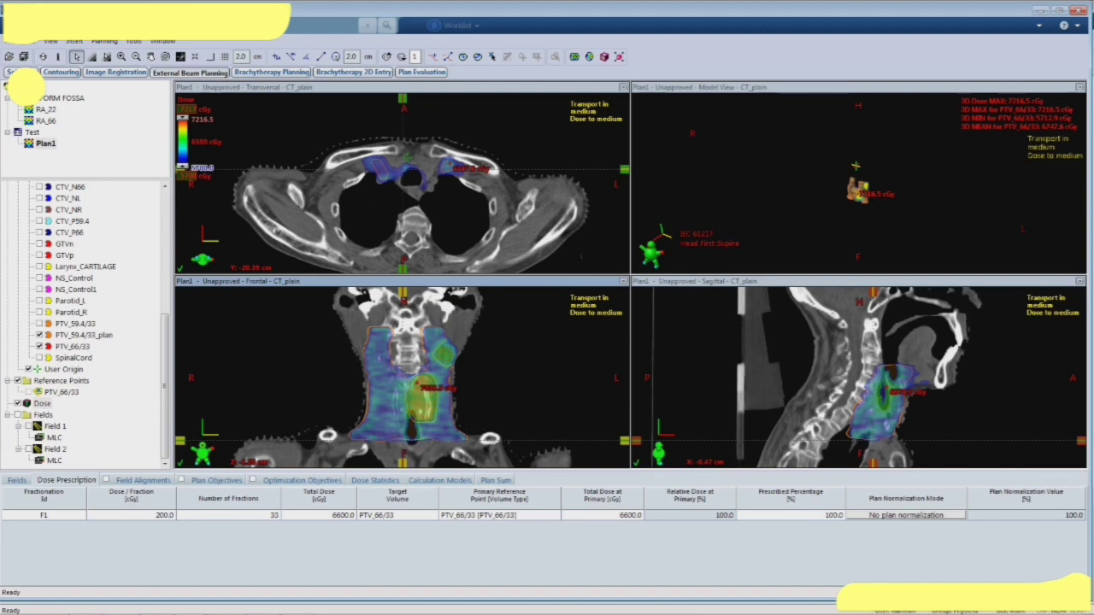
- Show the CTV_59.4 structure and check its color wash coverage on the frontal slices
{"action": "scroll", "coordinate": [86, 325], "scroll_direction": "up", "scroll_amount": 1}
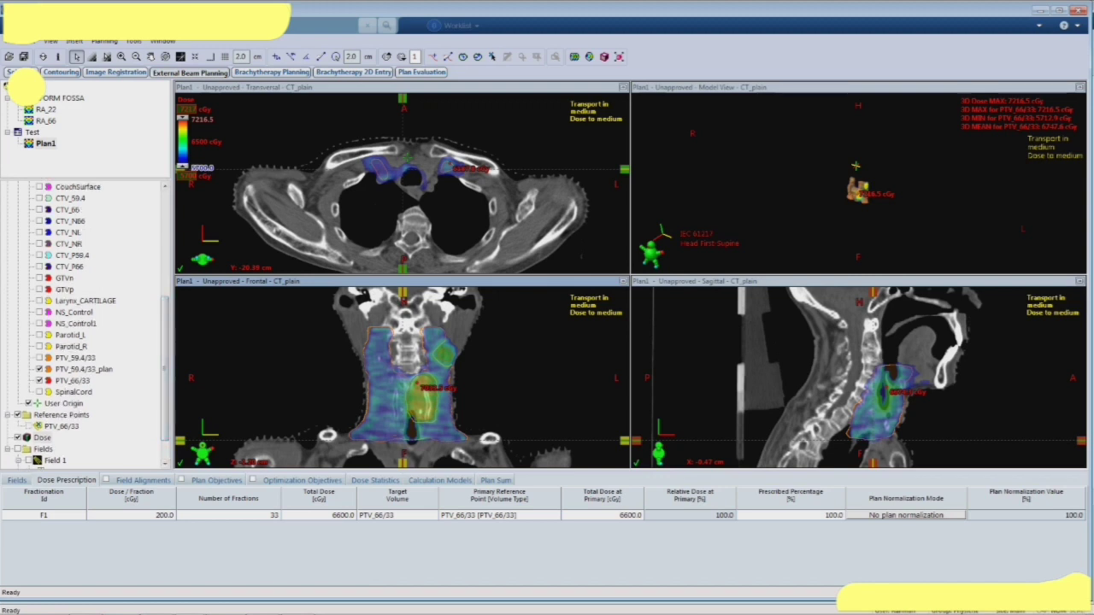
{"action": "left_click", "coordinate": [39, 198]}
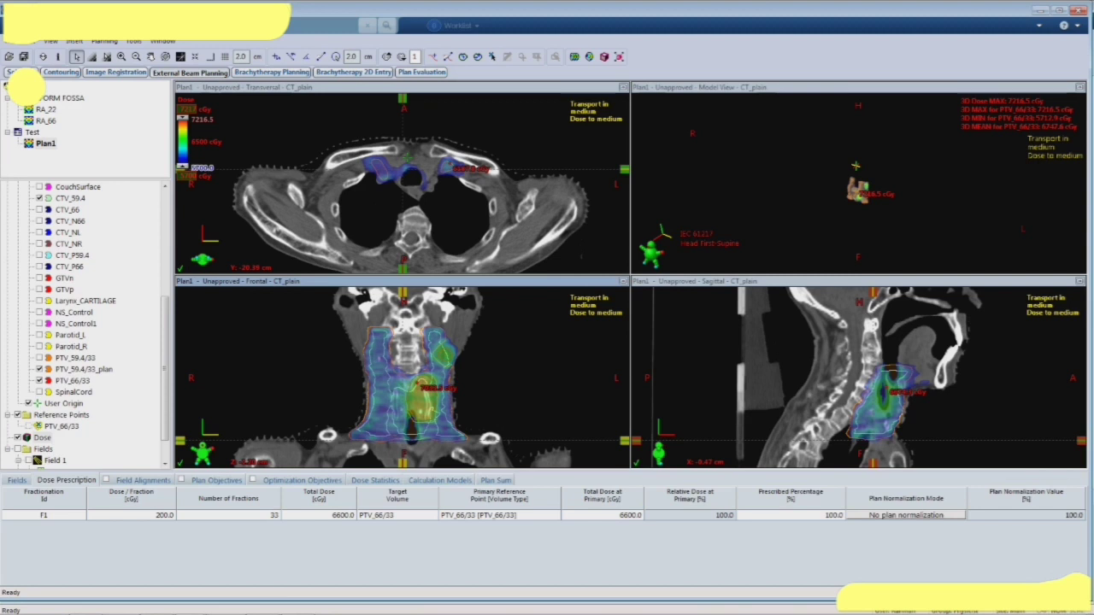
{"action": "scroll", "coordinate": [402, 377], "scroll_direction": "up", "scroll_amount": 2}
{"action": "scroll", "coordinate": [402, 377], "scroll_direction": "down", "scroll_amount": 5}
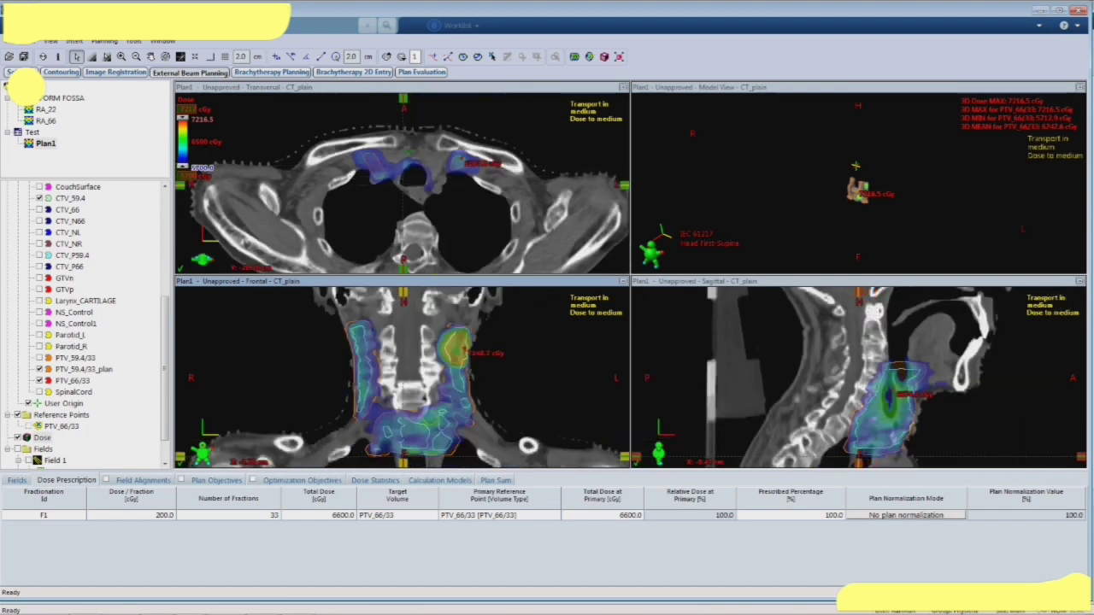
{"action": "scroll", "coordinate": [402, 377], "scroll_direction": "up", "scroll_amount": 10}
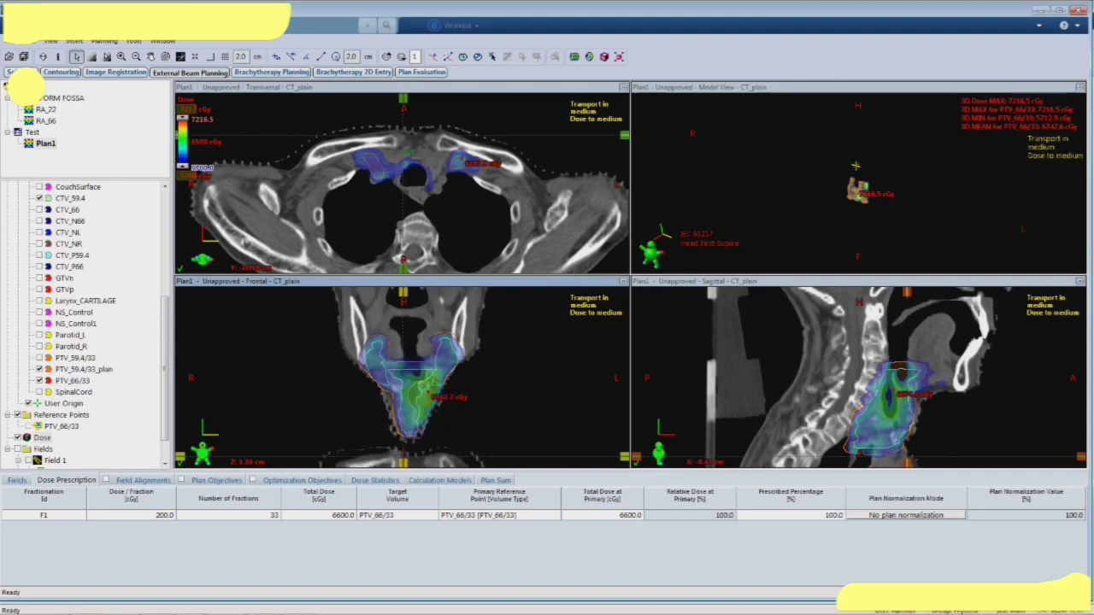
- Highlight PTV_59.4/33 and check the color wash coverage up through the transversal neck slices
{"action": "left_click", "coordinate": [76, 358]}
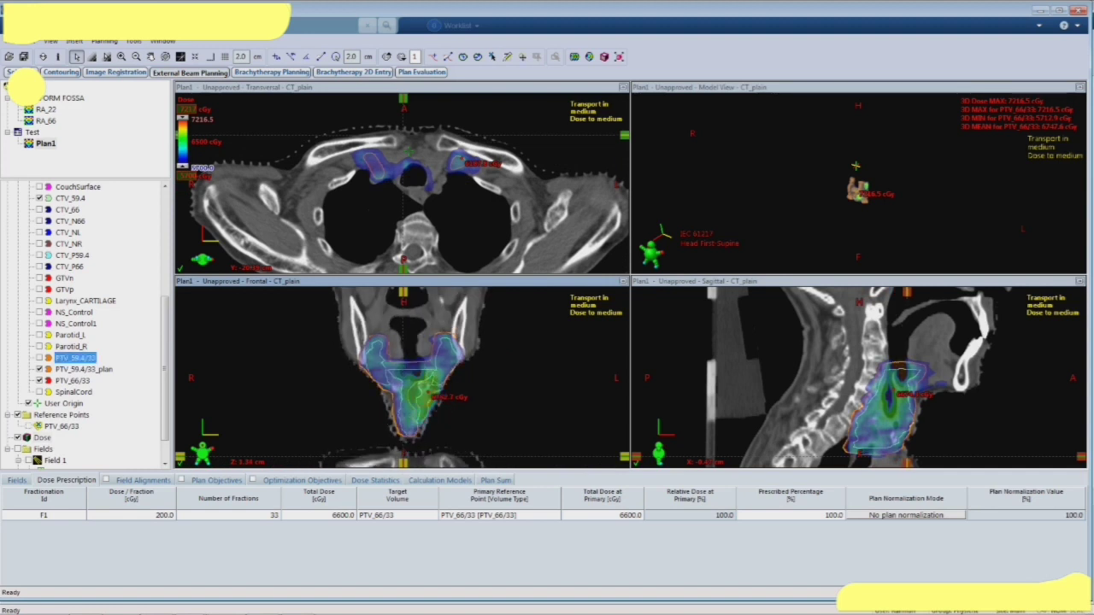
{"action": "scroll", "coordinate": [85, 325], "scroll_direction": "up", "scroll_amount": 6}
{"action": "scroll", "coordinate": [403, 181], "scroll_direction": "up", "scroll_amount": 10}
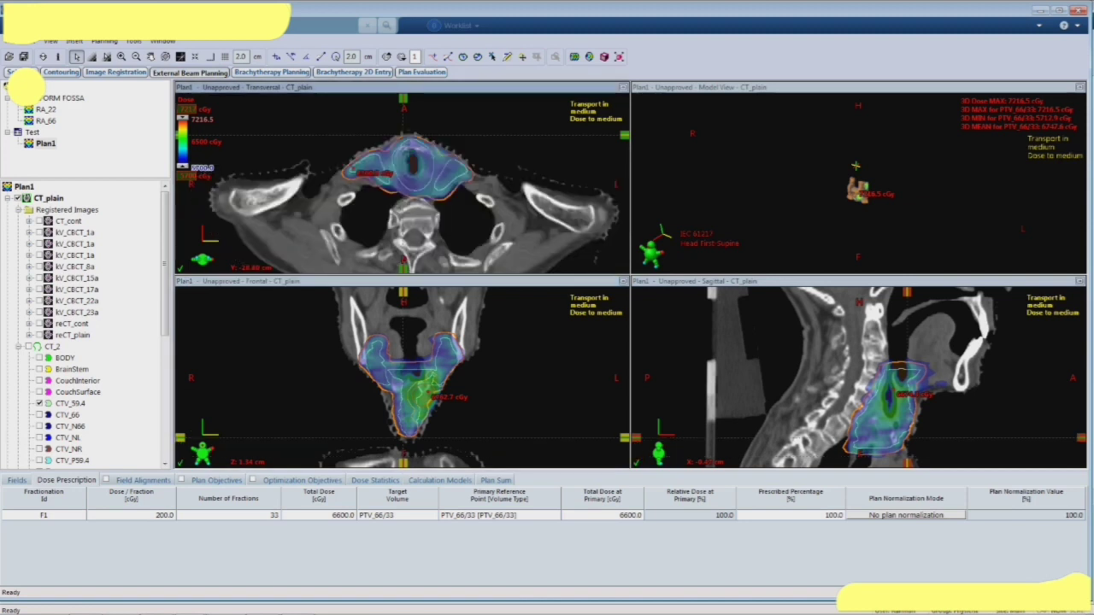
{"action": "scroll", "coordinate": [408, 151], "scroll_direction": "up", "scroll_amount": 20}
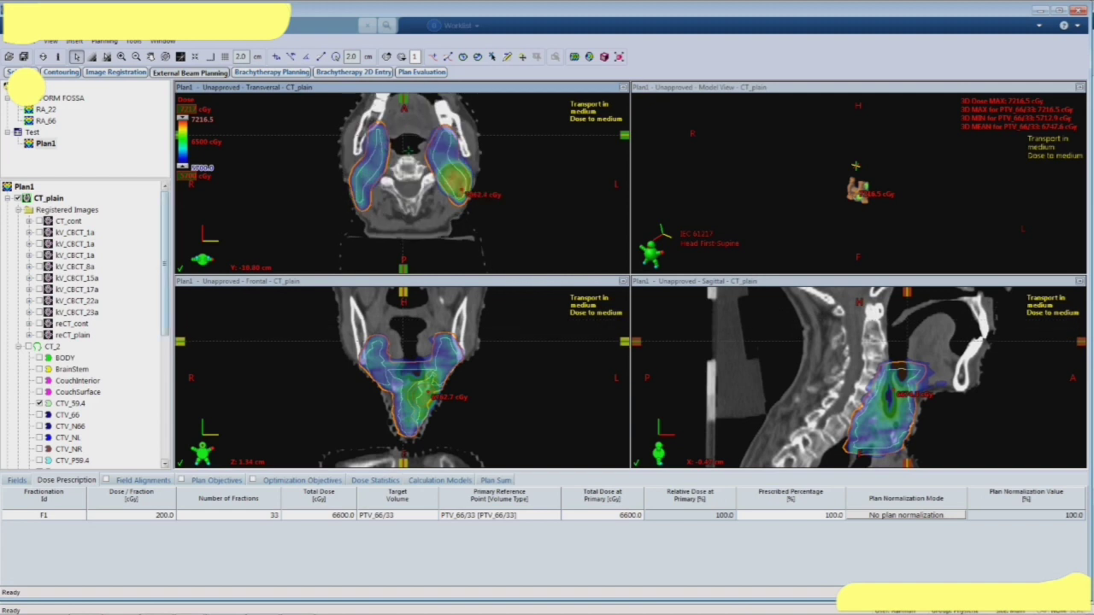
- Switch the dose display to relative dose and view the dose statistics sorted by structure
{"action": "left_click_drag", "start_coordinate": [165, 263], "coordinate": [165, 385]}
{"action": "right_click", "coordinate": [38, 404]}
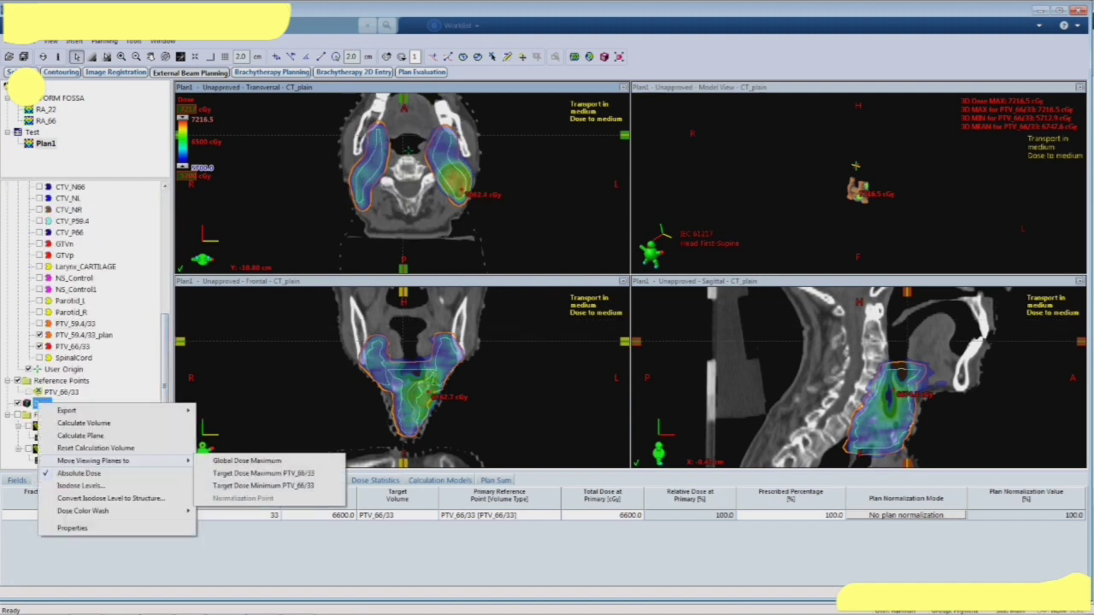
{"action": "left_click", "coordinate": [79, 473]}
{"action": "left_click", "coordinate": [375, 480]}
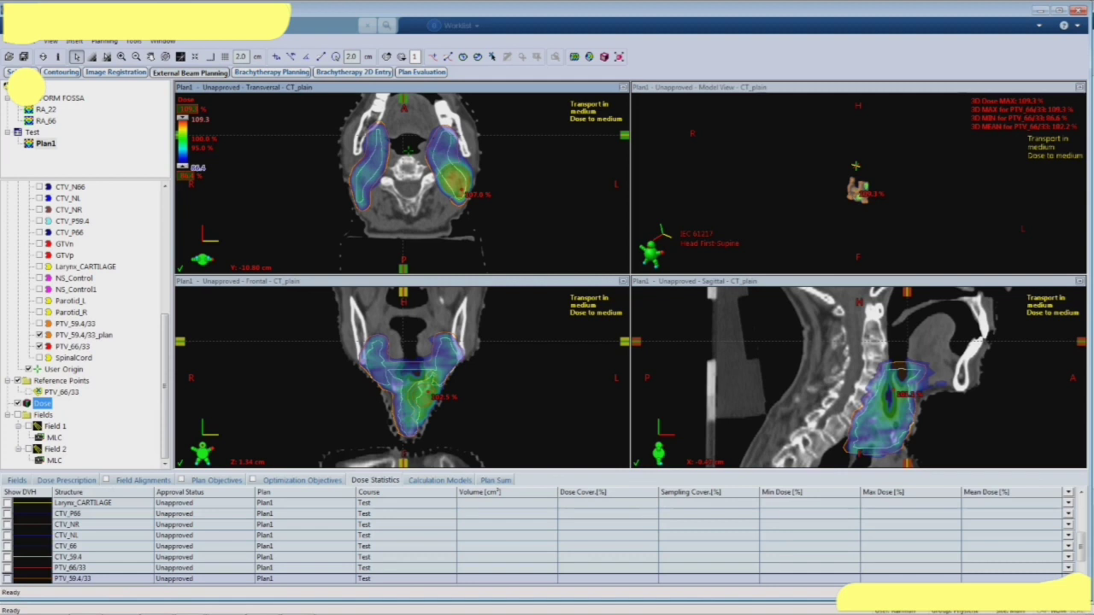
{"action": "left_click", "coordinate": [92, 492]}
{"action": "scroll", "coordinate": [538, 540], "scroll_direction": "down", "scroll_amount": 5}
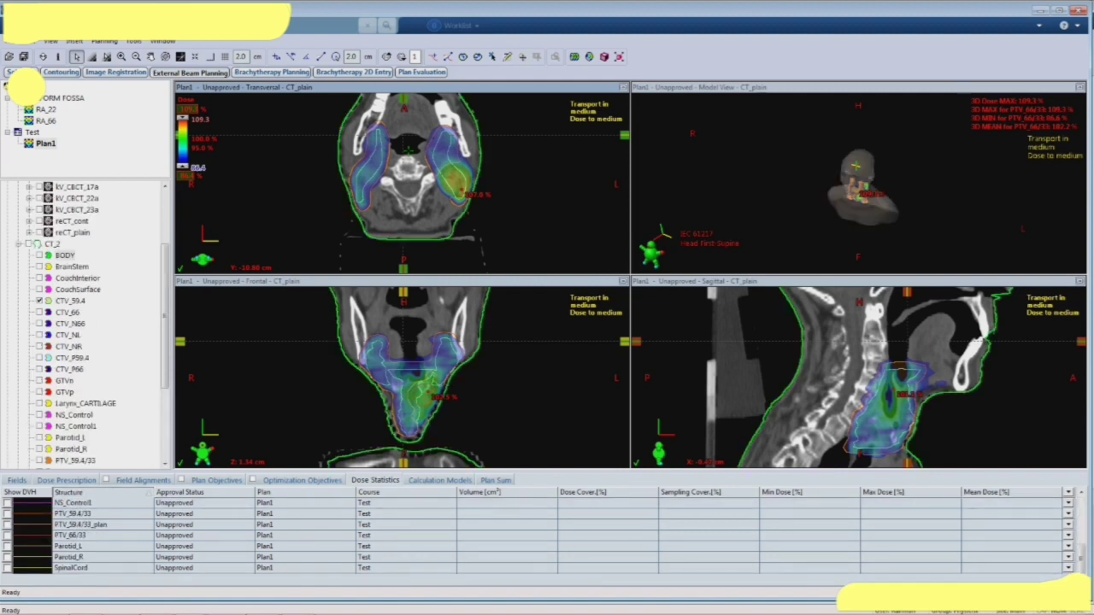
- Include Parotid_L and Parotid_R in the dose statistics and switch the dose display to absolute dose
{"action": "left_click", "coordinate": [7, 546]}
{"action": "left_click", "coordinate": [8, 557]}
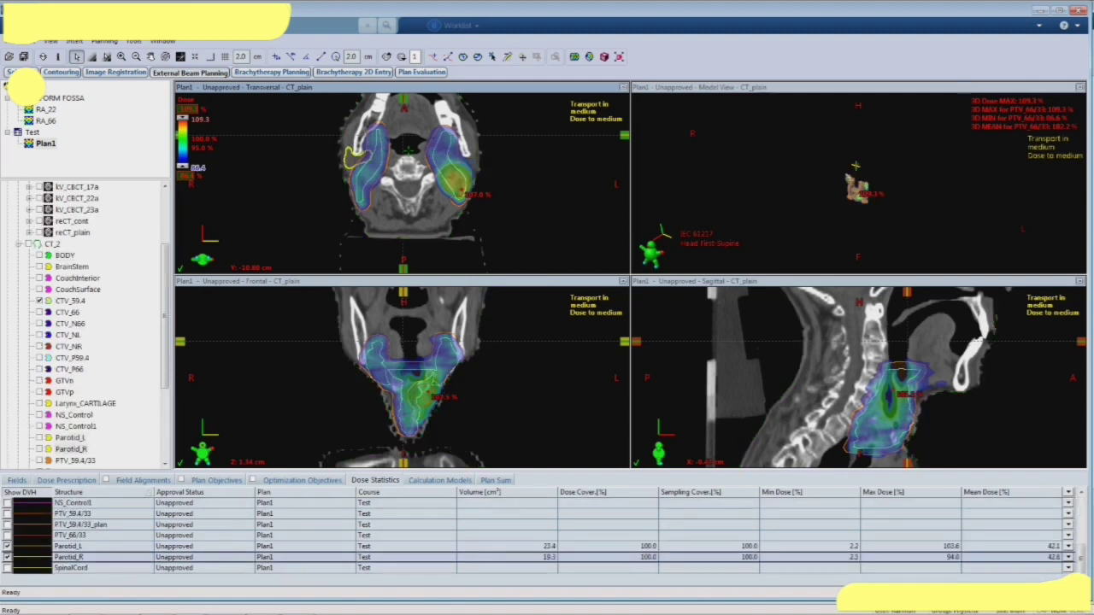
{"action": "scroll", "coordinate": [85, 325], "scroll_direction": "down", "scroll_amount": 4}
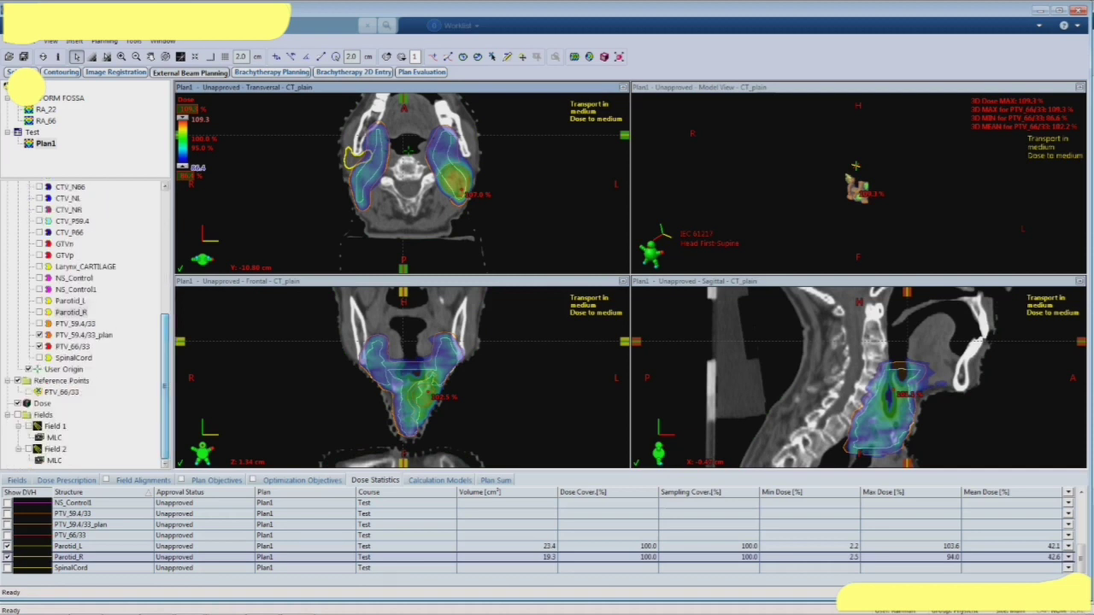
{"action": "right_click", "coordinate": [41, 404]}
{"action": "left_click", "coordinate": [103, 476]}
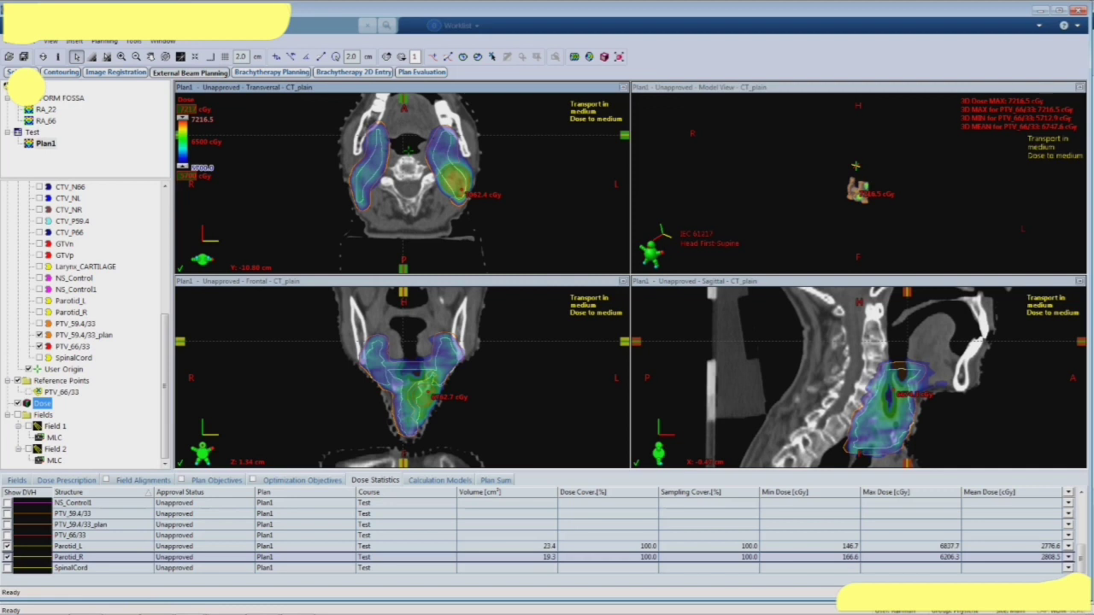
- Include SpinalCord in the dose statistics, check its maximum dose and look through the structure list
{"action": "left_click", "coordinate": [7, 568]}
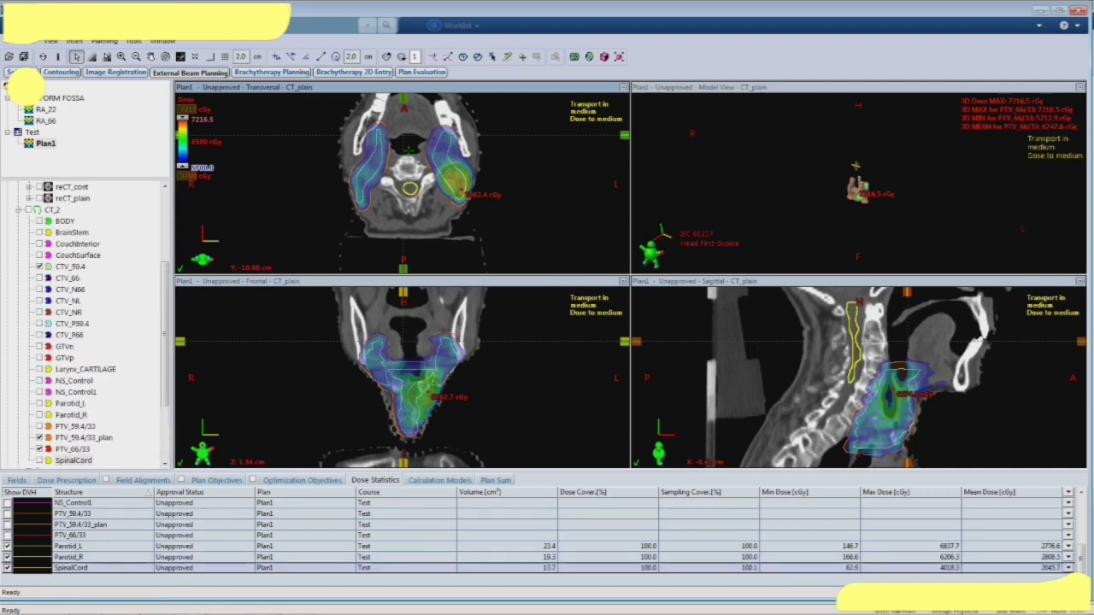
{"action": "left_click", "coordinate": [911, 568]}
{"action": "scroll", "coordinate": [911, 567], "scroll_direction": "up", "scroll_amount": 4}
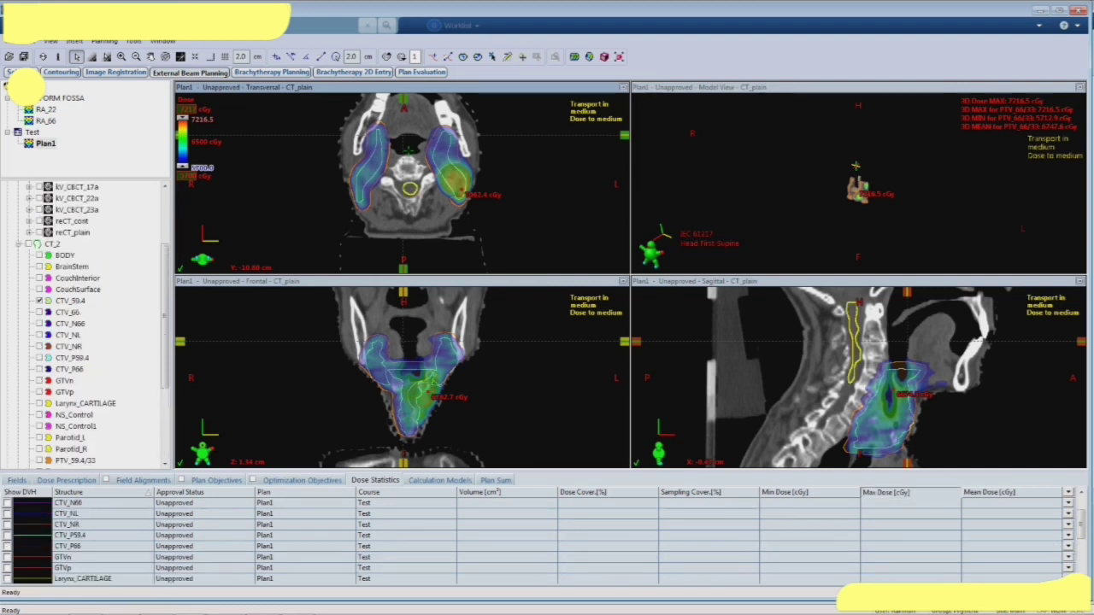
{"action": "scroll", "coordinate": [911, 568], "scroll_direction": "up", "scroll_amount": 1}
{"action": "scroll", "coordinate": [910, 567], "scroll_direction": "down", "scroll_amount": 4}
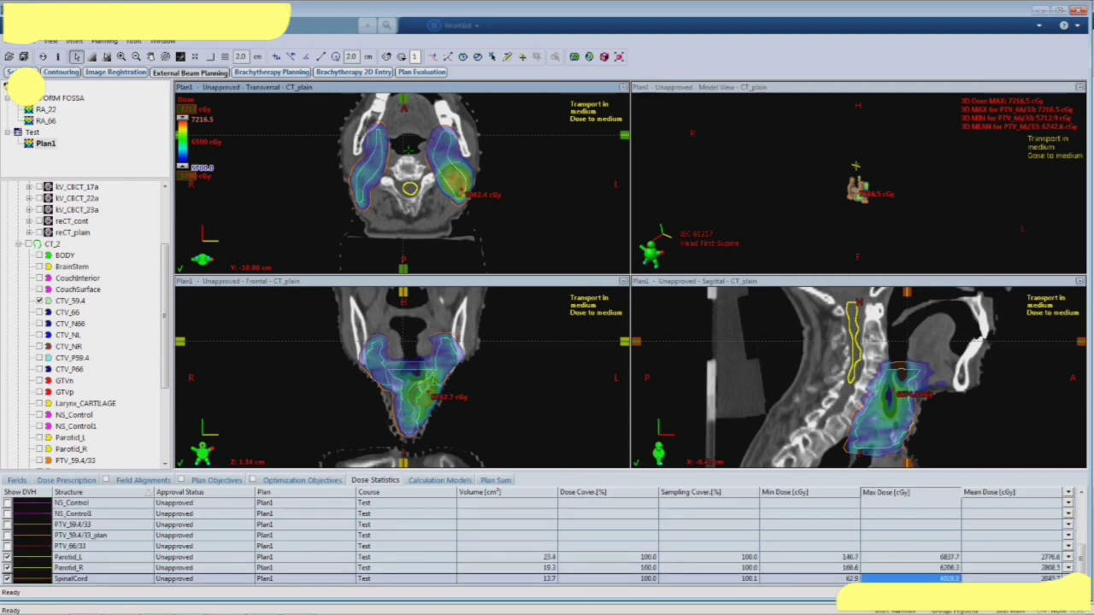
{"action": "scroll", "coordinate": [401, 184], "scroll_direction": "up", "scroll_amount": 4}
- Examine the color wash near the jaw and airway on enlarged transversal slices around the upper neck
{"action": "scroll", "coordinate": [401, 183], "scroll_direction": "down", "scroll_amount": 7}
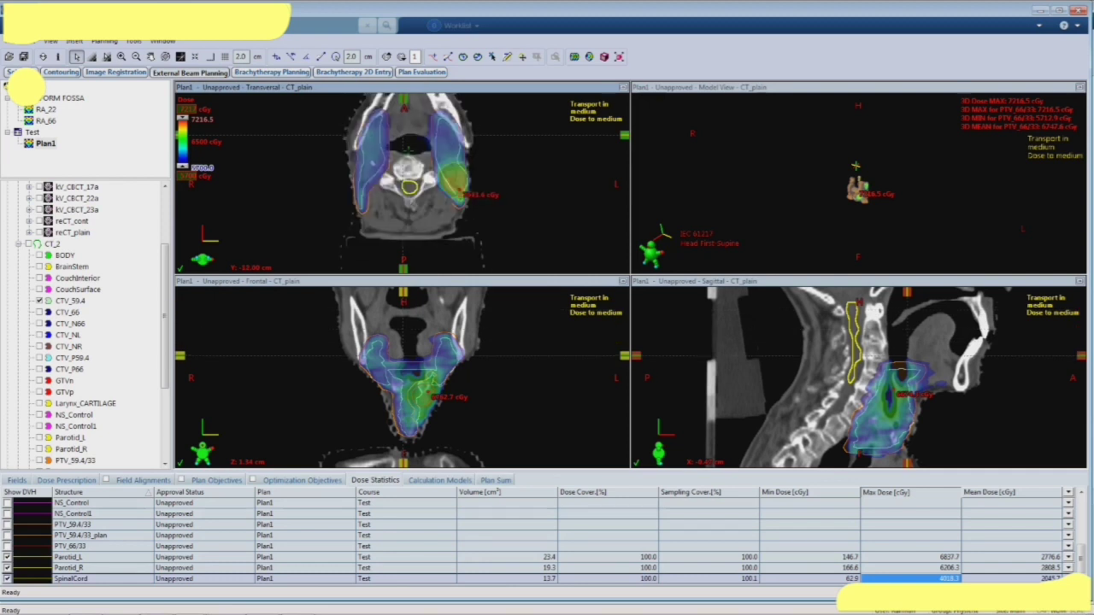
{"action": "scroll", "coordinate": [402, 183], "scroll_direction": "down", "scroll_amount": 7}
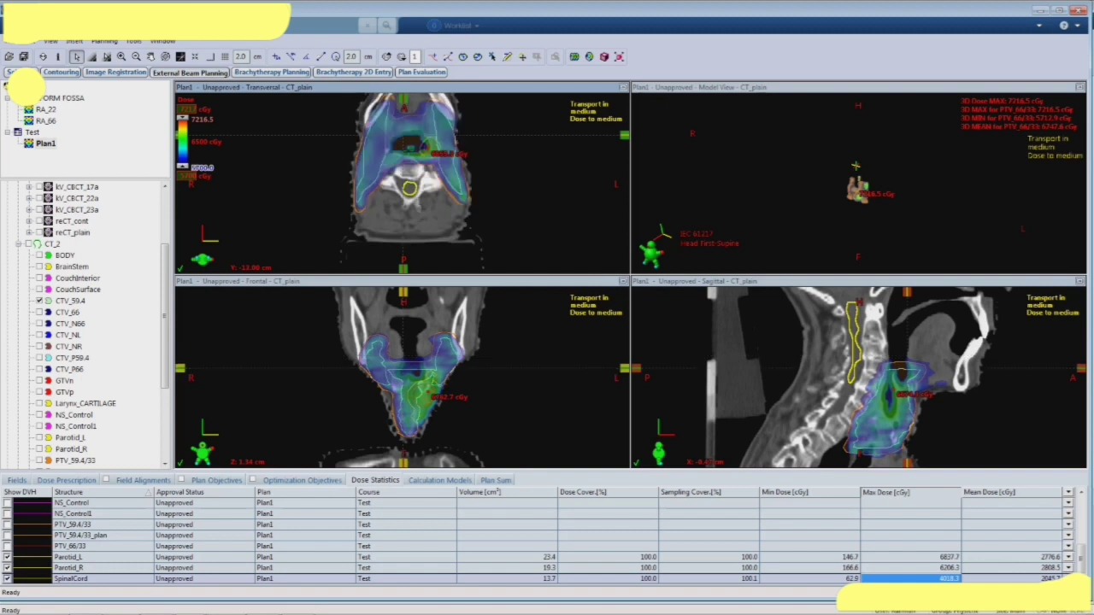
{"action": "scroll", "coordinate": [402, 184], "scroll_direction": "up", "scroll_amount": 5}
{"action": "scroll", "coordinate": [402, 184], "scroll_direction": "up", "scroll_amount": 5}
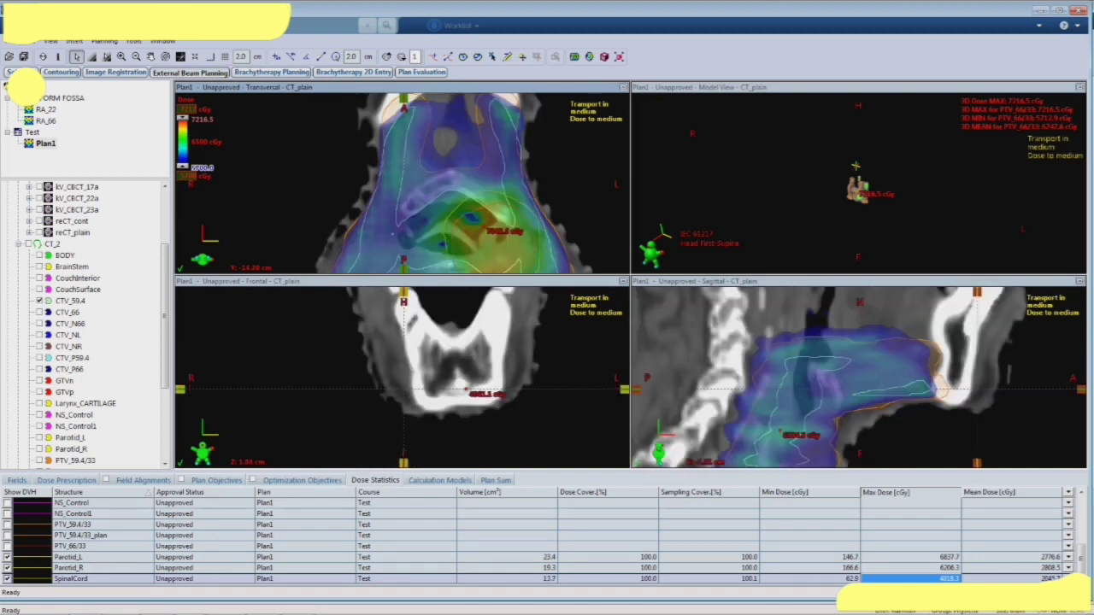
{"action": "scroll", "coordinate": [401, 184], "scroll_direction": "up", "scroll_amount": 3}
{"action": "scroll", "coordinate": [401, 184], "scroll_direction": "down", "scroll_amount": 1}
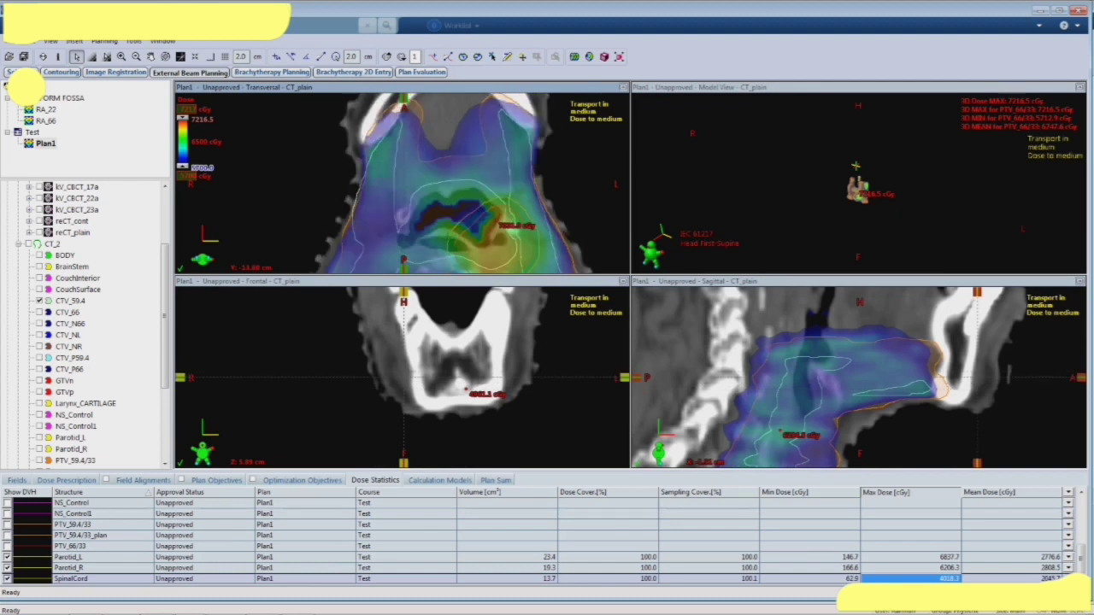
{"action": "key", "text": "Down"}
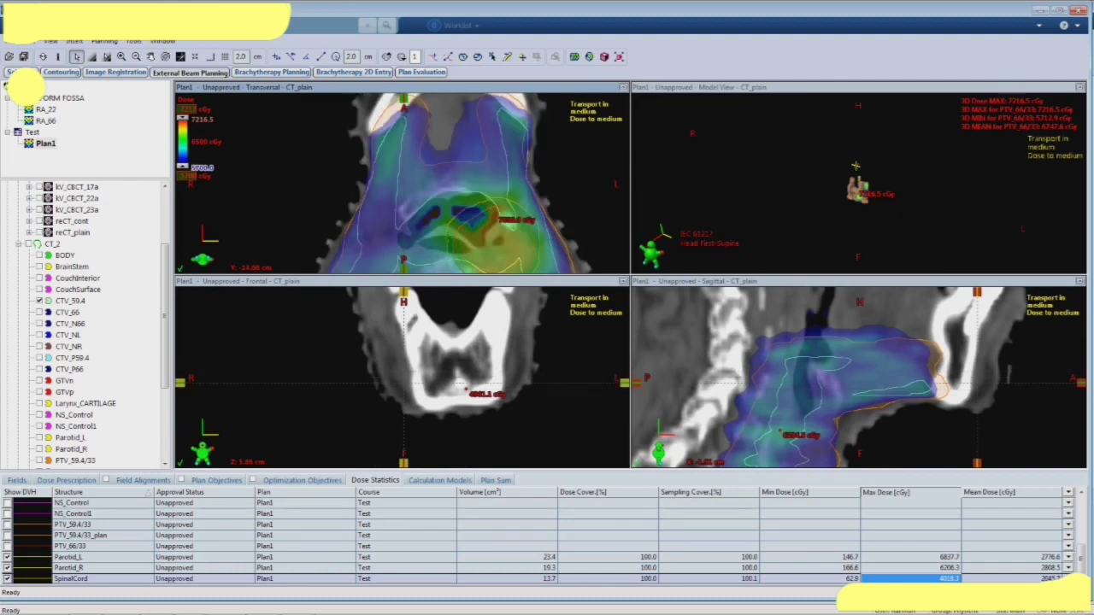
- Show the NS_Control structure in the image views, leaving NS_Control1 hidden
{"action": "left_click", "coordinate": [39, 426]}
{"action": "left_click", "coordinate": [39, 426]}
{"action": "left_click", "coordinate": [39, 416]}
{"action": "scroll", "coordinate": [401, 184], "scroll_direction": "down", "scroll_amount": 2}
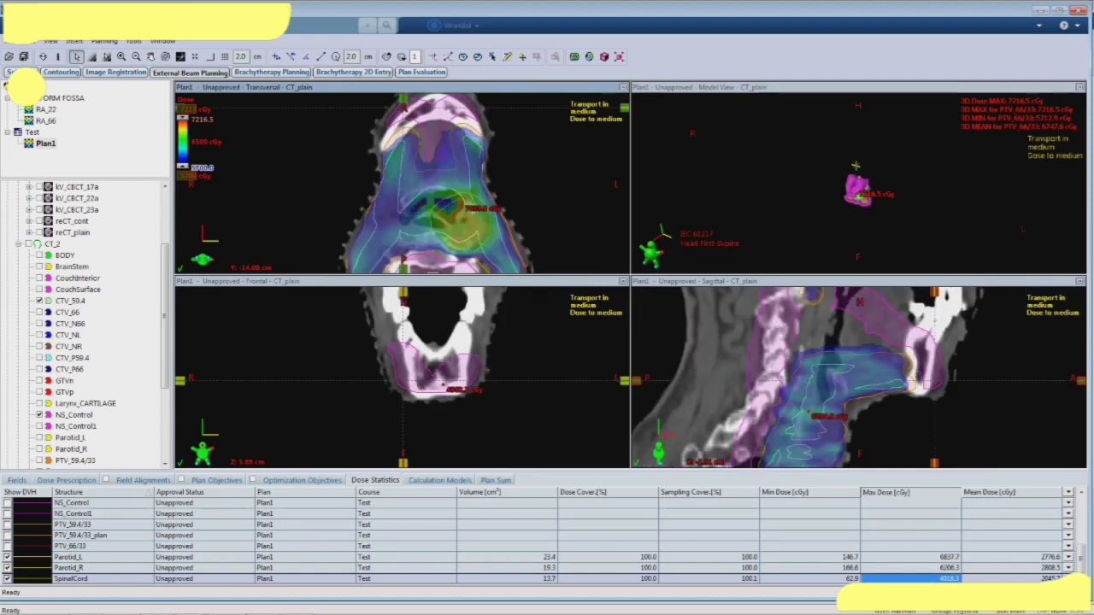
- Review the dose limit and priority of the NS_Control optimization objective, then save all plan data
{"action": "left_click", "coordinate": [302, 481]}
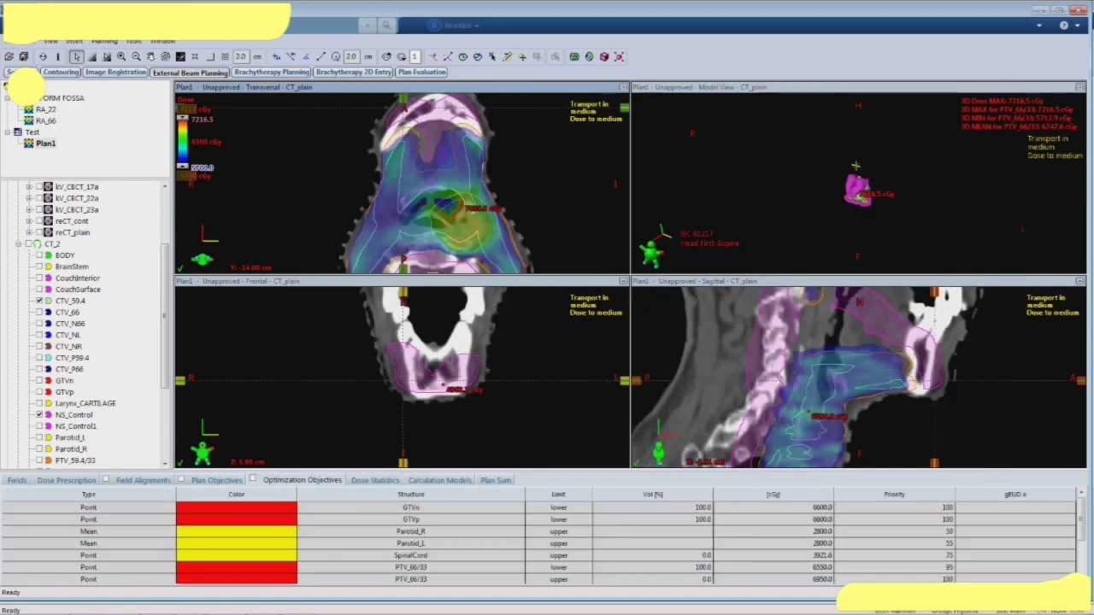
{"action": "scroll", "coordinate": [538, 543], "scroll_direction": "down", "scroll_amount": 2}
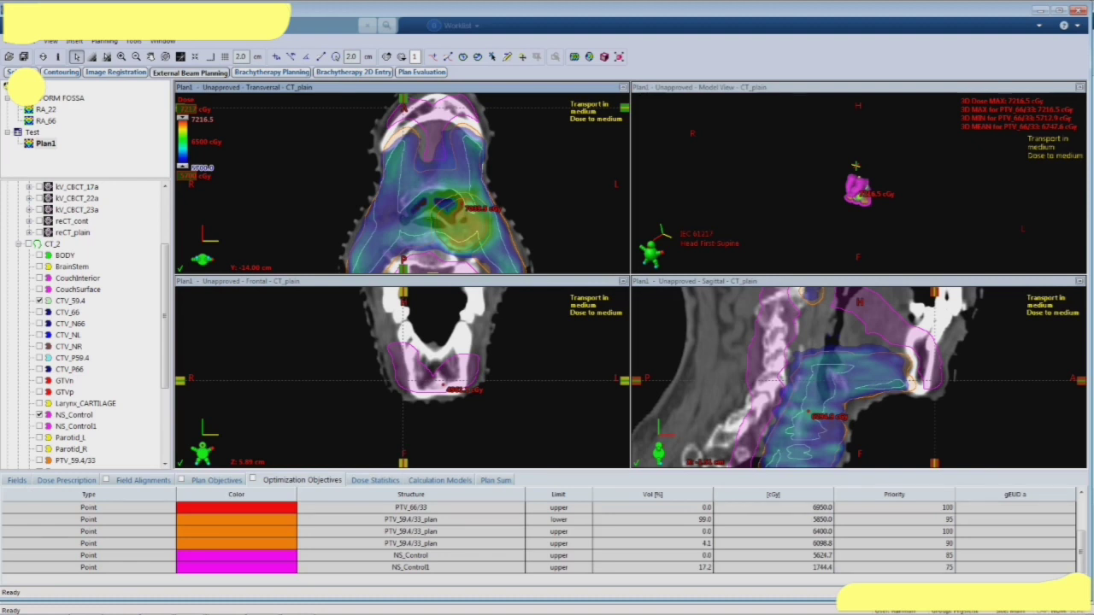
{"action": "left_click", "coordinate": [775, 556]}
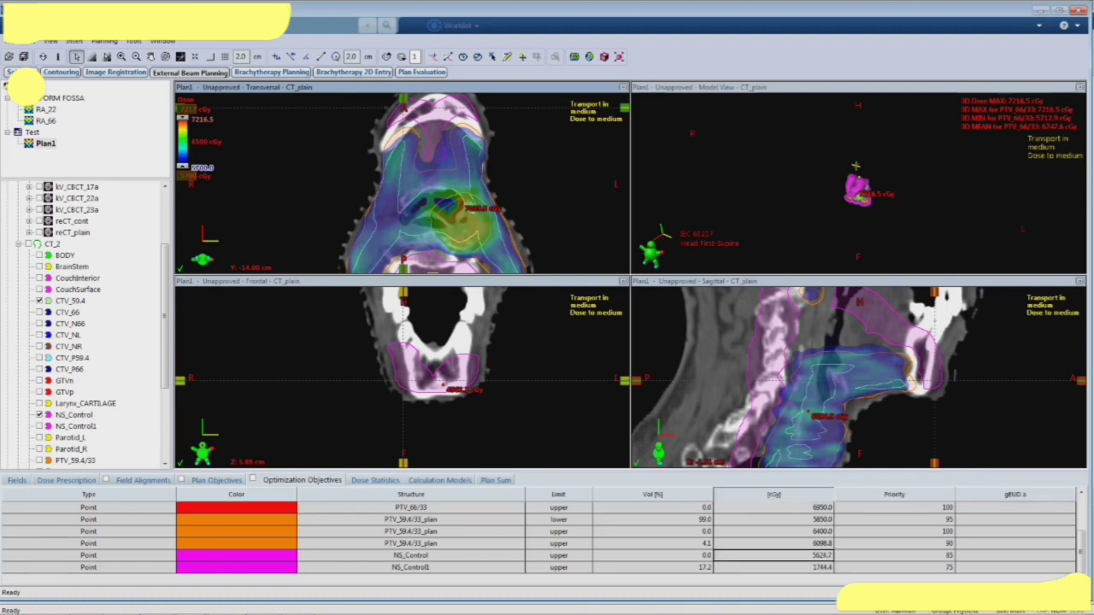
{"action": "left_click", "coordinate": [894, 555]}
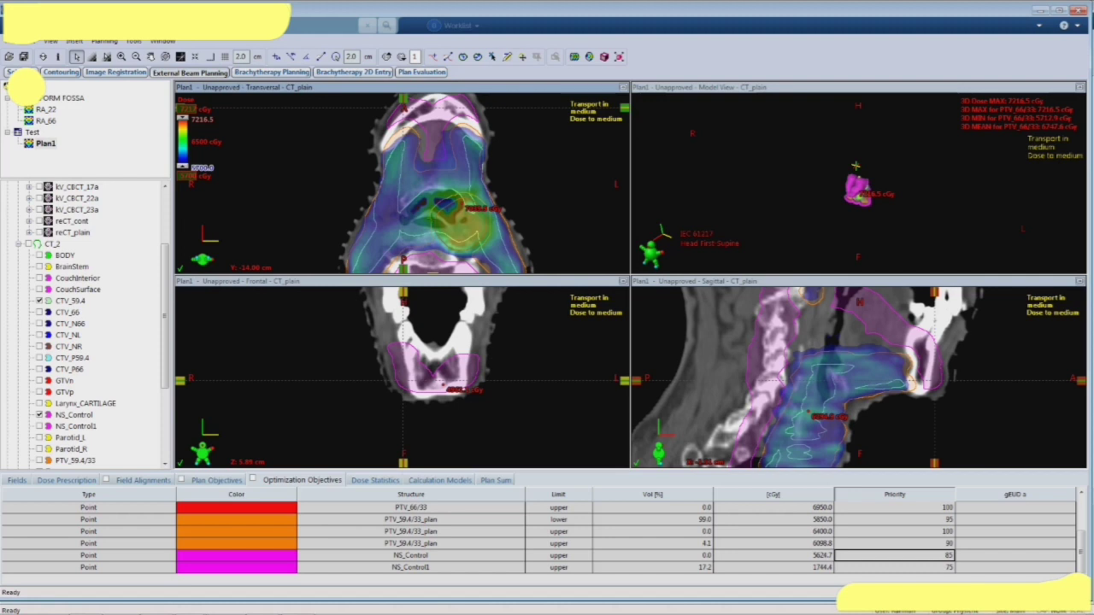
{"action": "scroll", "coordinate": [403, 183], "scroll_direction": "down", "scroll_amount": 3}
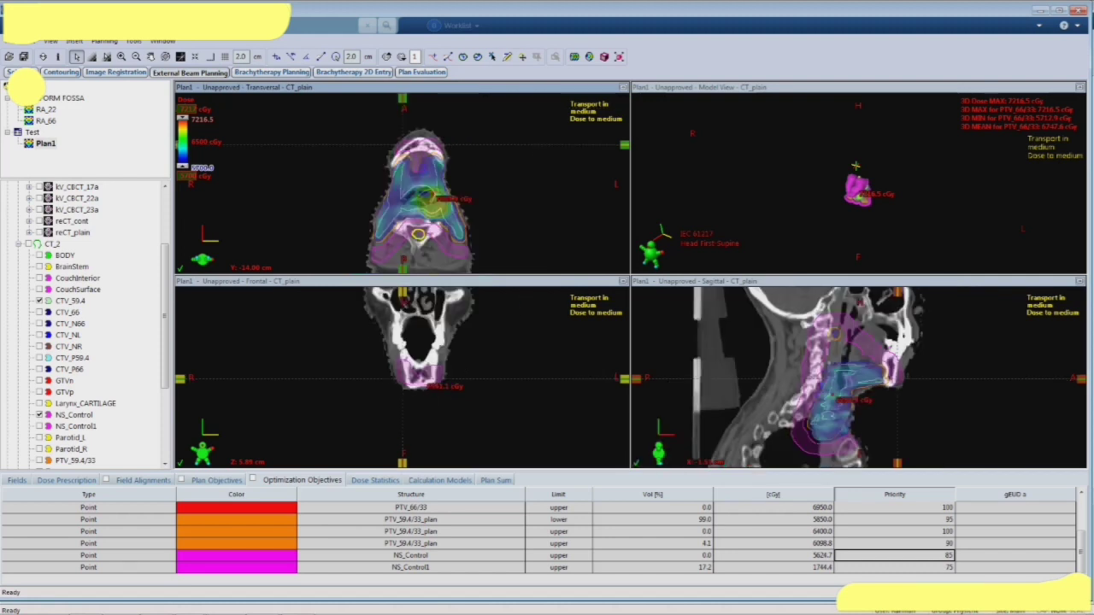
{"action": "left_click", "coordinate": [23, 56]}
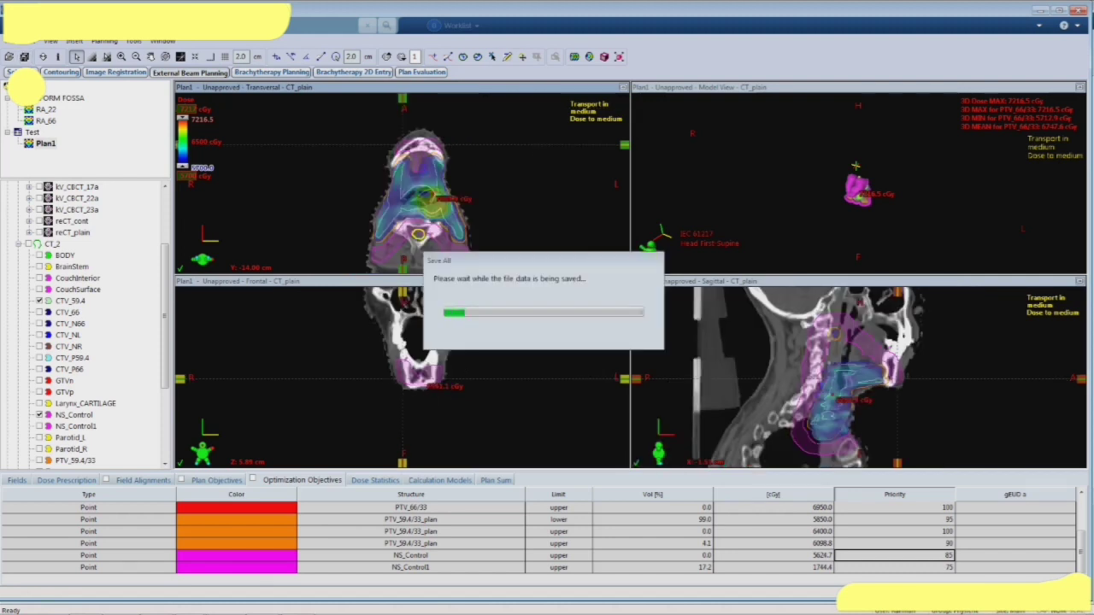